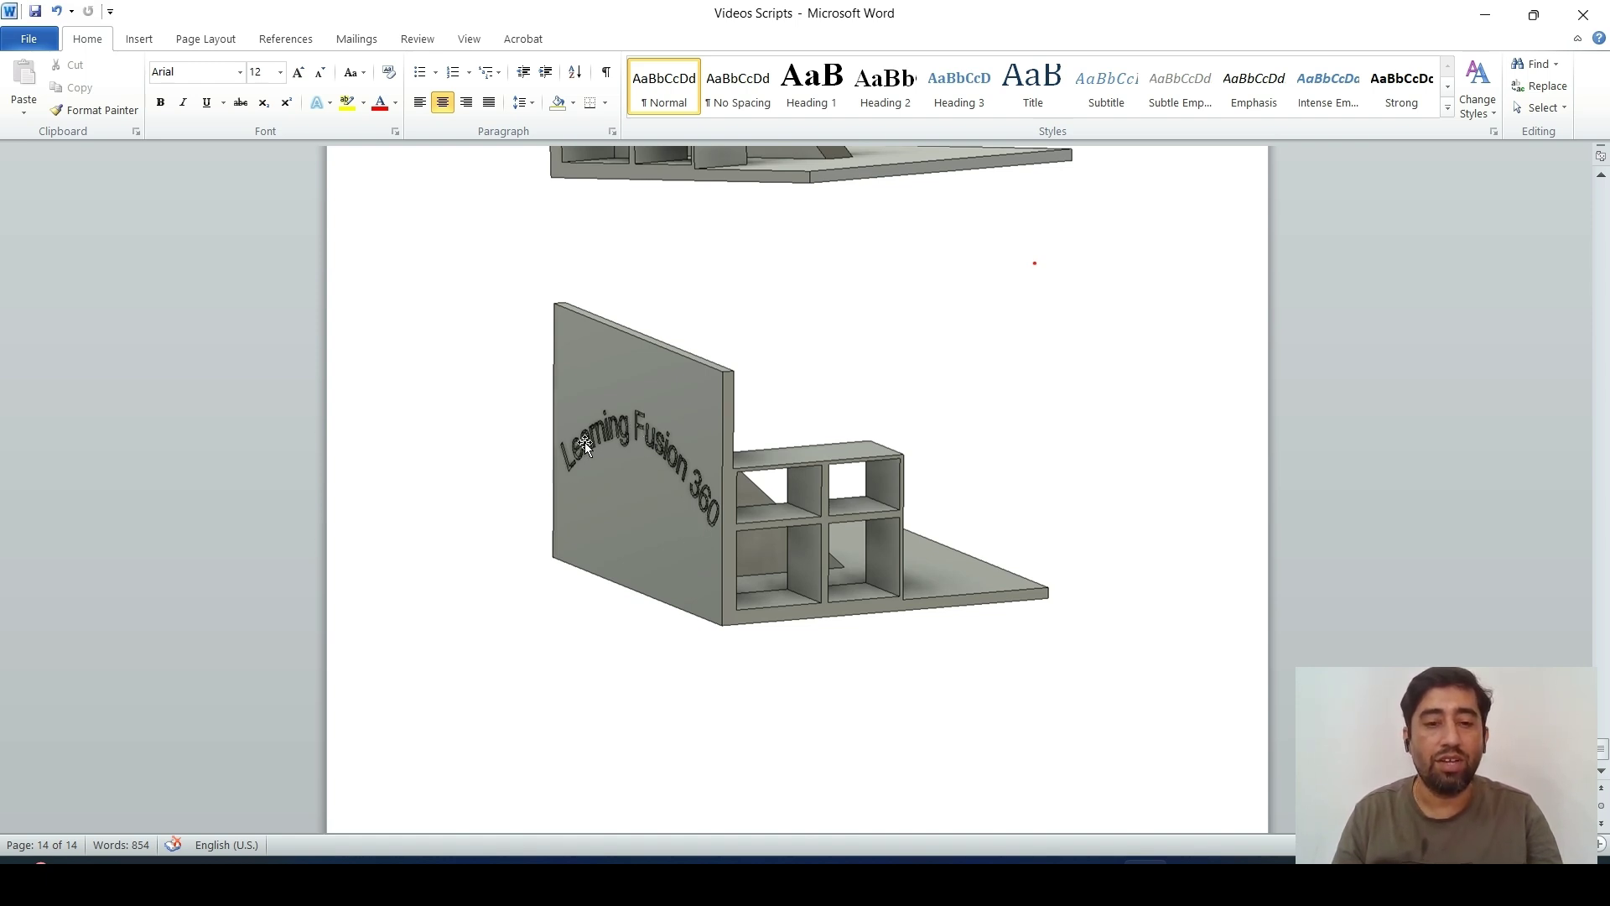
Review the reference pictures of the L-shaped organizer at the end of the document and switch to Autodesk Fusion
scroll(755, 411, "up", 5)
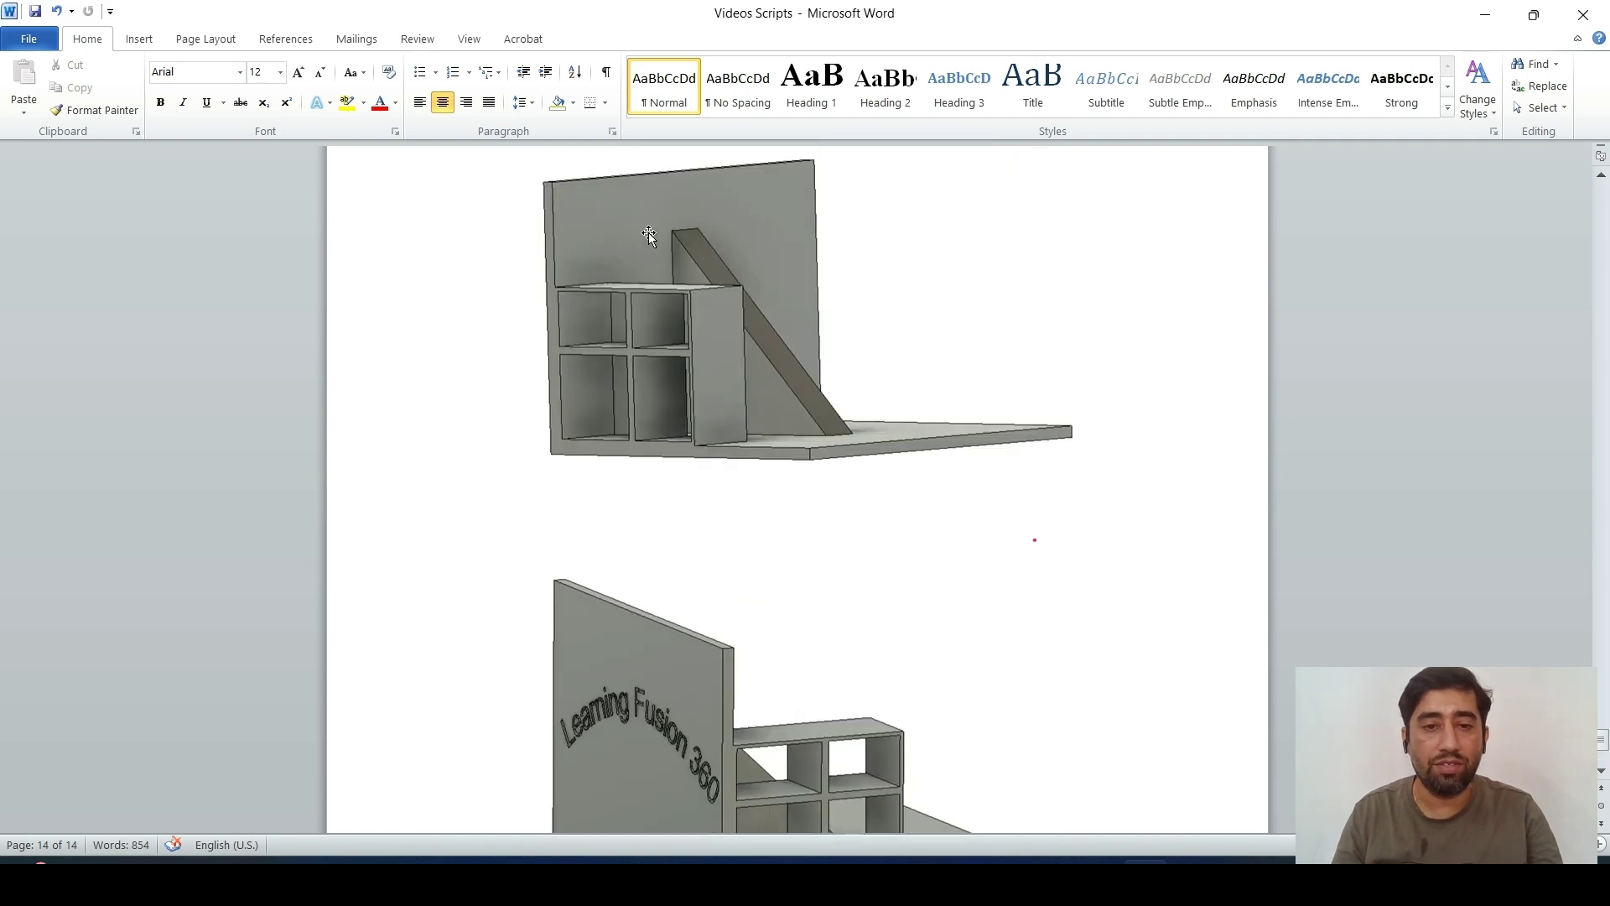
scroll(738, 536, "down", 5)
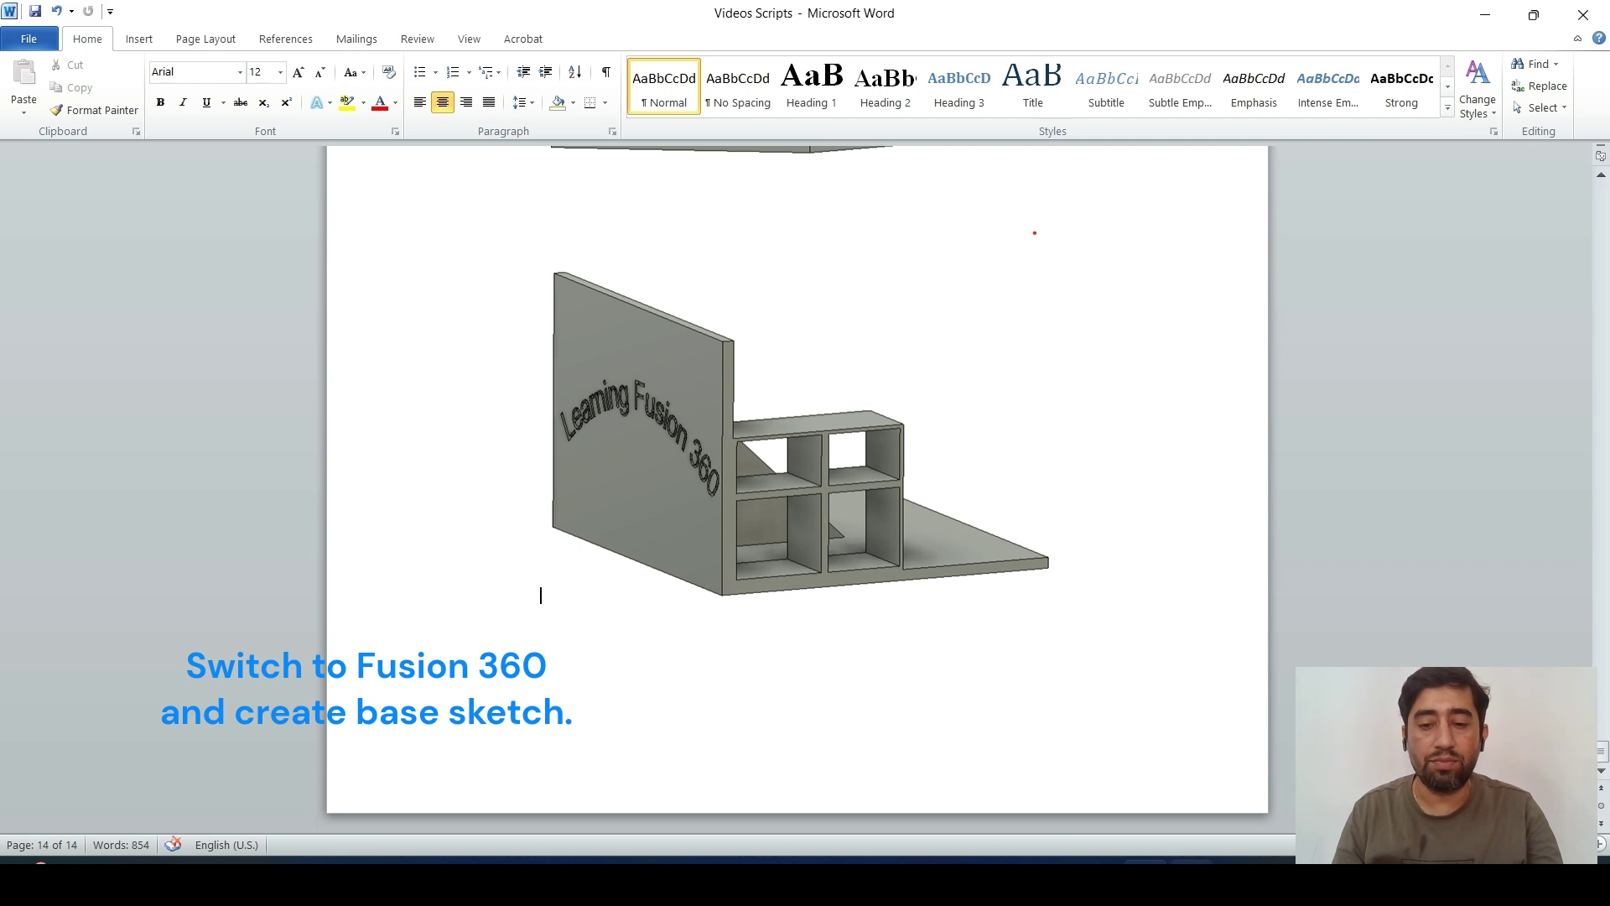
mouse_move(1187, 881)
left_click(1187, 776)
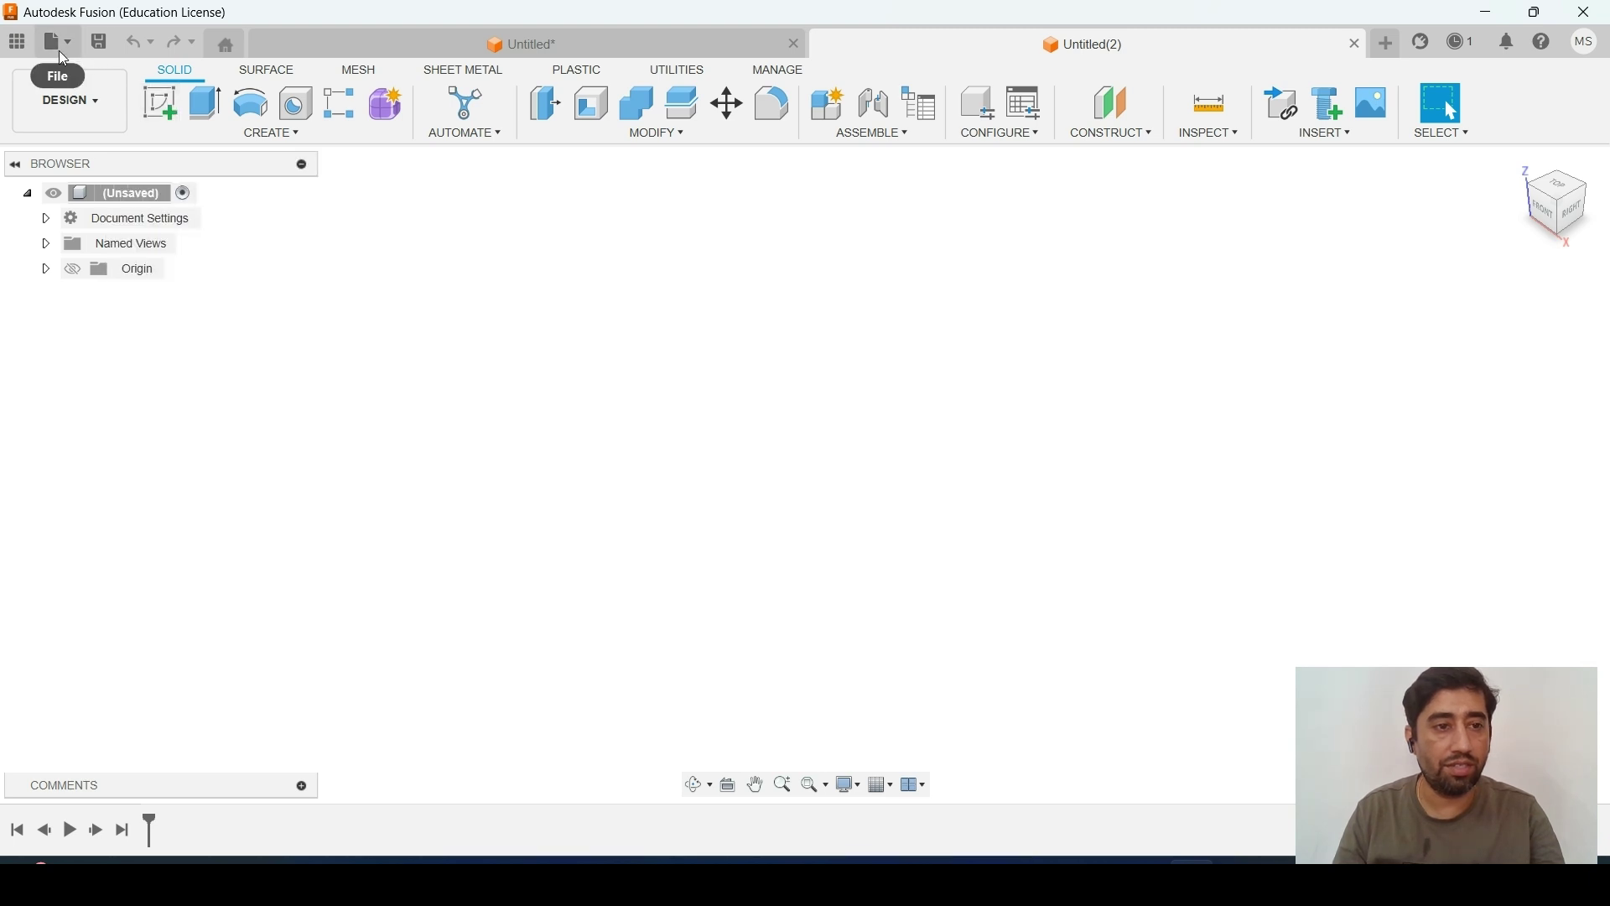
left_click(59, 49)
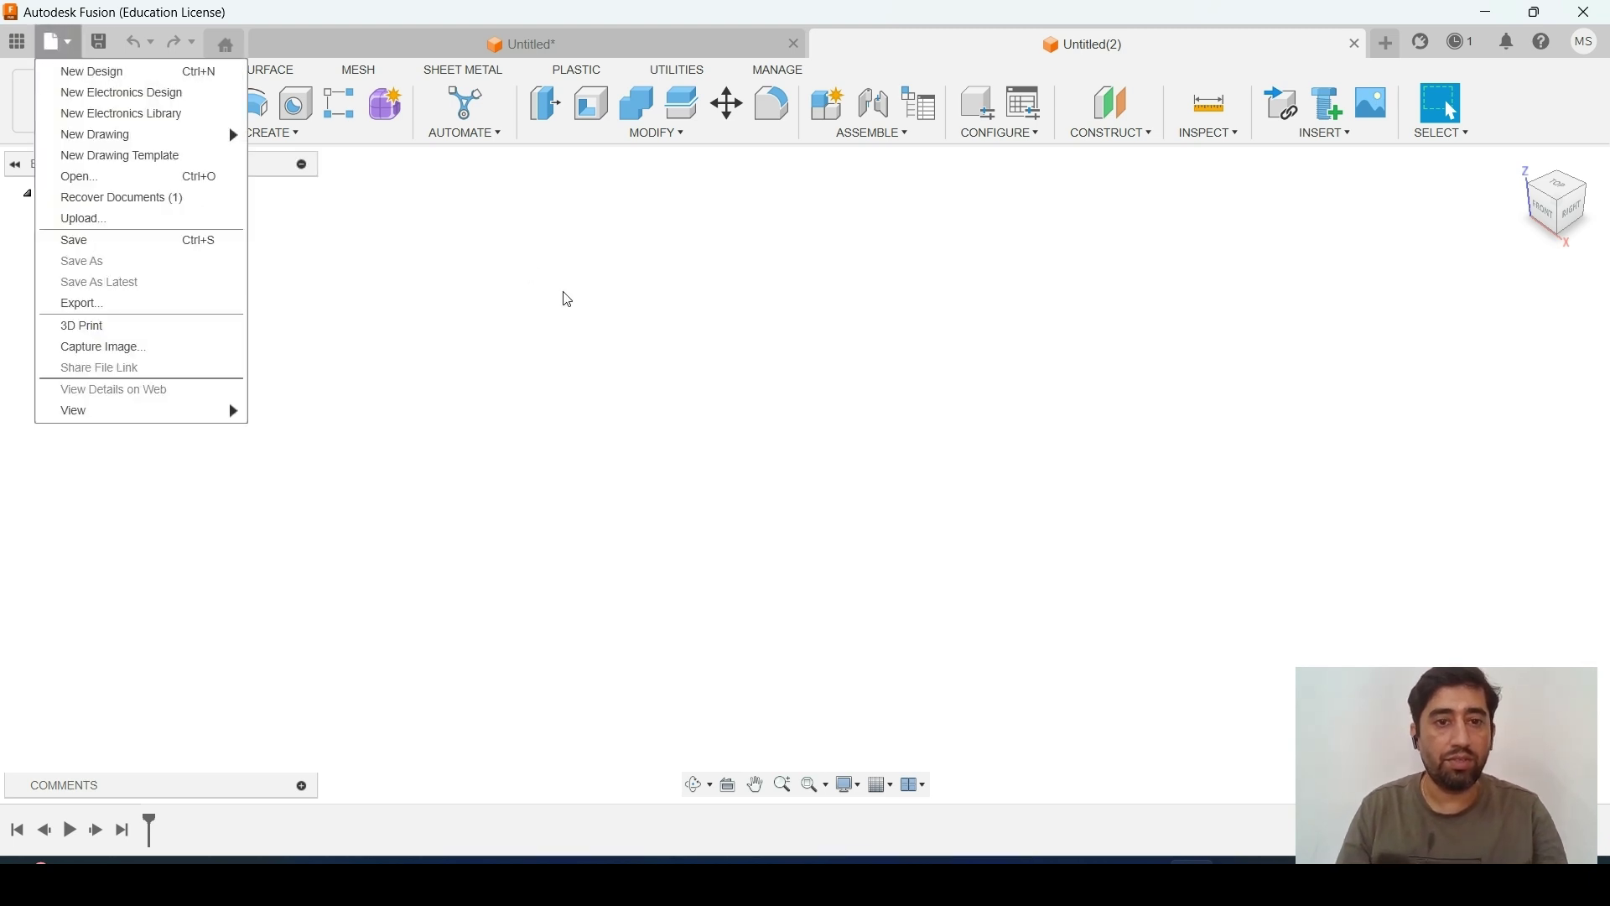
left_click(528, 344)
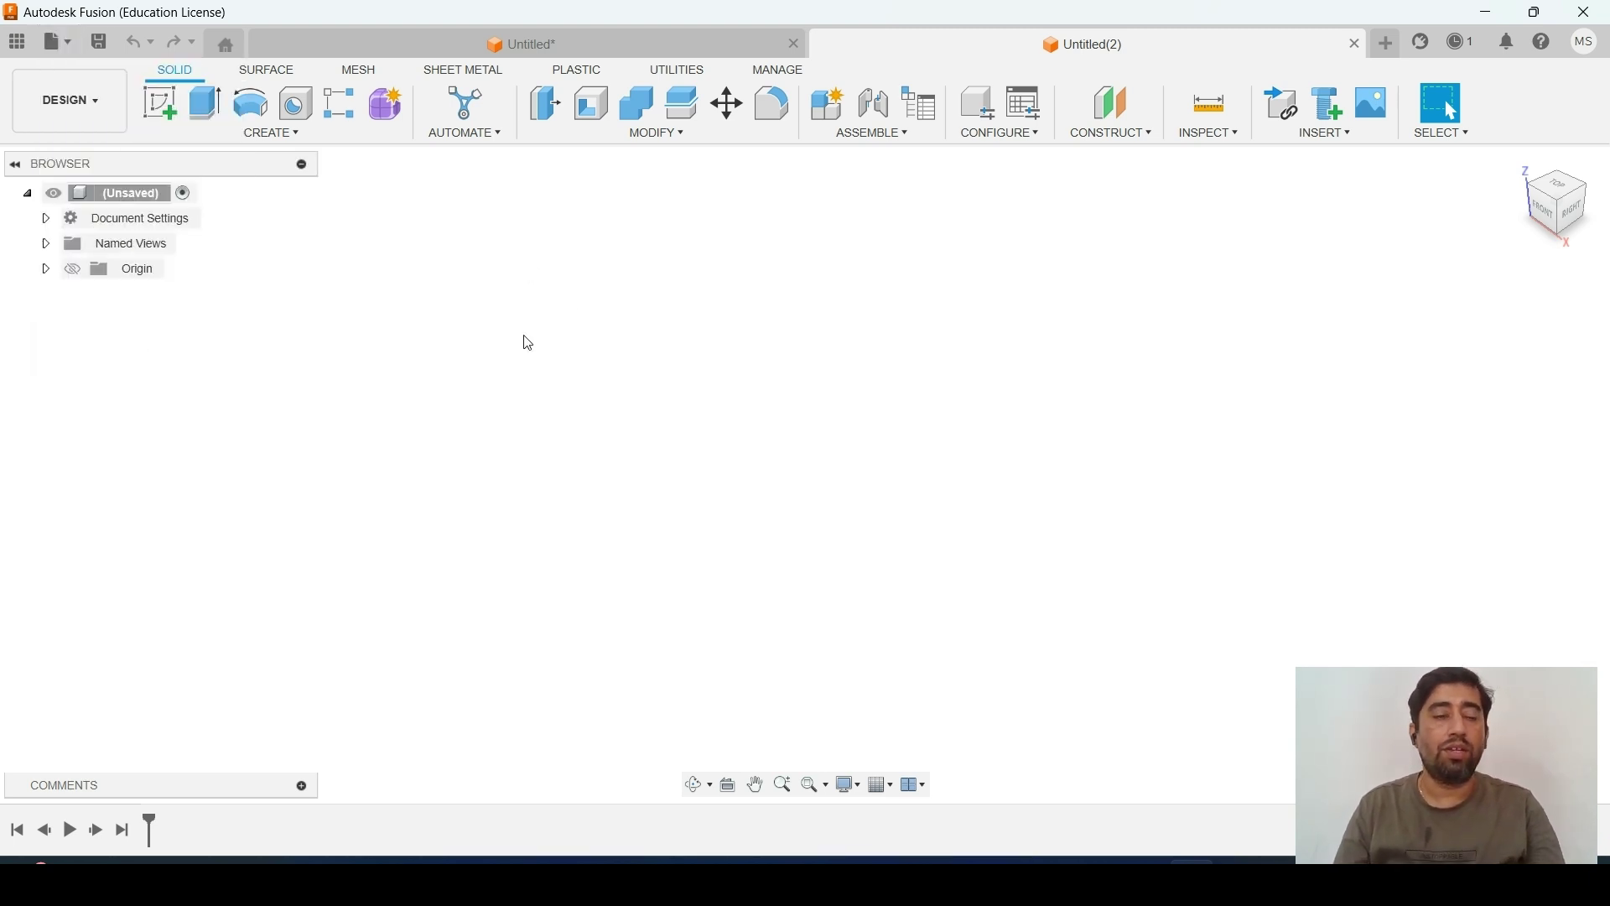
Start a sketch on the front plane and draw an L: a 65 mm vertical line down to the origin, continued by a 75 mm horizontal line
left_click(164, 109)
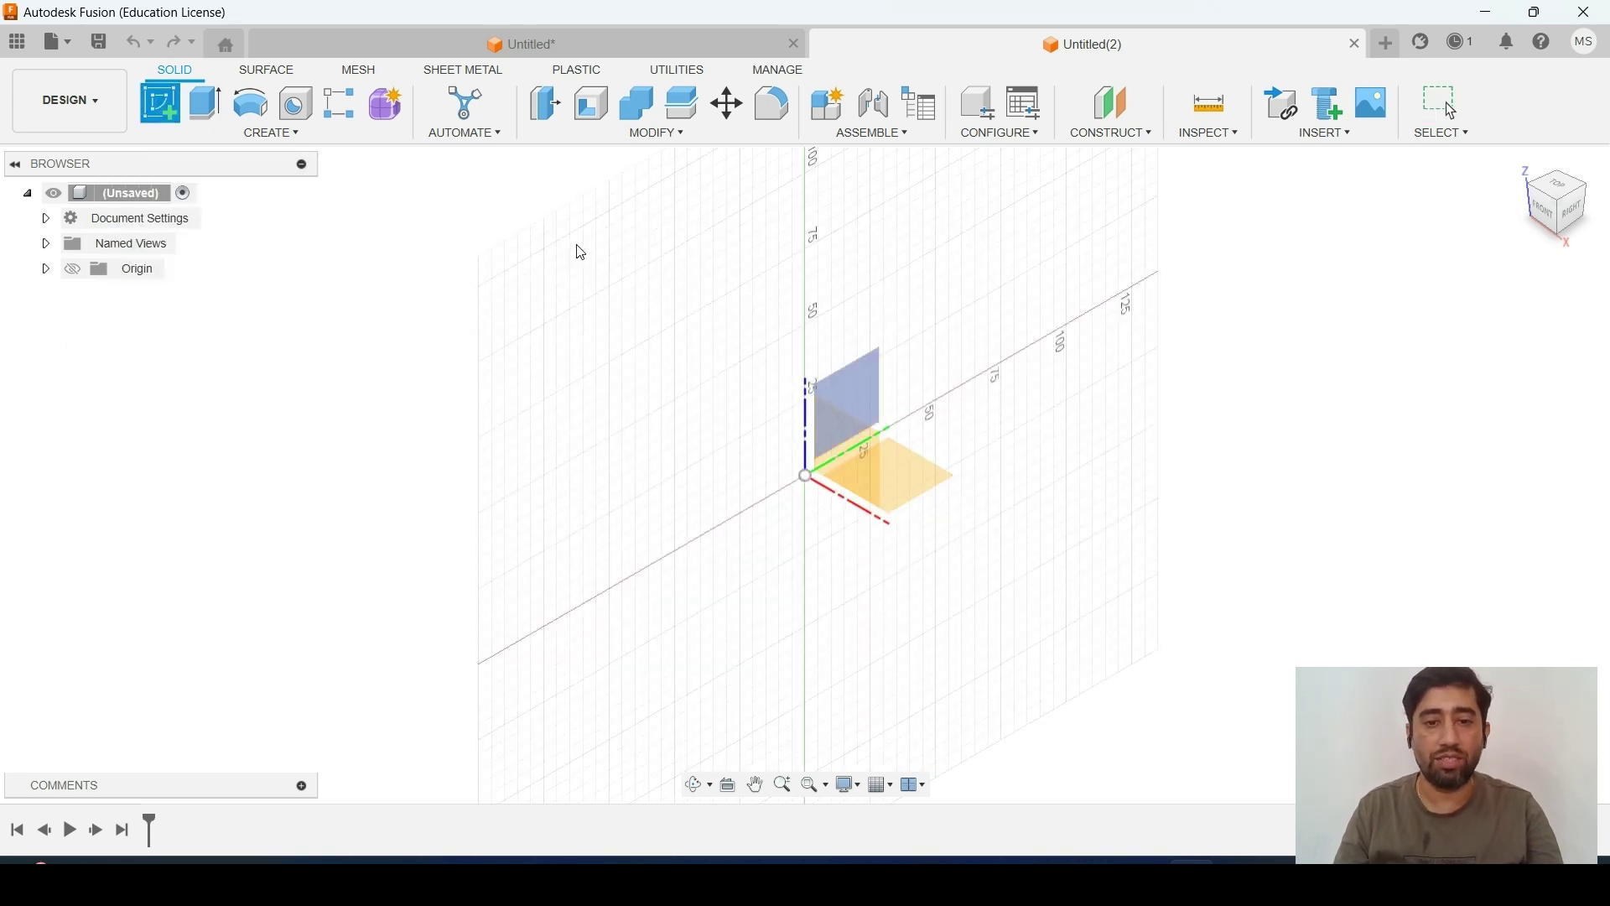
left_click(855, 442)
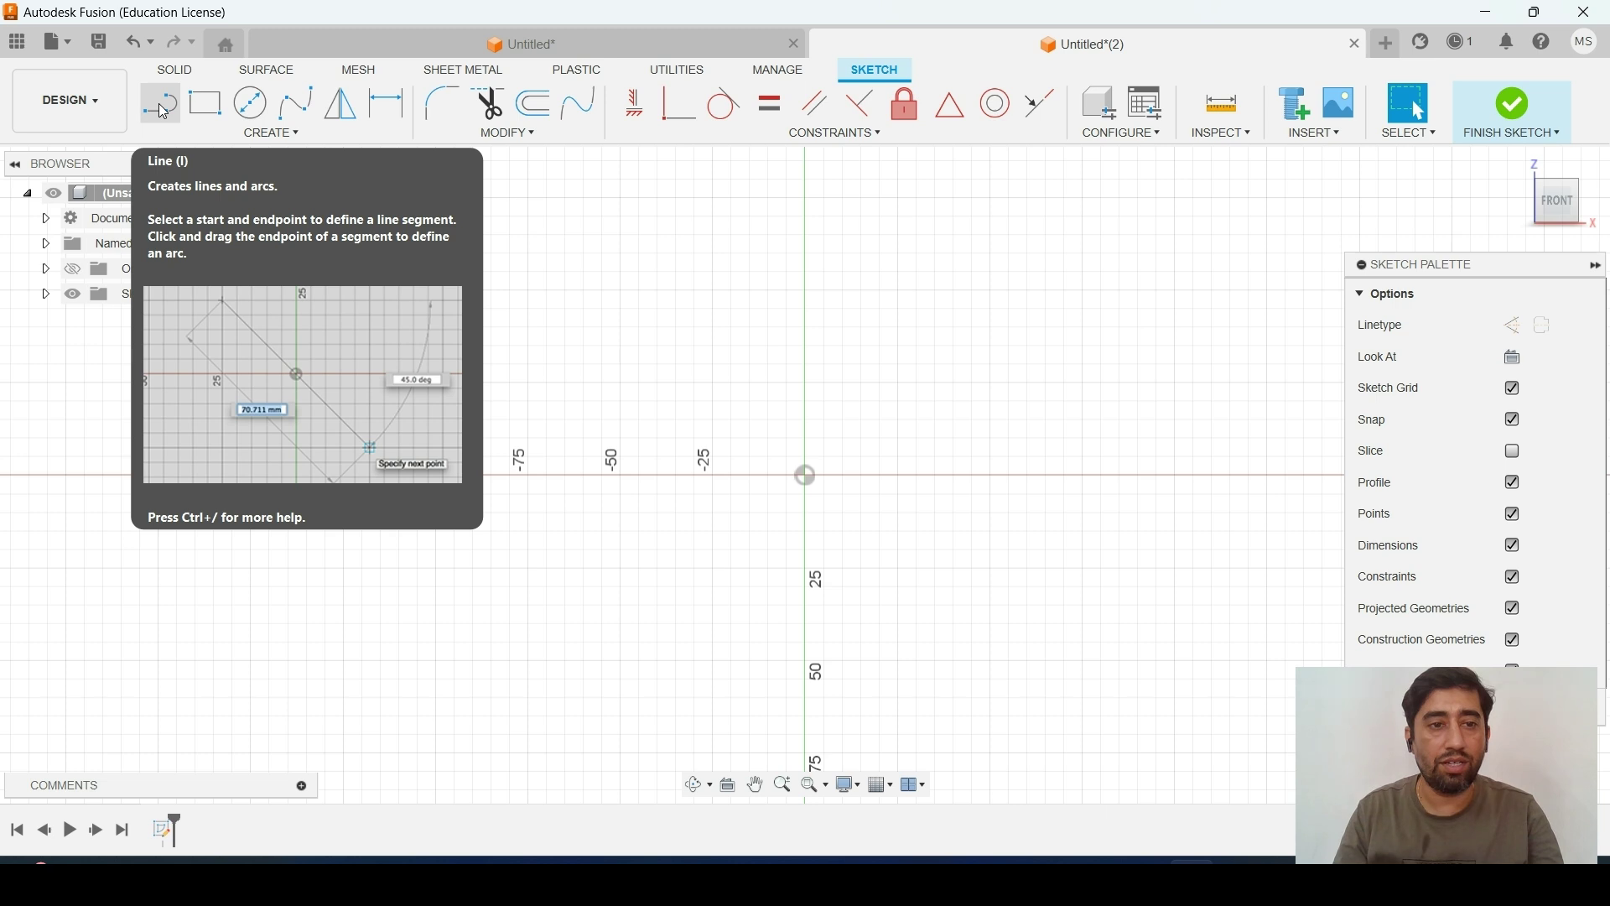
left_click(163, 111)
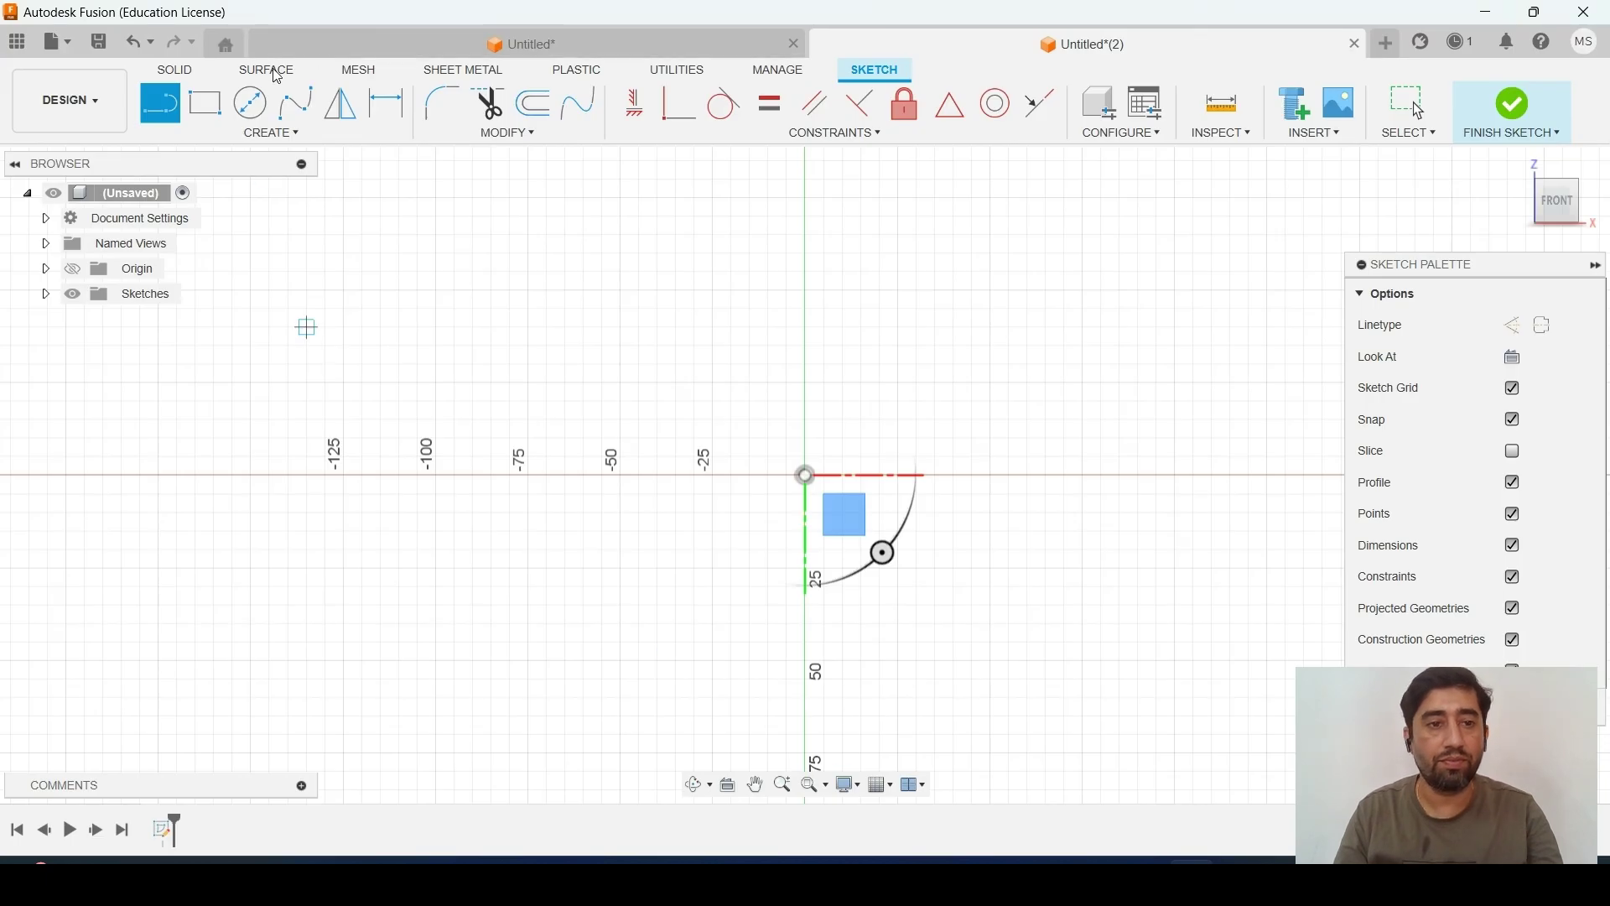
left_click(807, 243)
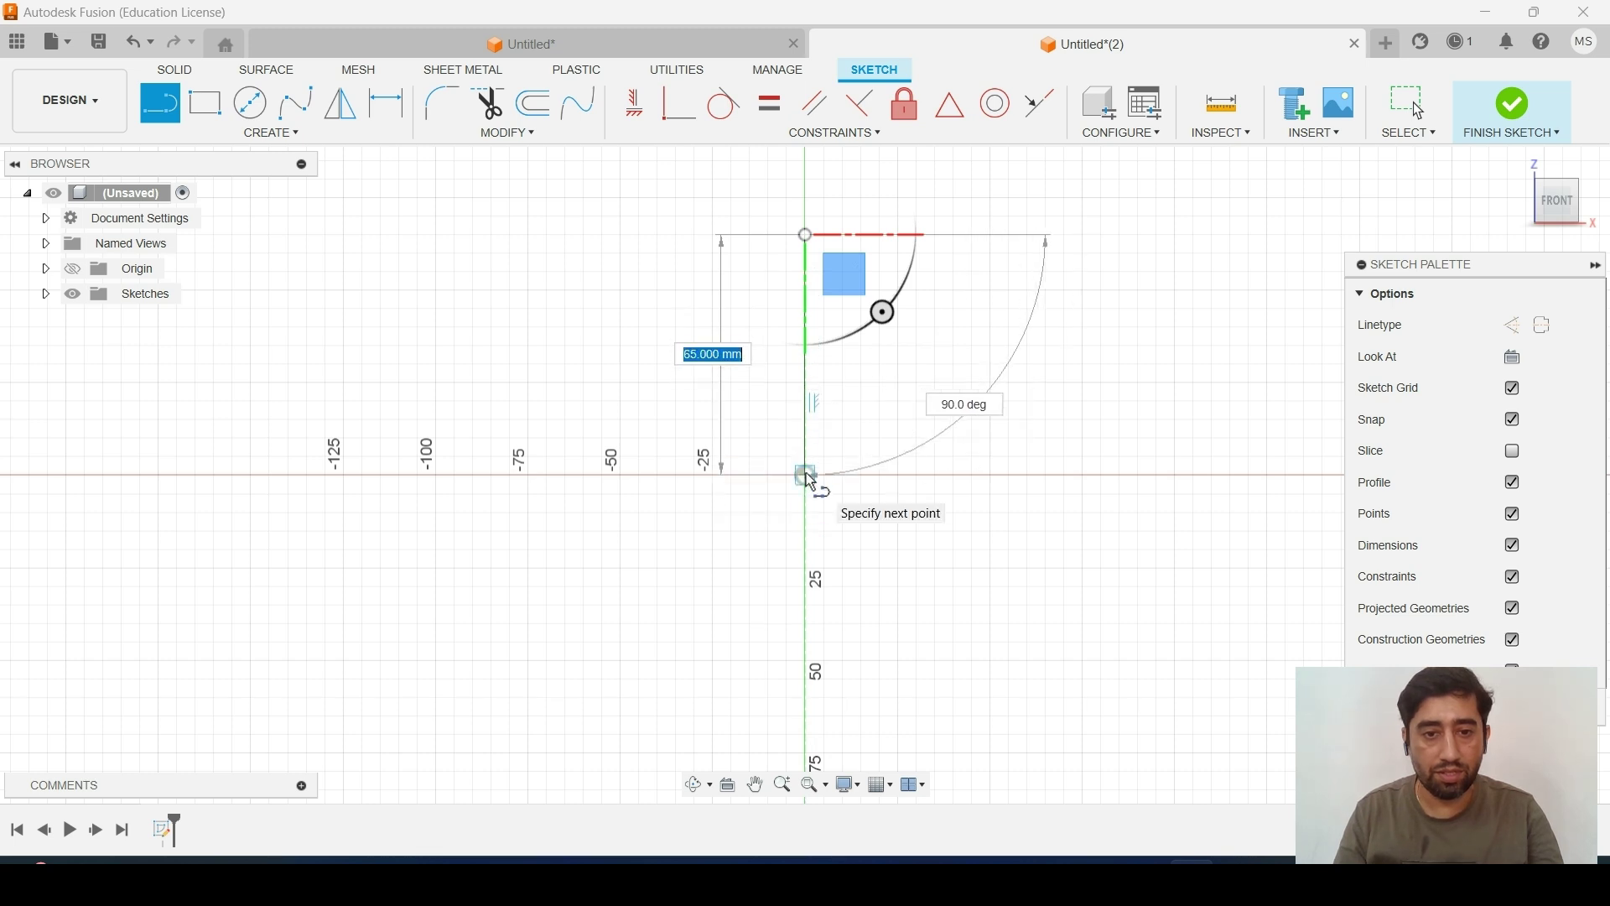
left_click(807, 474)
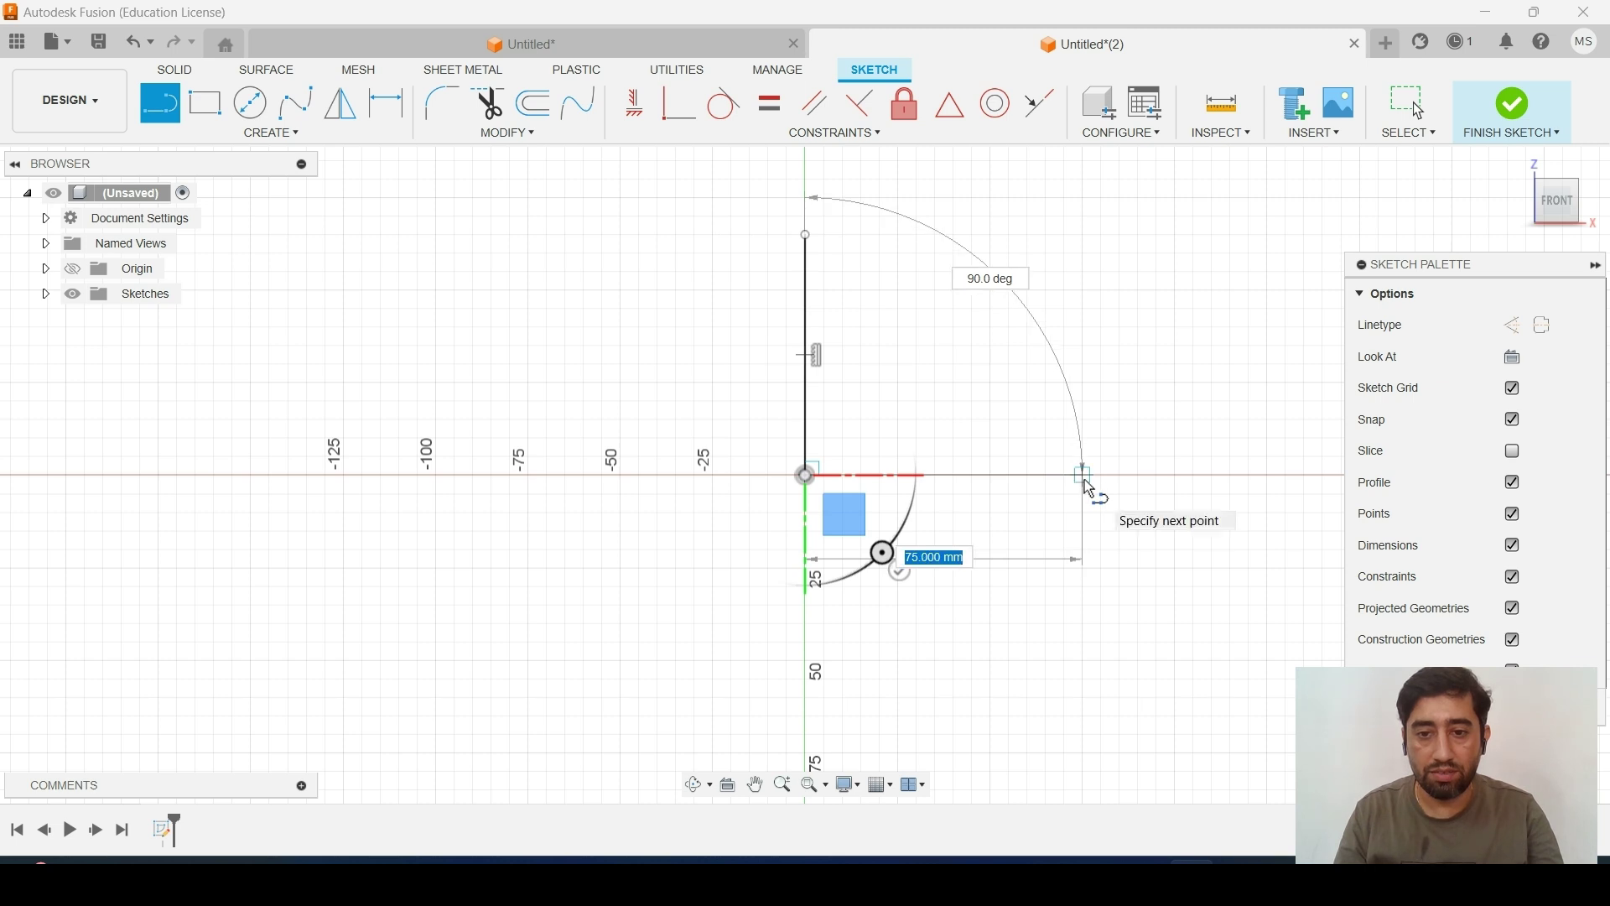
left_click(1083, 474)
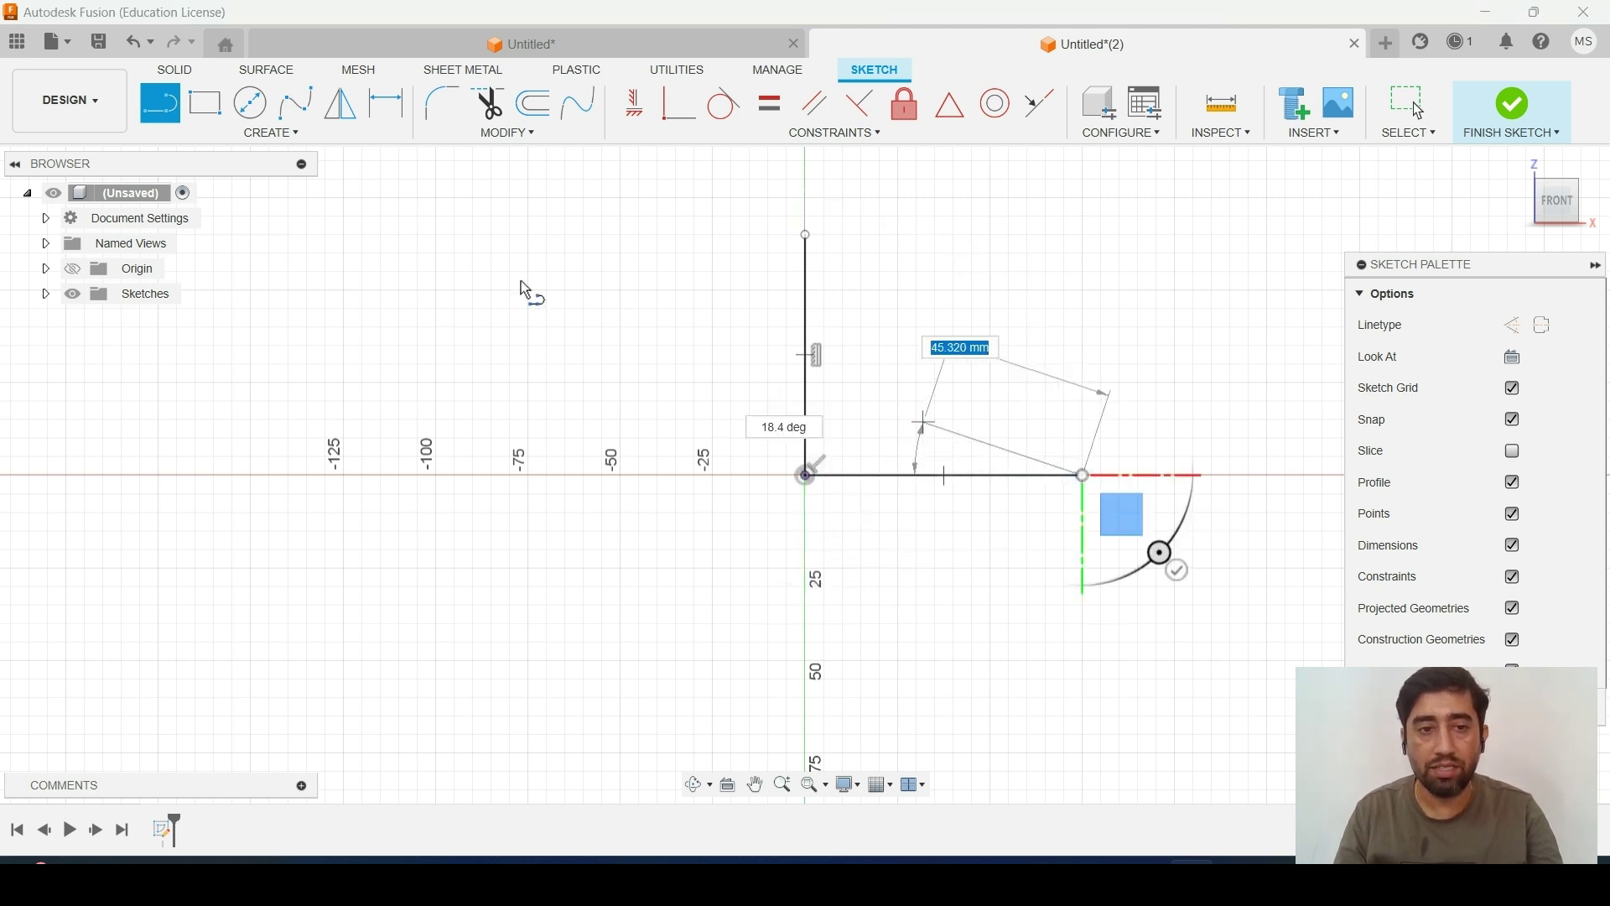
Offset the connected L-shaped lines 5 mm toward the inside of the corner
left_click(535, 105)
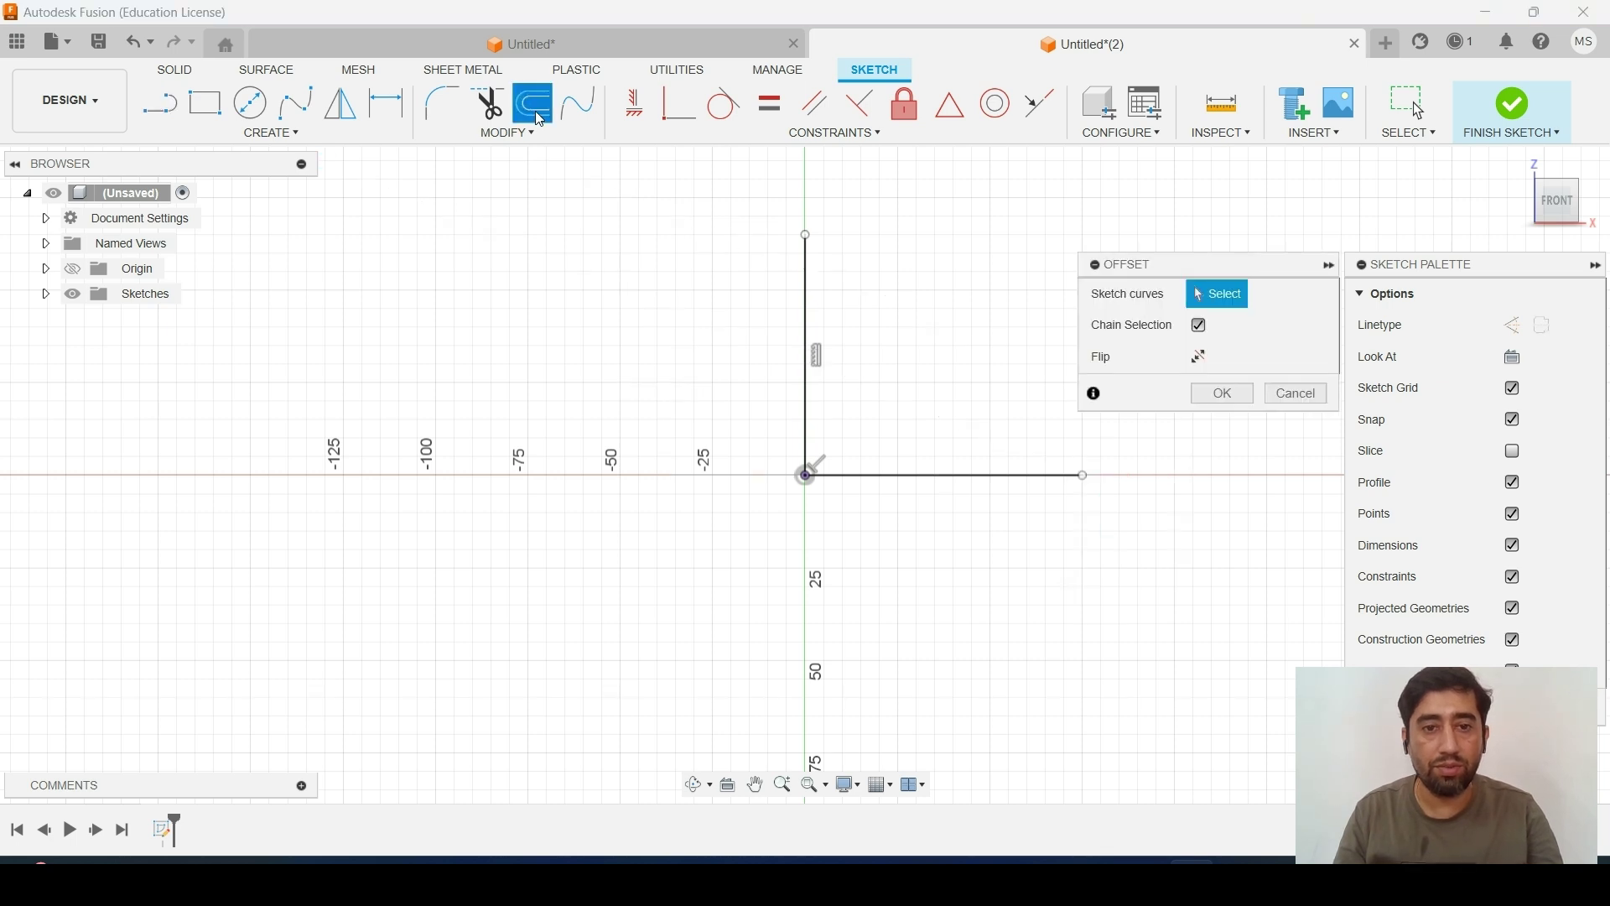
left_click(807, 298)
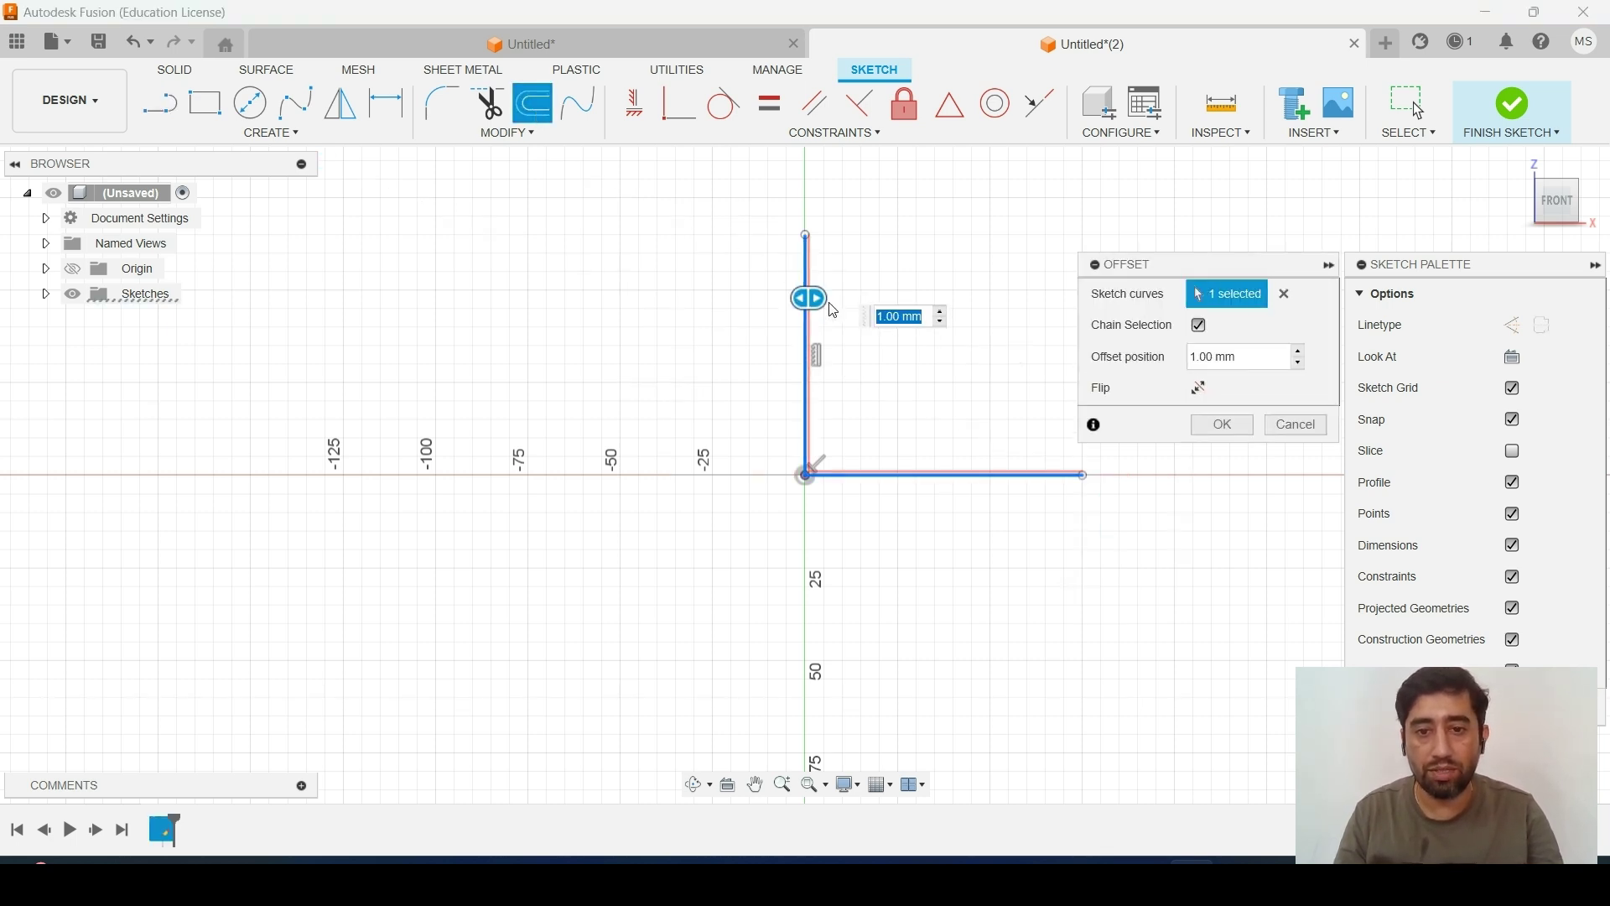
left_click(1245, 359)
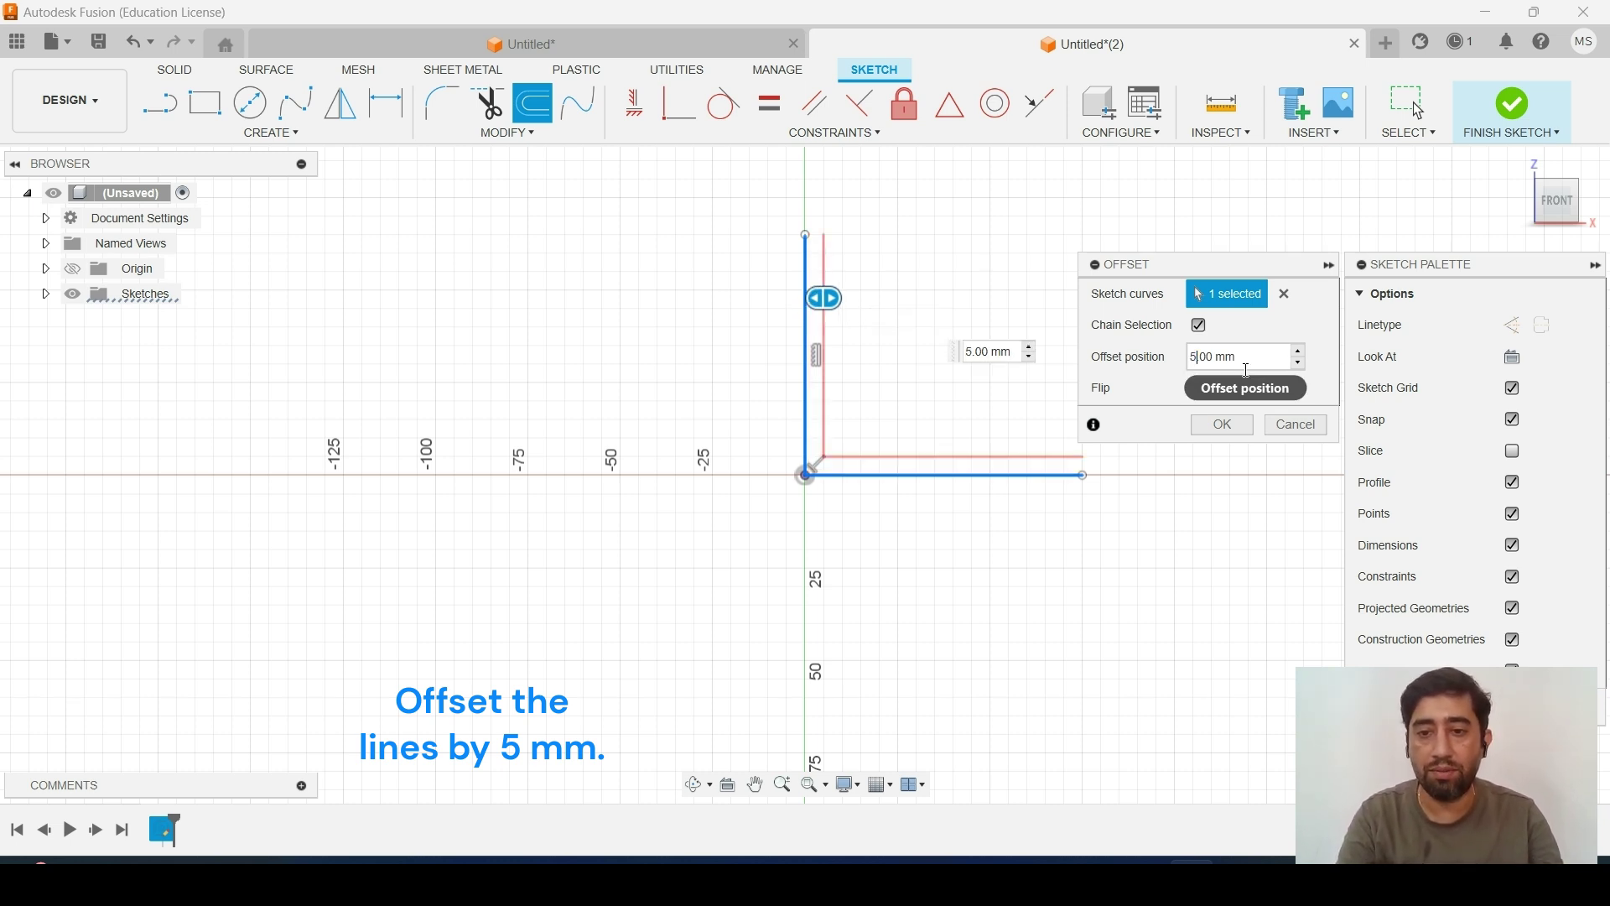
left_click(1222, 425)
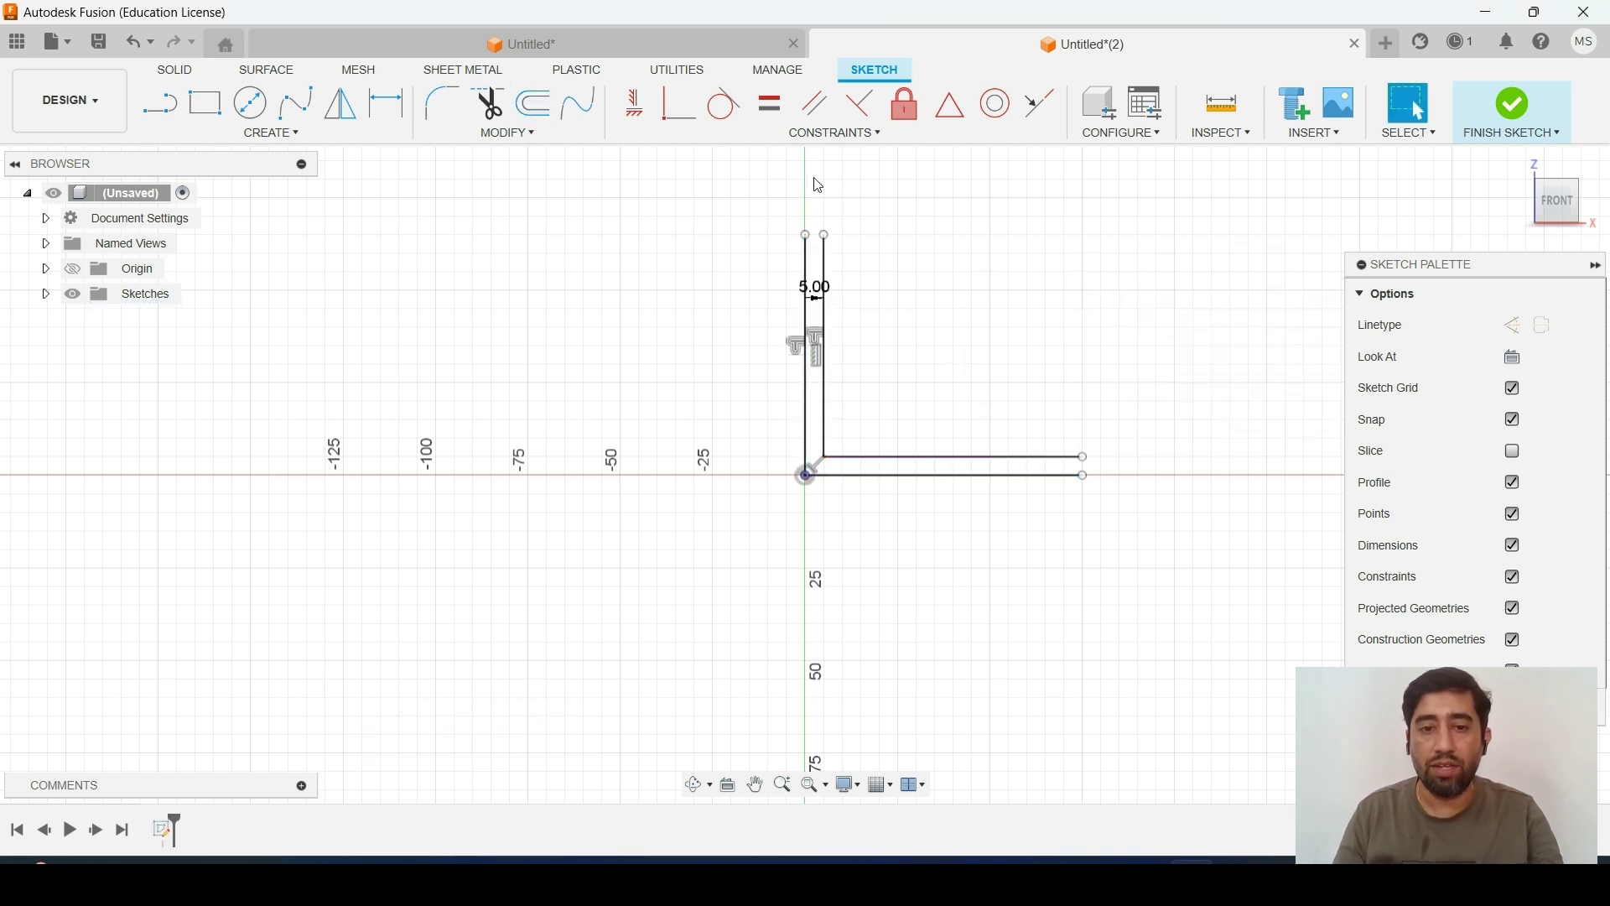
scroll(861, 302, "up", 5)
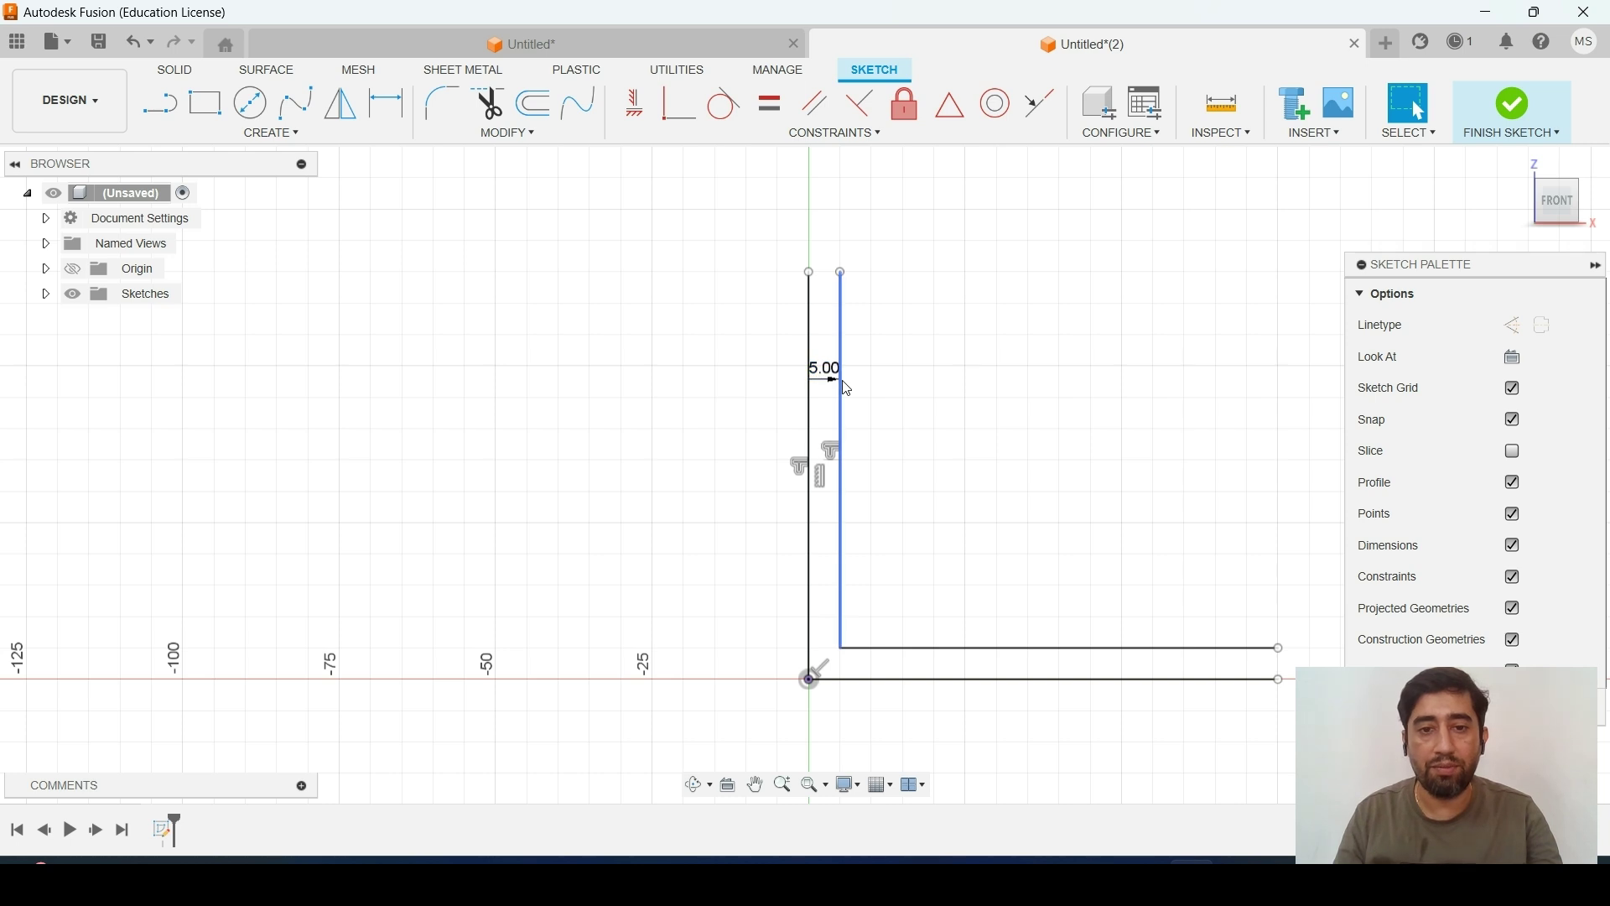
left_click(159, 104)
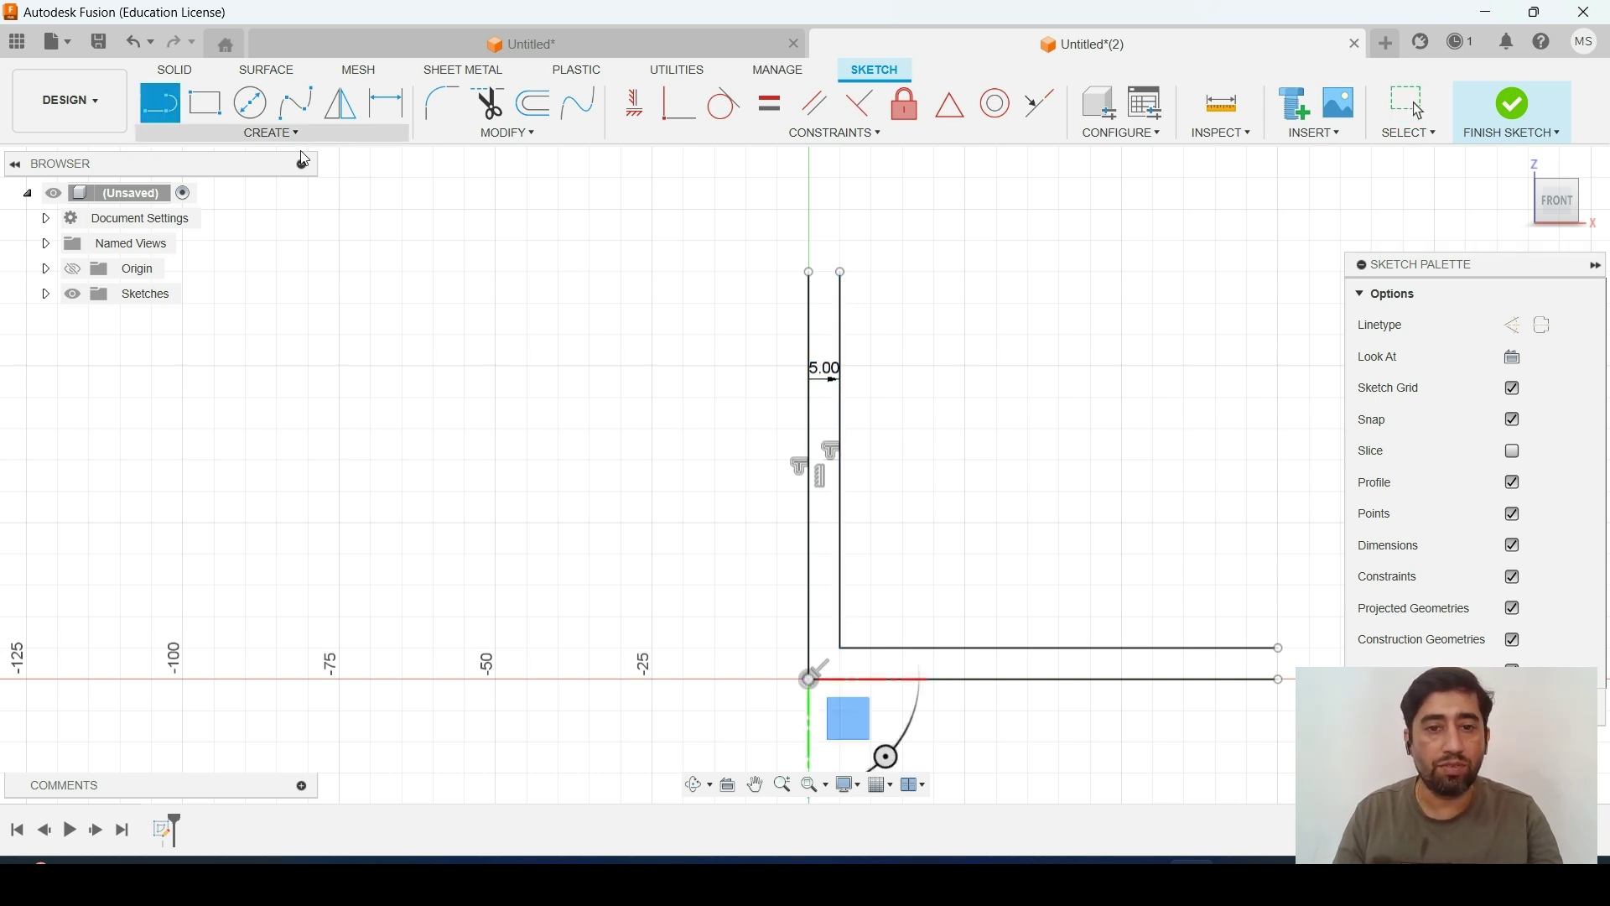
left_click(810, 272)
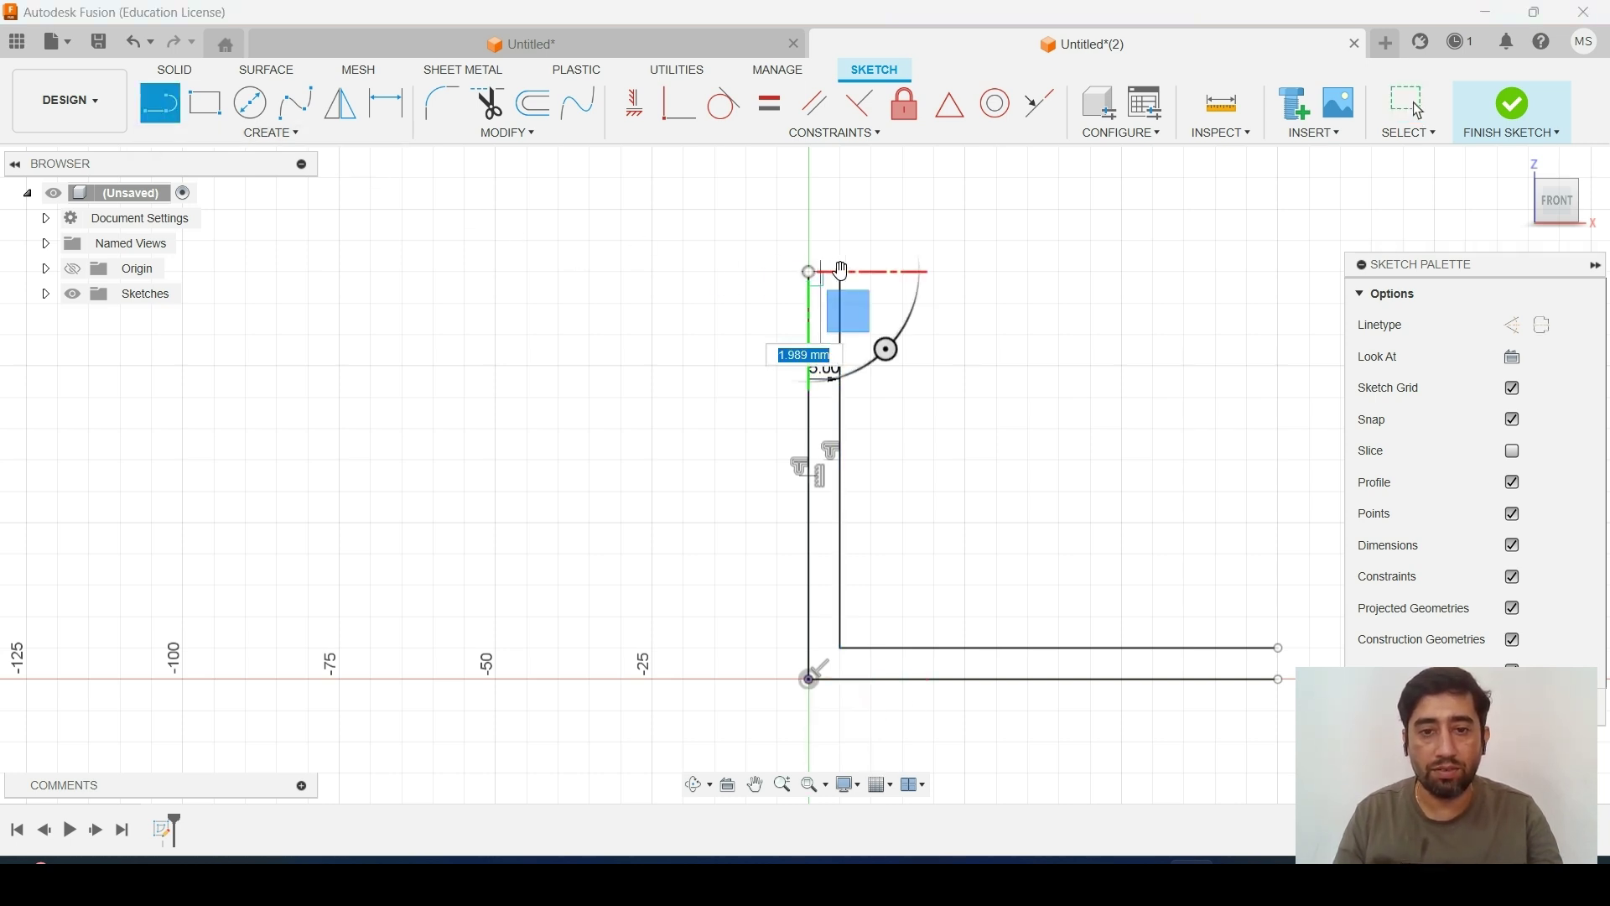
scroll(819, 270, "up", 1)
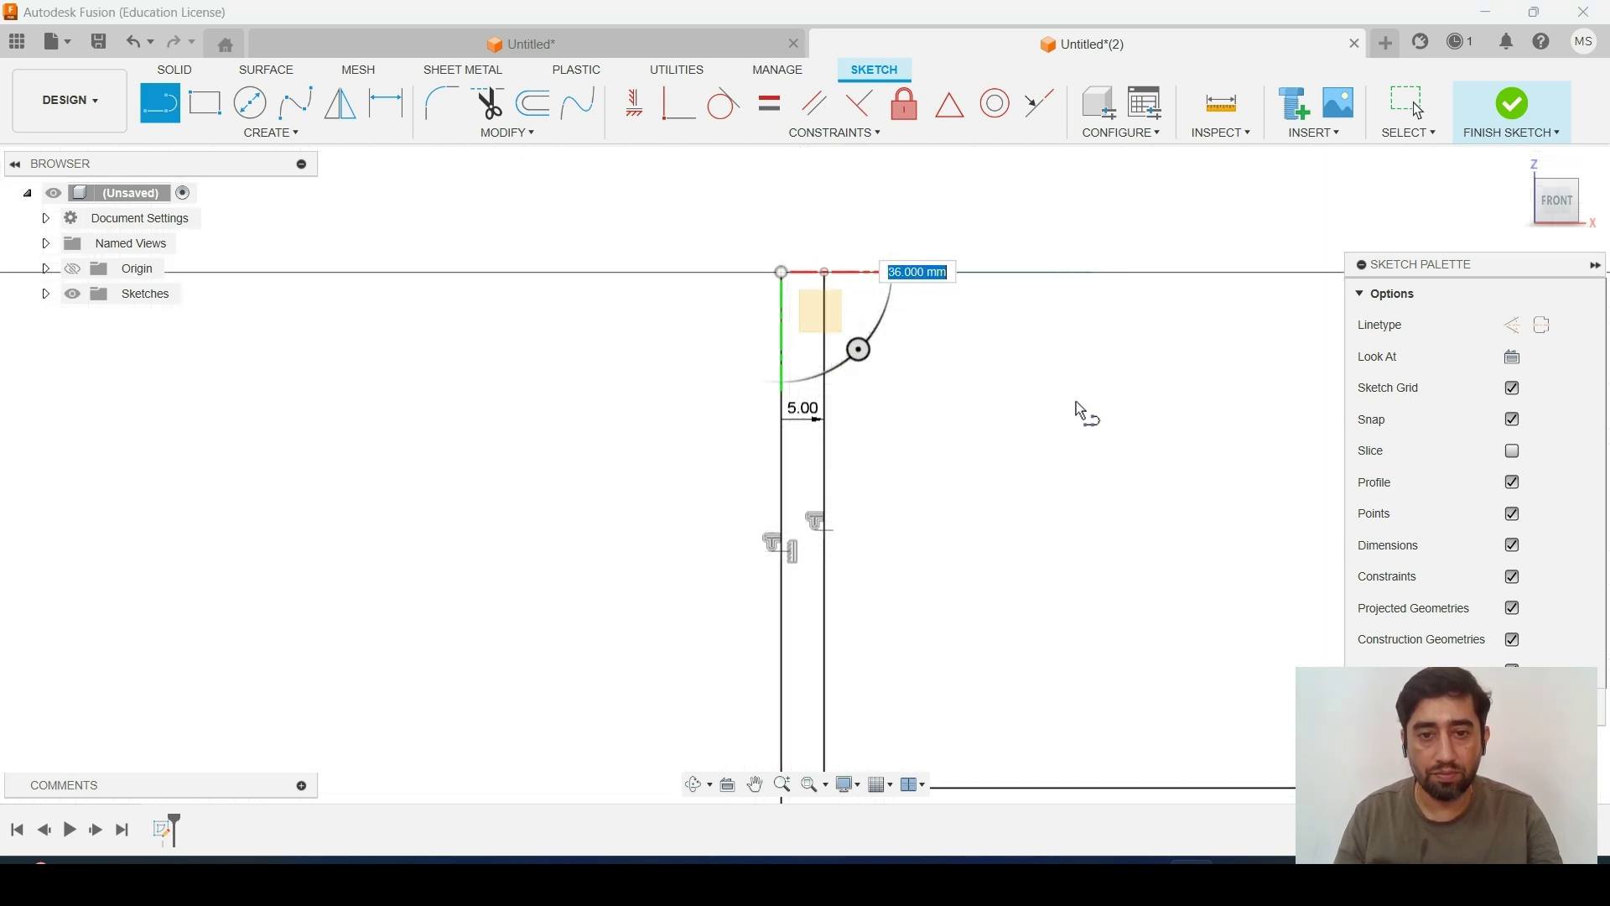
scroll(1090, 467, "down", 2)
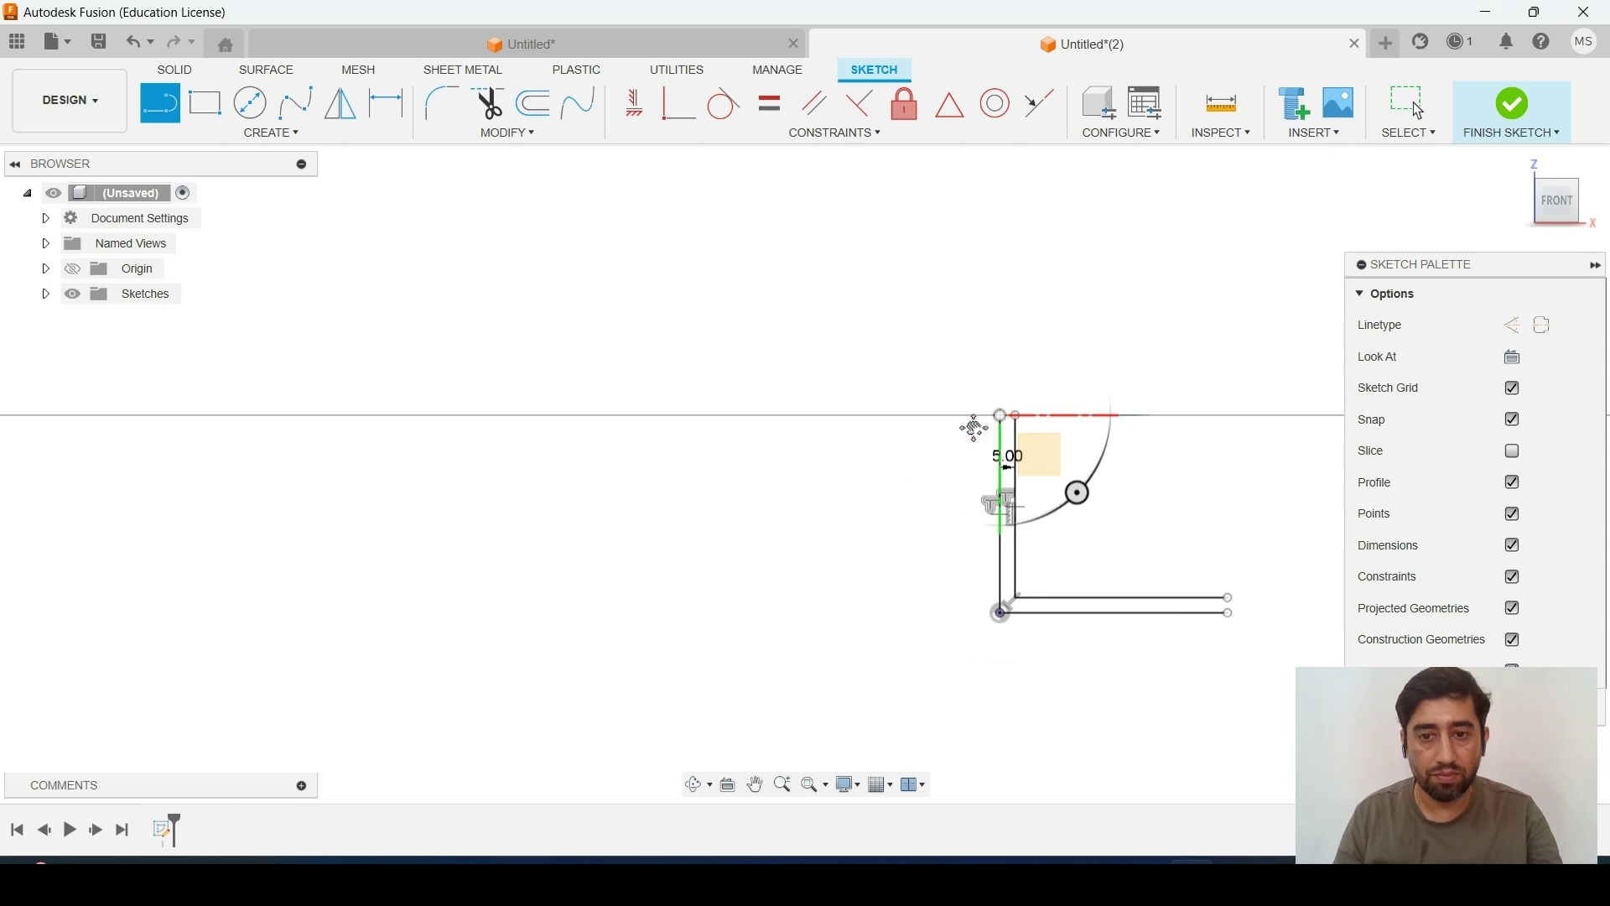
middle_click_drag(1061, 384, 757, 428)
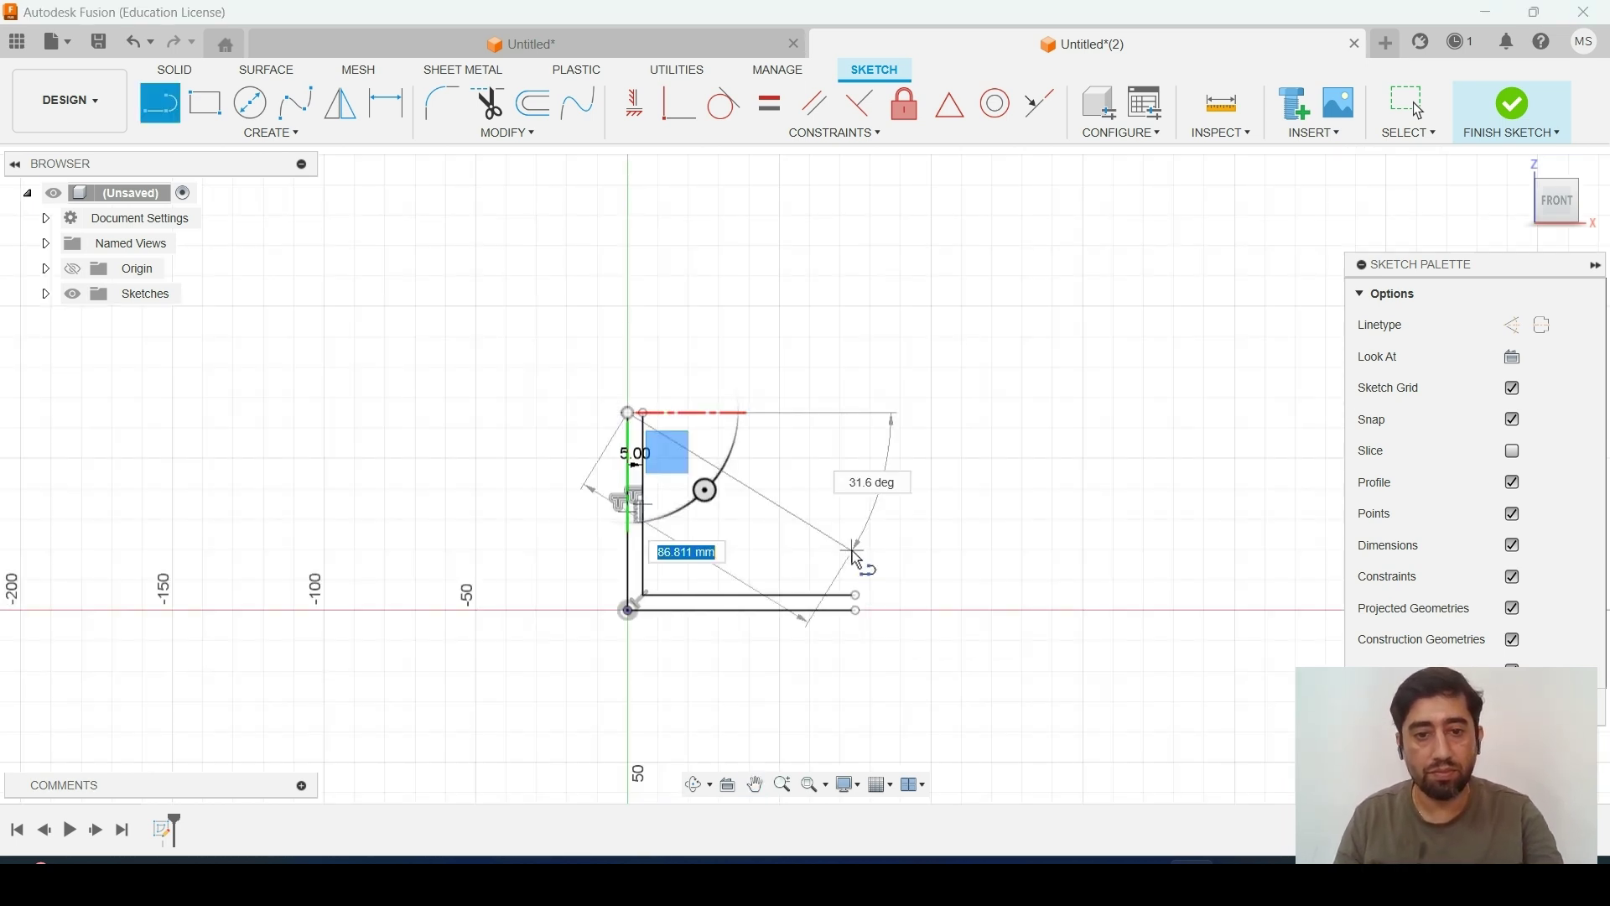
key("Escape")
scroll(694, 391, "up", 1)
scroll(582, 381, "up", 2)
mouse_move(560, 466)
middle_mouse_down()
mouse_move(694, 402)
mouse_move(703, 333)
middle_mouse_up()
scroll(703, 334, "up", 2)
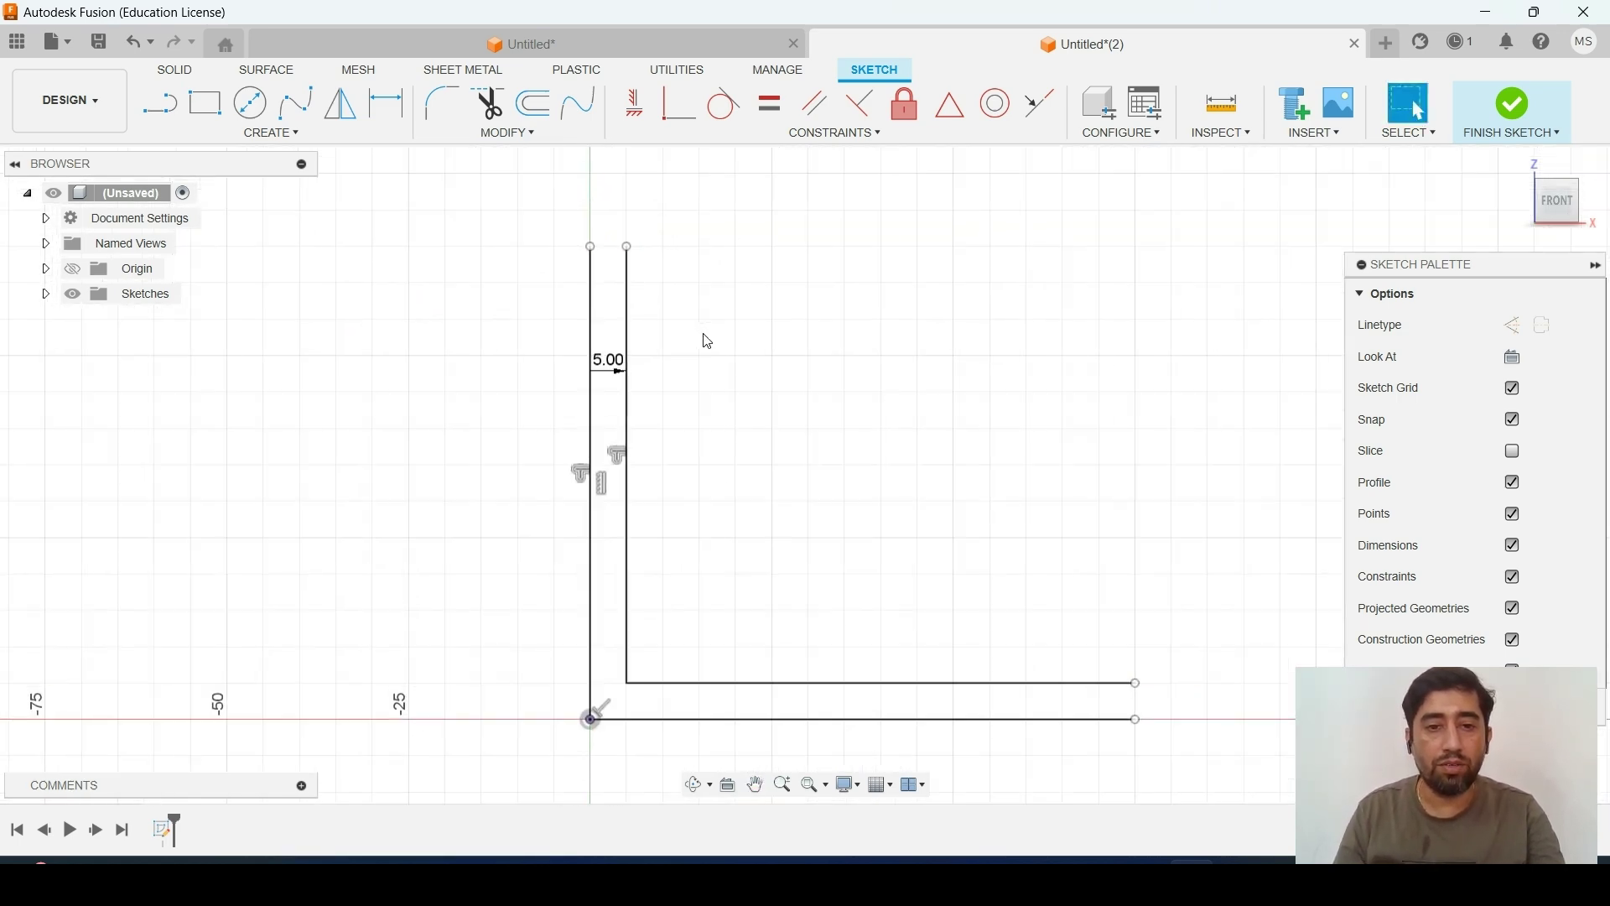
Close the open upper end of the vertical leg with a line joining its two endpoints
left_click(164, 107)
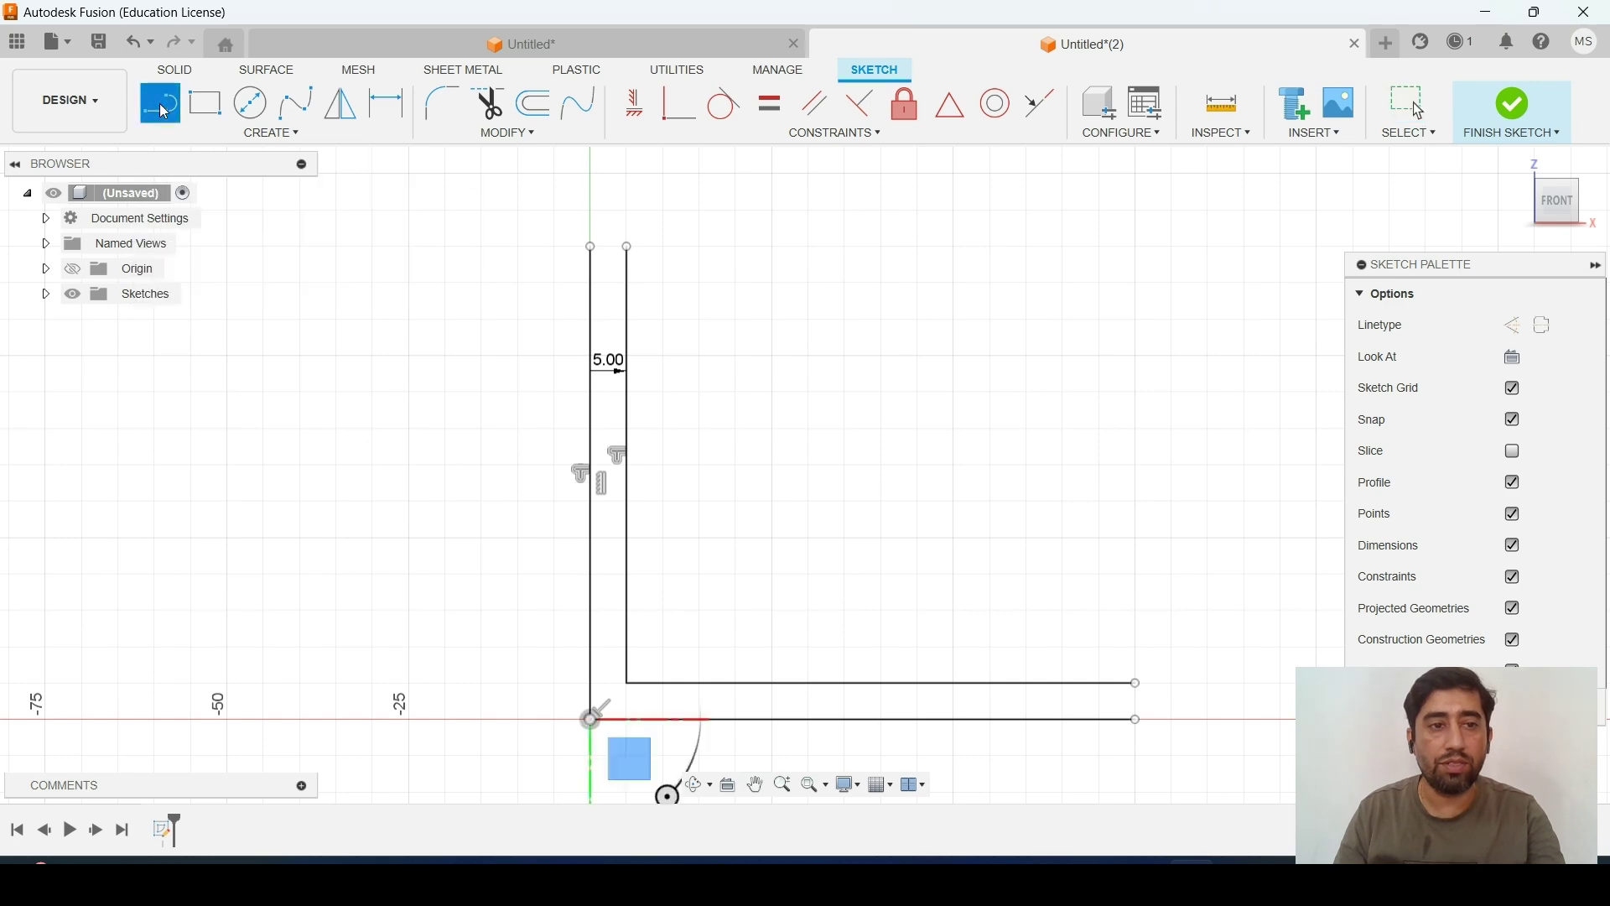
left_click(592, 245)
scroll(597, 245, "up", 1)
scroll(630, 229, "up", 3)
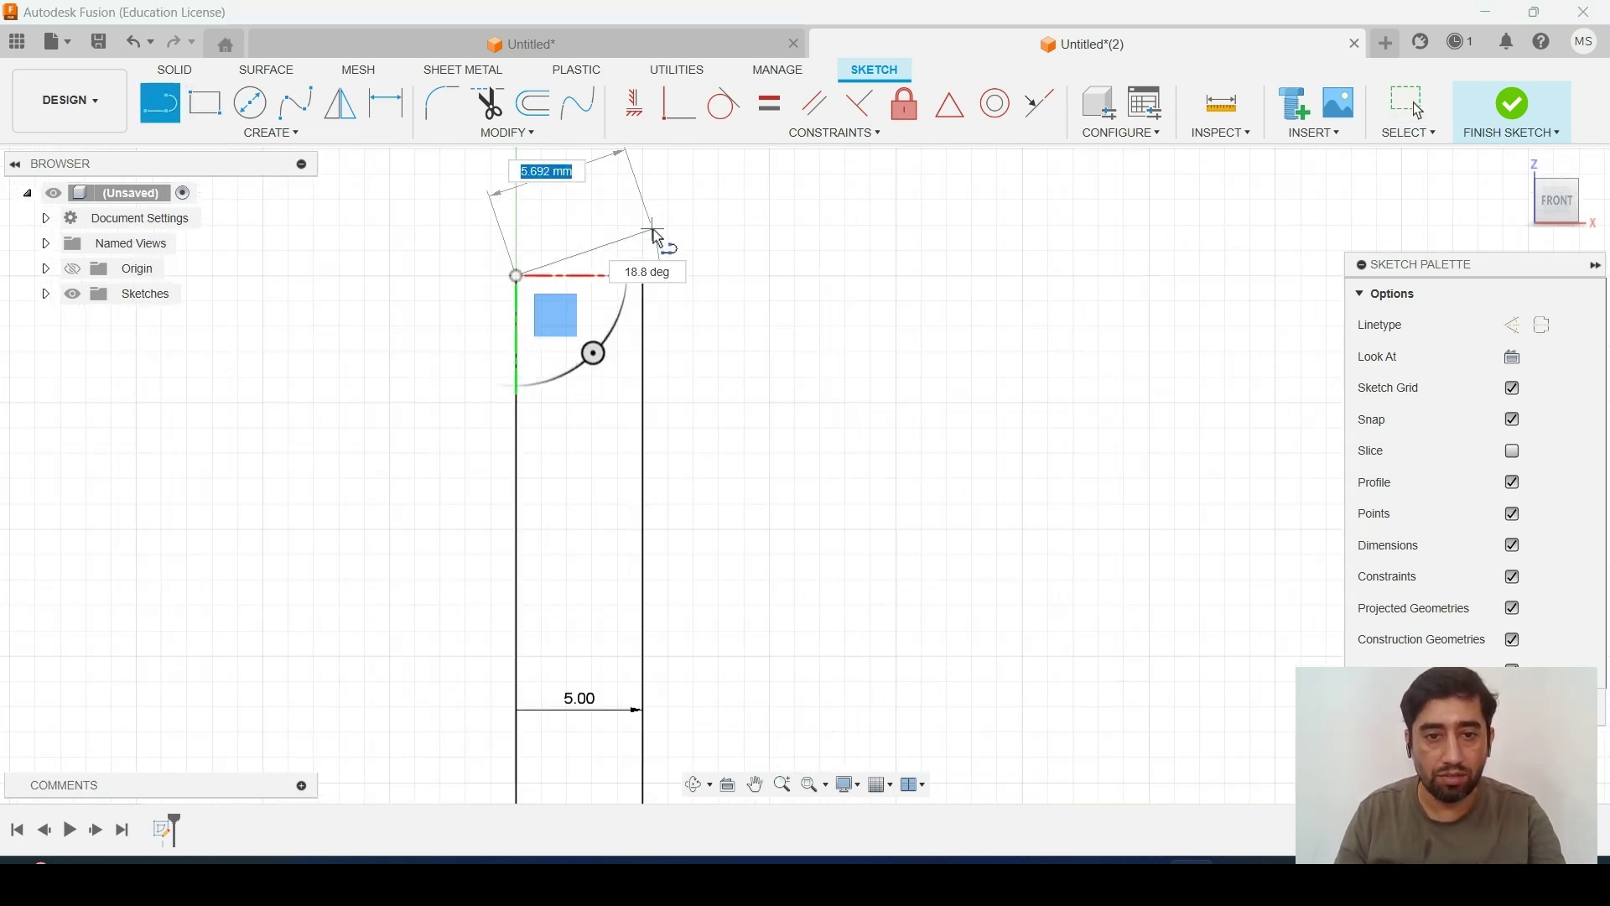
left_click(643, 275)
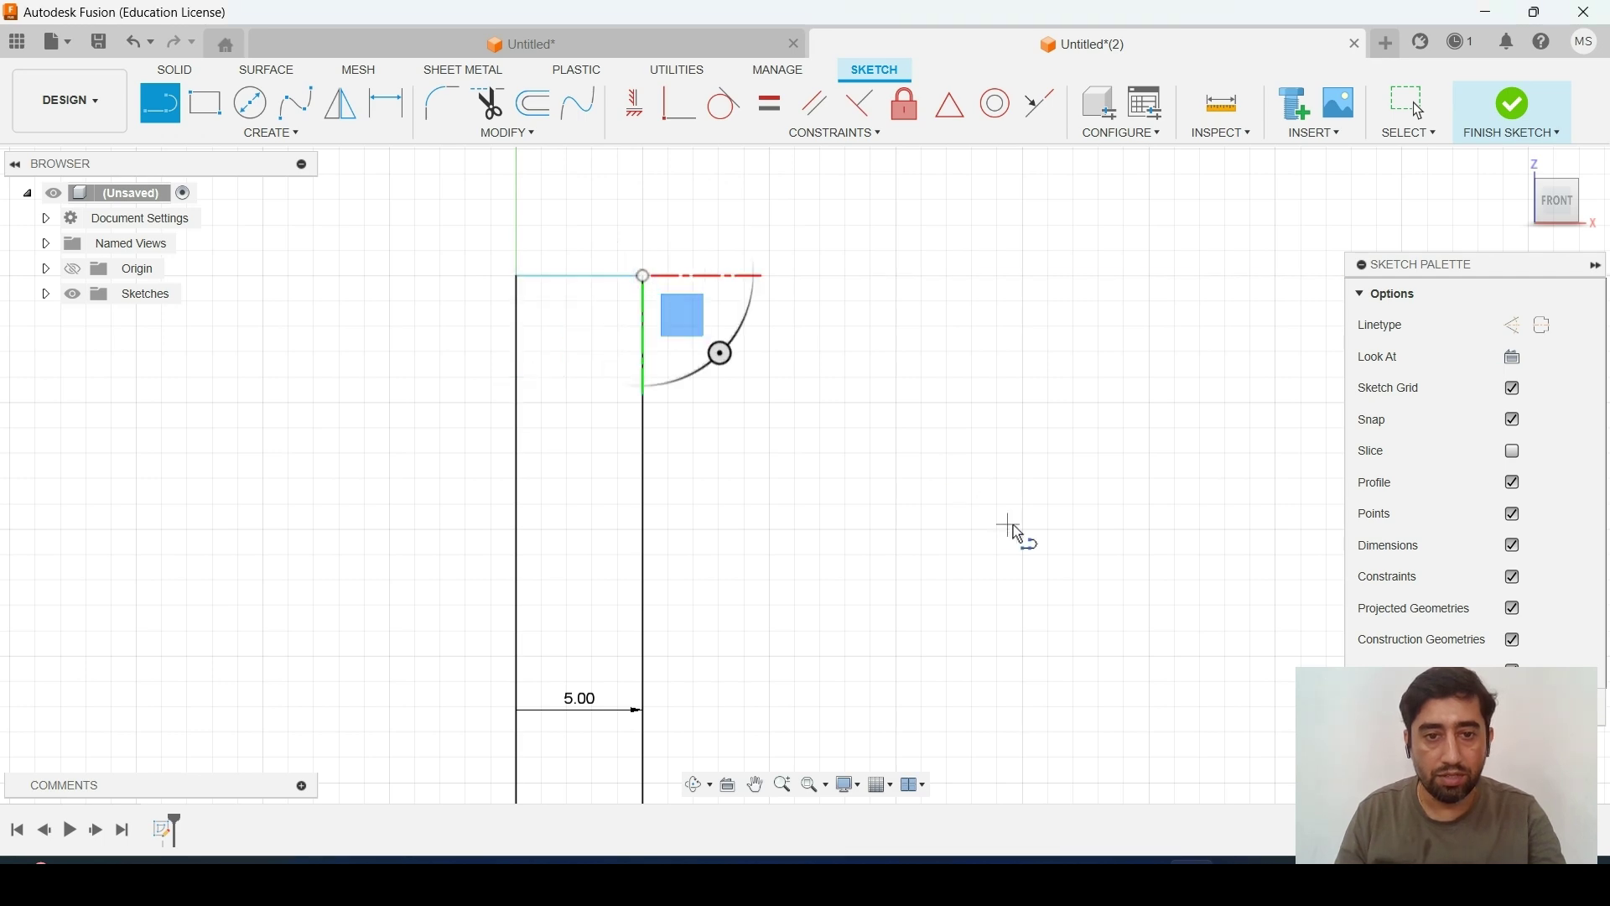
Close the open end of the horizontal leg with a vertical line between its two endpoints and finish the Line command
scroll(1006, 536, "down", 2)
middle_click_drag(1078, 565, 791, 287)
scroll(1033, 558, "down", 2)
mouse_move(1032, 557)
middle_mouse_down()
mouse_move(911, 302)
mouse_move(924, 478)
mouse_move(762, 406)
middle_mouse_up()
scroll(1060, 610, "down", 2)
scroll(1051, 545, "up", 5)
scroll(956, 569, "up", 2)
left_click(883, 676)
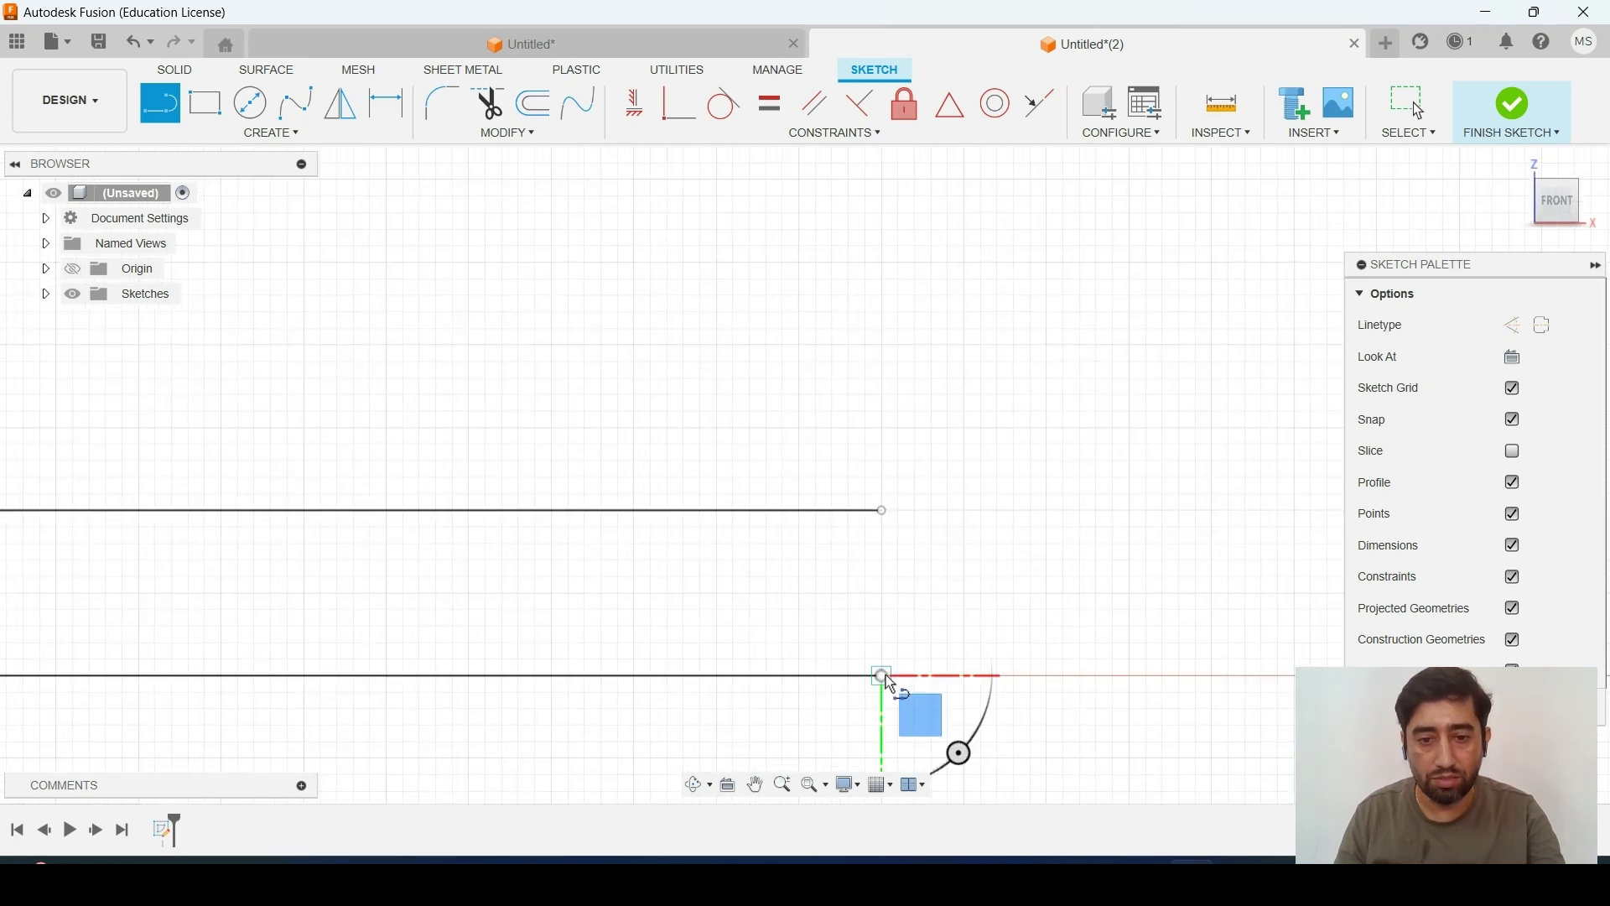
left_click(883, 510)
mouse_move(744, 450)
middle_mouse_down()
mouse_move(651, 432)
mouse_move(804, 441)
middle_mouse_up()
scroll(670, 413, "down", 2)
scroll(682, 420, "down", 5)
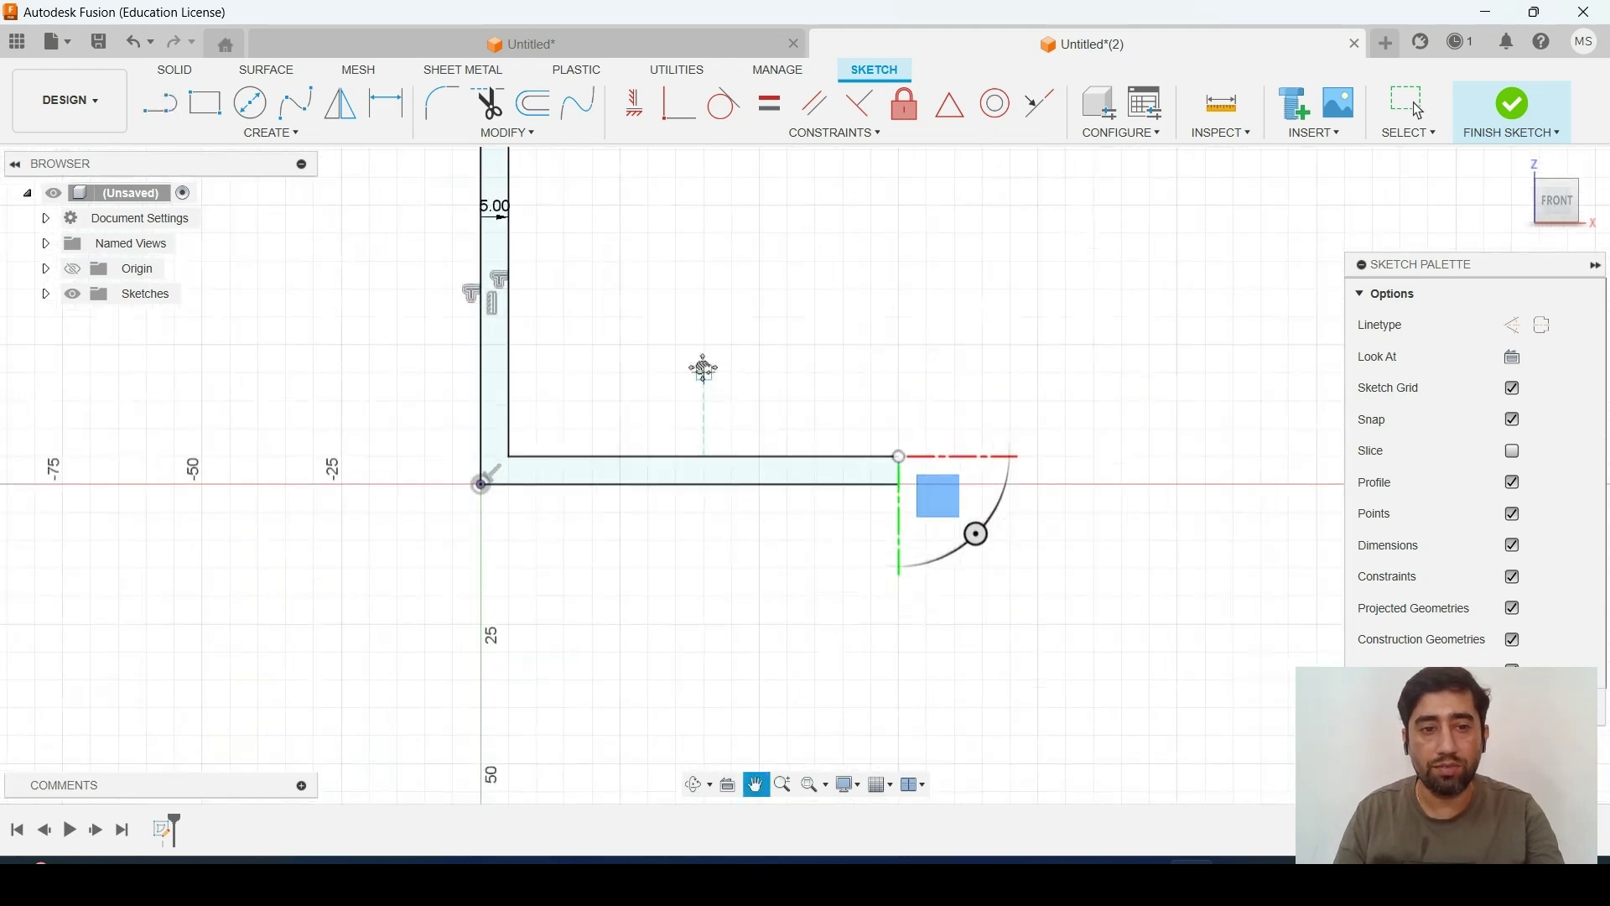
middle_click_drag(705, 366, 798, 540)
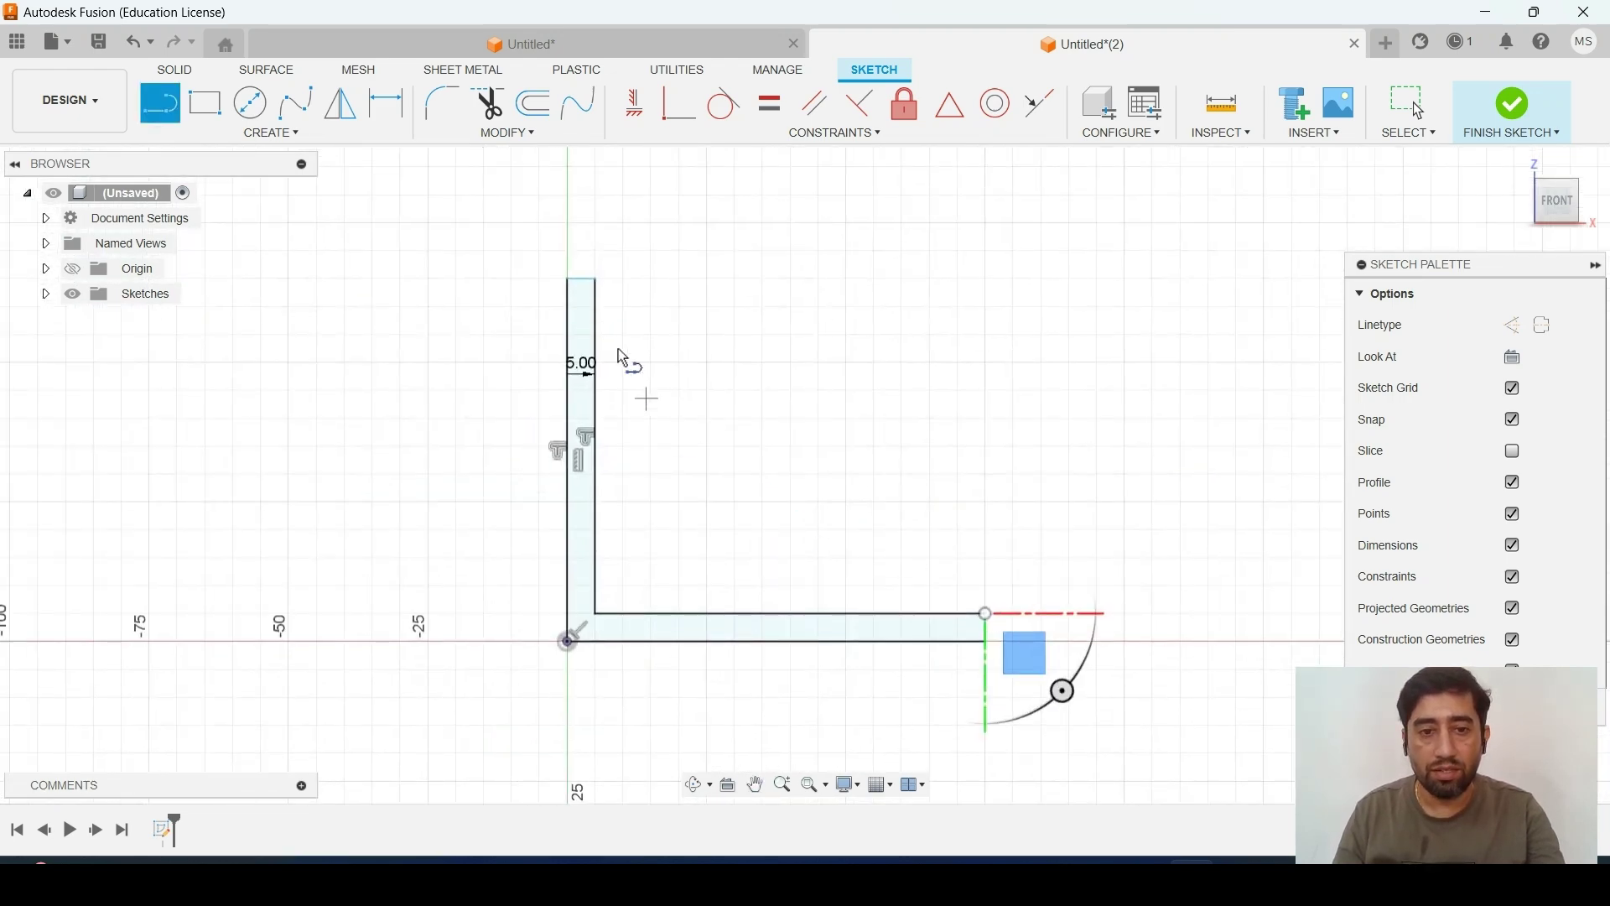
scroll(591, 285, "up", 3)
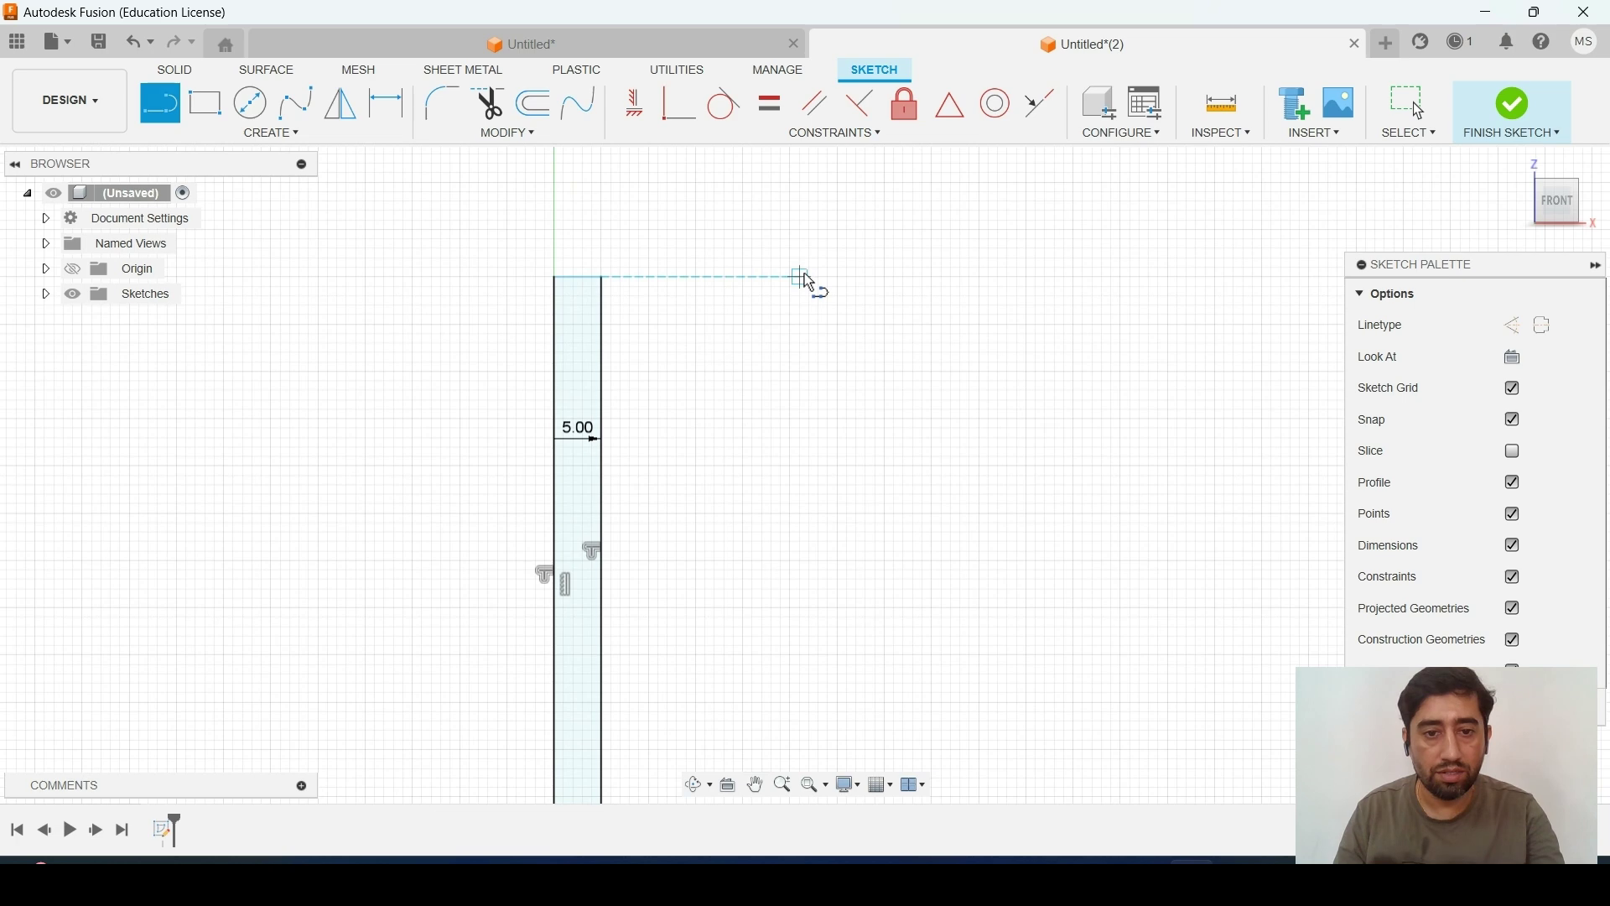
key("Escape")
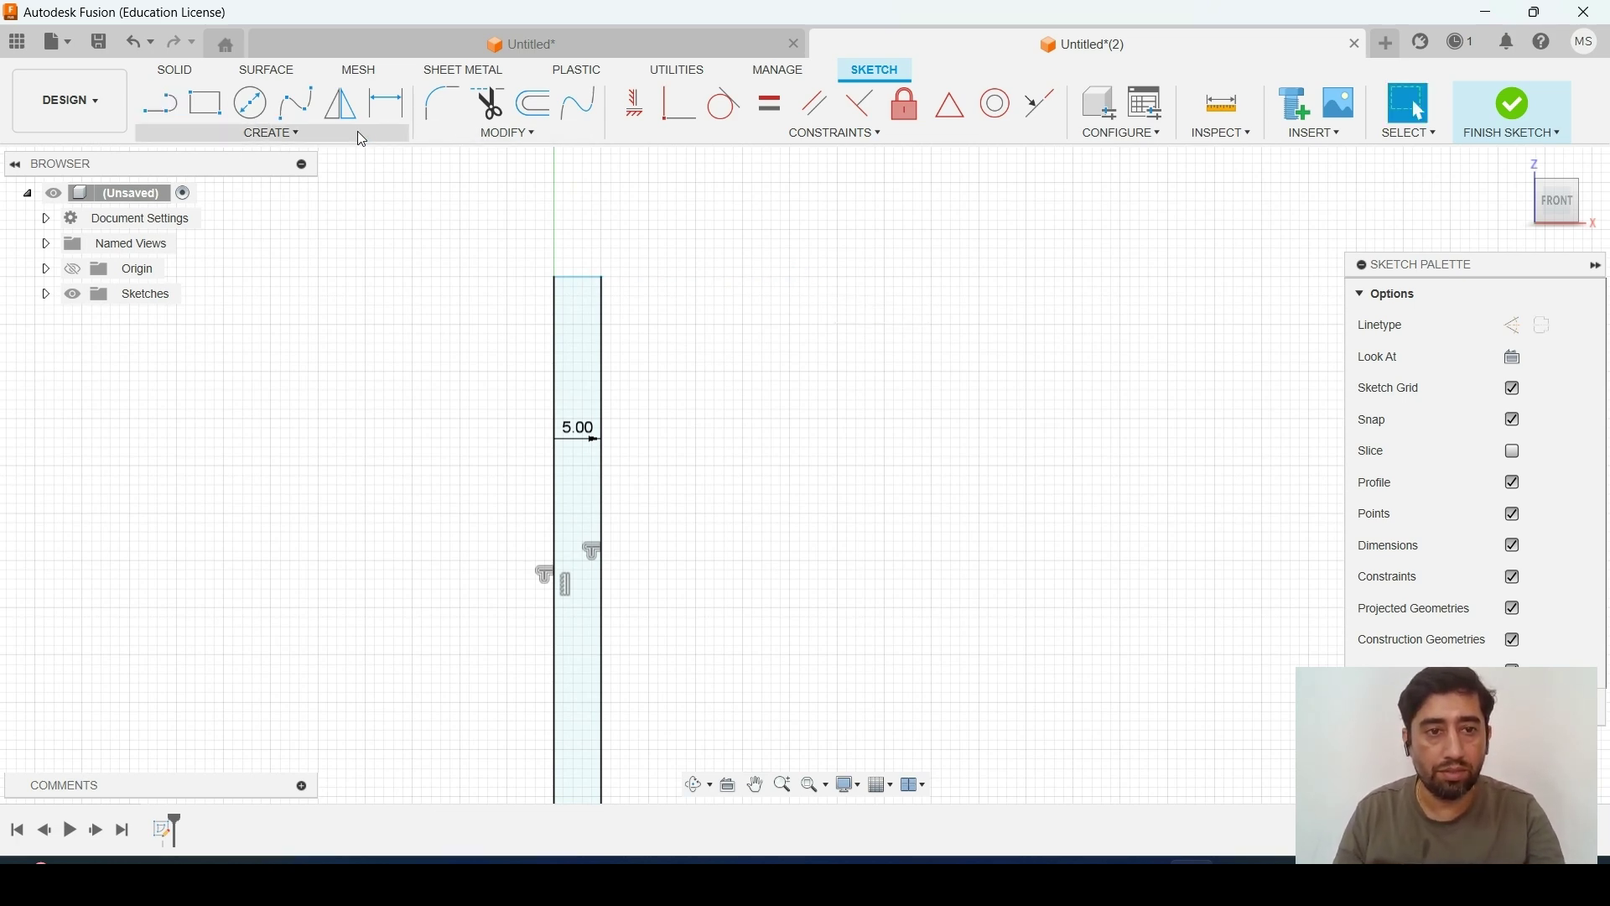
Try to dimension the short line that closes the upper end of the vertical leg
key("d")
left_click(585, 244)
left_click(592, 242)
left_click(988, 493)
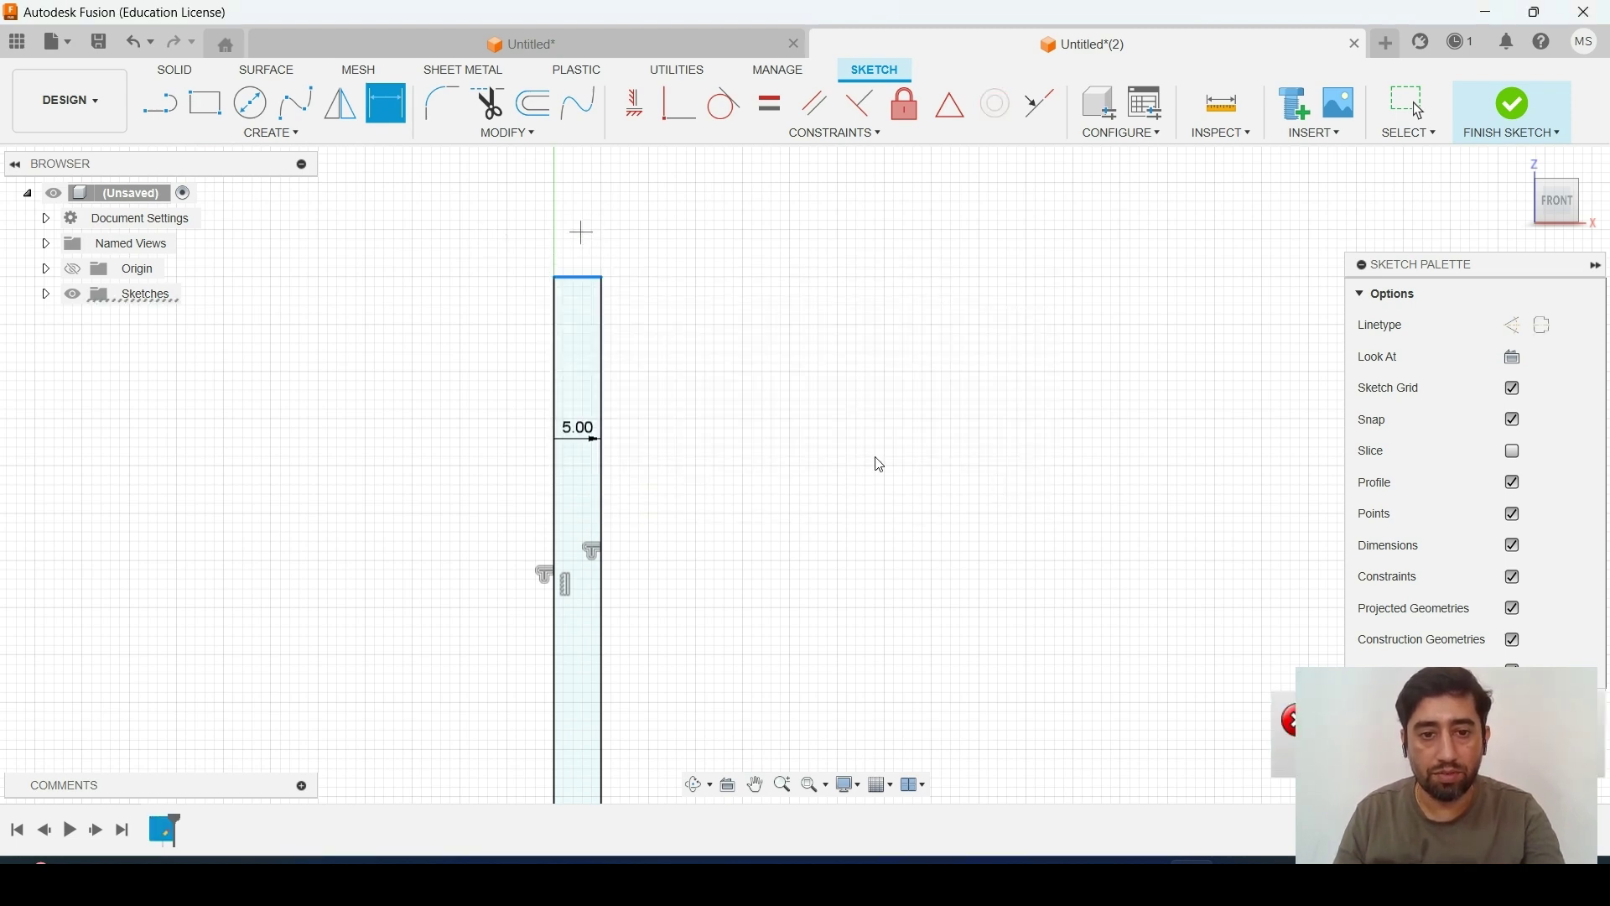
scroll(691, 461, "down", 3)
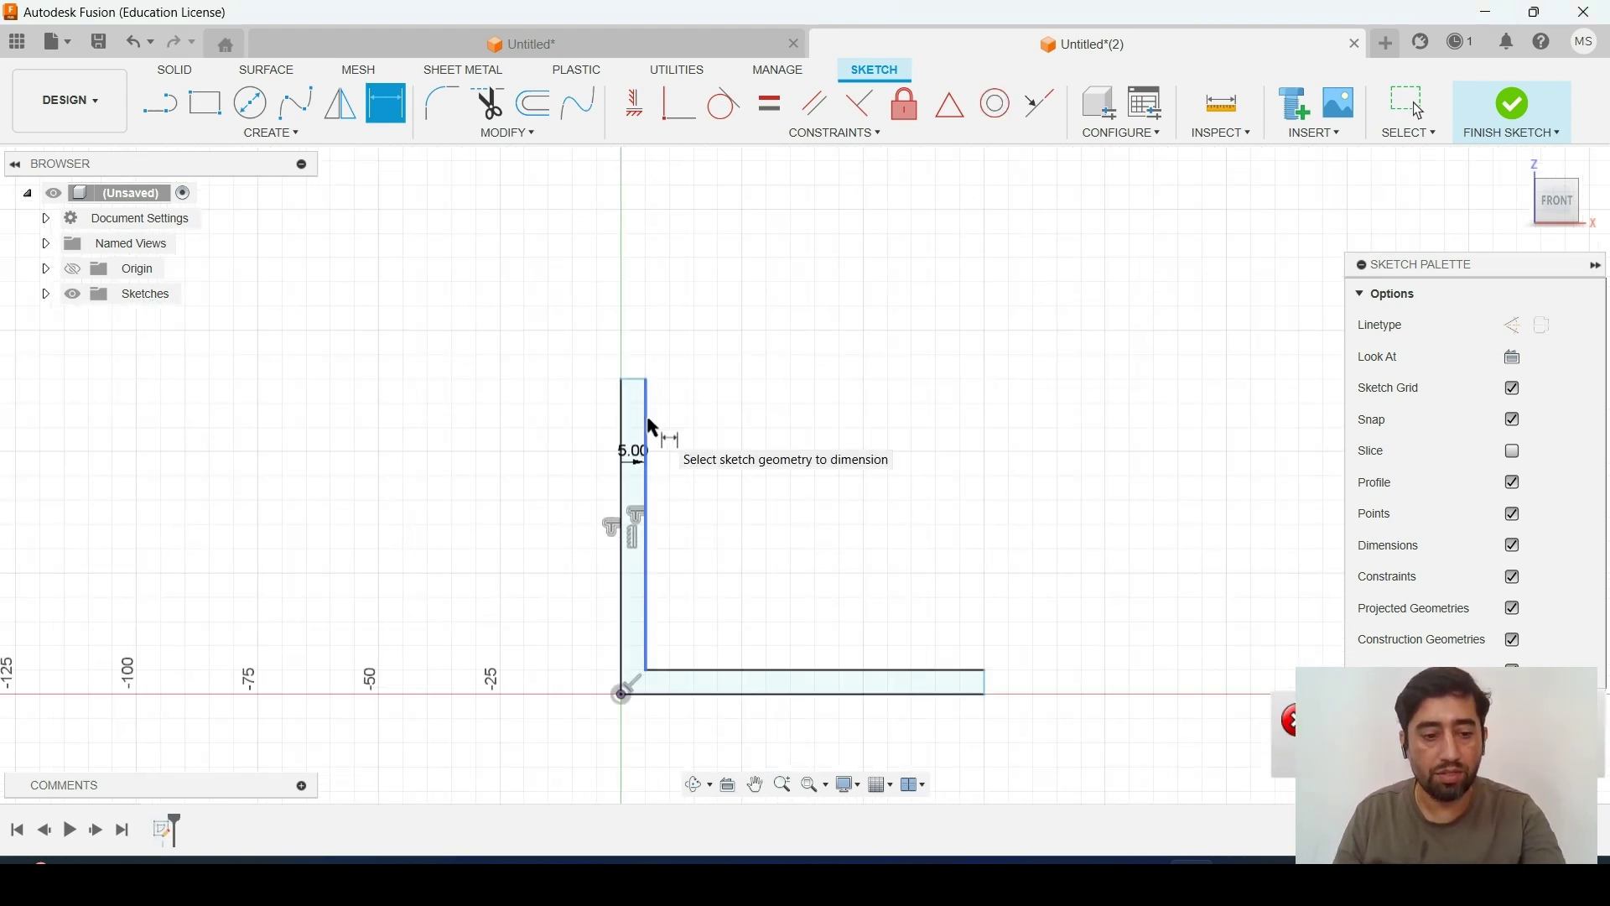
key("Escape")
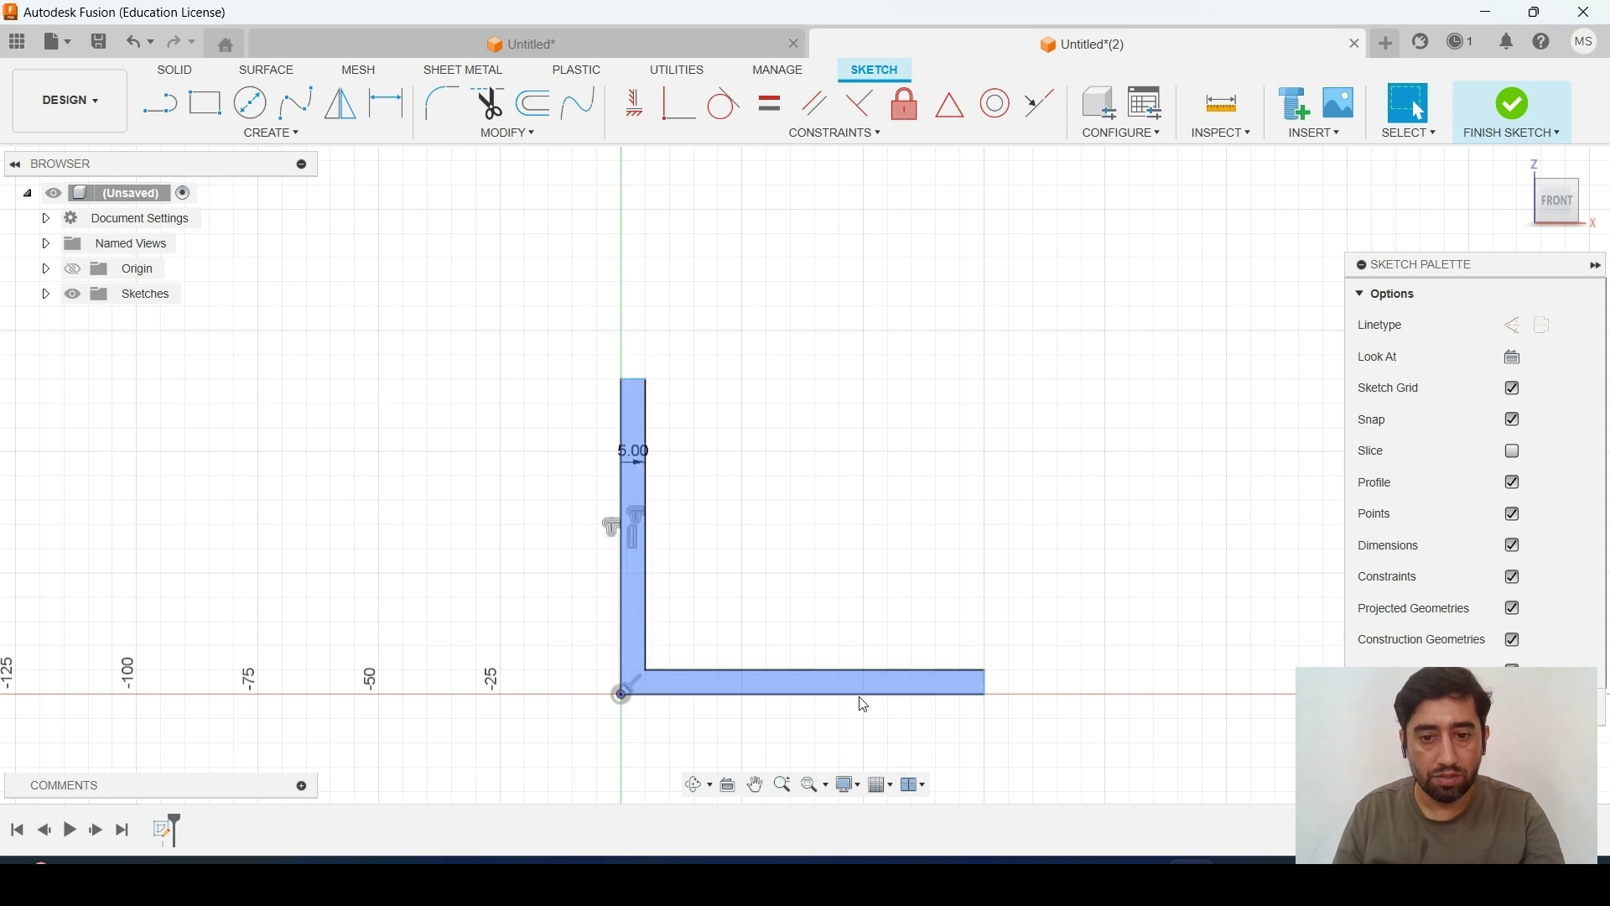
Constrain the short line closing the end of the horizontal leg to be vertical
scroll(987, 687, "up", 8)
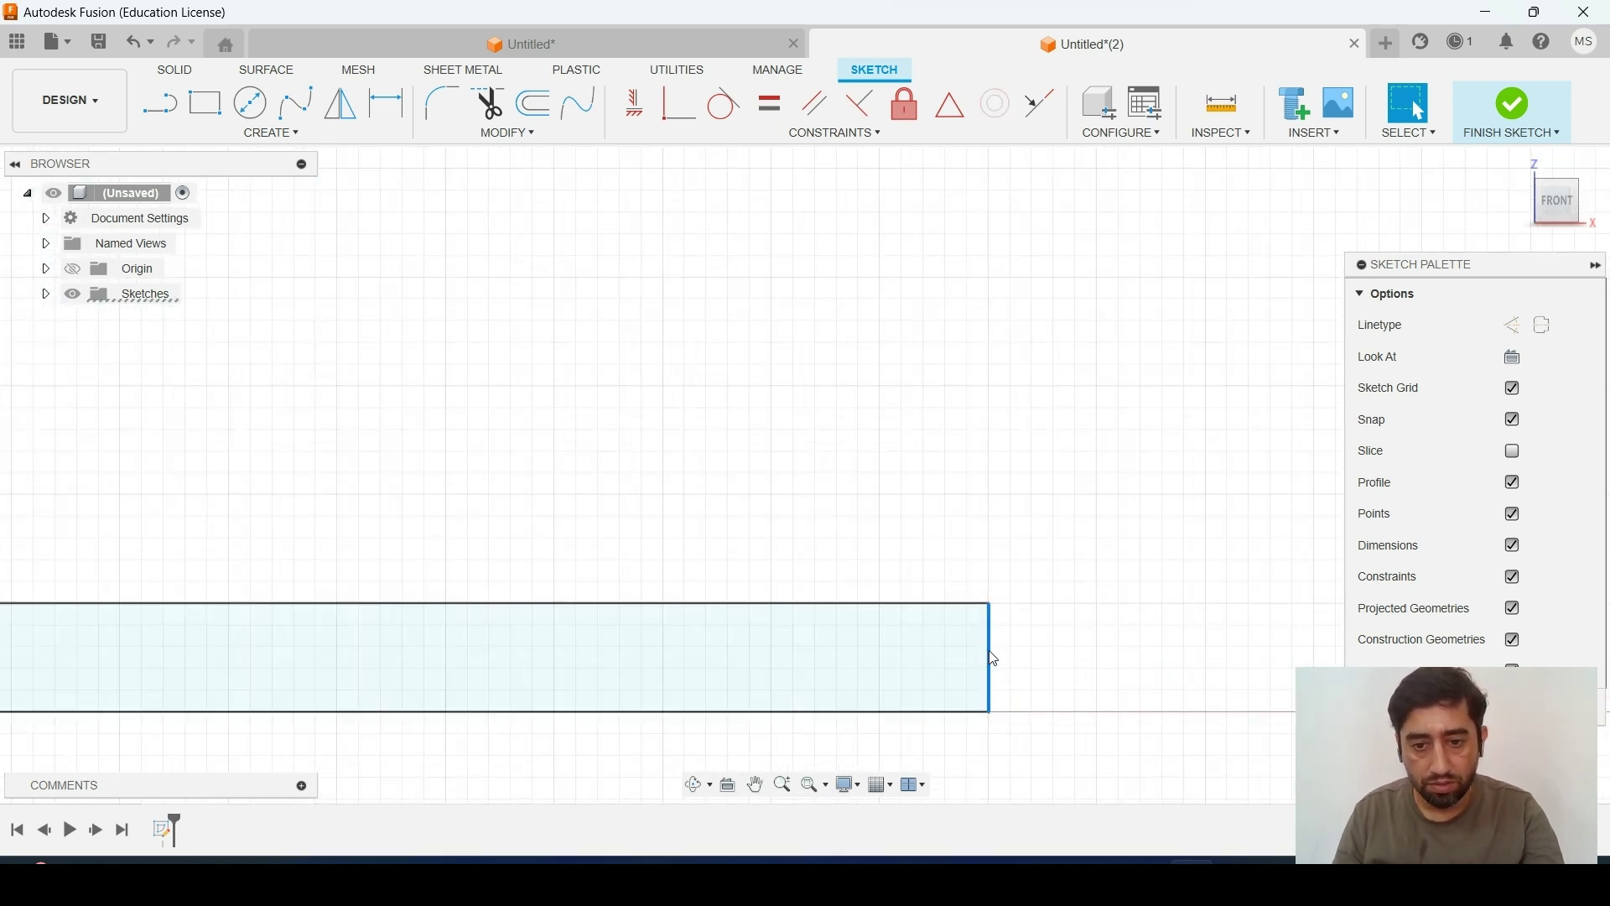
scroll(992, 647, "up", 3)
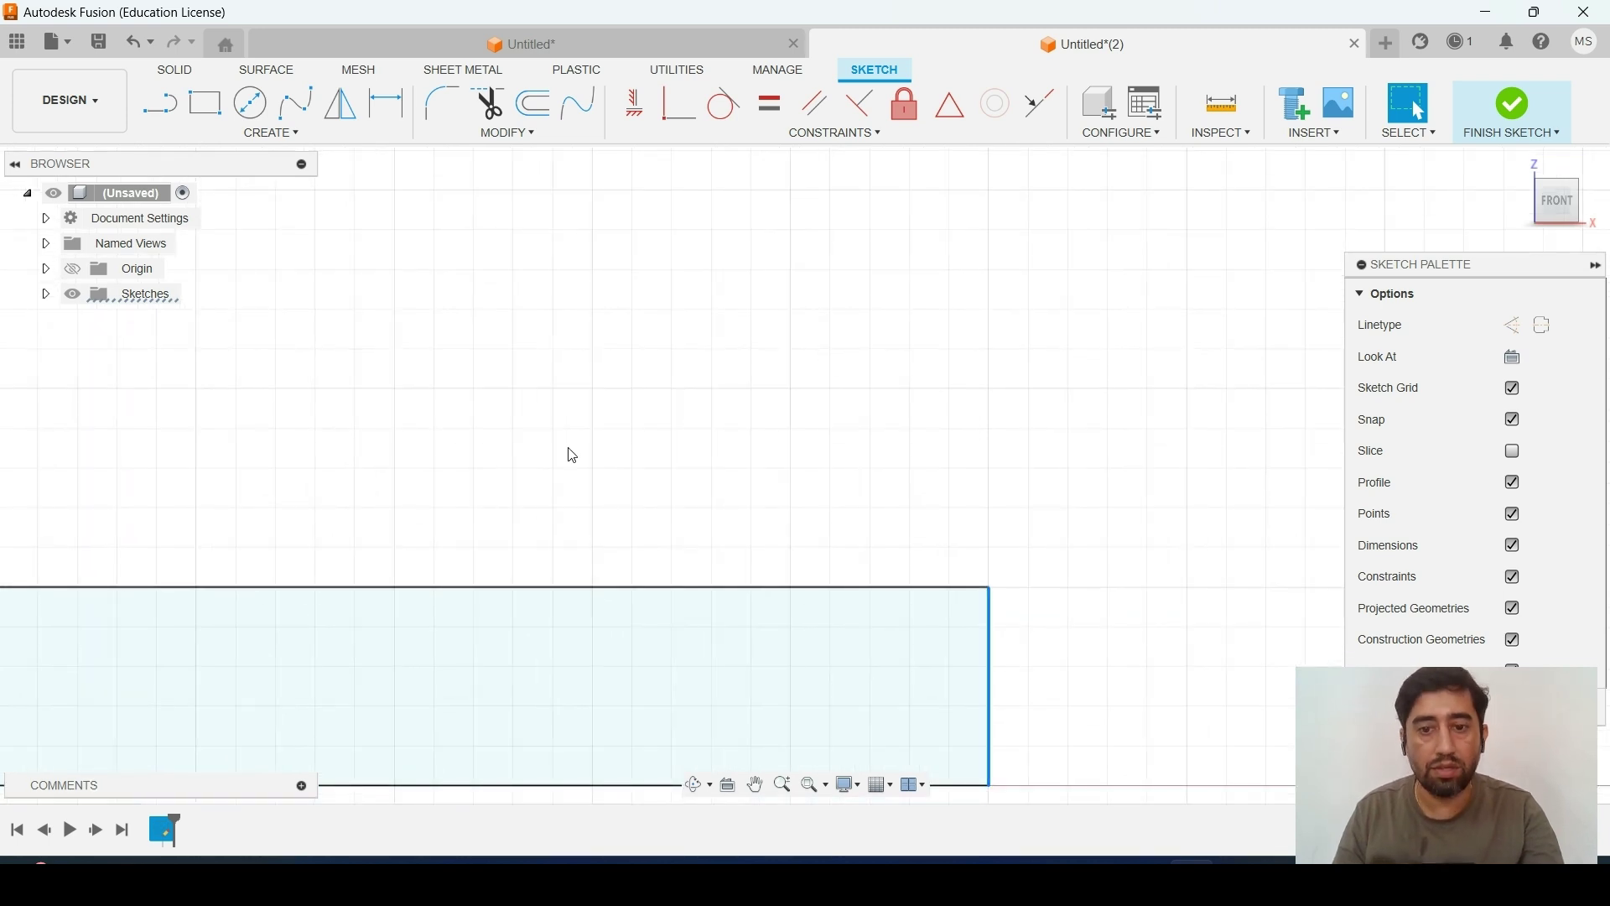
left_click(634, 104)
Apply the Horizontal/Vertical constraint to the short line closing the upper end of the vertical leg
scroll(573, 491, "down", 2)
middle_click_drag(495, 457, 926, 599)
scroll(398, 366, "down", 5)
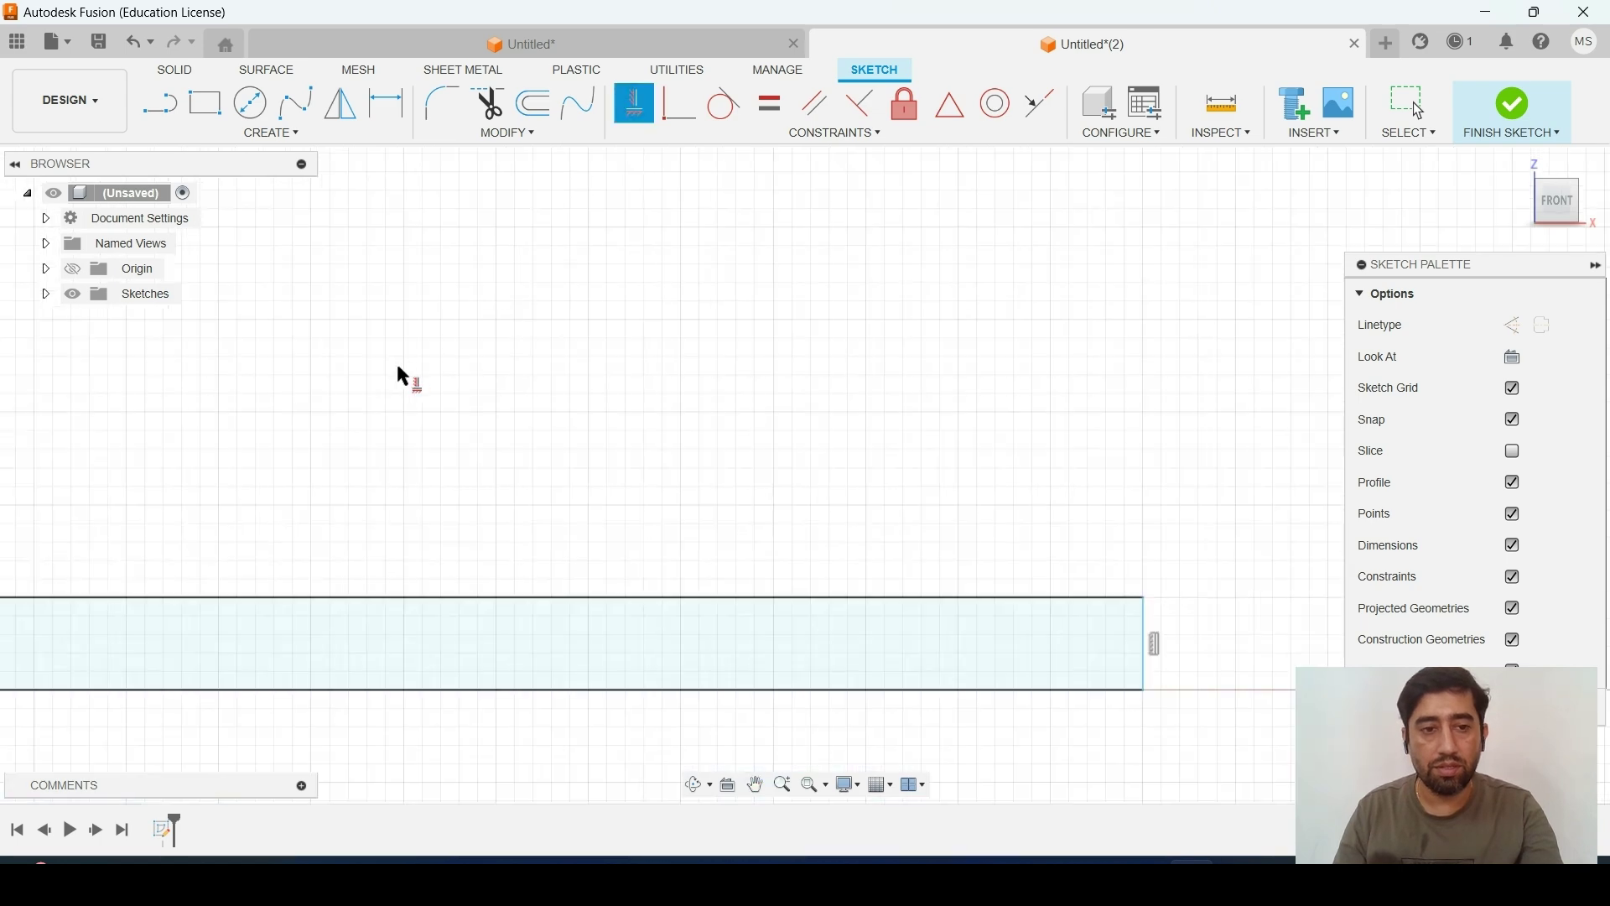
middle_click_drag(382, 360, 734, 532)
scroll(551, 187, "down", 2)
middle_click_drag(559, 198, 643, 299)
scroll(608, 258, "up", 3)
left_click(617, 290)
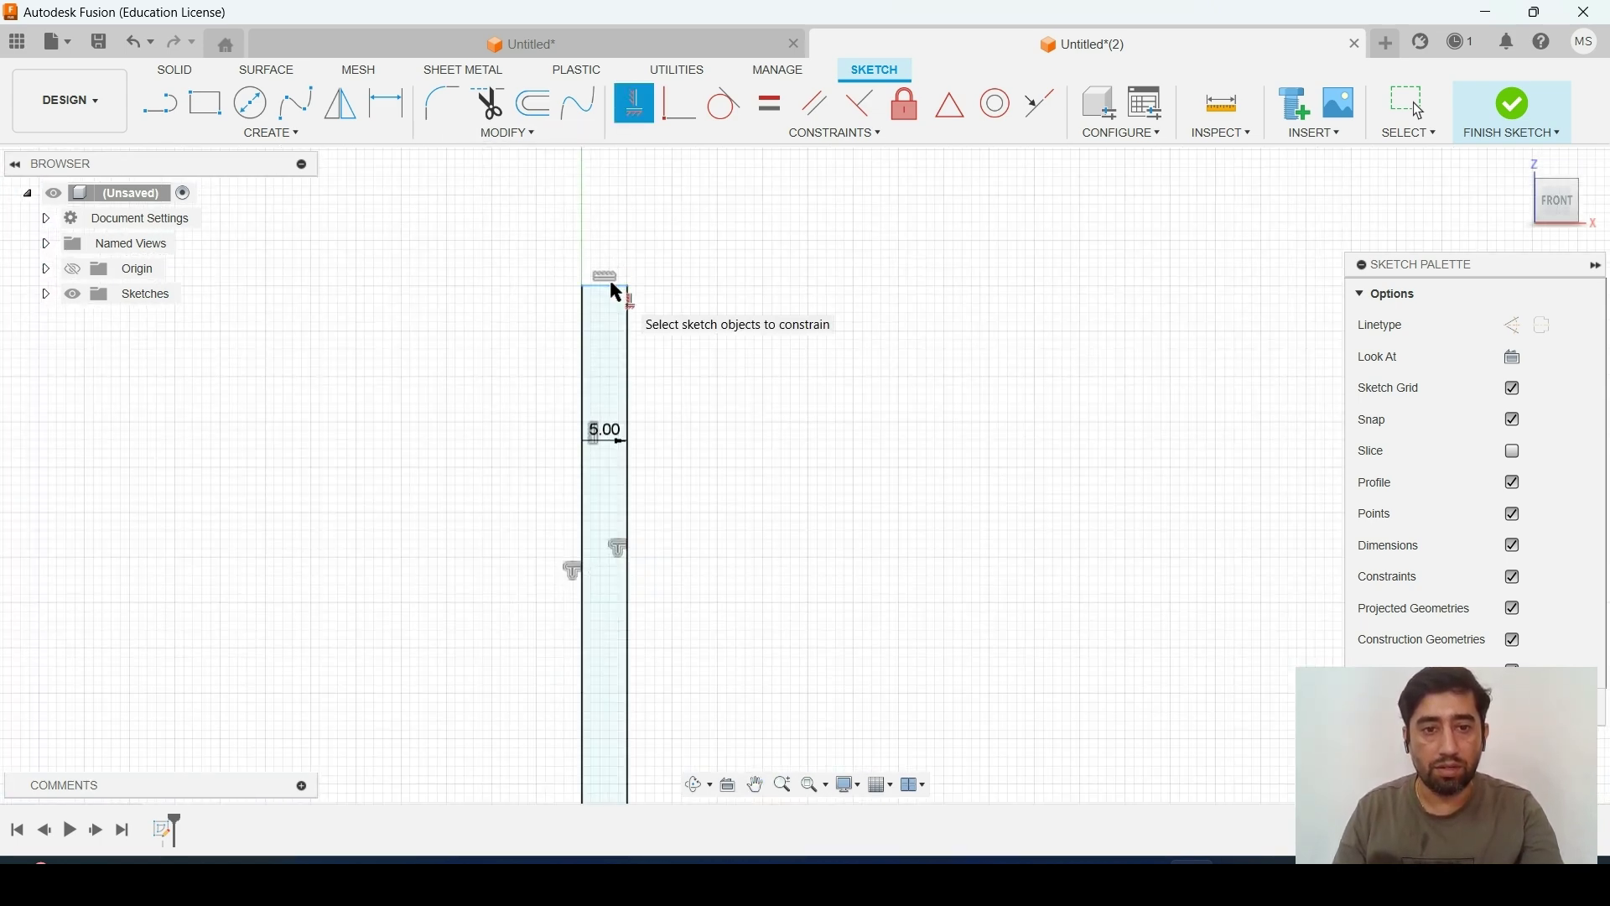
Dimension the horizontal leg's outer length and the vertical leg's outer height
scroll(681, 421, "down", 4)
middle_click_drag(789, 540, 741, 482)
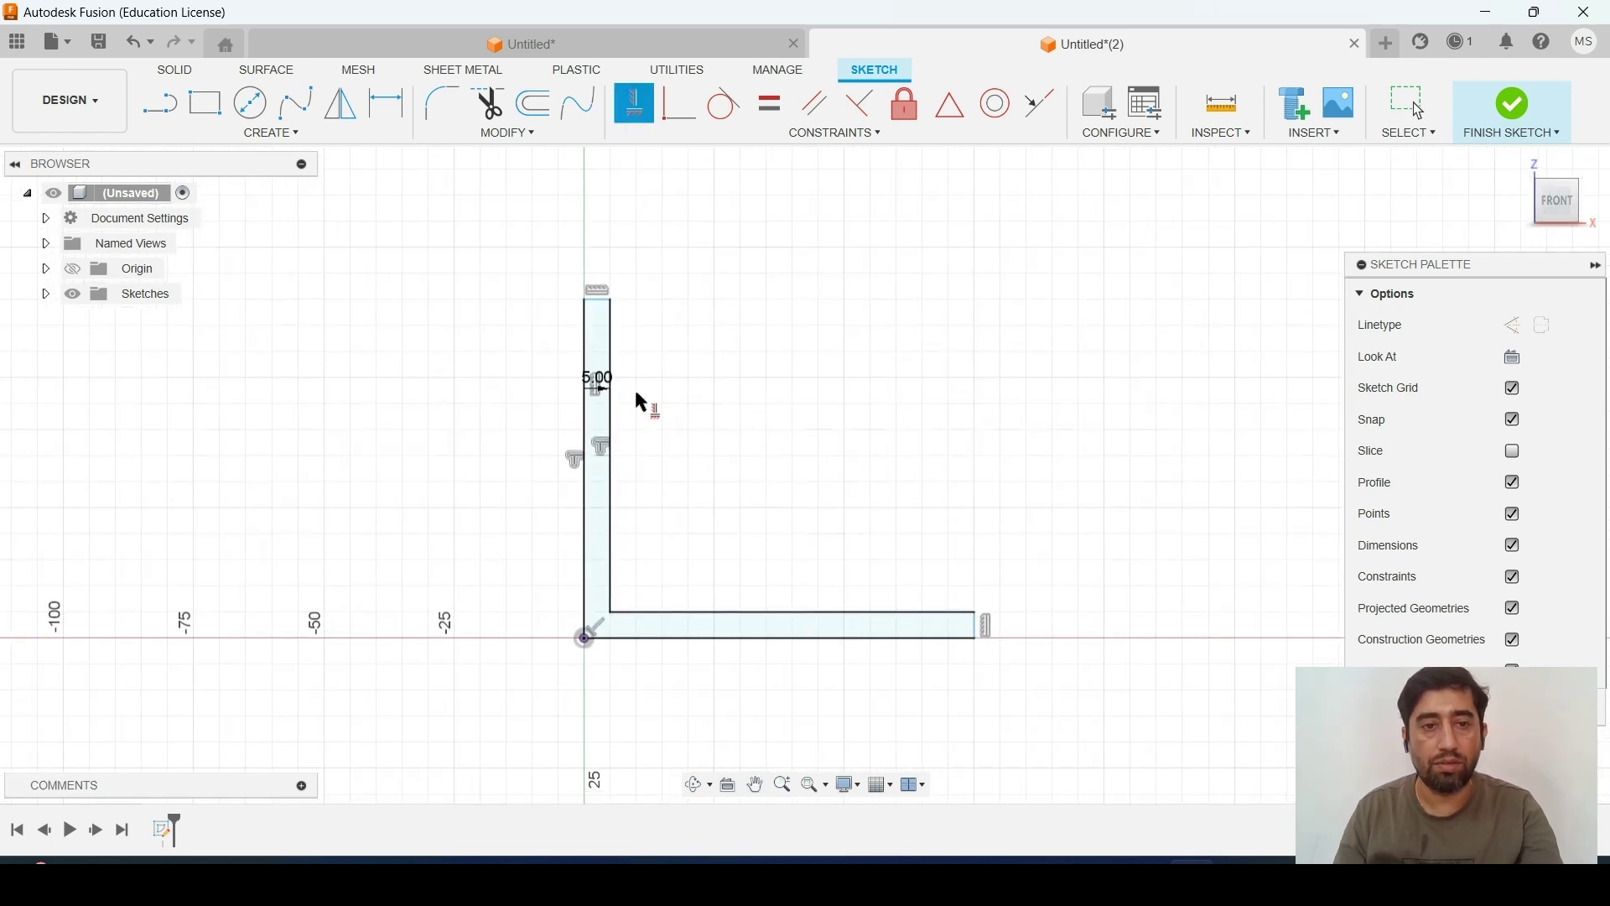
key("d")
left_click(752, 650)
left_click(766, 708)
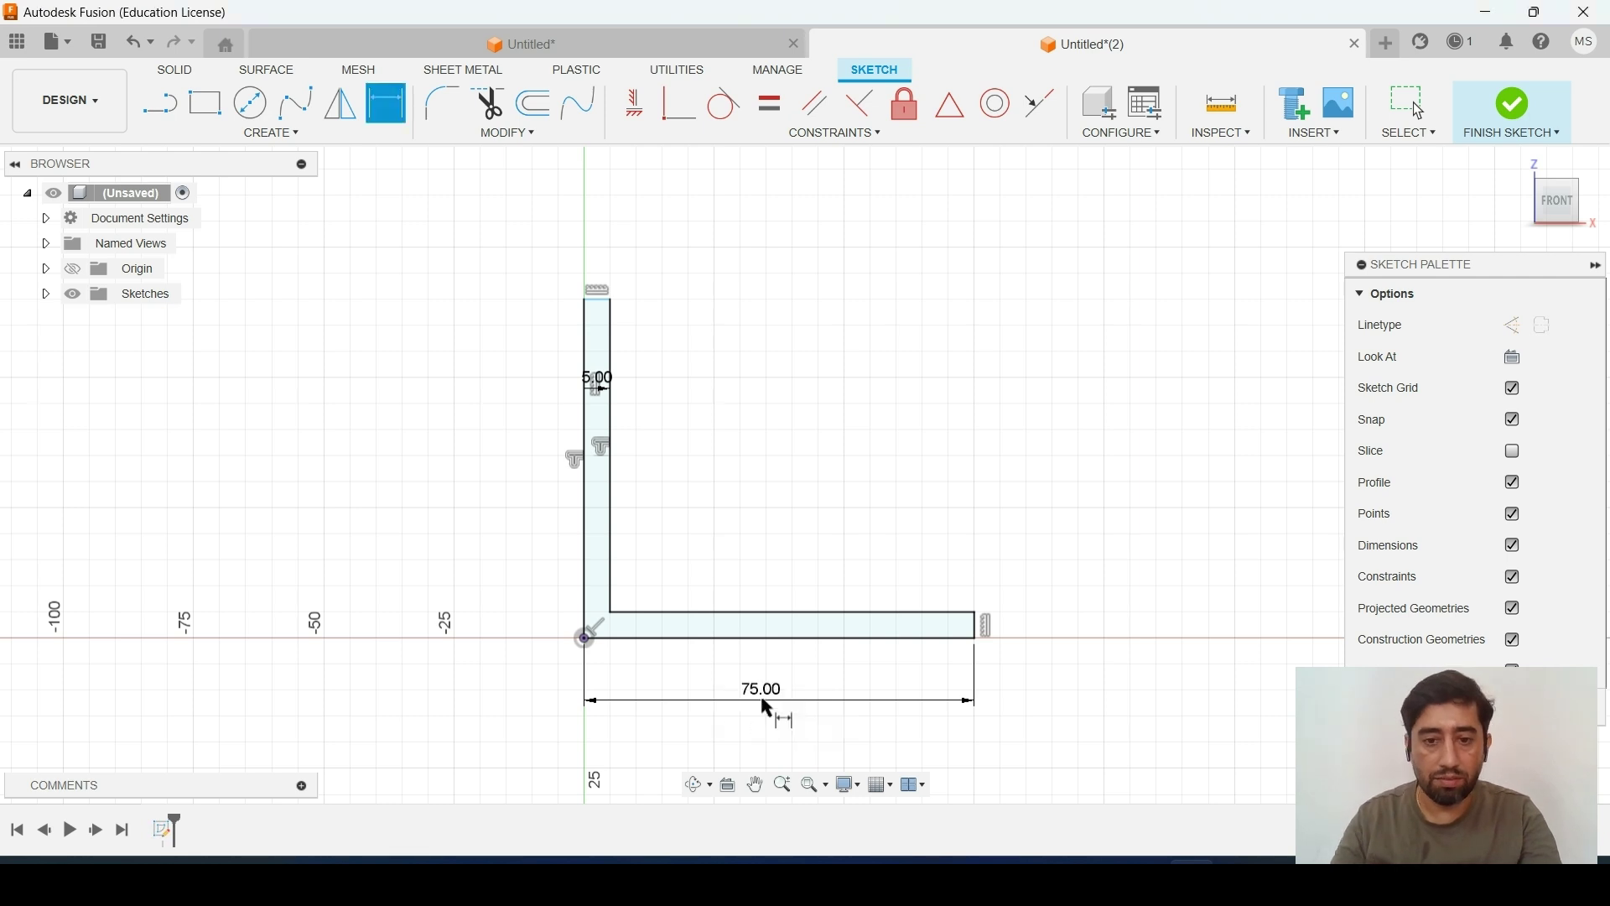
left_click(584, 348)
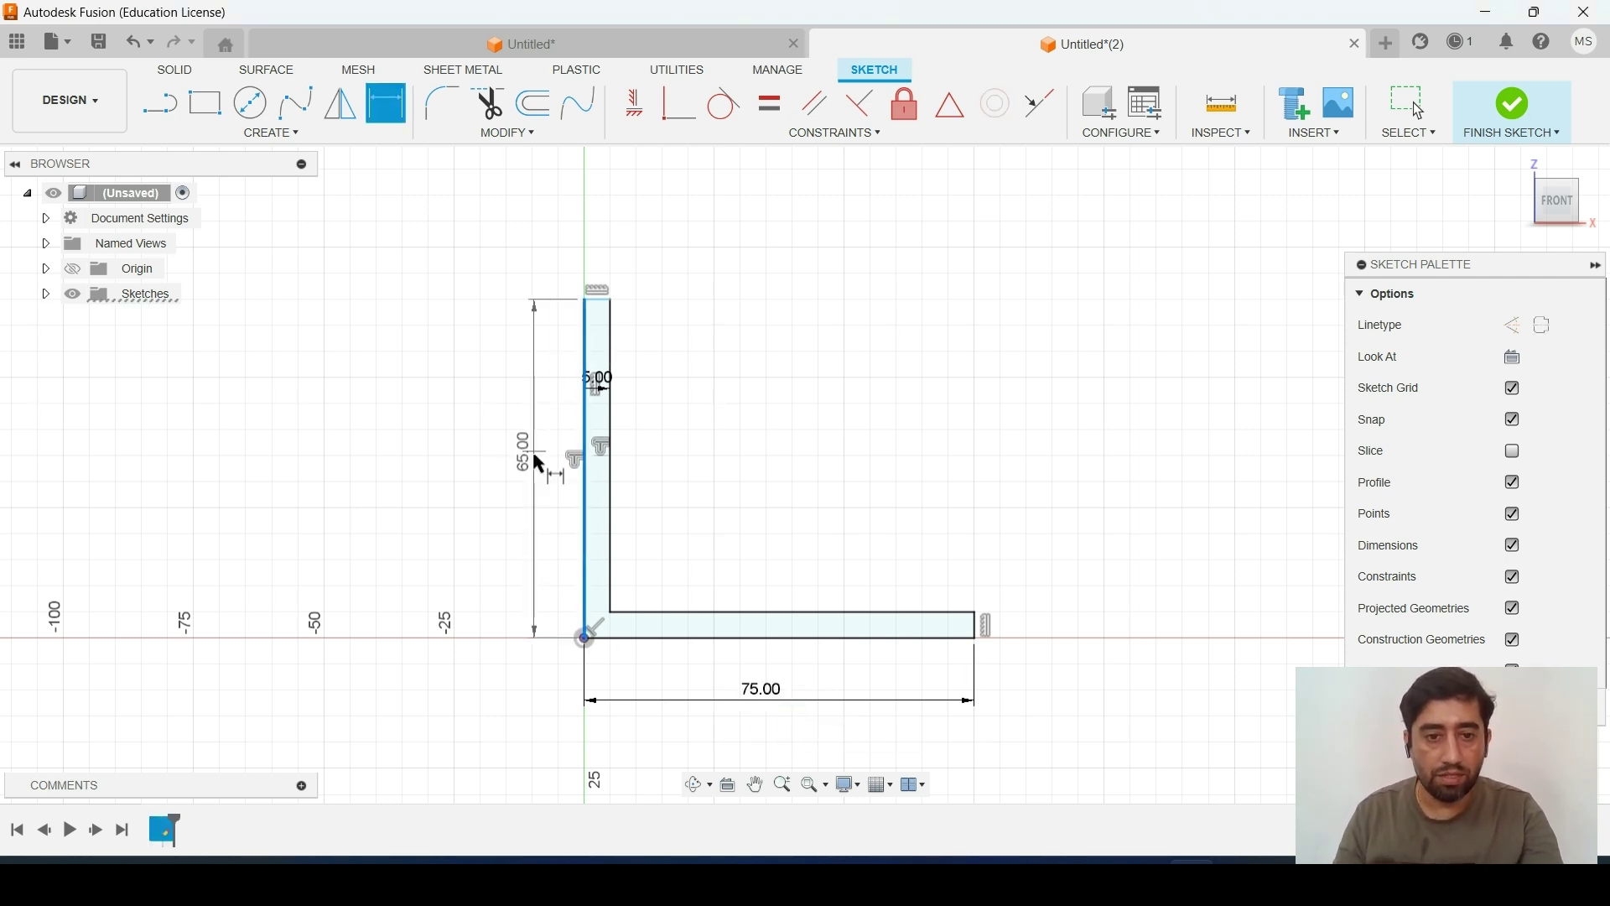
left_click(548, 464)
key("Return")
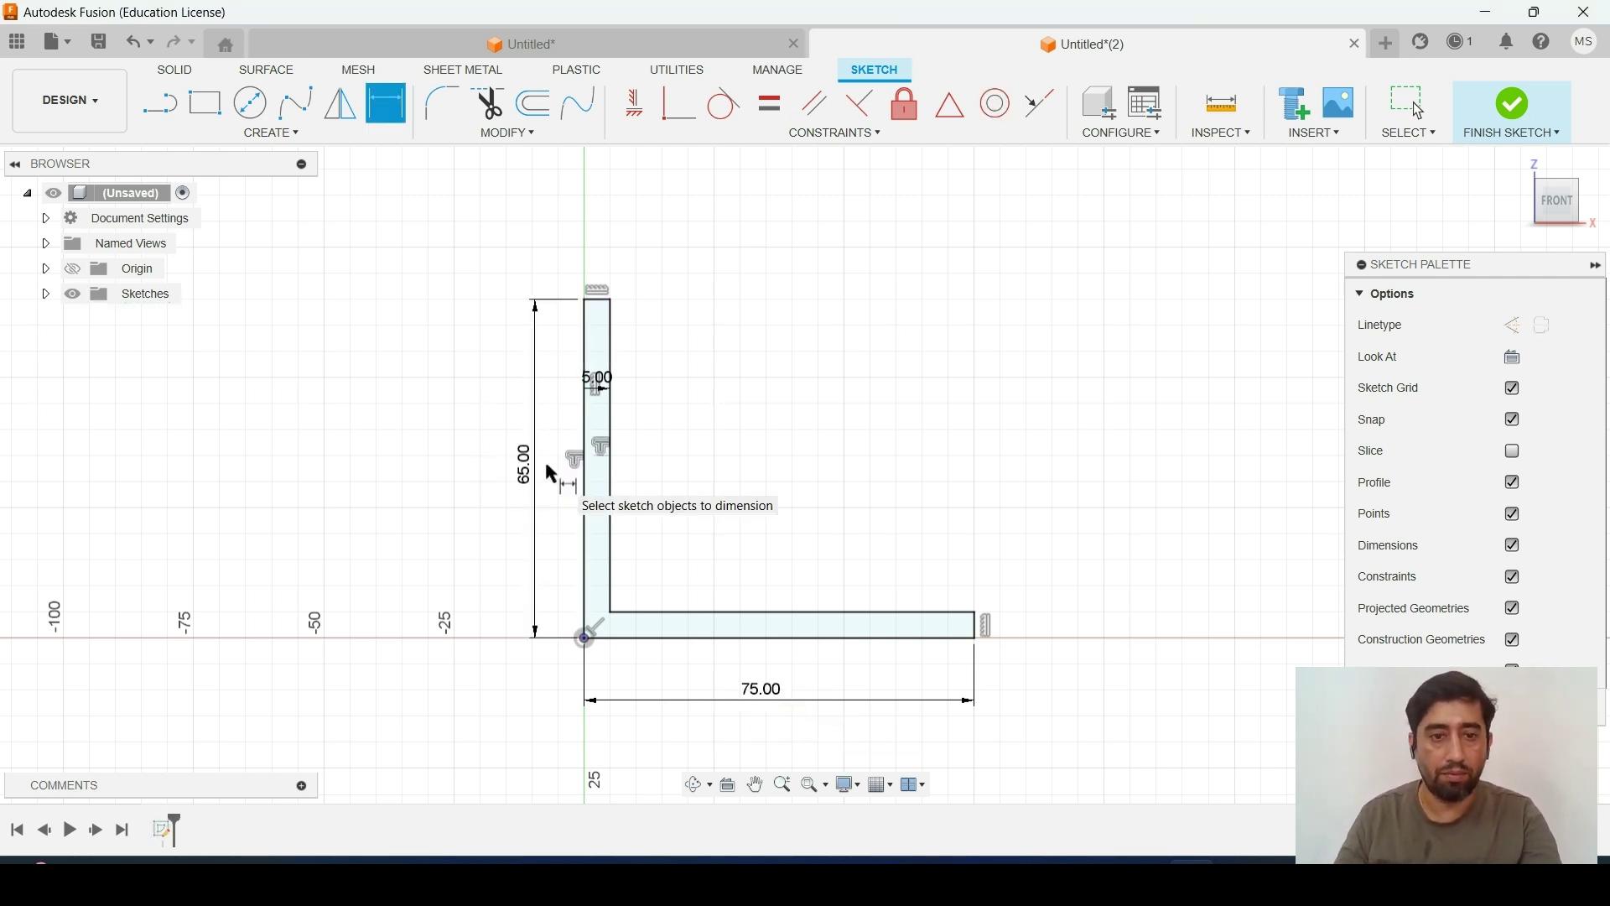
Confirm 75 mm as the horizontal leg's outer length and finish the L-shaped sketch
scroll(645, 401, "up", 2)
scroll(645, 394, "down", 2)
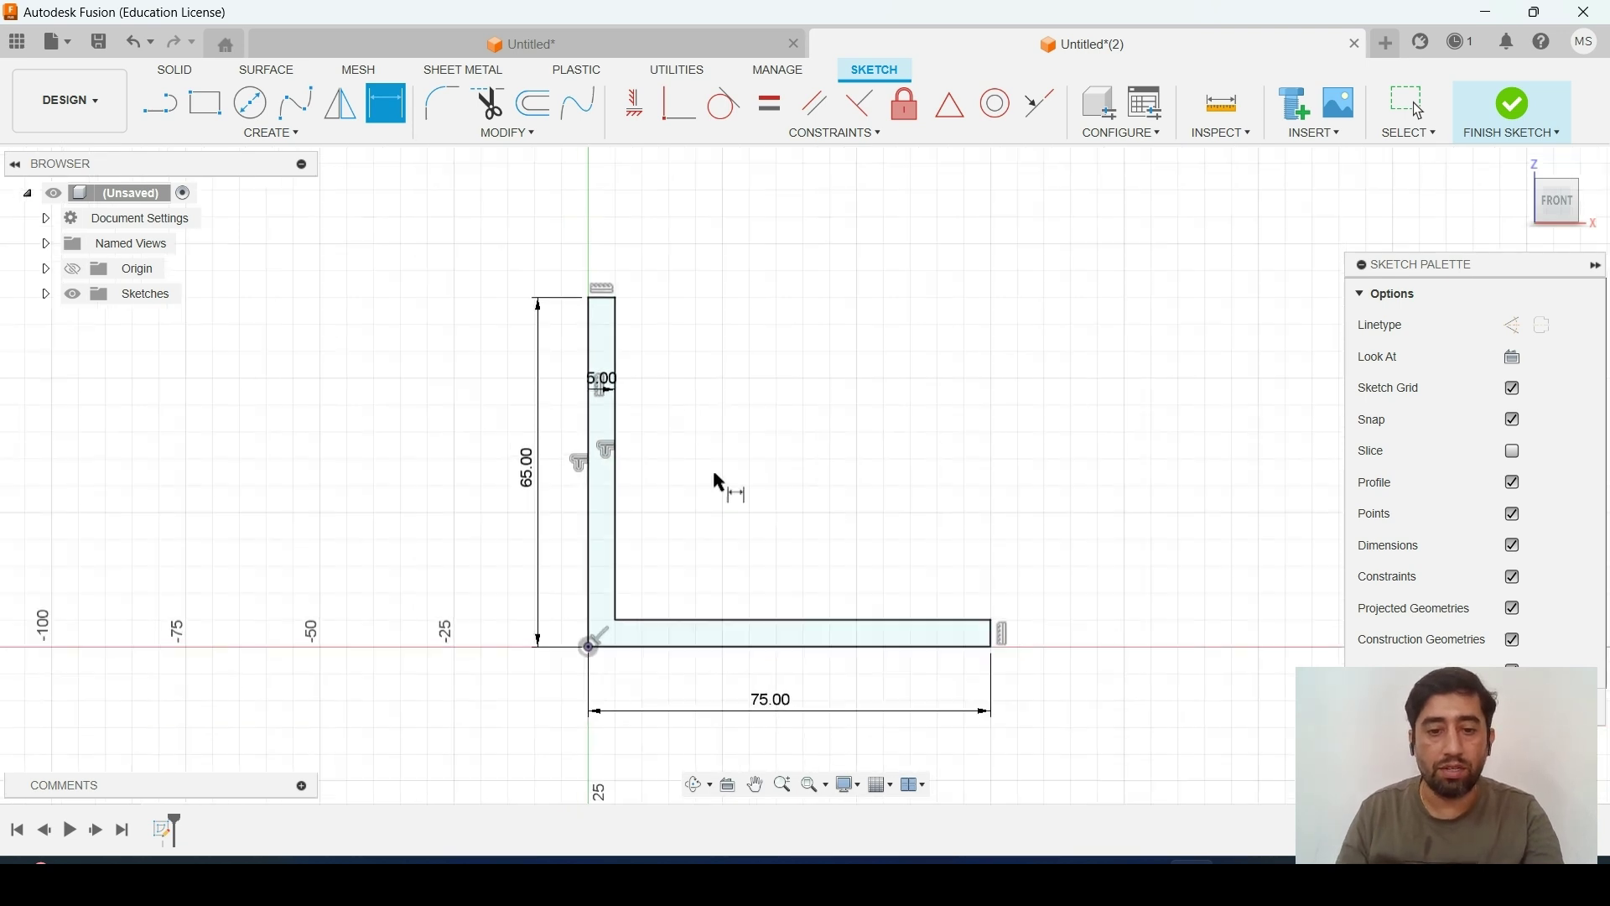
double_click(770, 703)
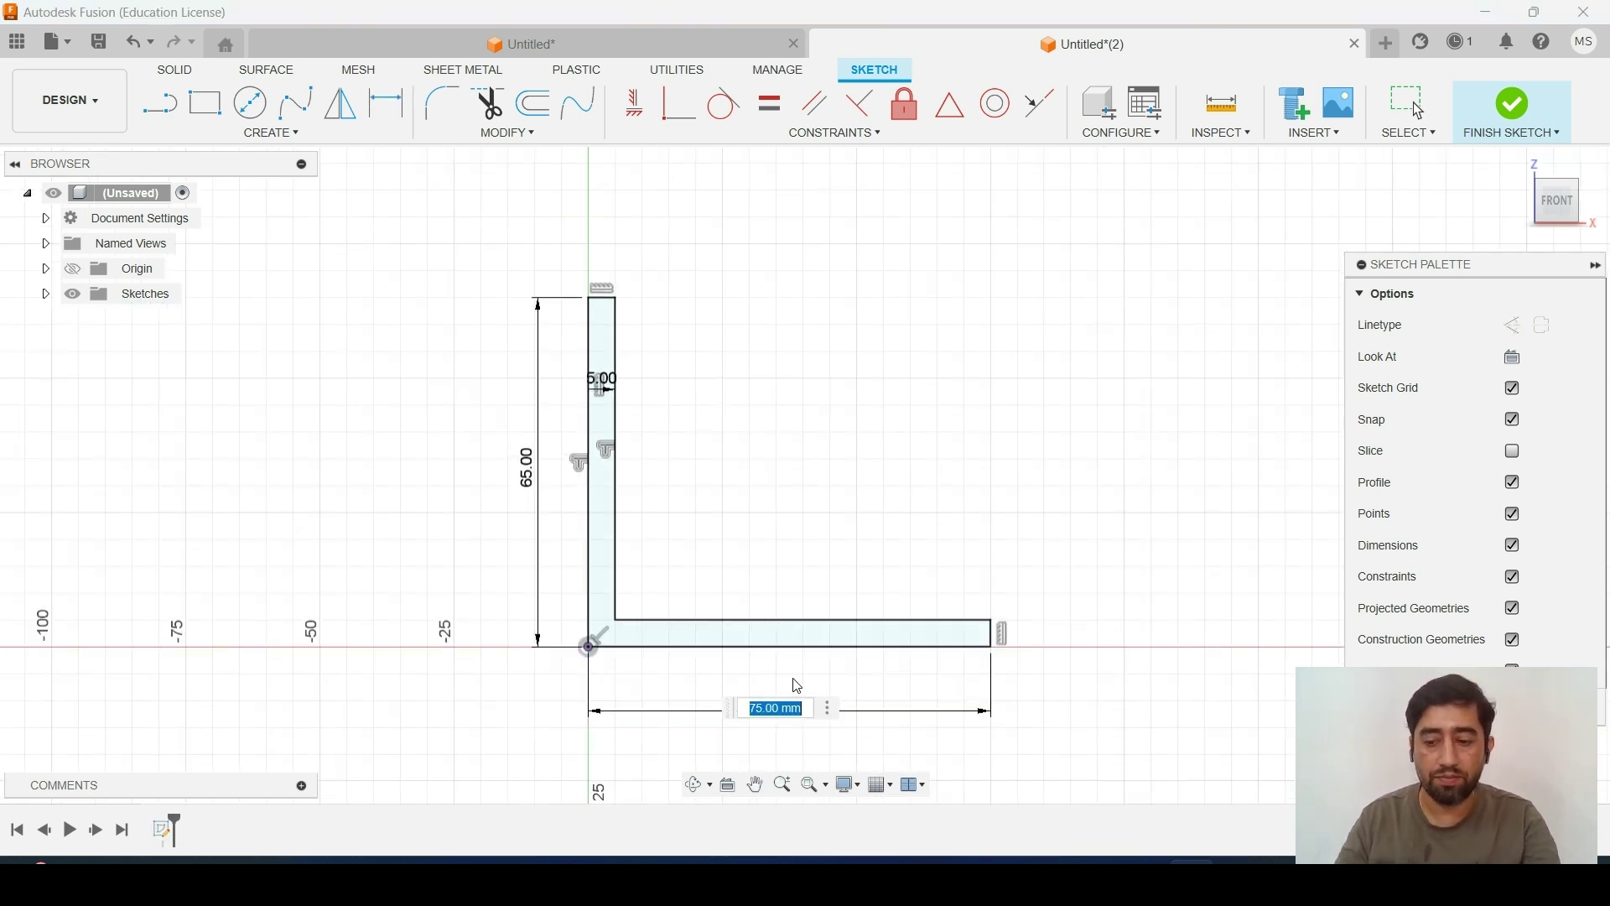
key("Return")
left_click(1499, 114)
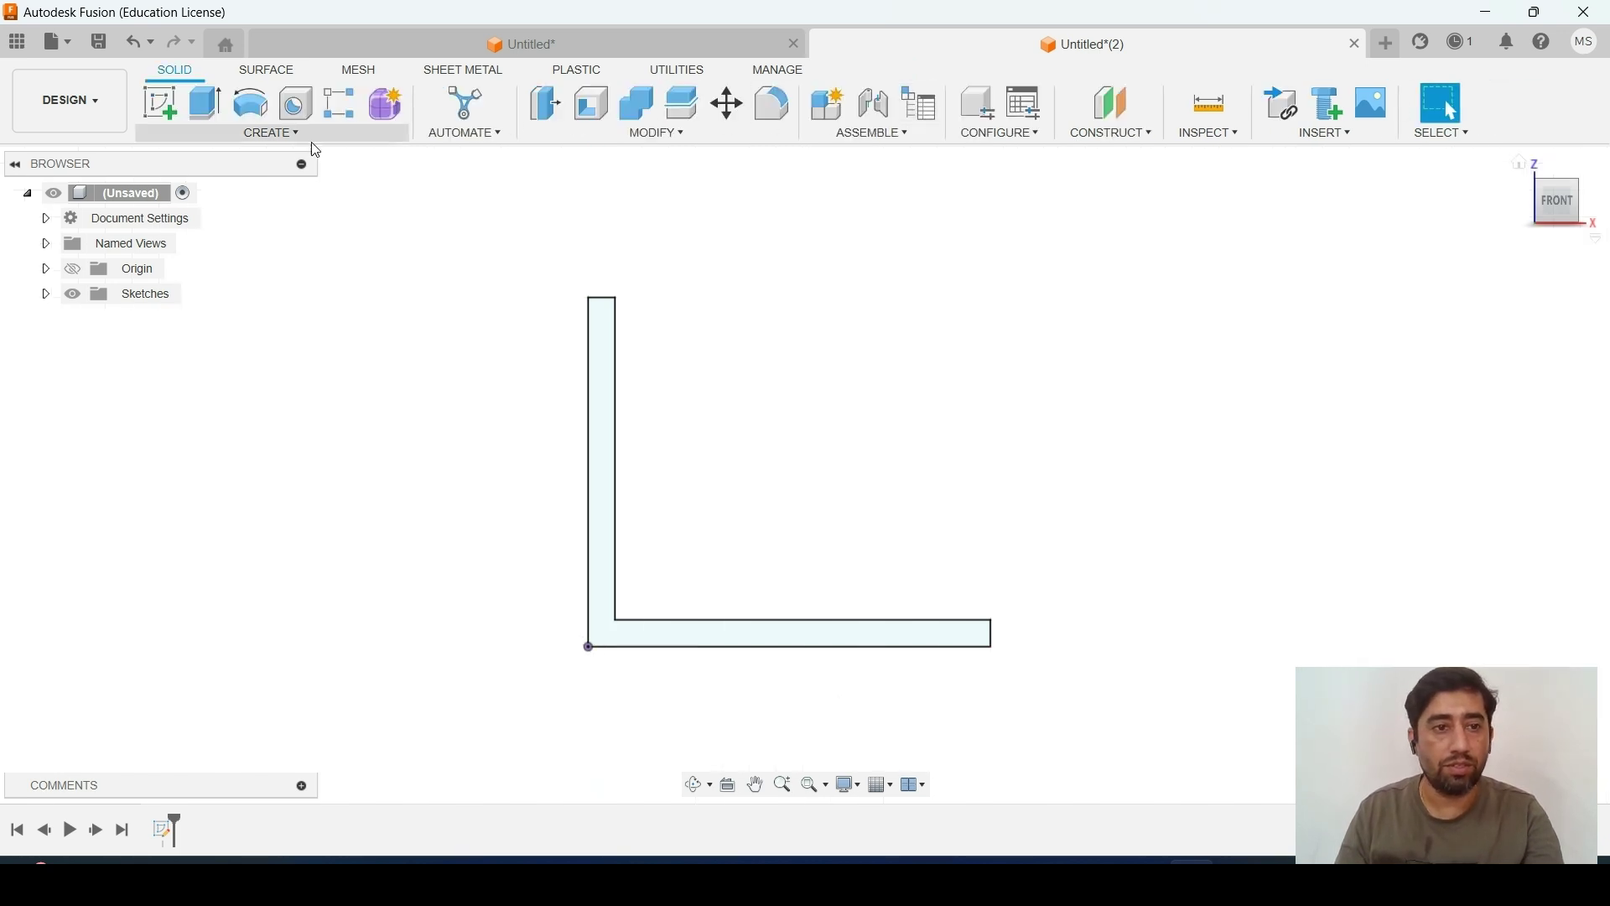
Extrude the L-shaped profile symmetrically as a new body with a half-length distance of 30 mm
left_click(543, 114)
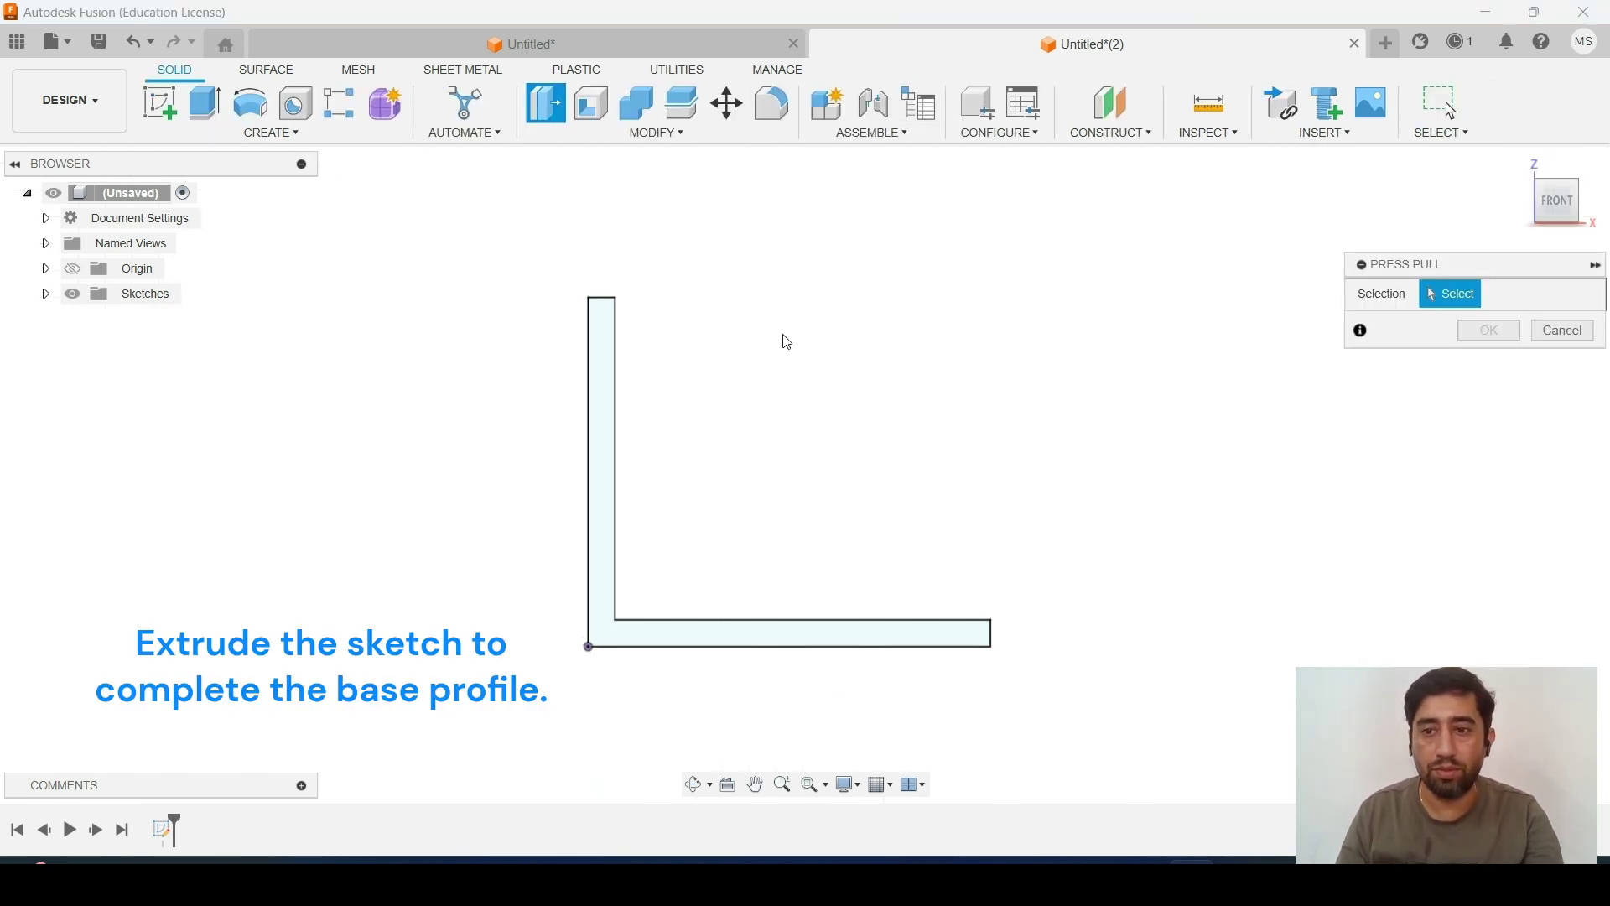
left_click(601, 389)
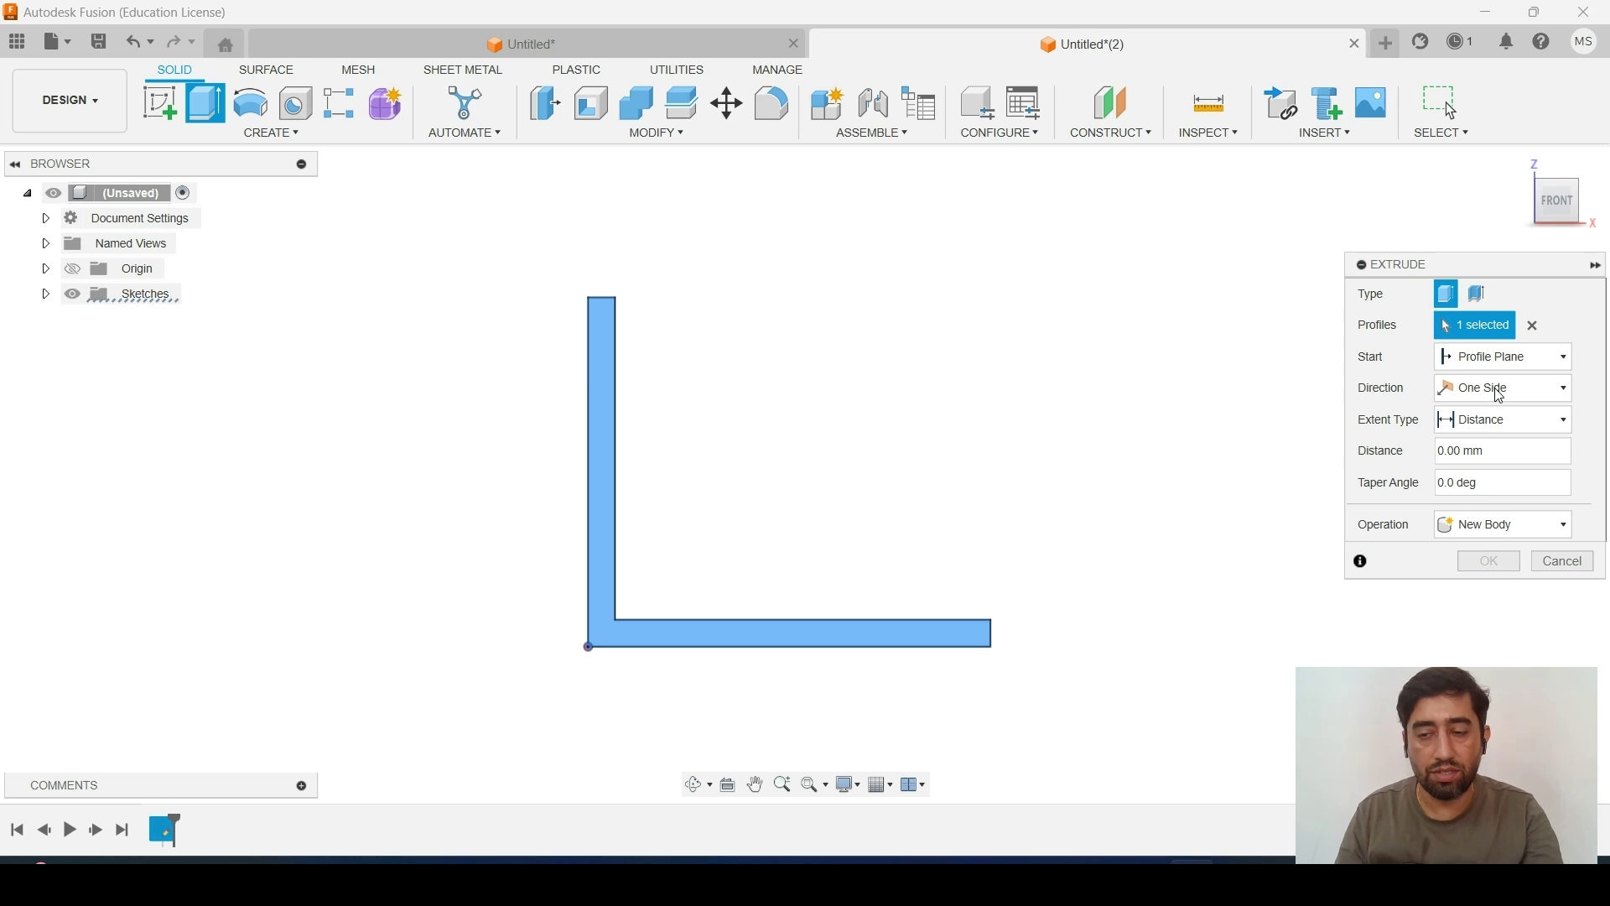
left_click(1500, 390)
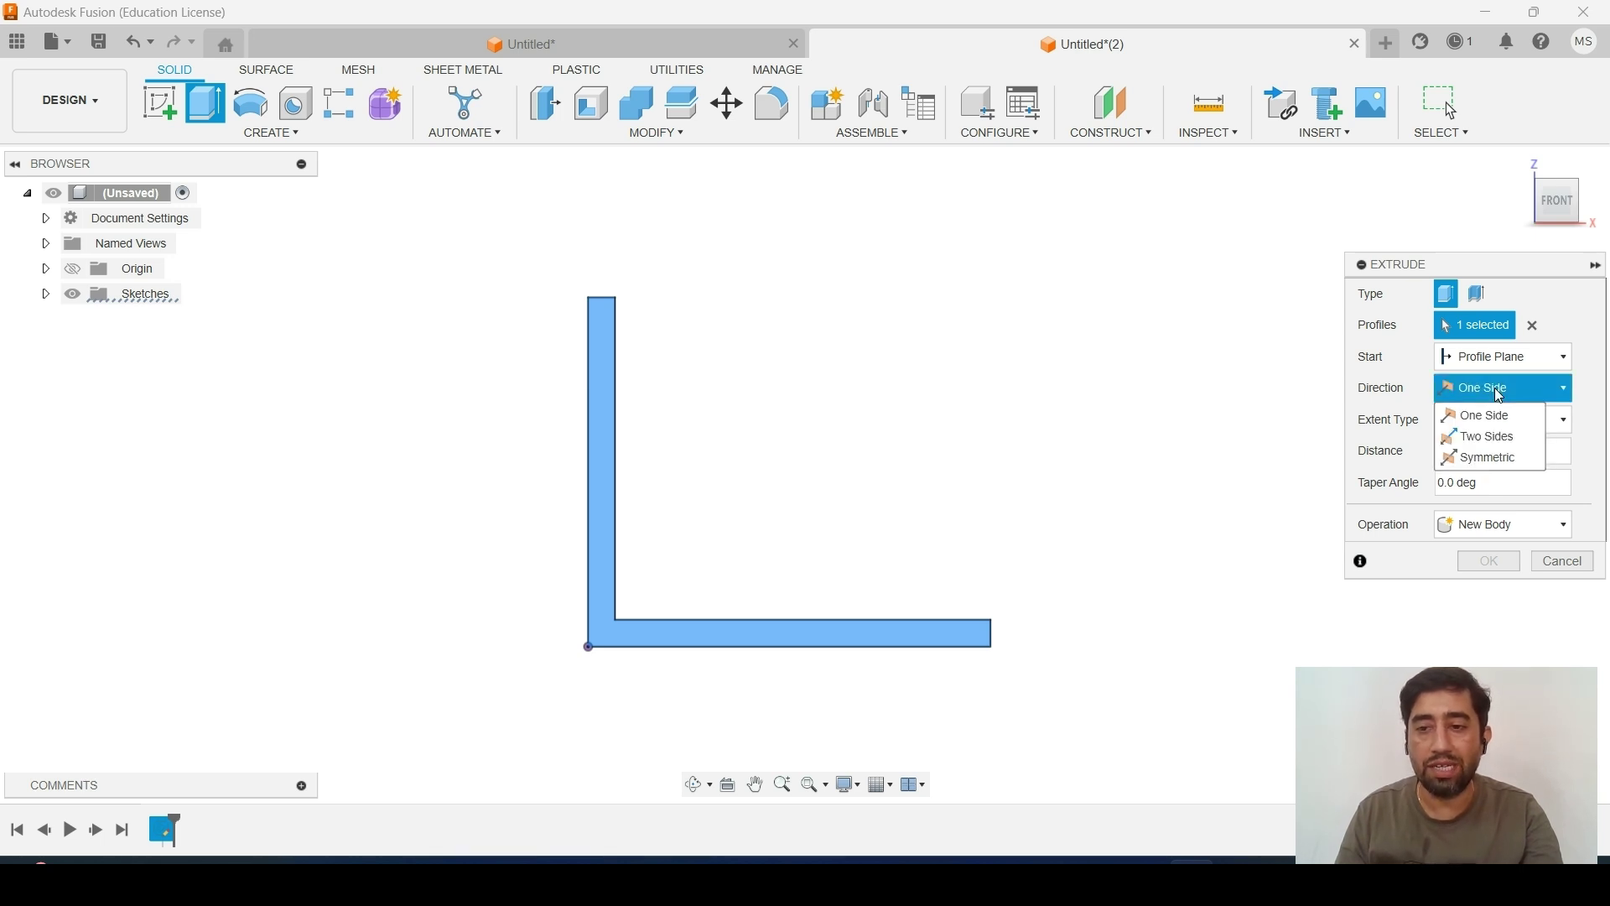
left_click(1490, 458)
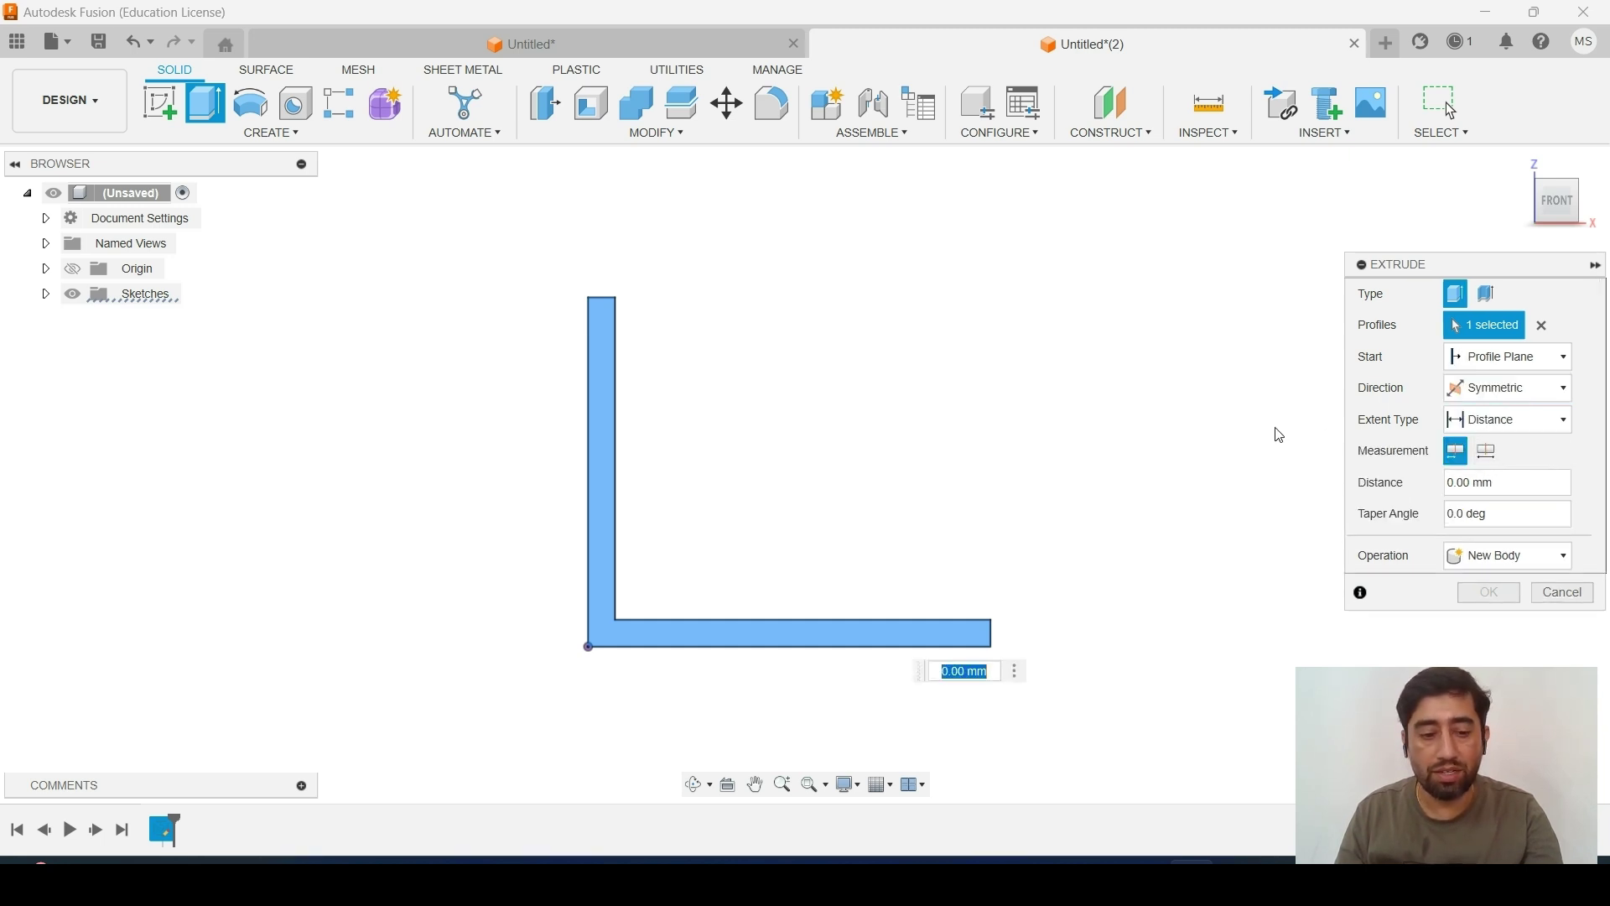
middle_click_drag(1266, 433, 1146, 456, "shift")
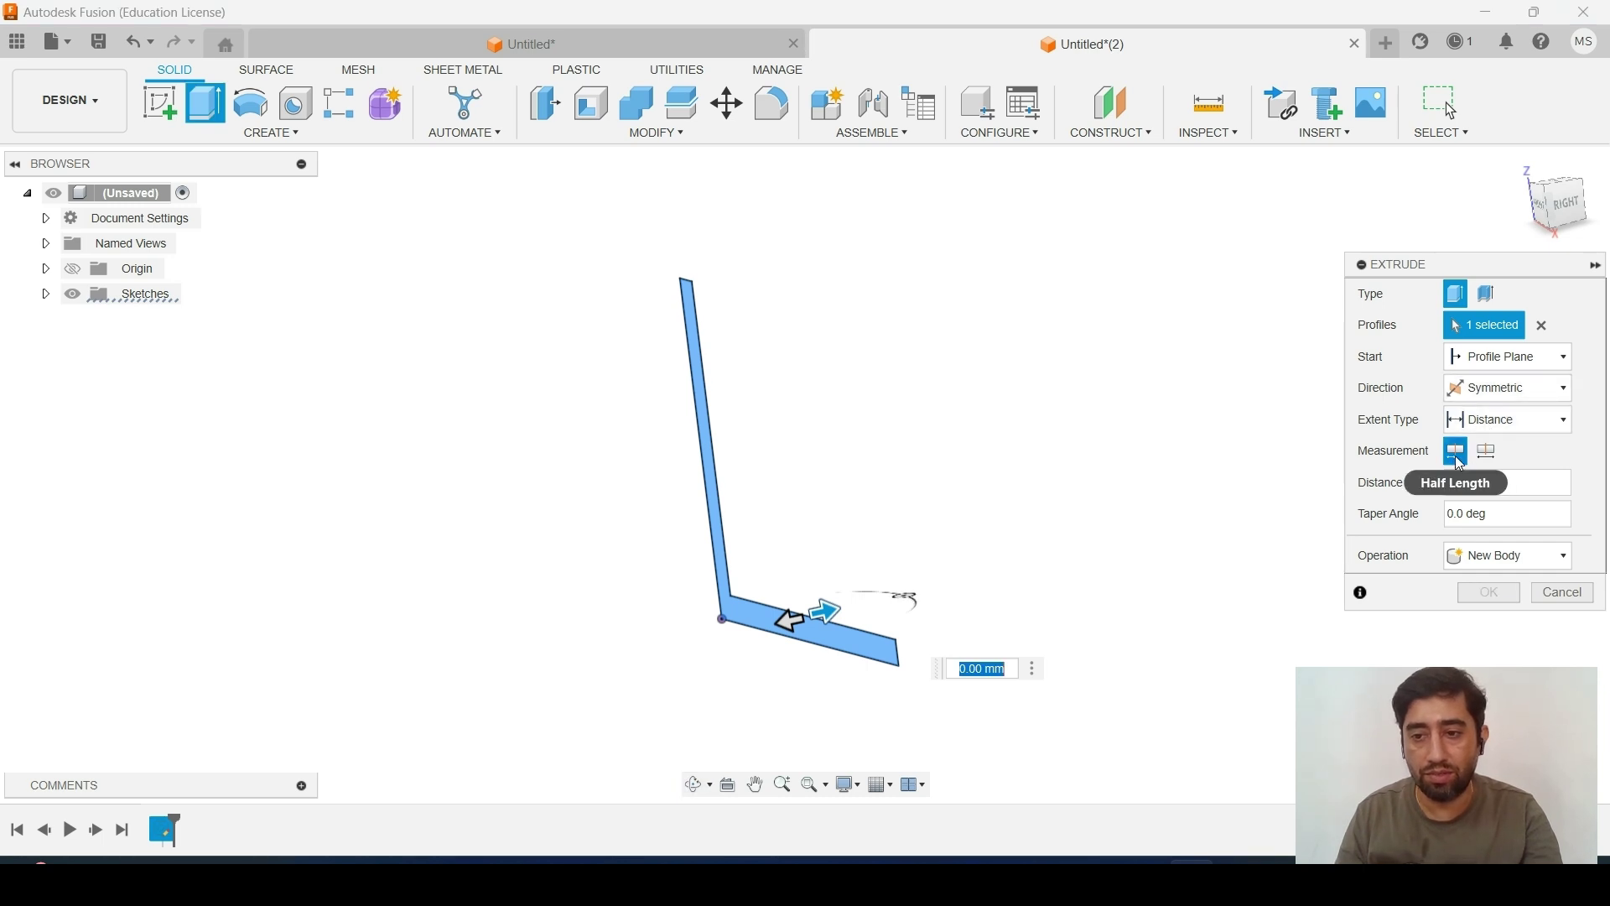
left_click(1455, 485)
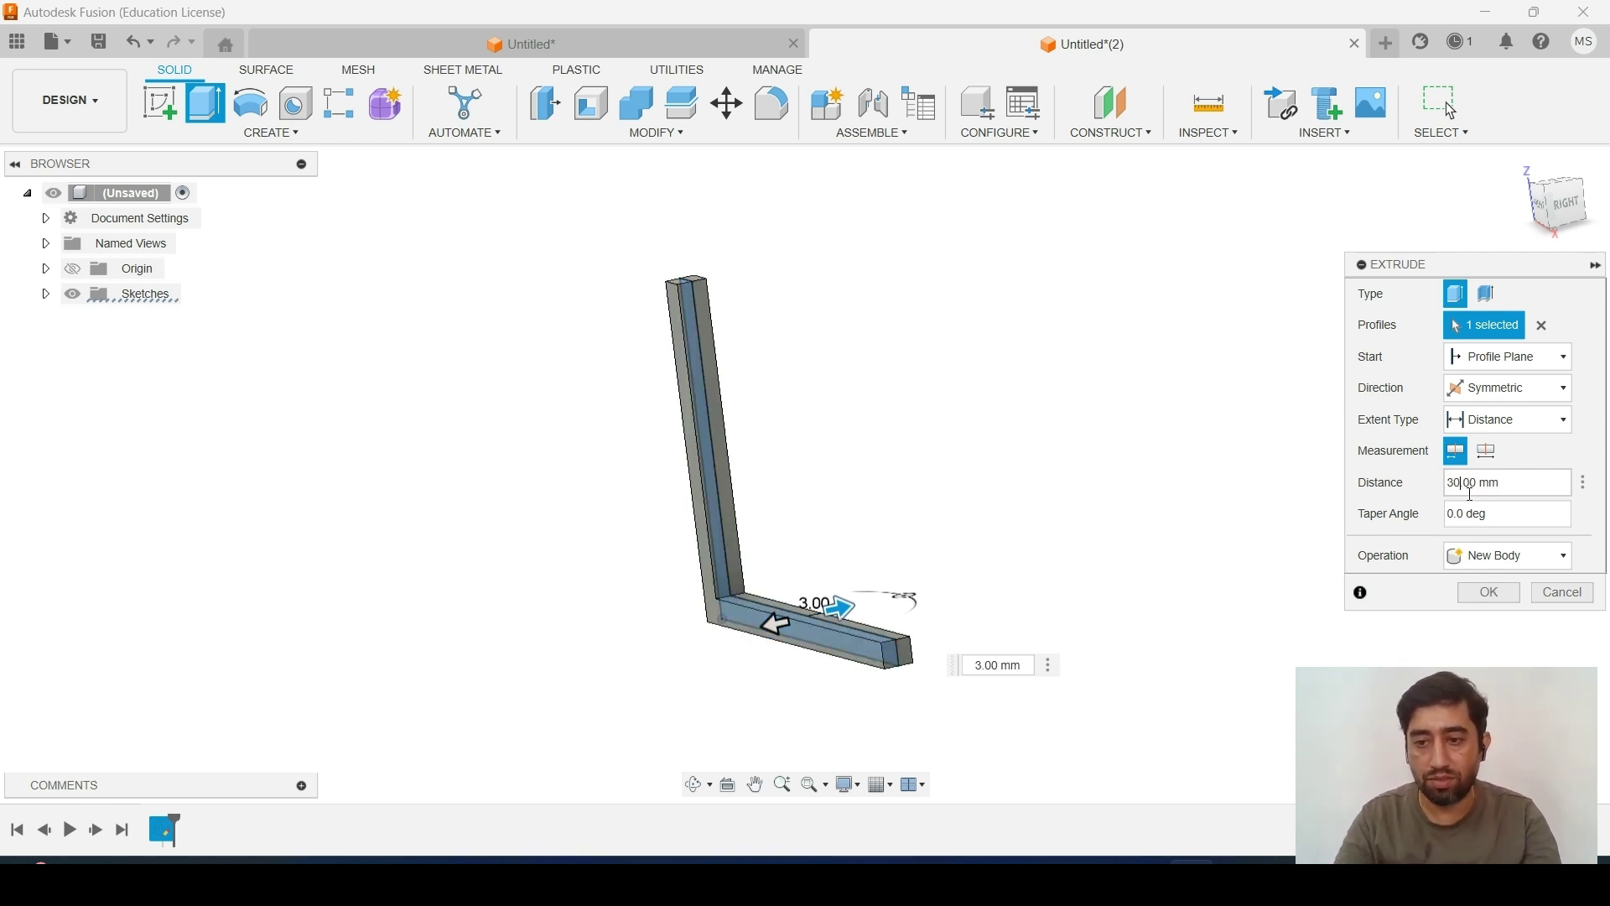
scroll(966, 501, "up", 2)
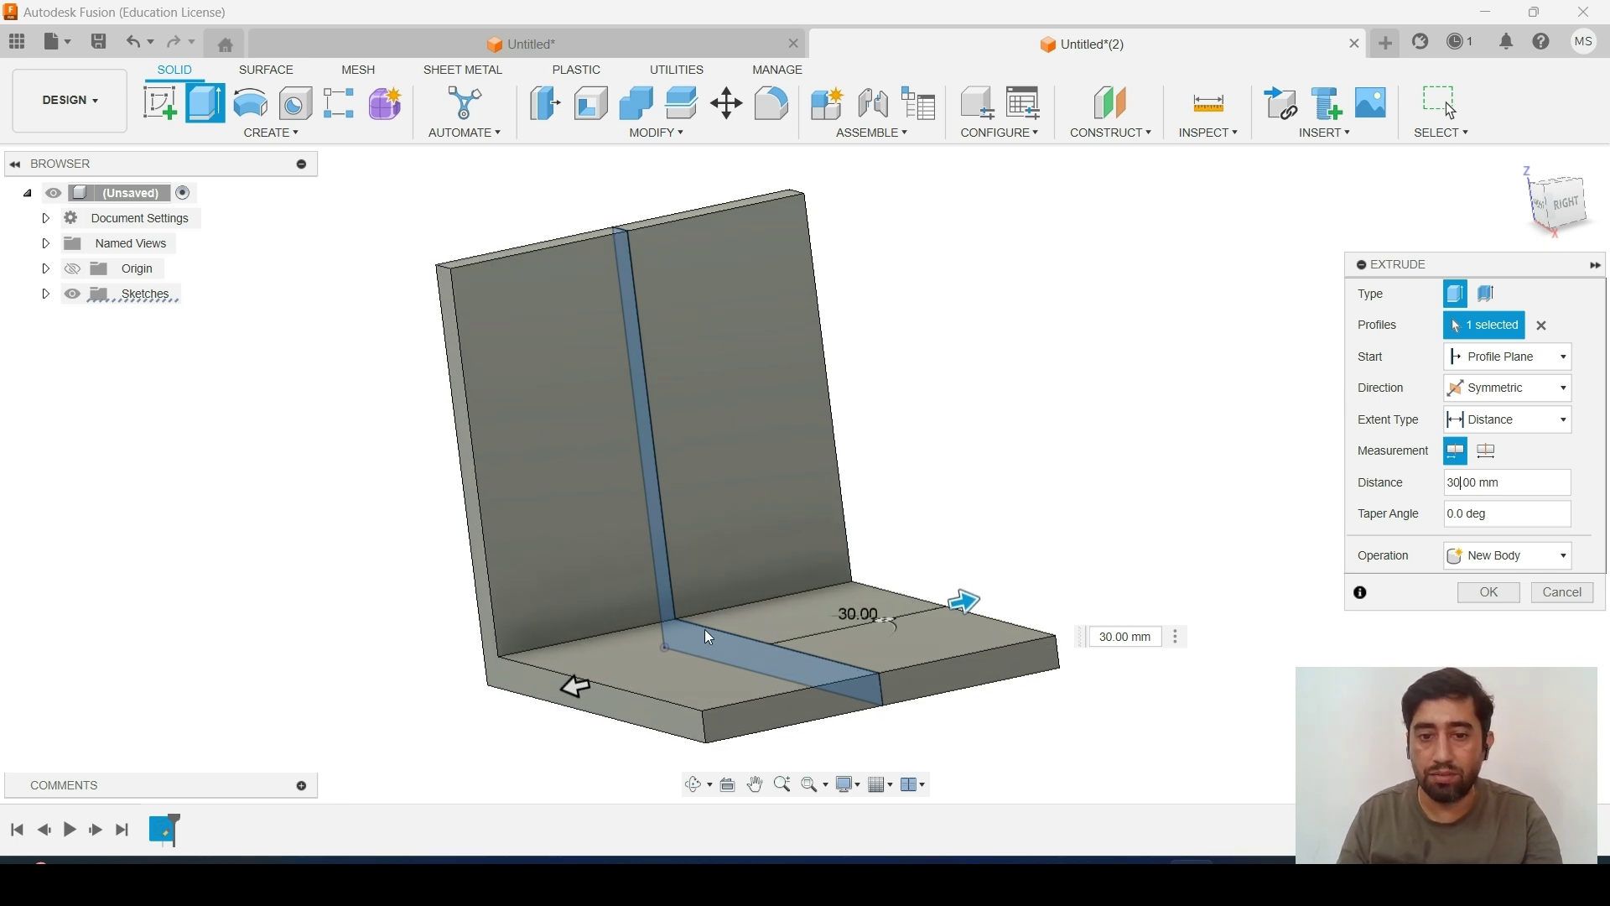
left_click(1489, 593)
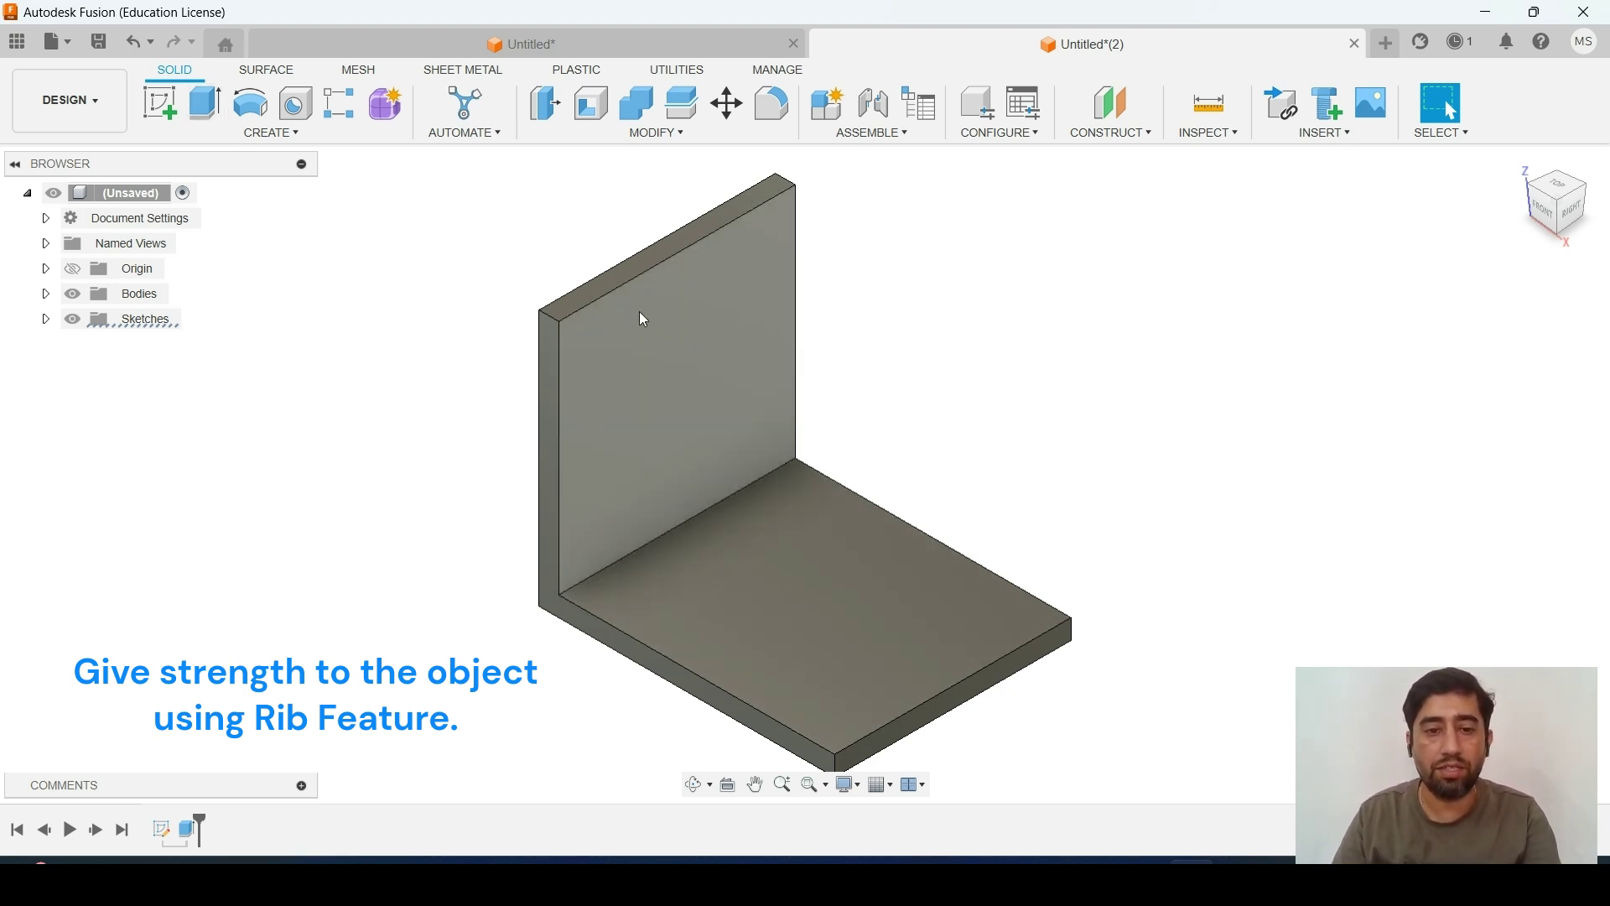
On the front mid-plane, sketch a diagonal line from about 50 mm up the wall's inner face to about 50 mm along the base, finishing the sketch
left_click(156, 105)
left_click(706, 496)
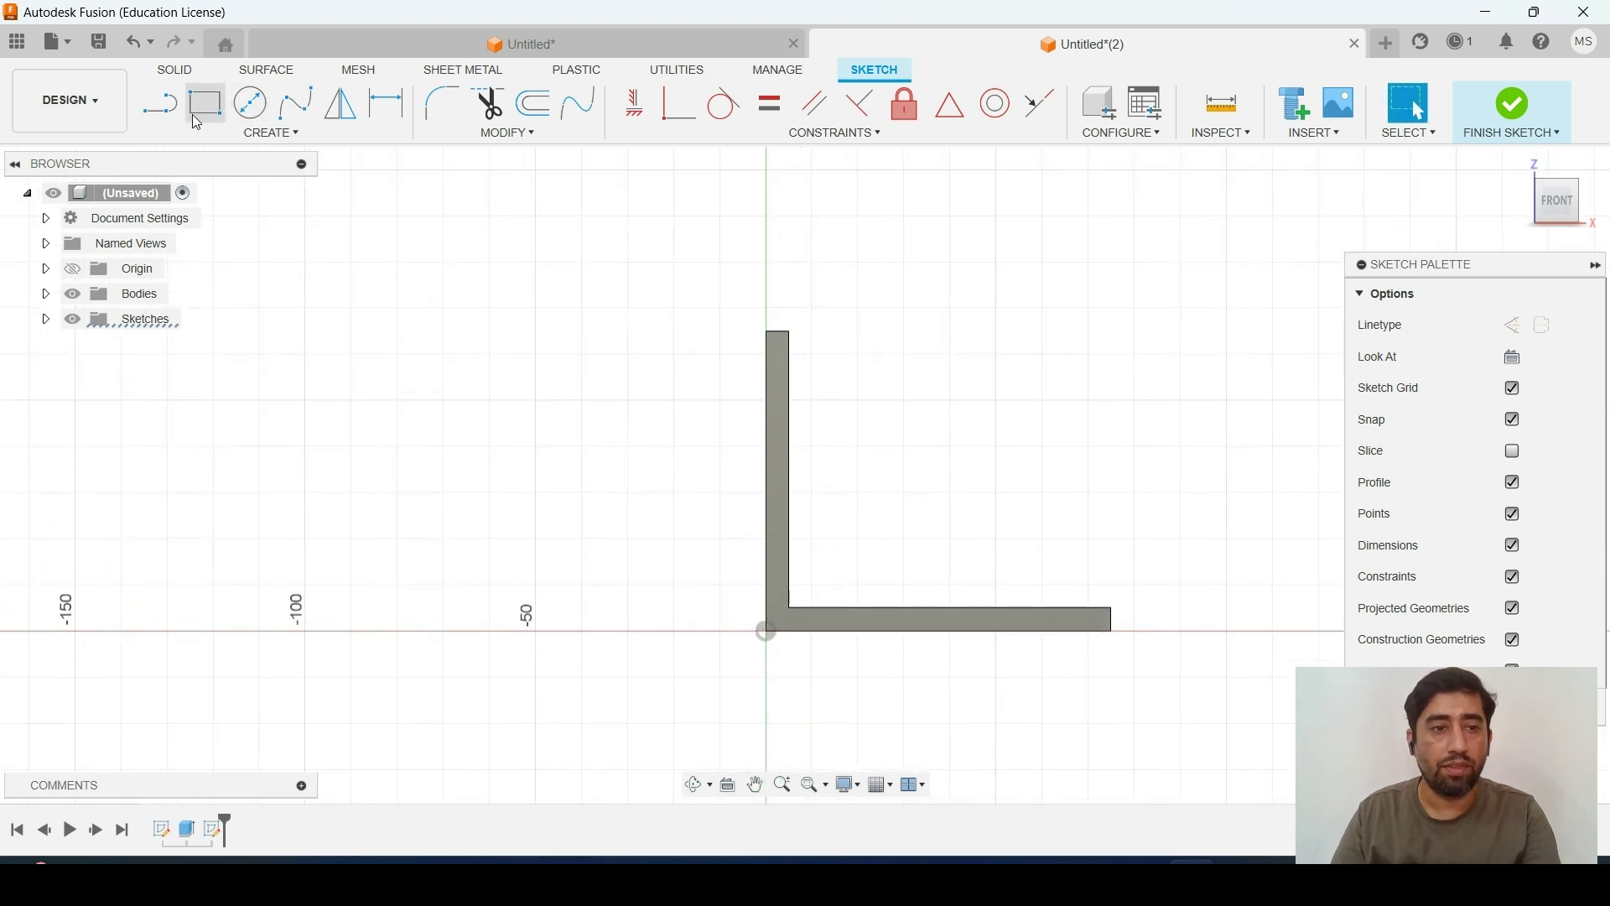
left_click(166, 117)
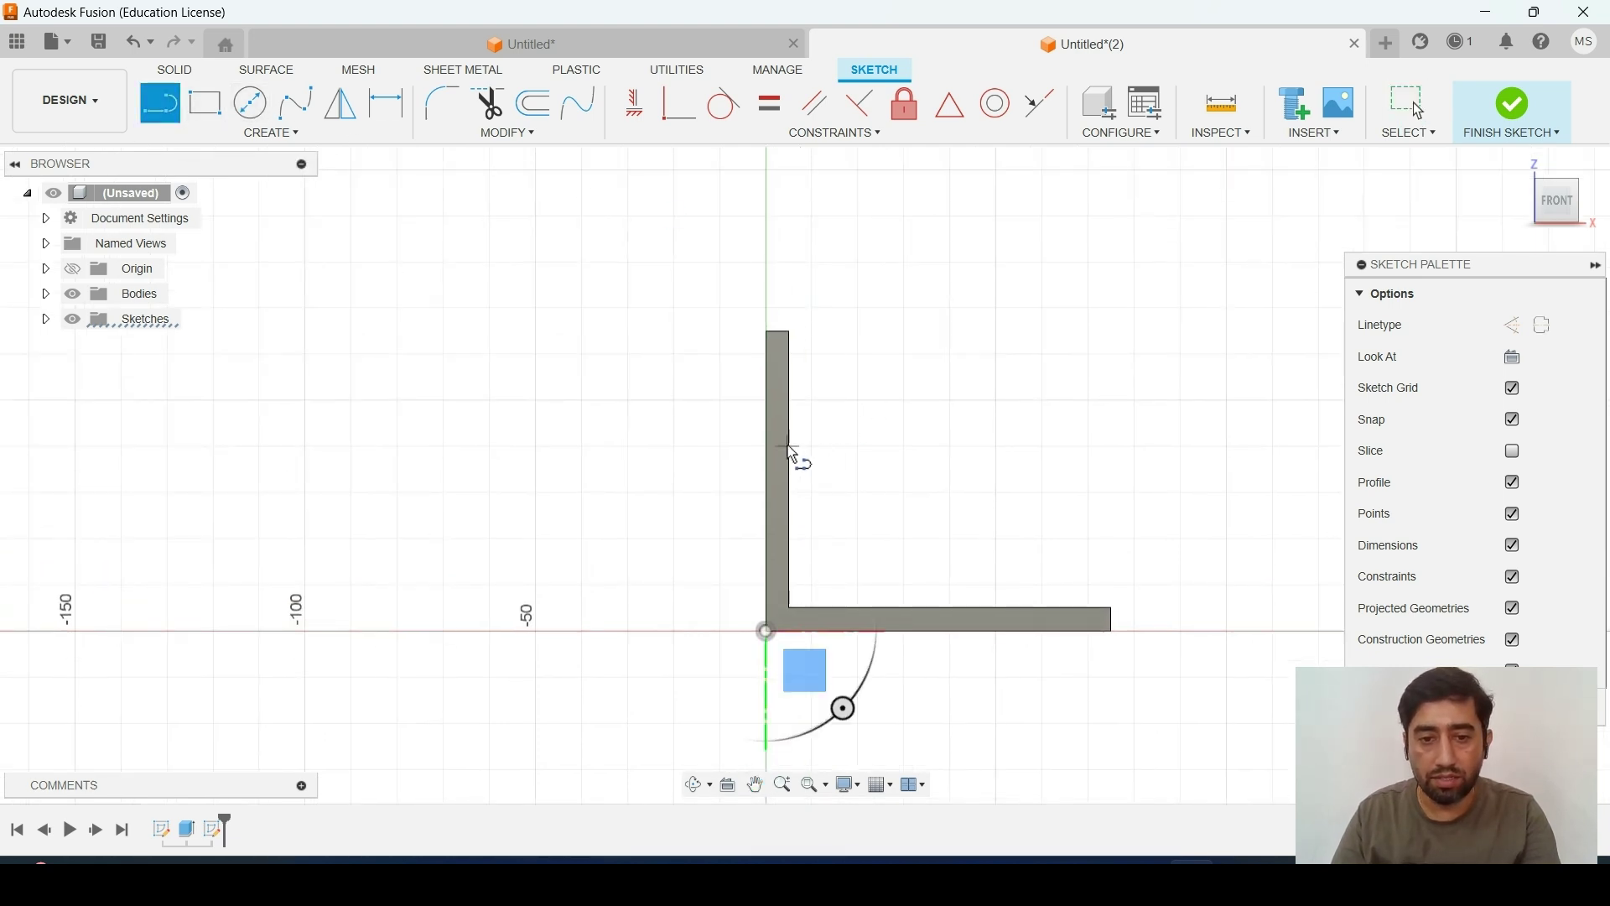
left_click(791, 401)
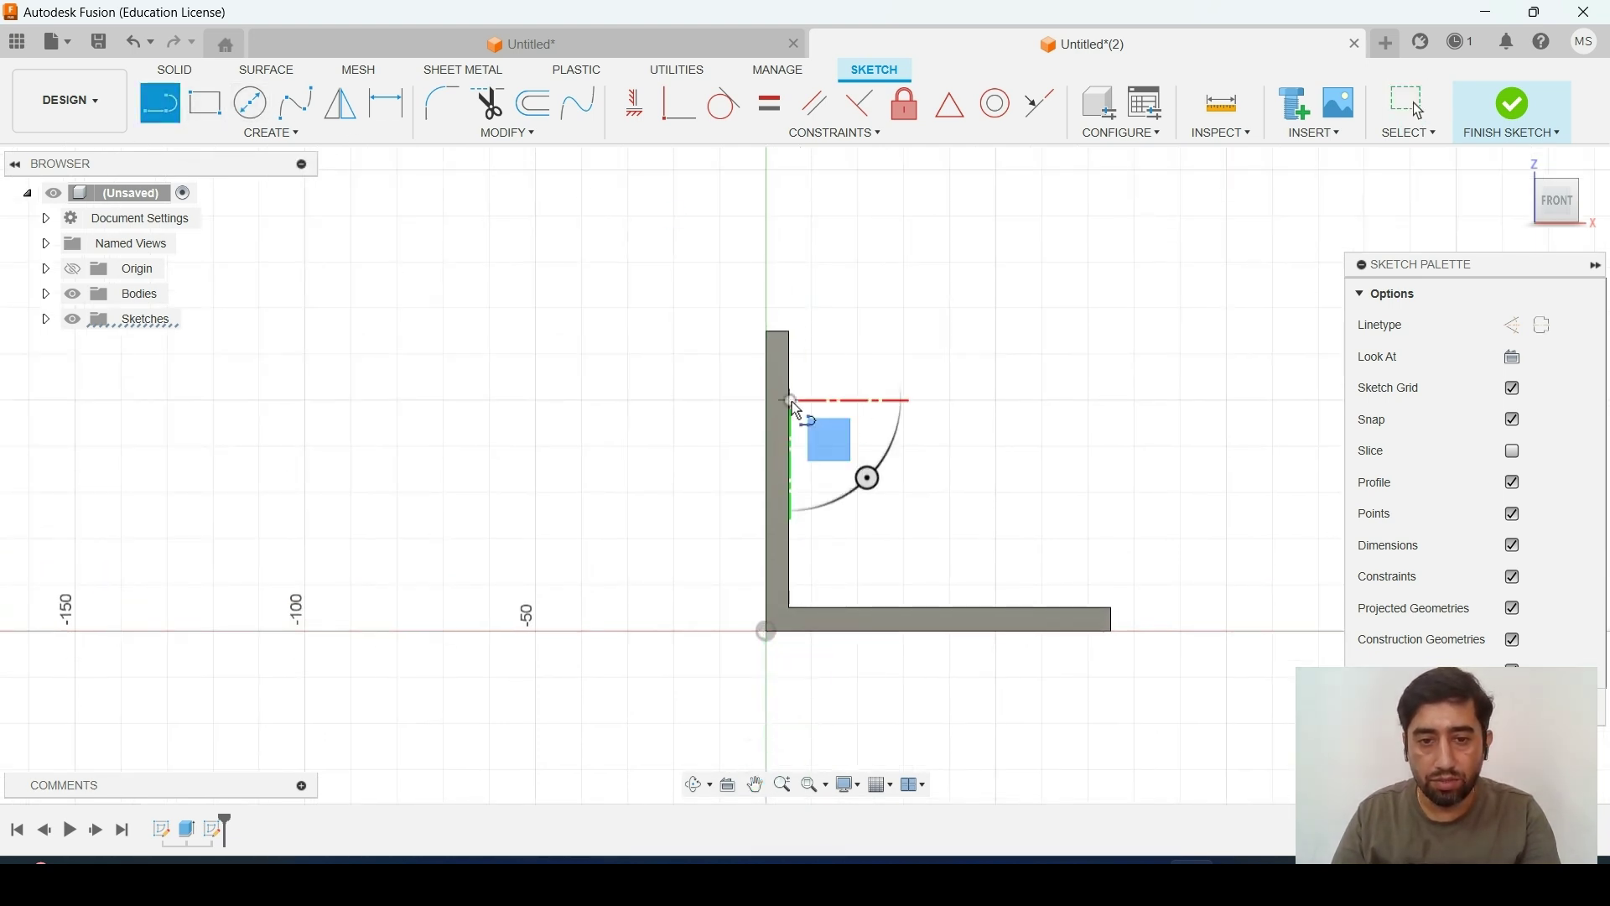
left_click(997, 607)
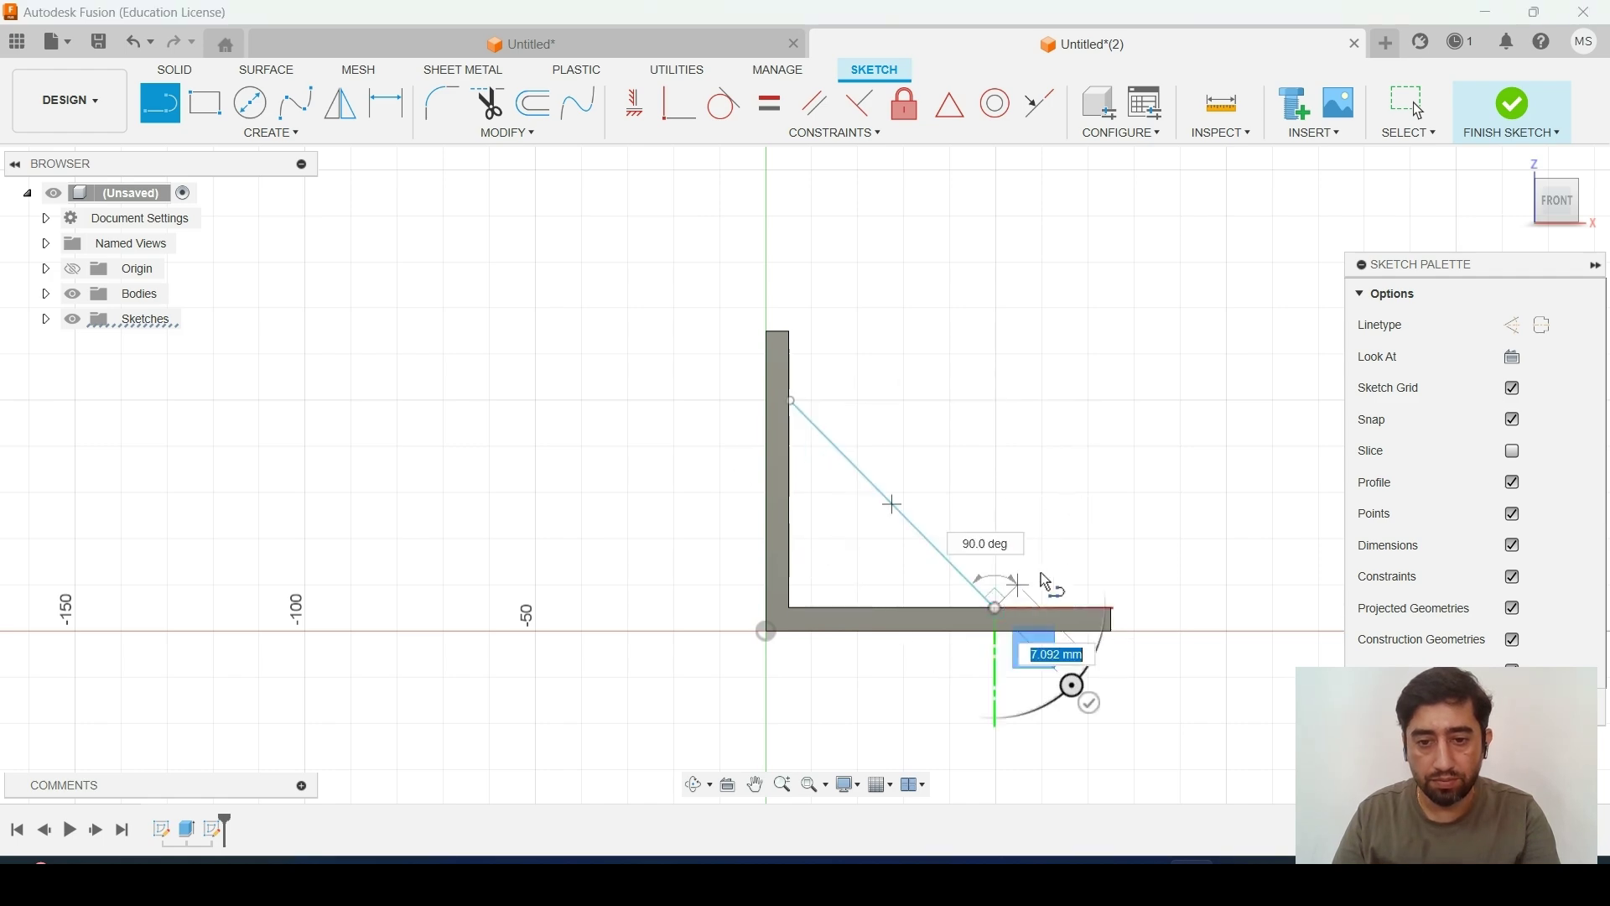
mouse_move(1044, 579)
middle_mouse_down("shift")
mouse_move(1006, 583)
mouse_move(1018, 588)
middle_mouse_up("shift")
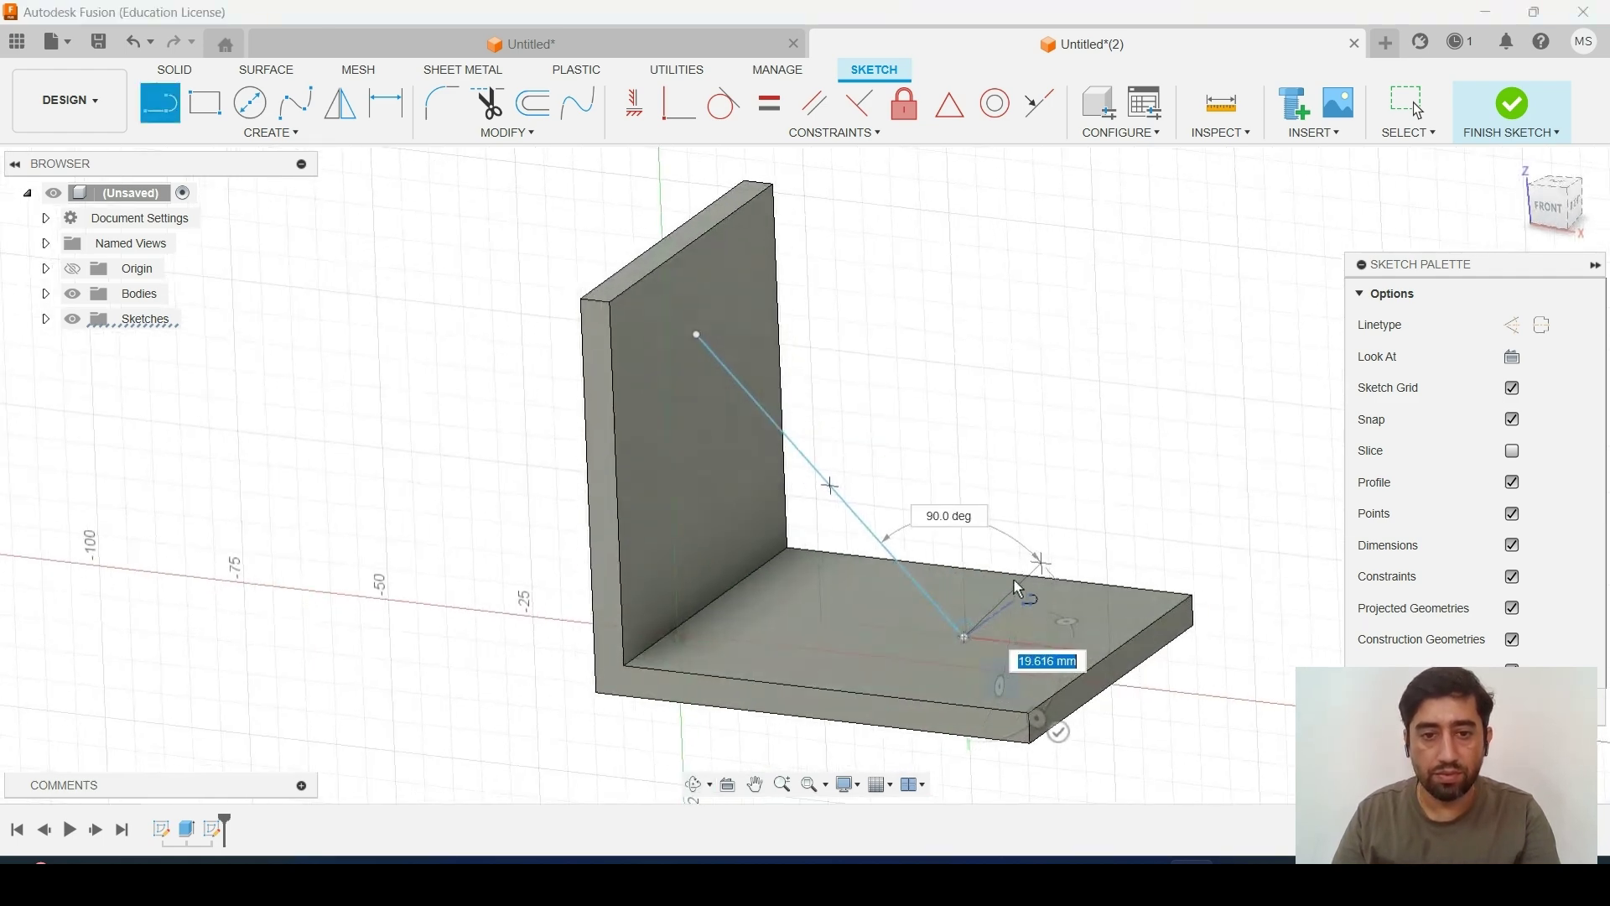
left_click(1512, 106)
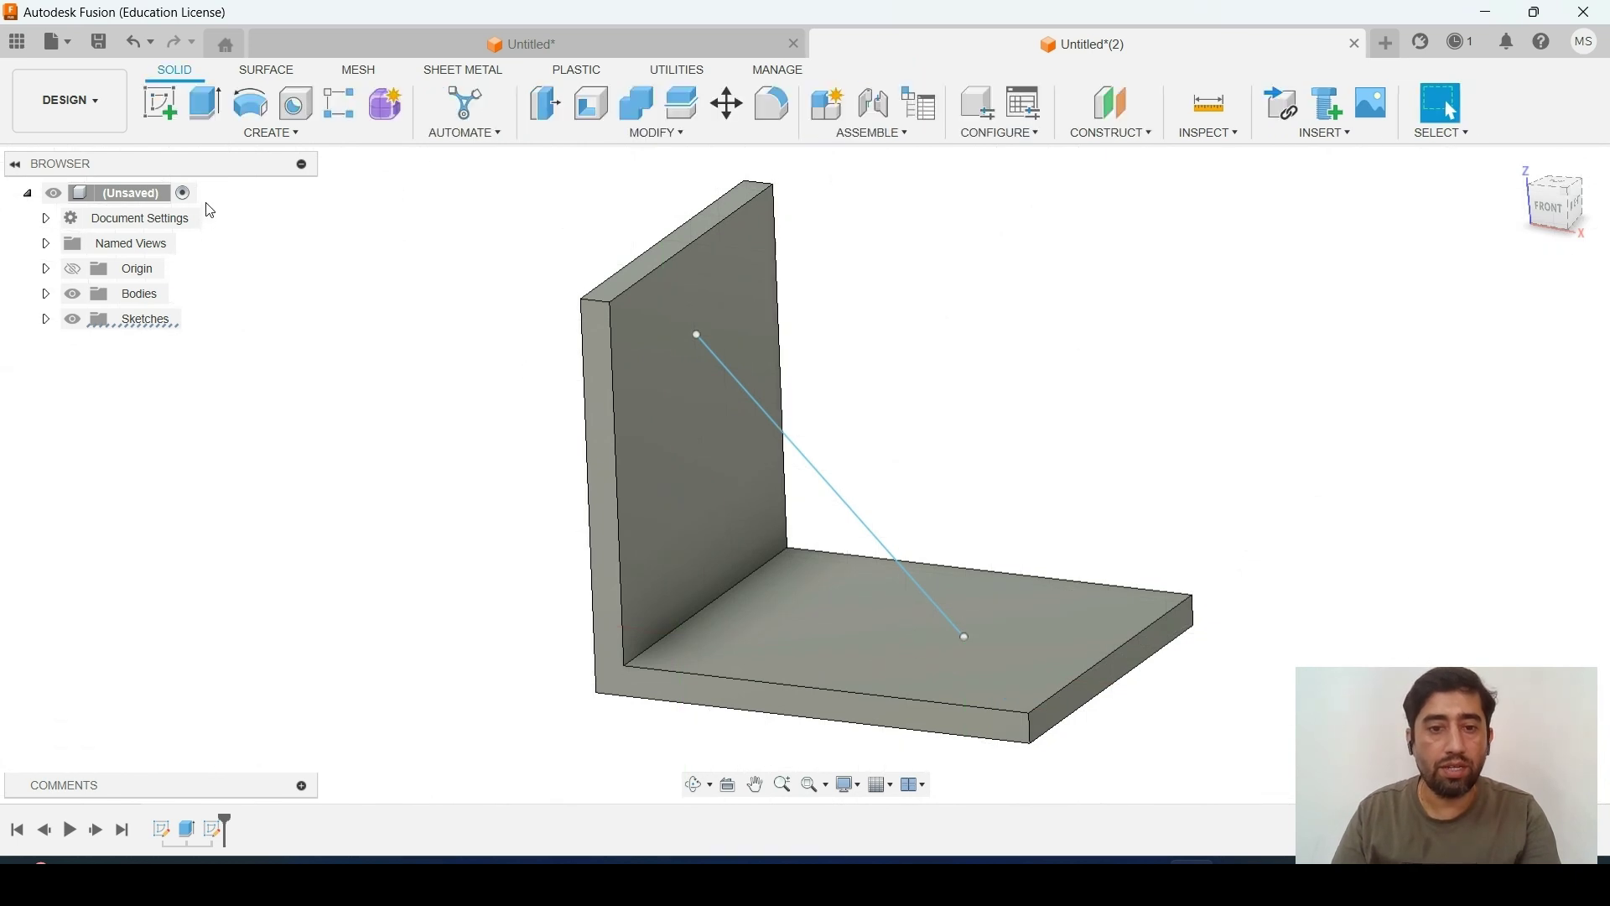
Create a Rib feature using the diagonal sketch line as its profile
left_click(235, 134)
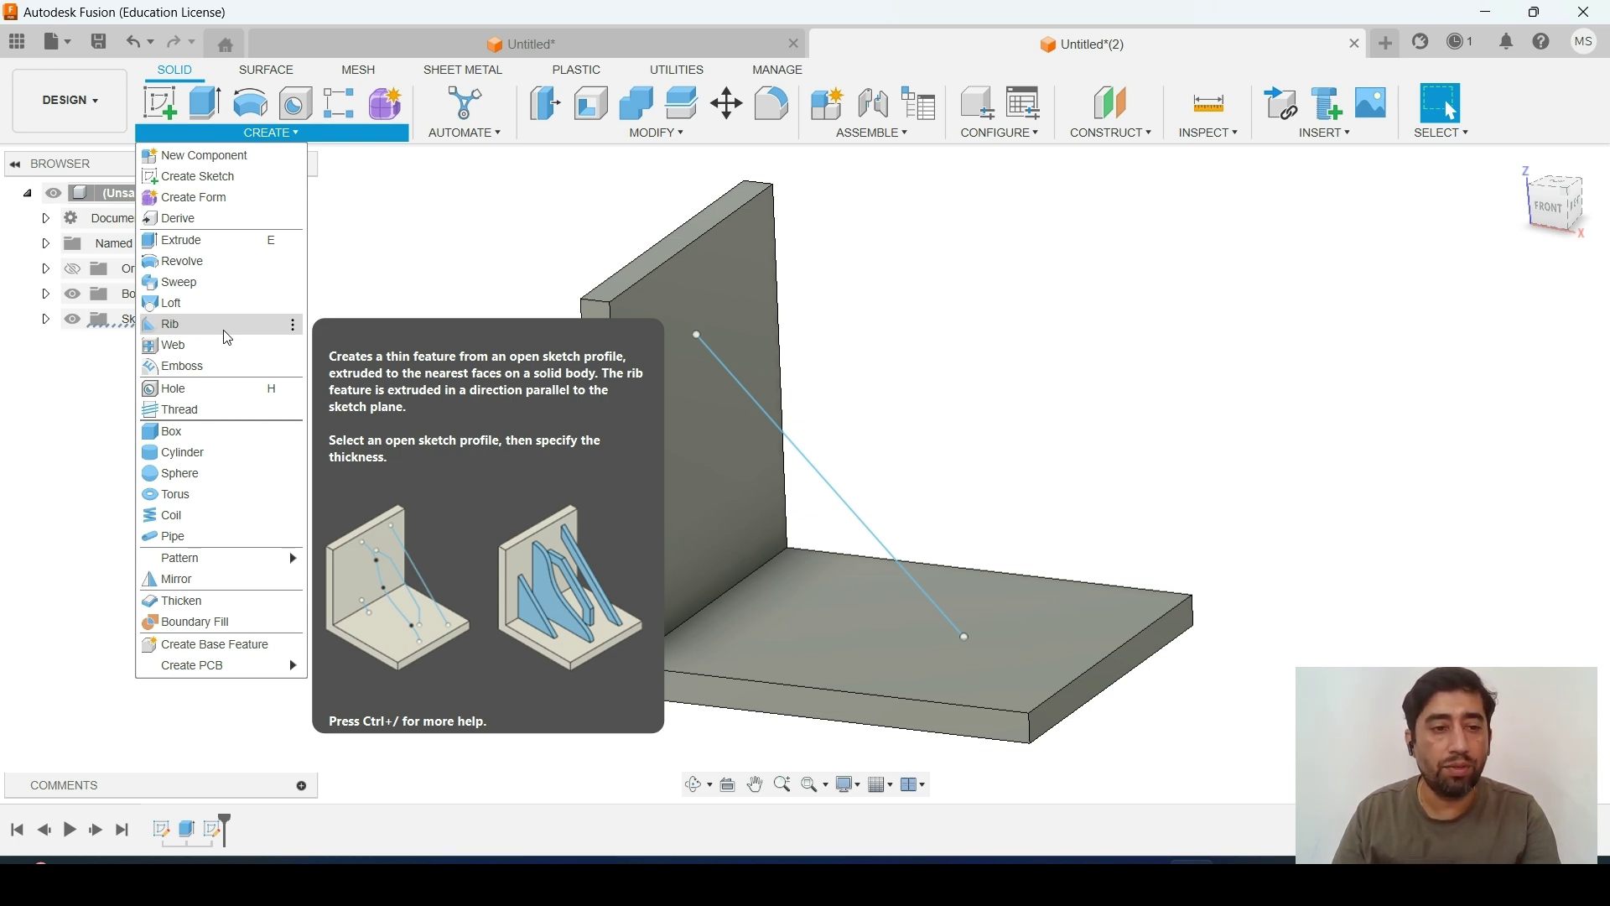
left_click(225, 329)
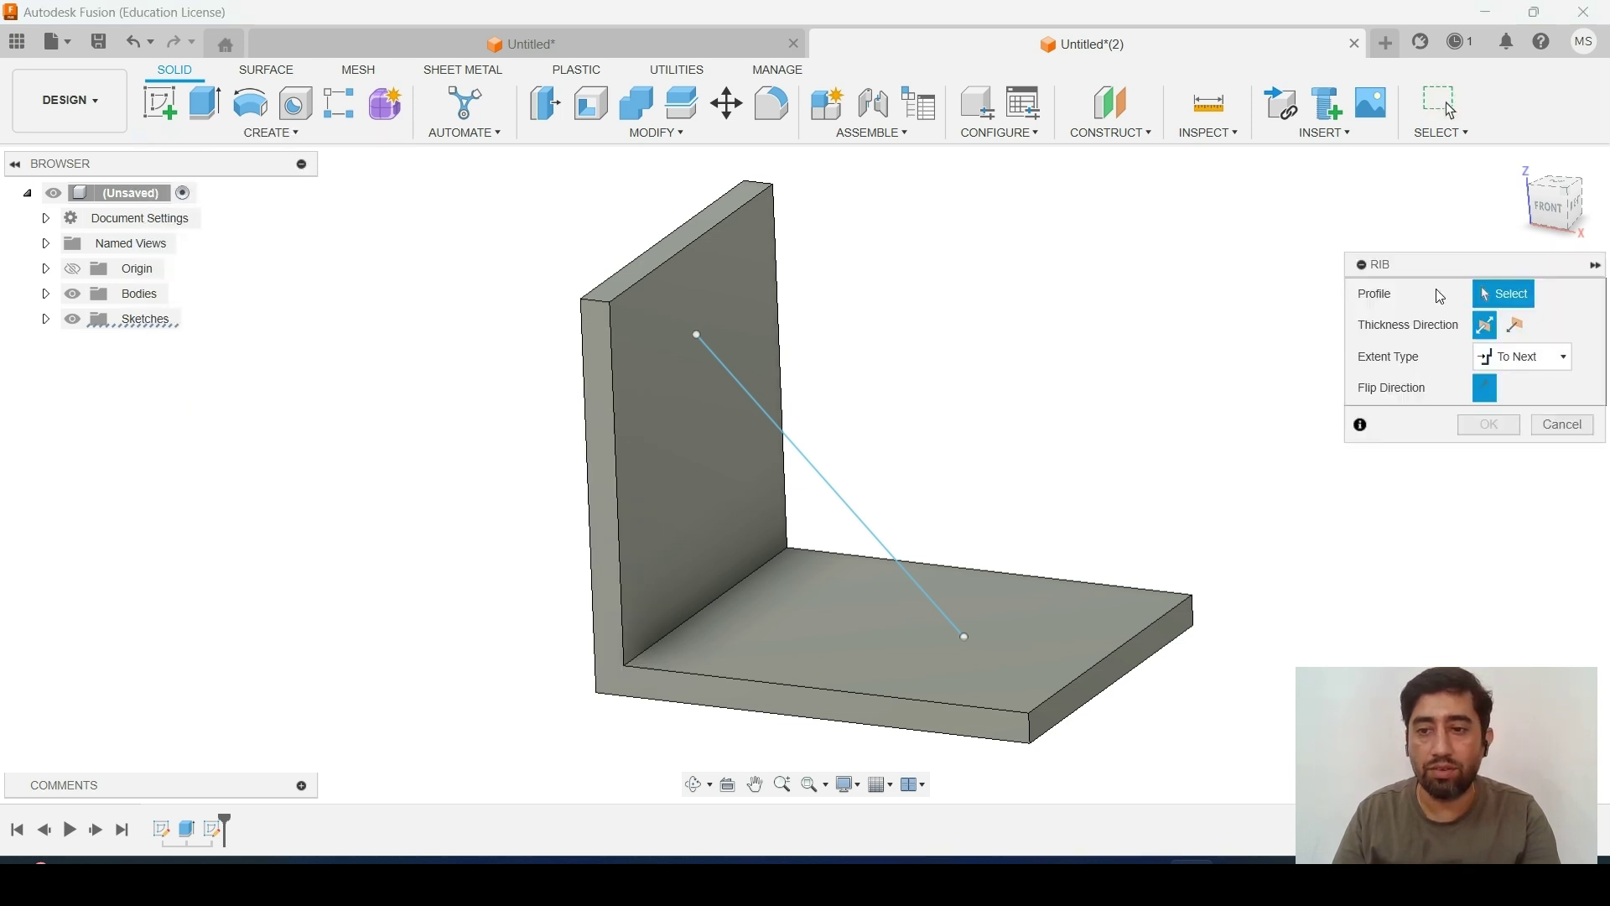
left_click(843, 501)
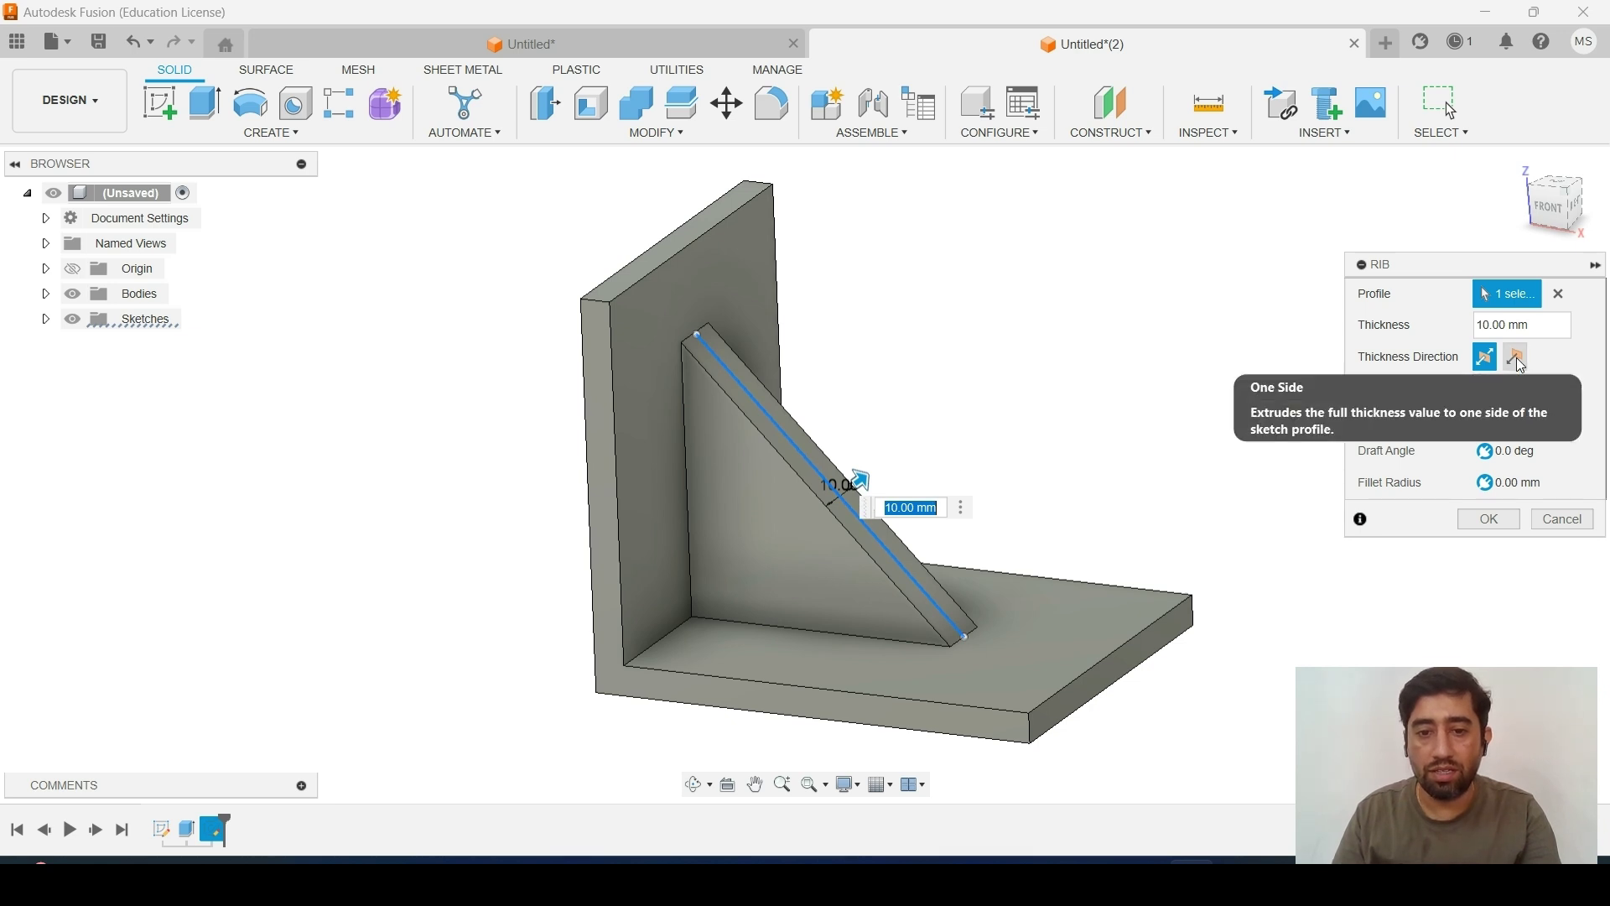
Try the rib's One Side thickness and flipped direction, returning to Symmetric thickness and the original direction
middle_click_drag(1032, 481, 1060, 511, "shift")
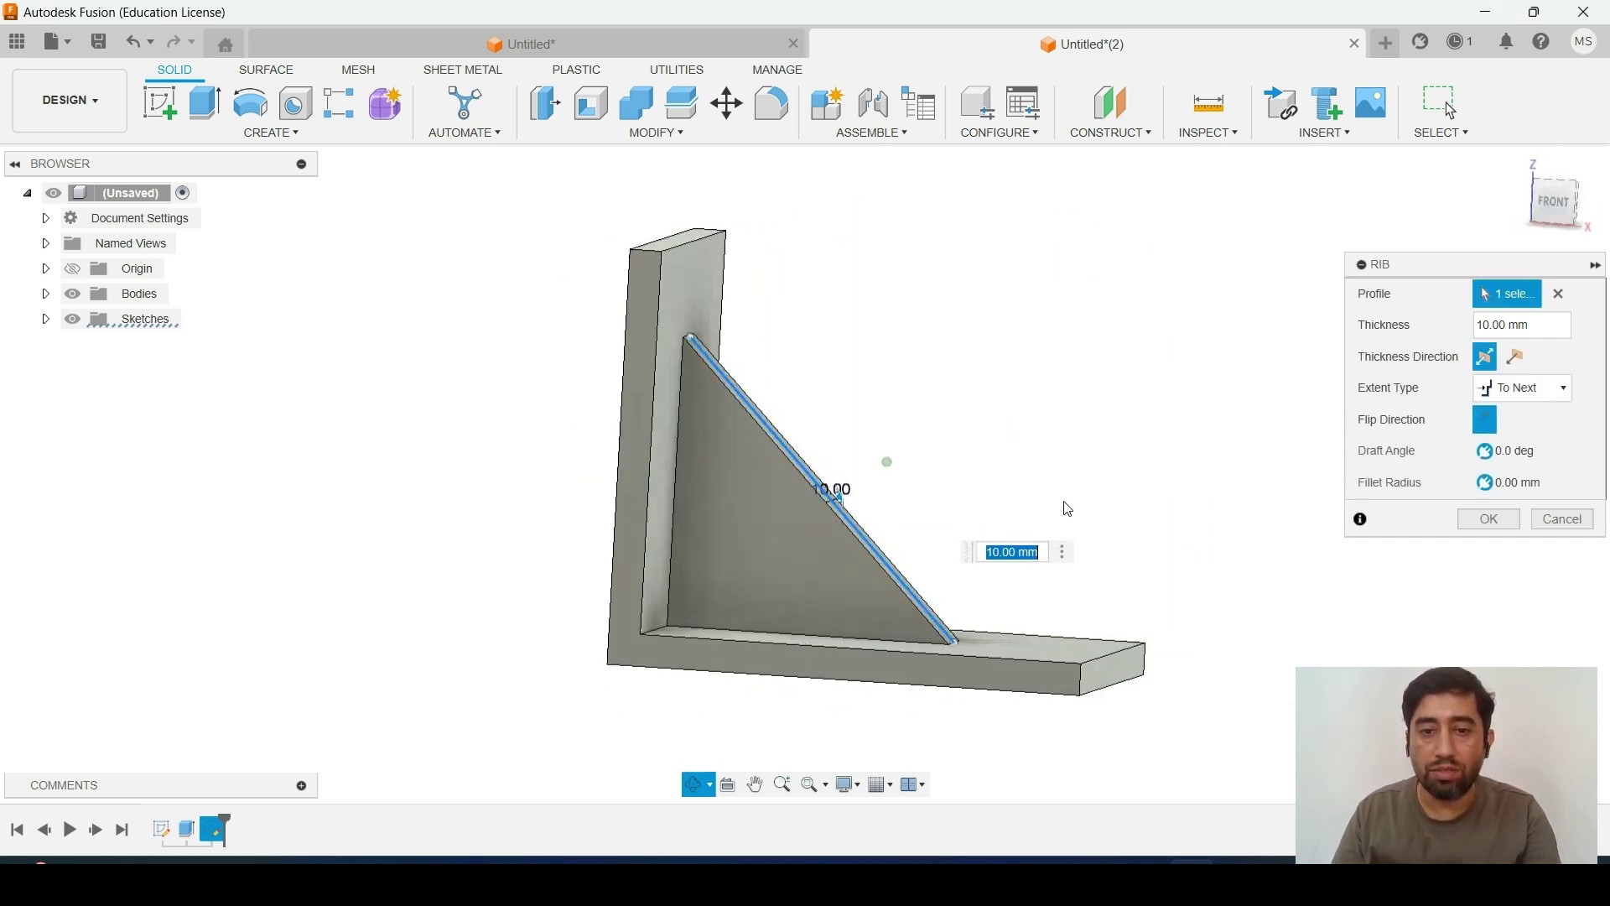
left_click(1516, 357)
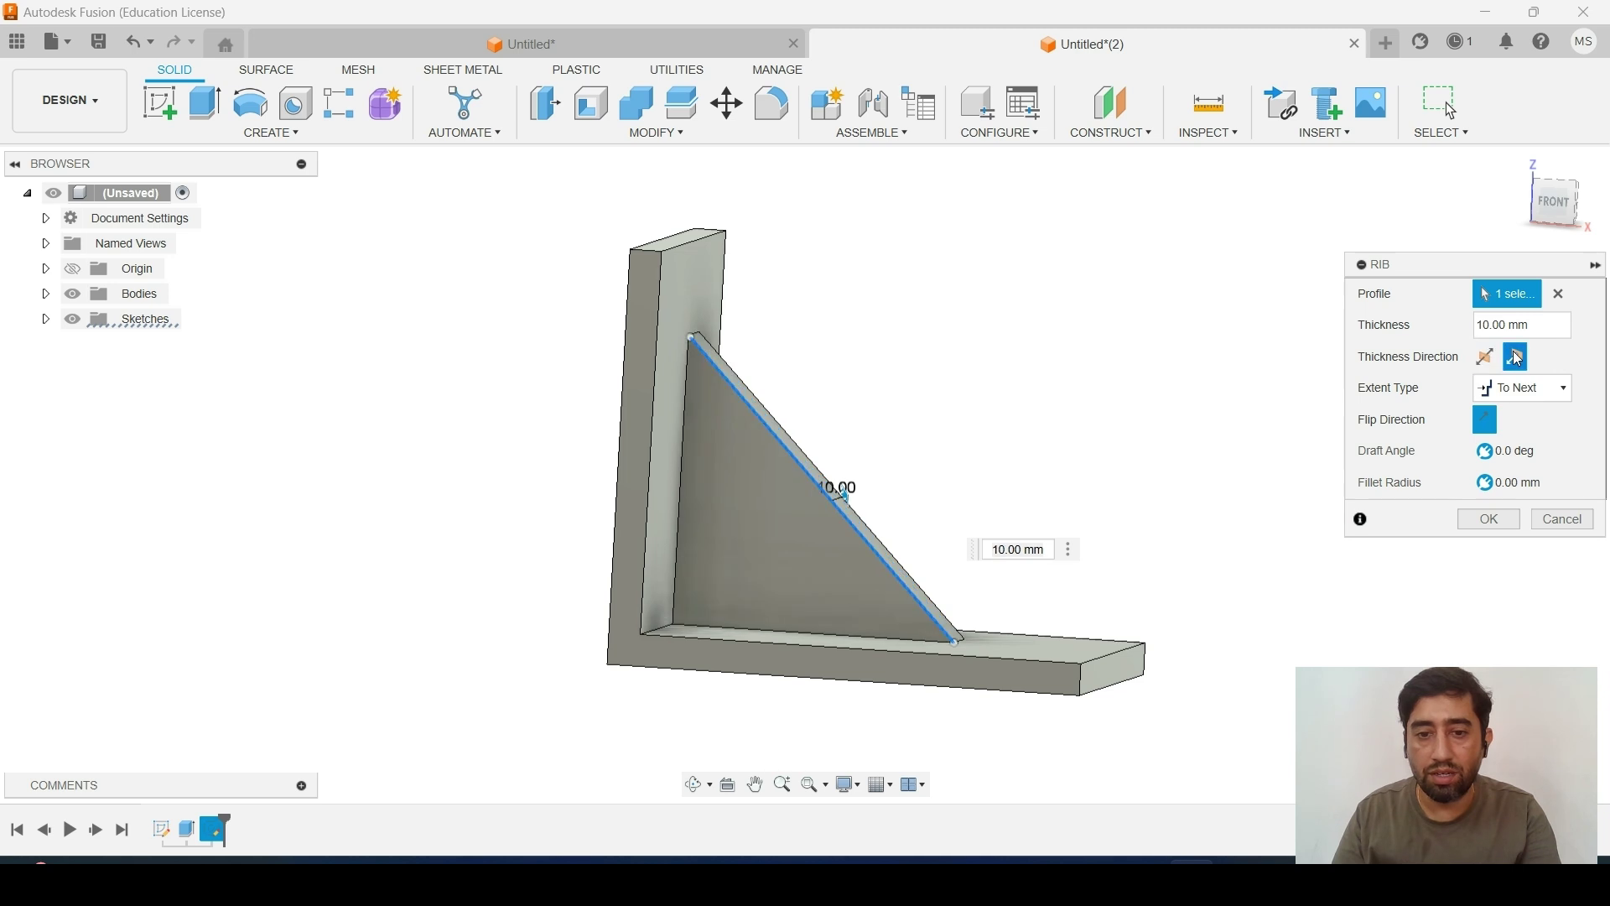
middle_click_drag(1165, 361, 1337, 411, "shift")
left_click(1486, 361)
left_click(1486, 419)
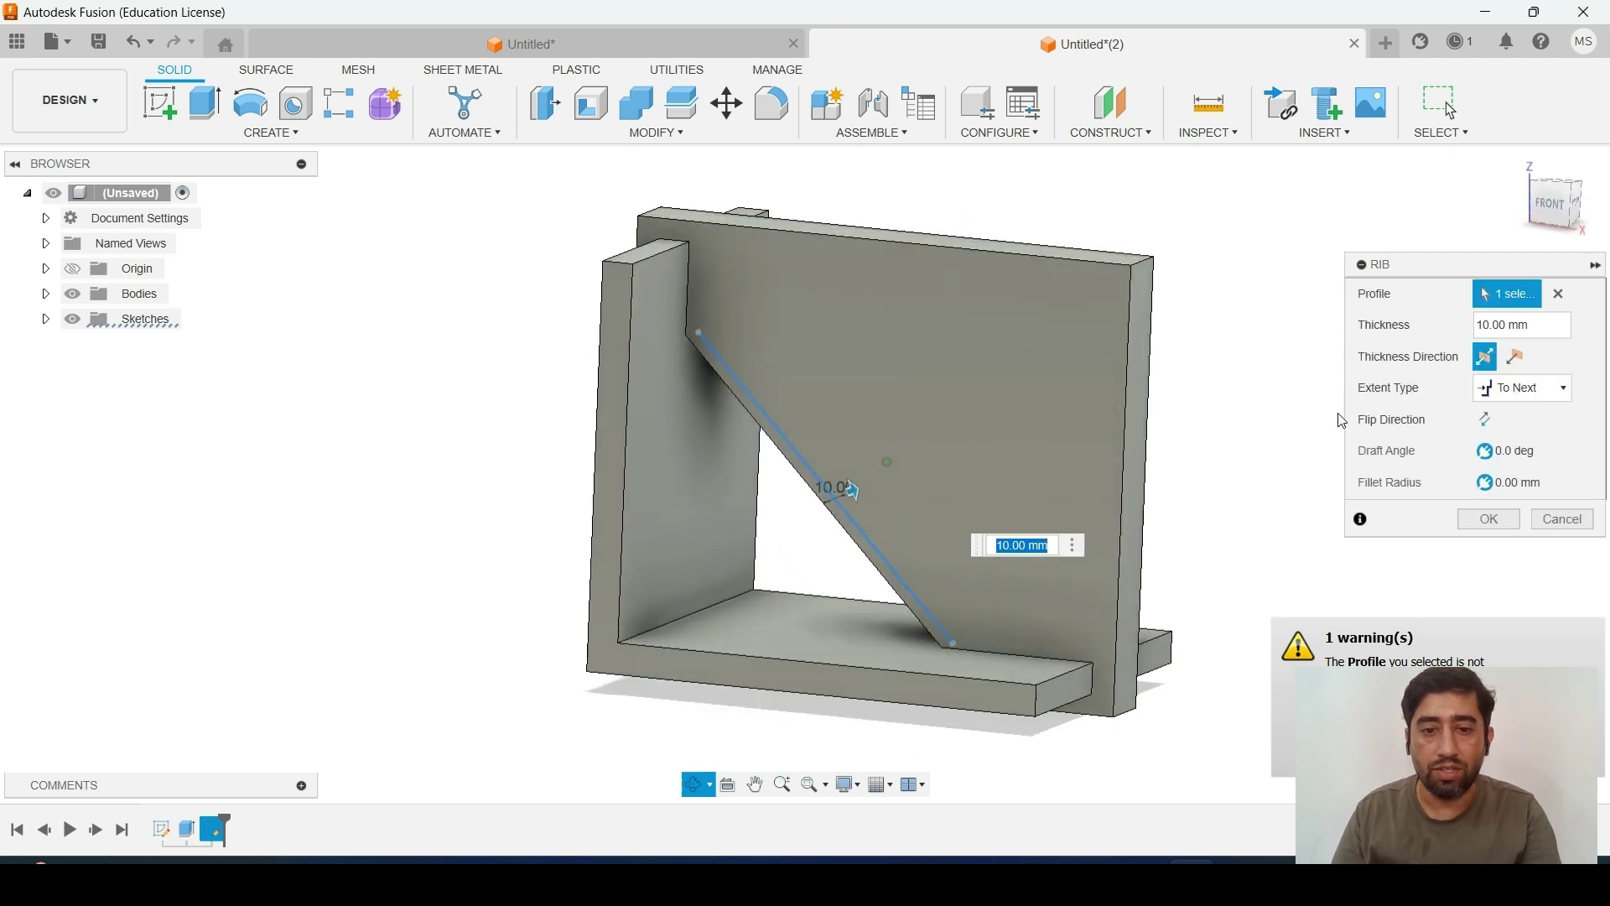
left_click(1487, 421)
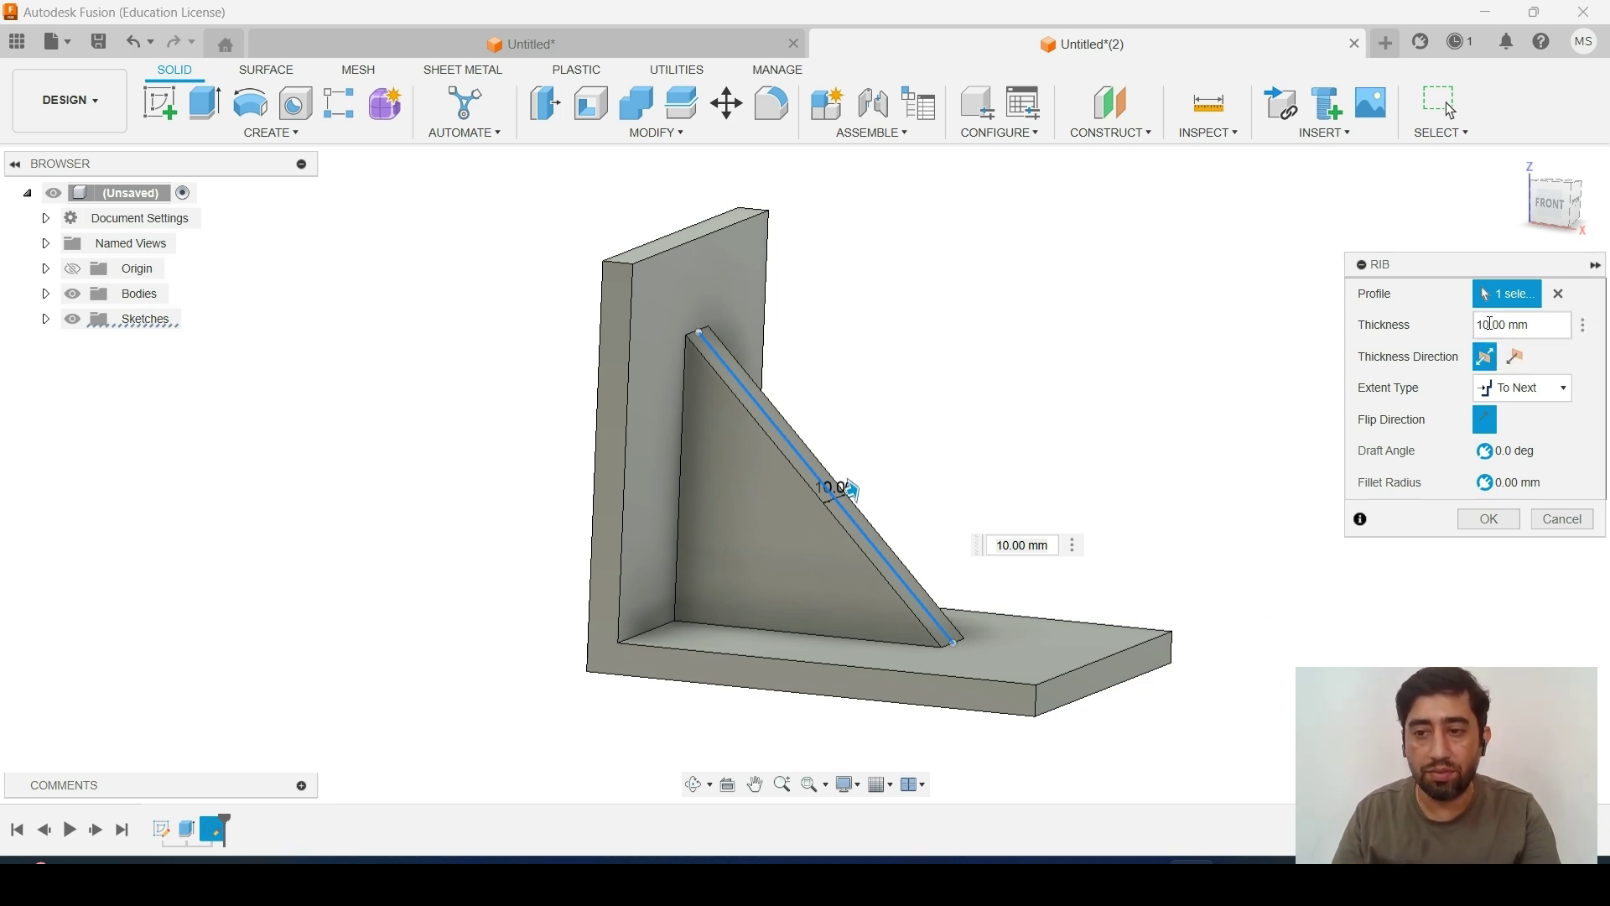
Set the rib's thickness to 8 mm, and try One Side thickness direction with the thickness pulled back to 0 mm
key("Return")
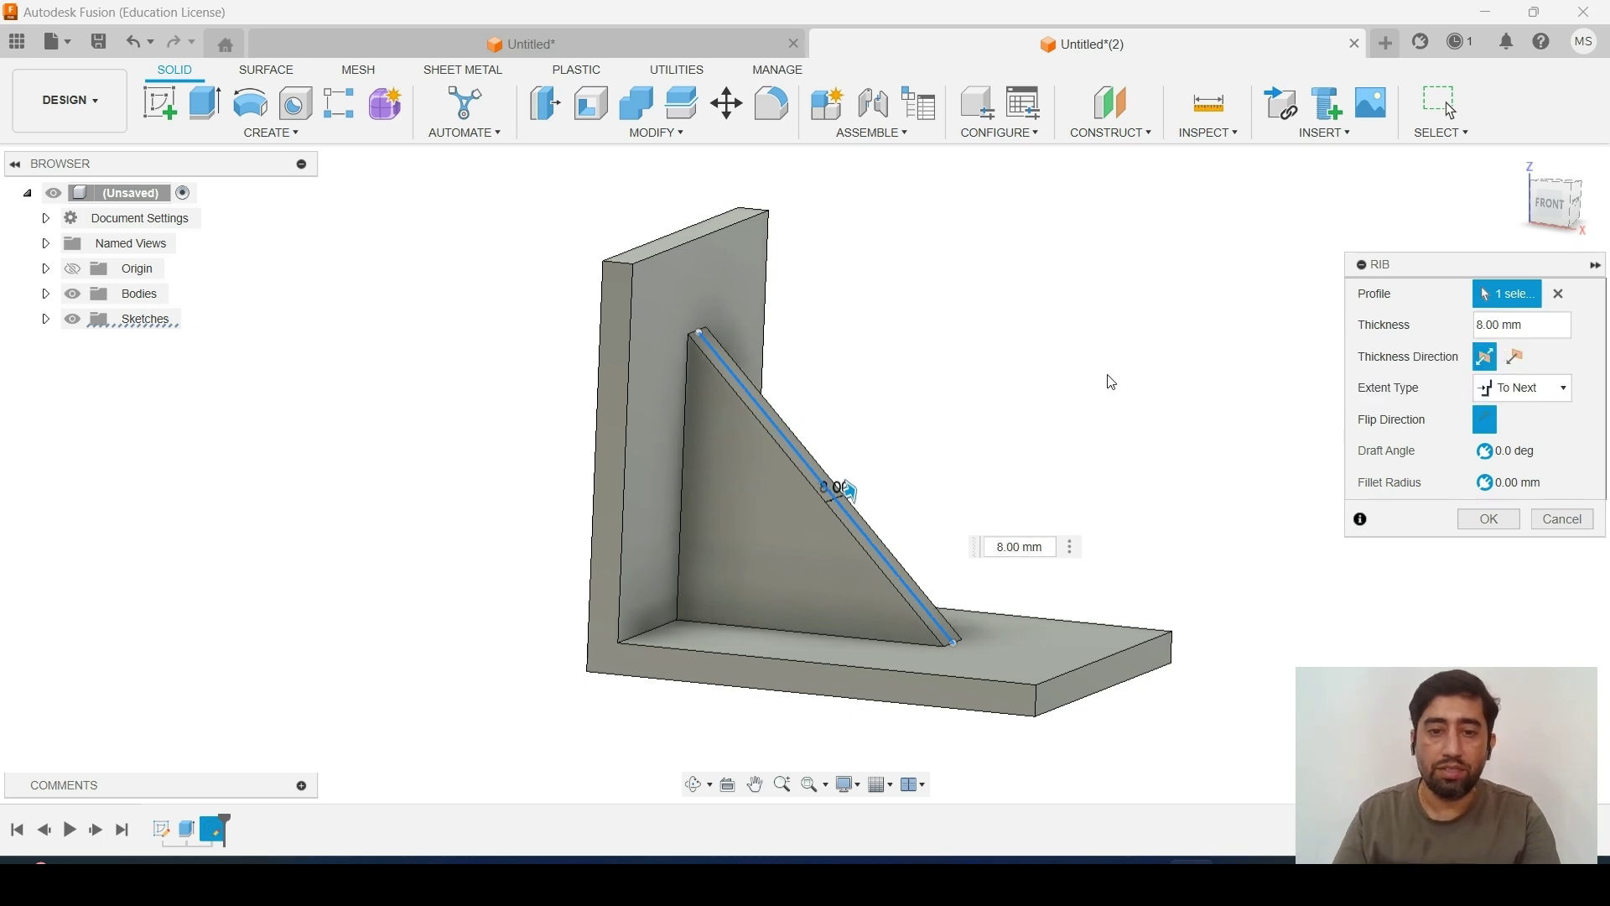
middle_click_drag(1014, 385, 892, 436, "shift")
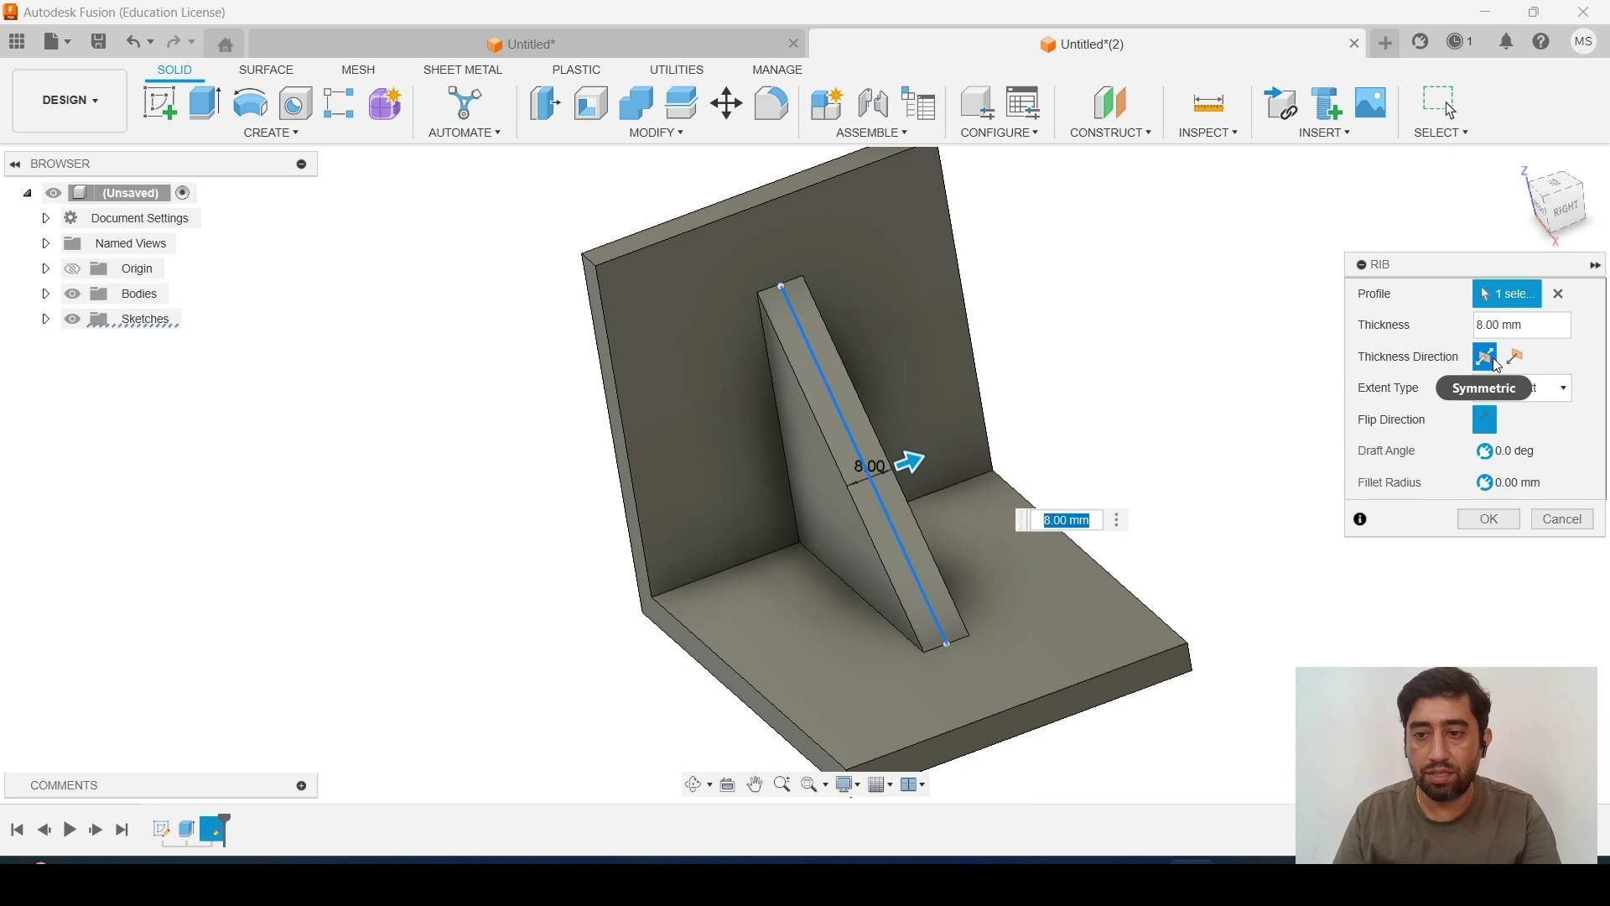
left_click(1516, 359)
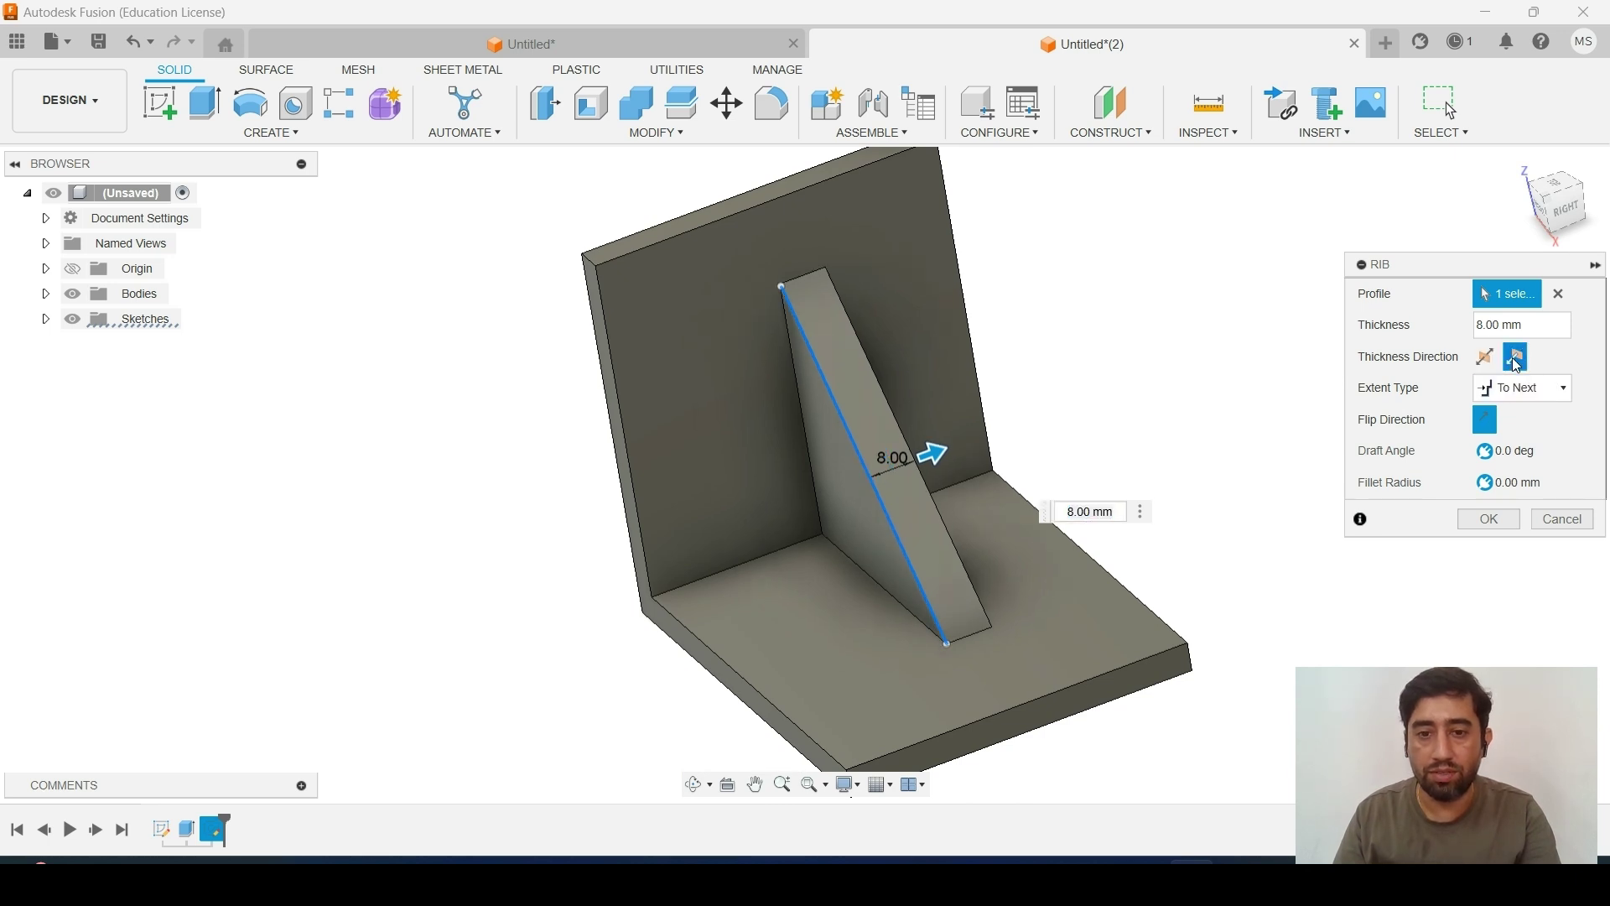
left_click_drag(933, 454, 887, 480)
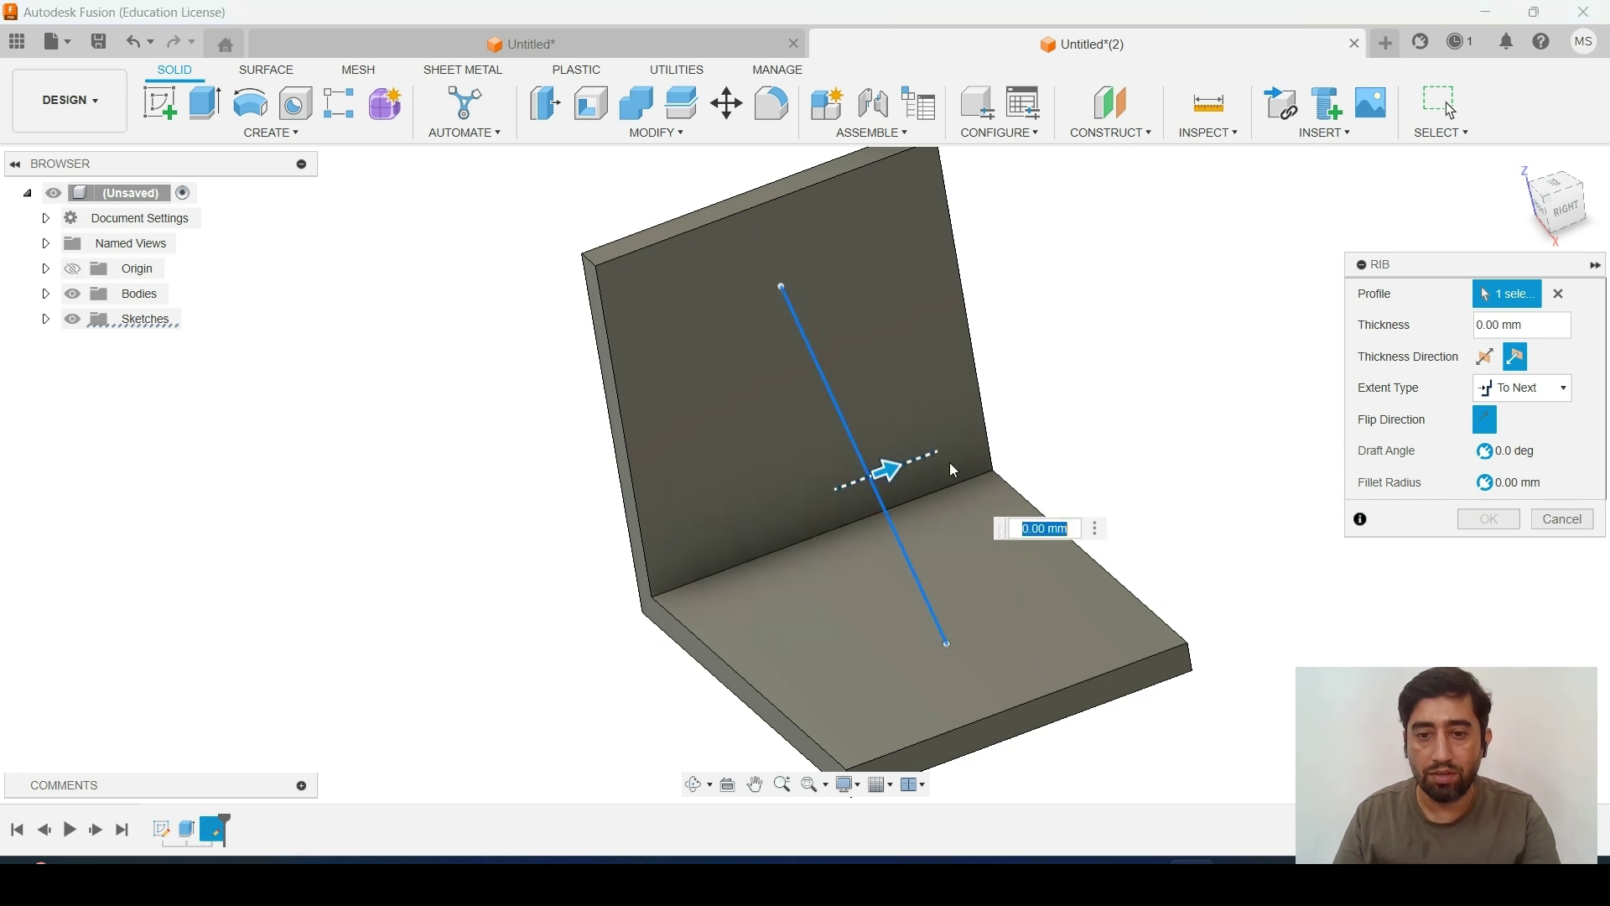
Set the rib to Symmetric thickness direction with a thickness of 8 mm and create it
left_click(1485, 356)
left_click(1478, 326)
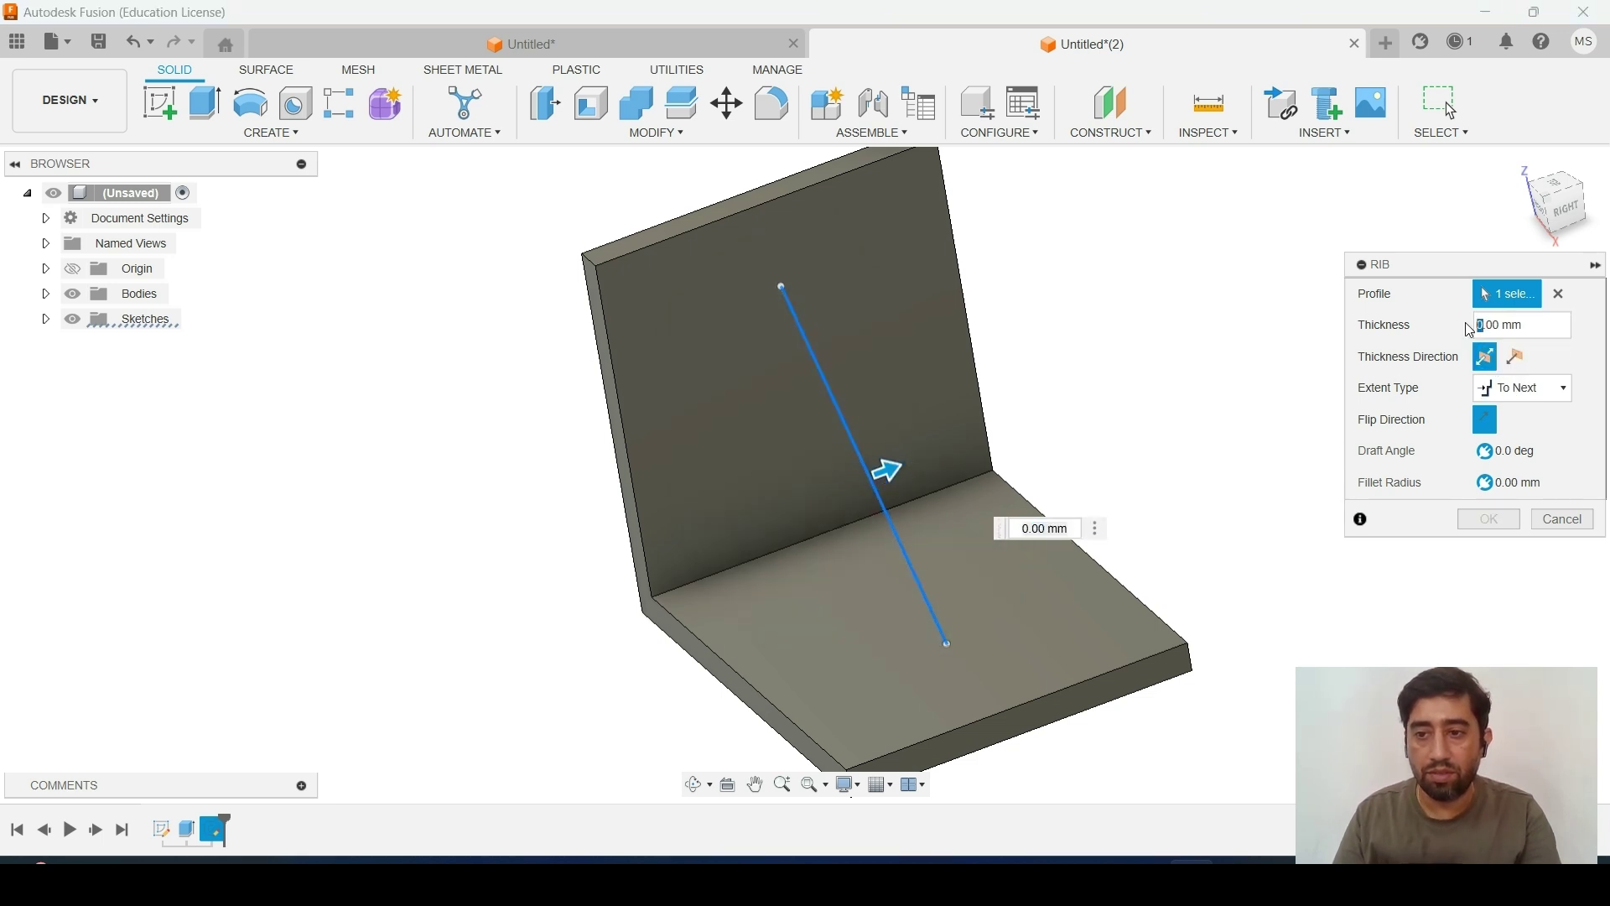
type("8")
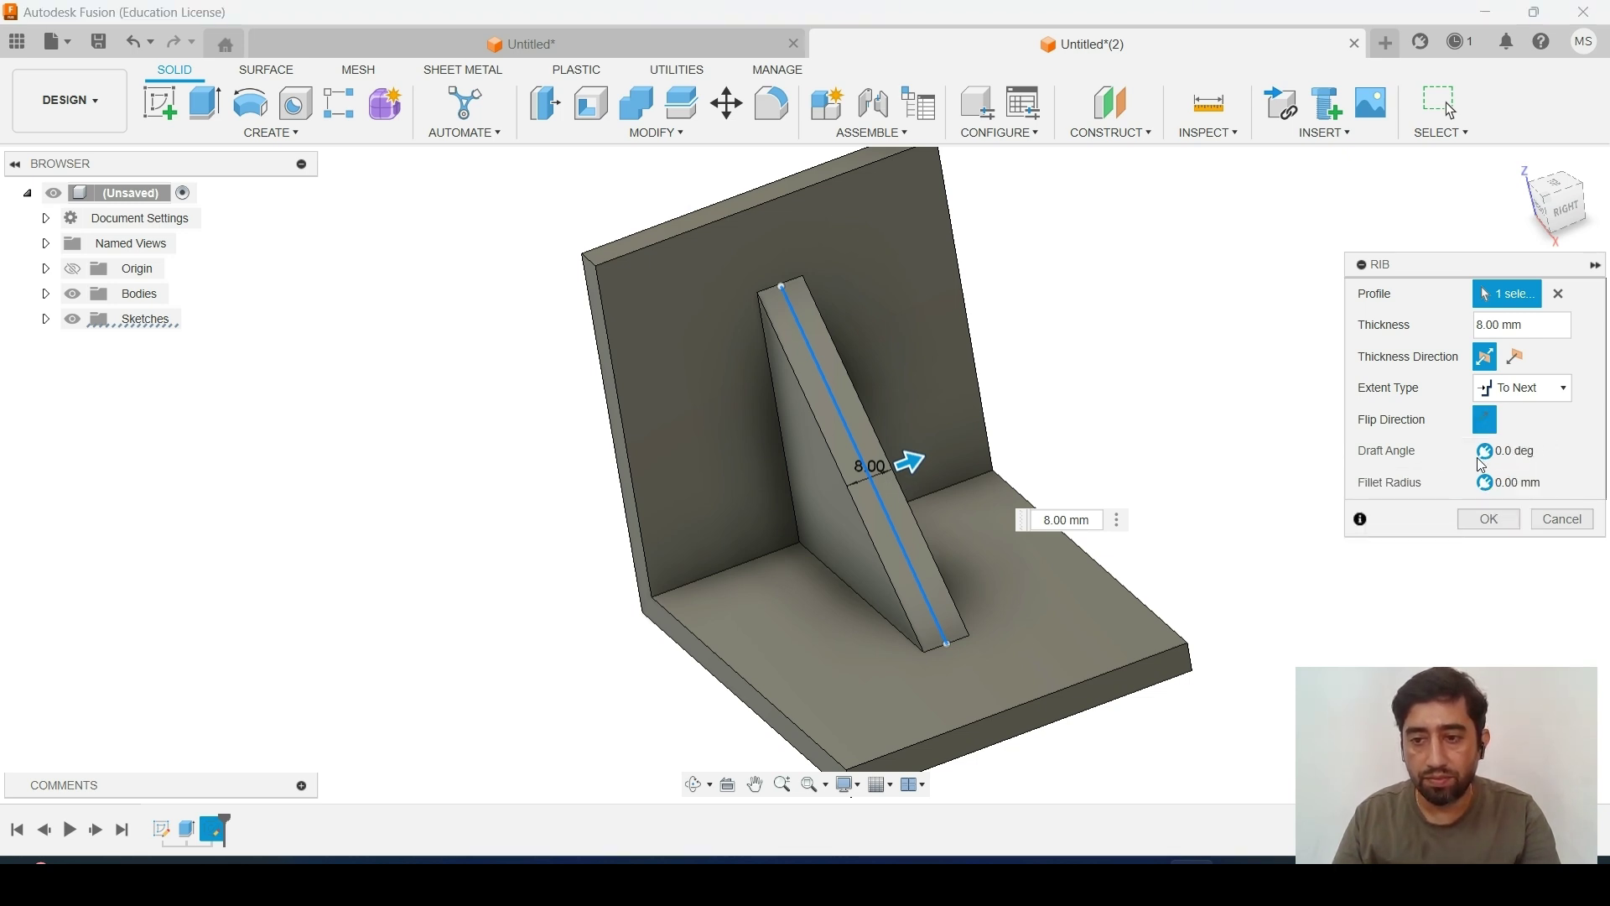
scroll(878, 524, "up", 2)
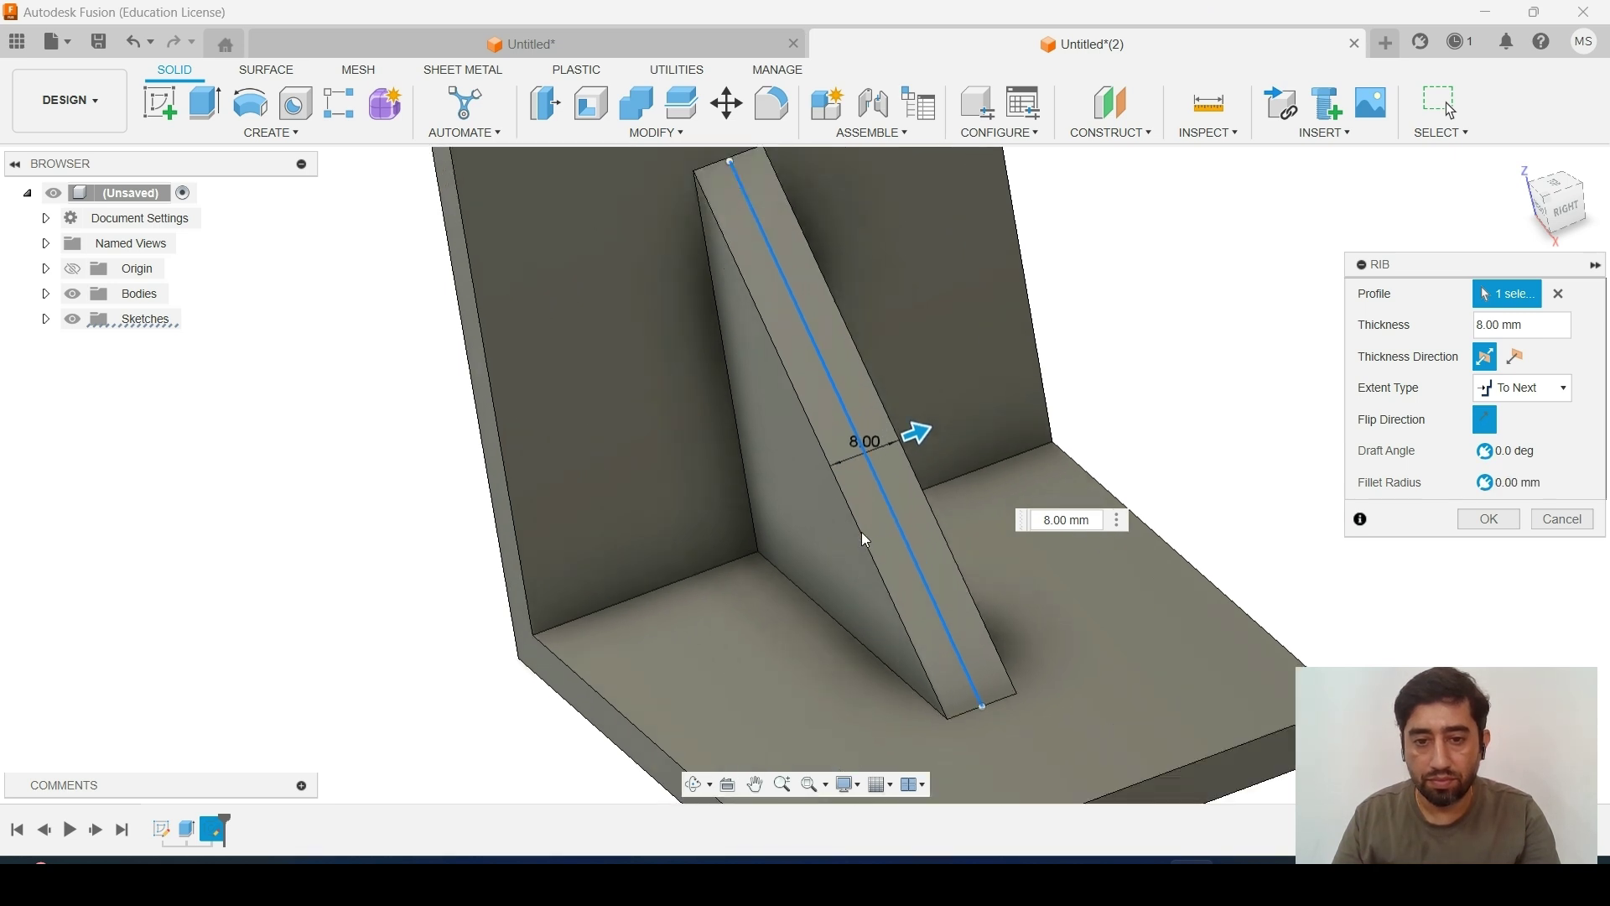
left_click(1466, 513)
middle_click_drag(1071, 324, 1089, 378, "shift")
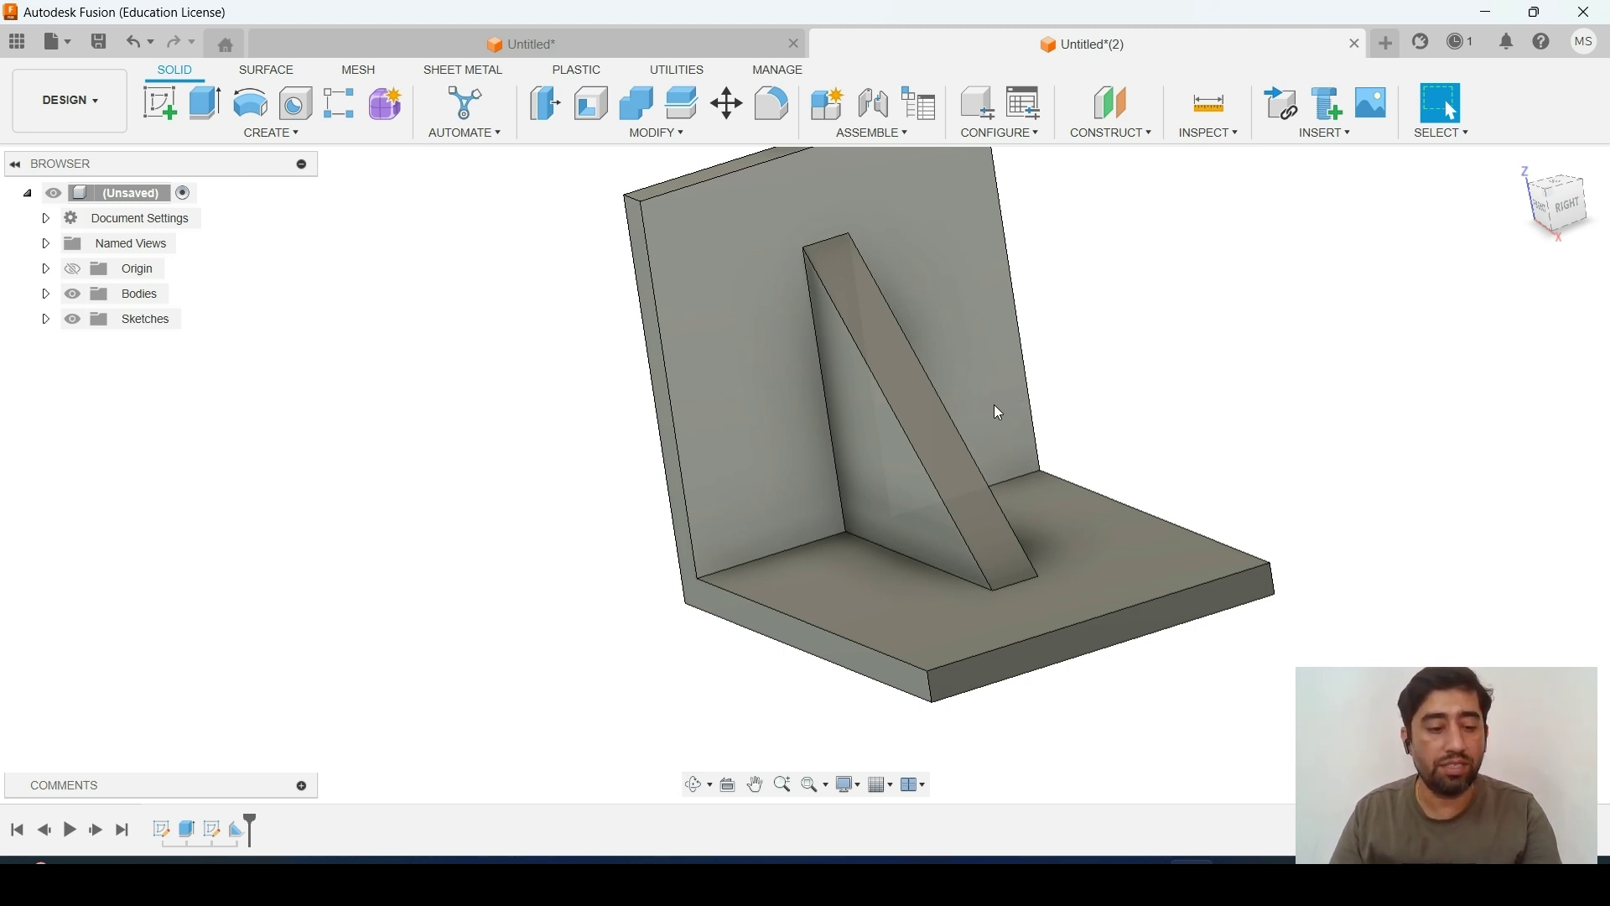
middle_click_drag(1047, 433, 1067, 504, "shift")
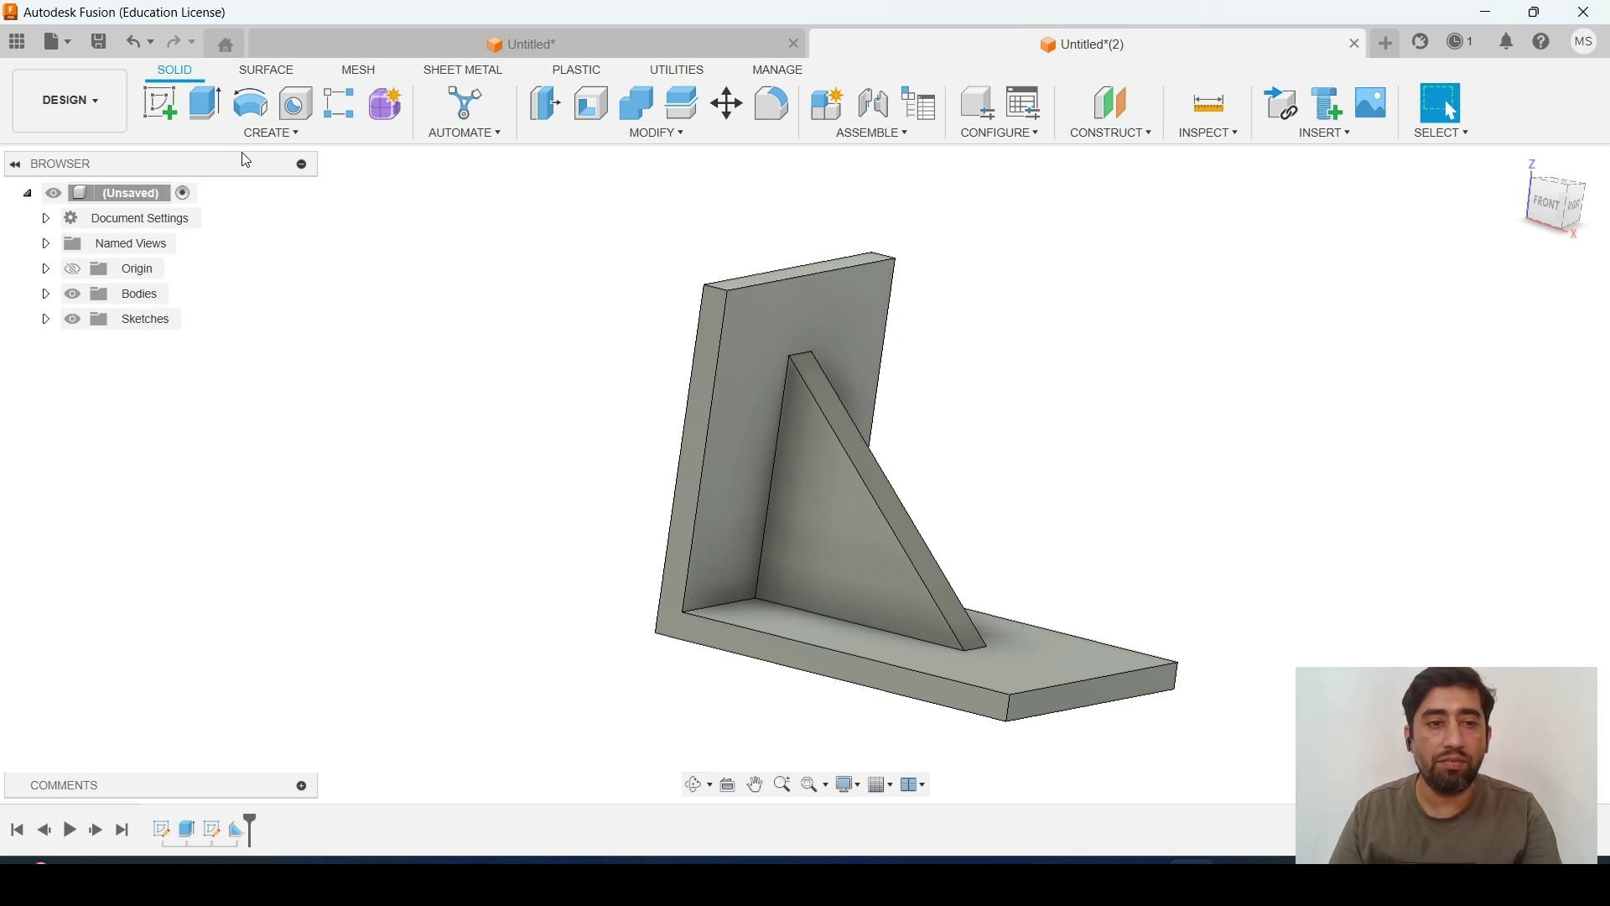
On the body's L-shaped front face, sketch a 50 by 50 mm rectangle from the inner corner and finish the sketch
left_click(160, 103)
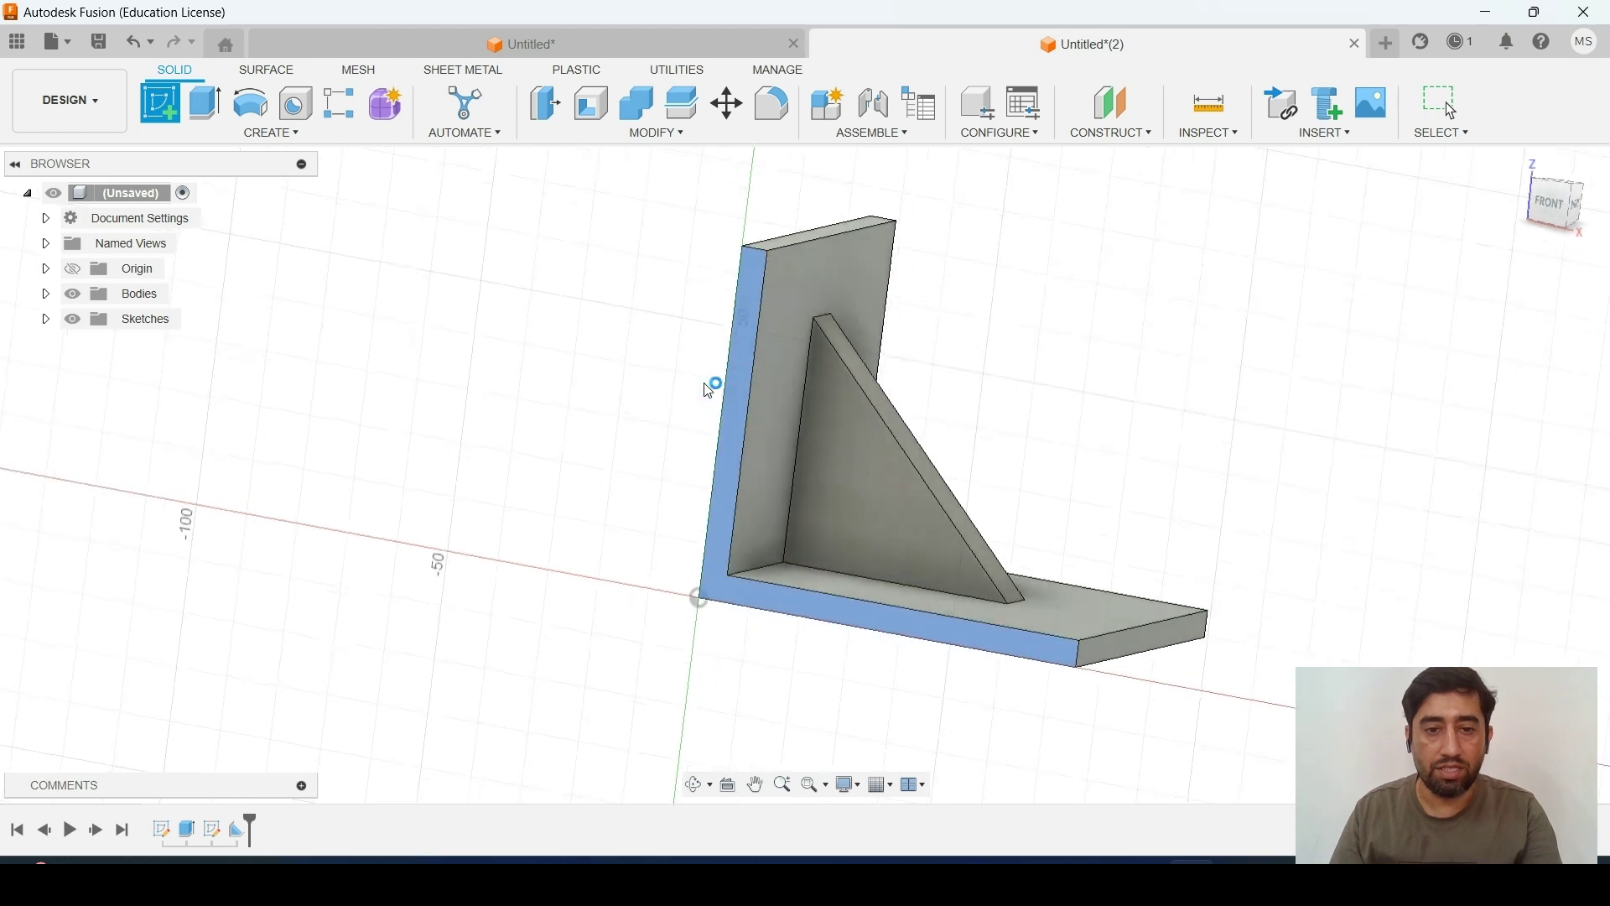
left_click(712, 379)
left_click_drag(1107, 250, 927, 385)
key("Escape")
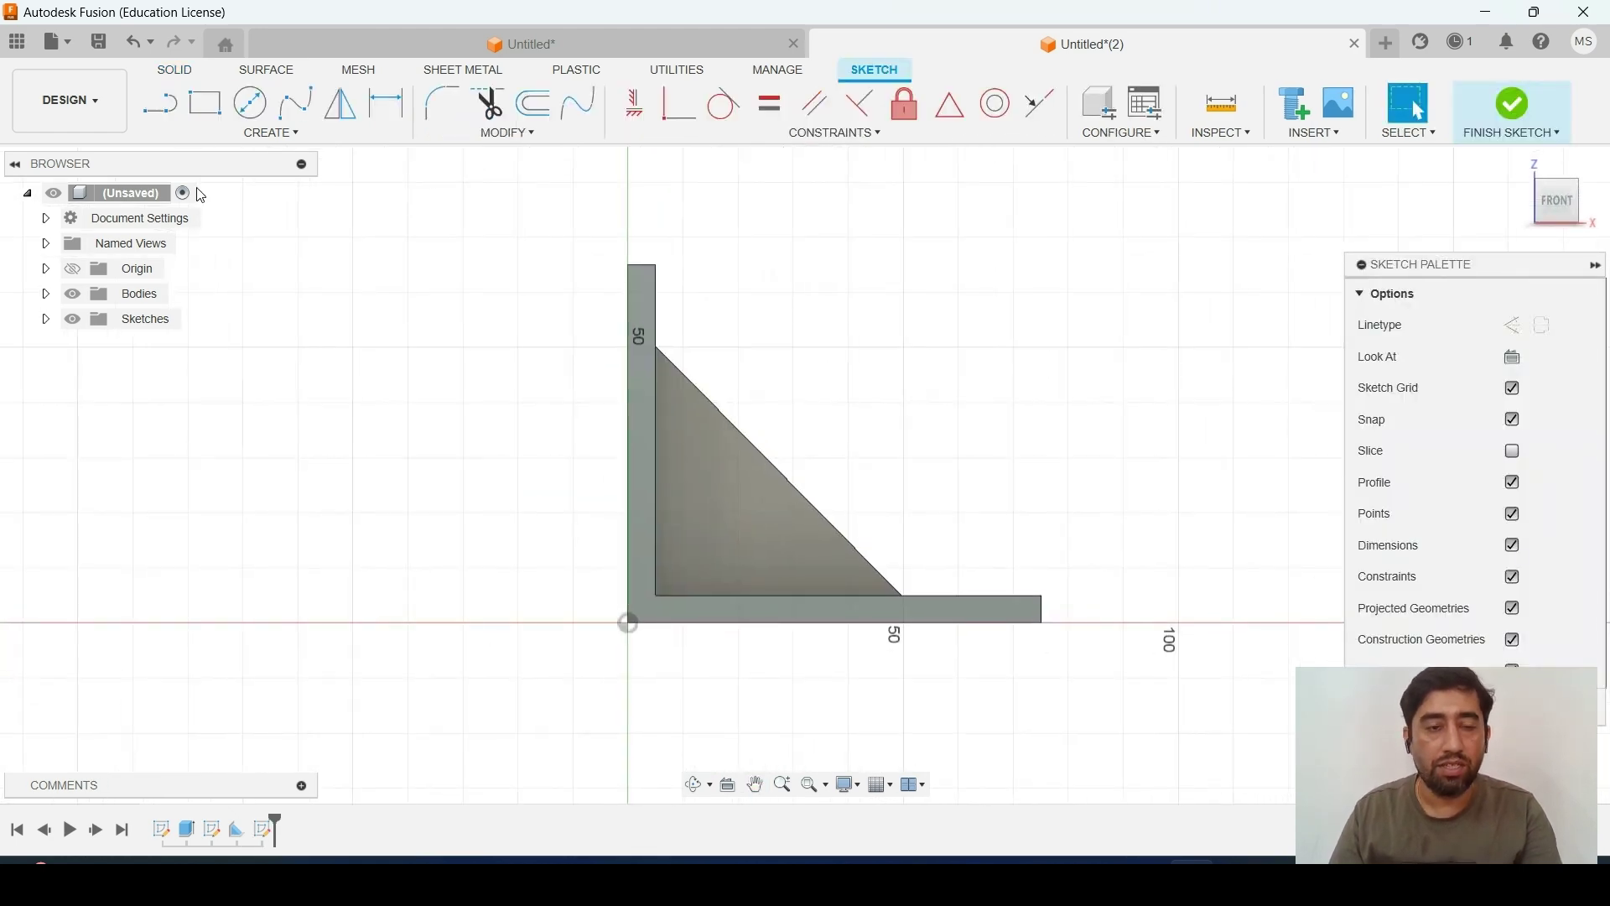
left_click(206, 113)
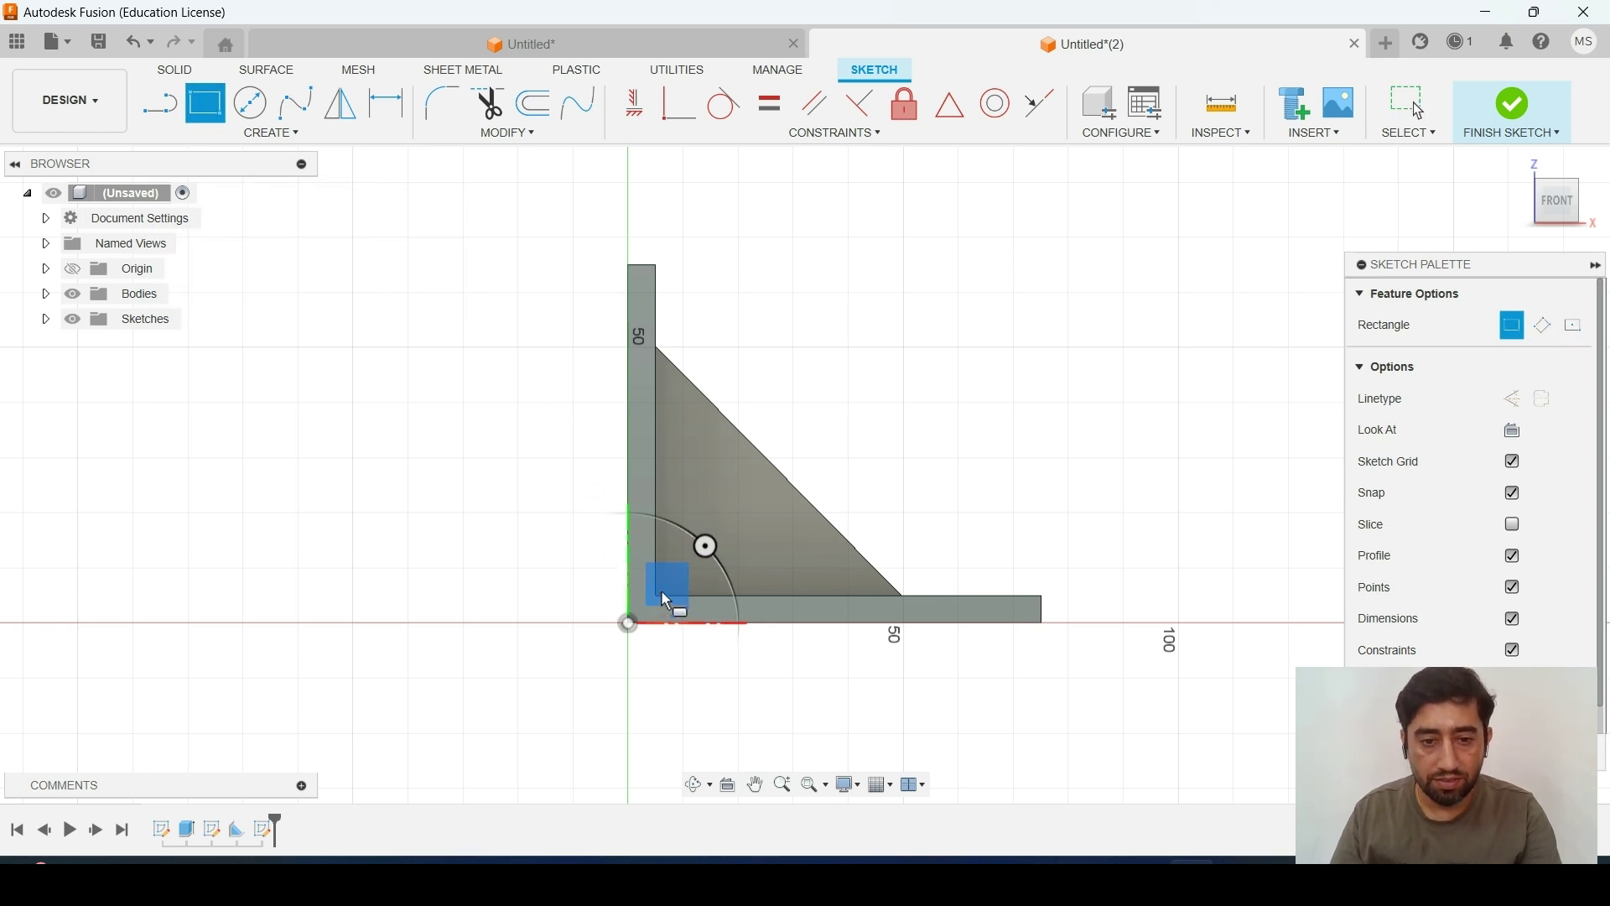
scroll(667, 602, "up", 5)
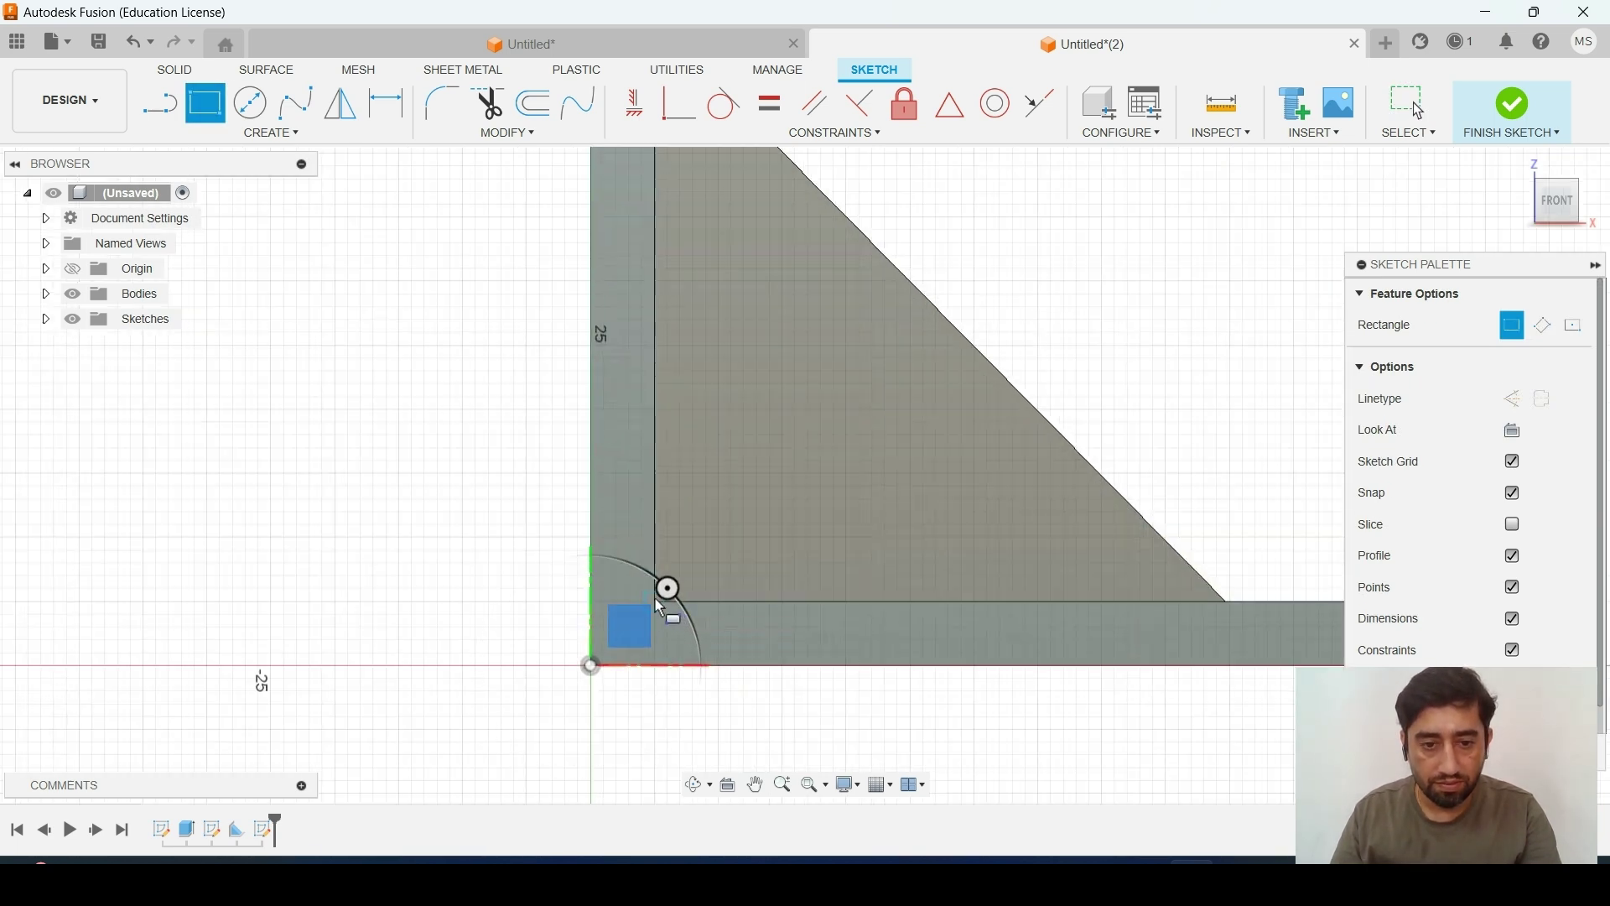
left_click(656, 601)
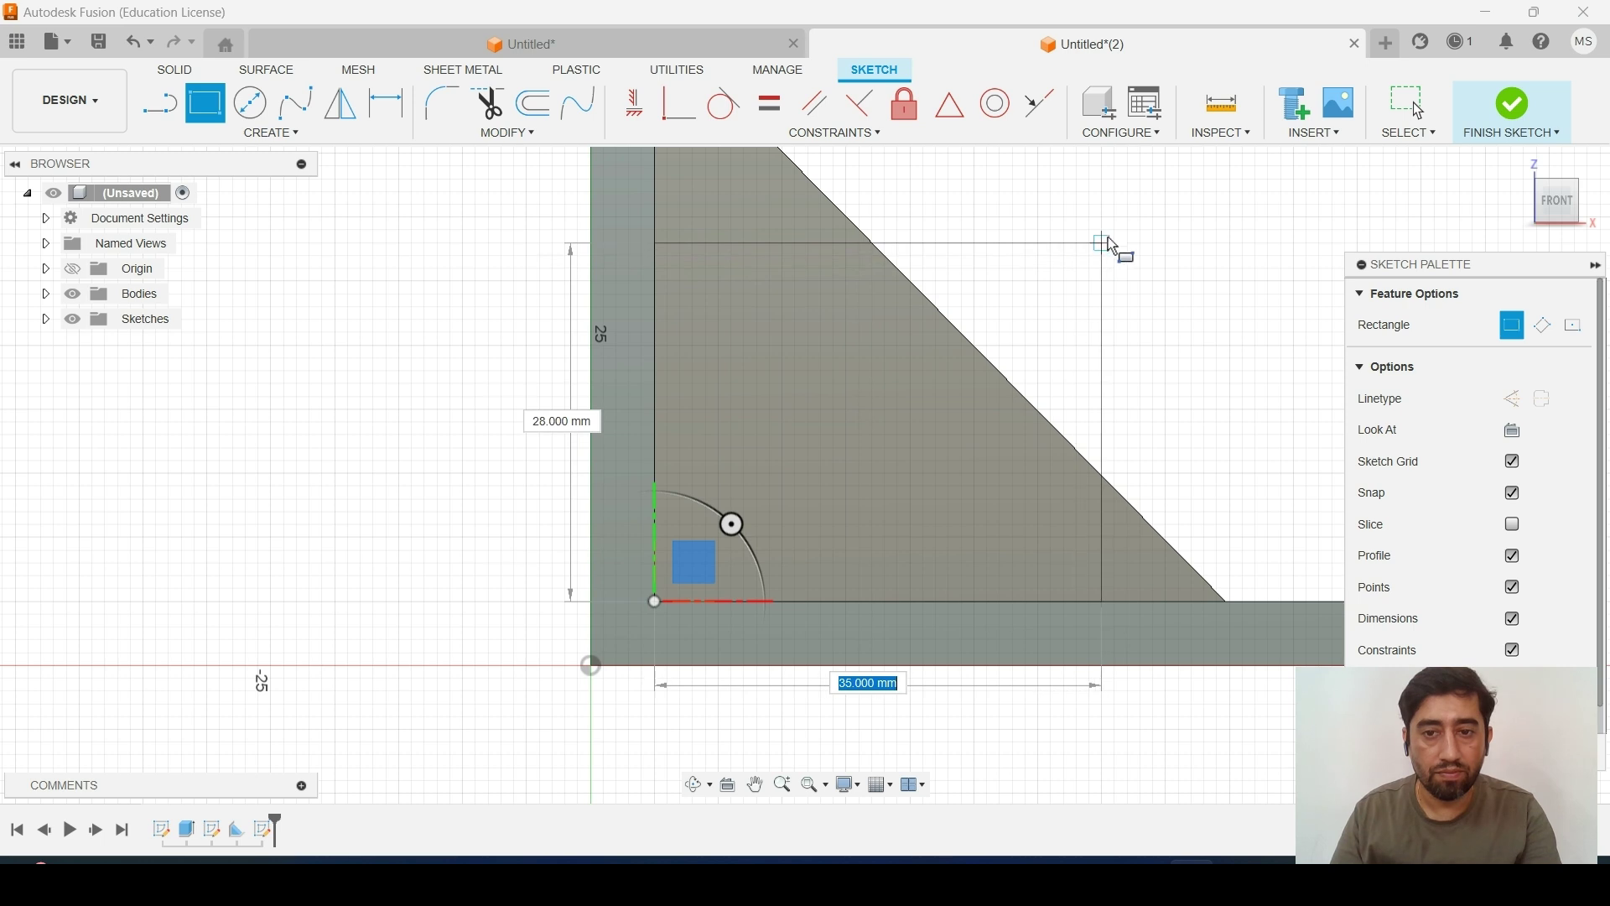
scroll(1113, 252, "down", 2)
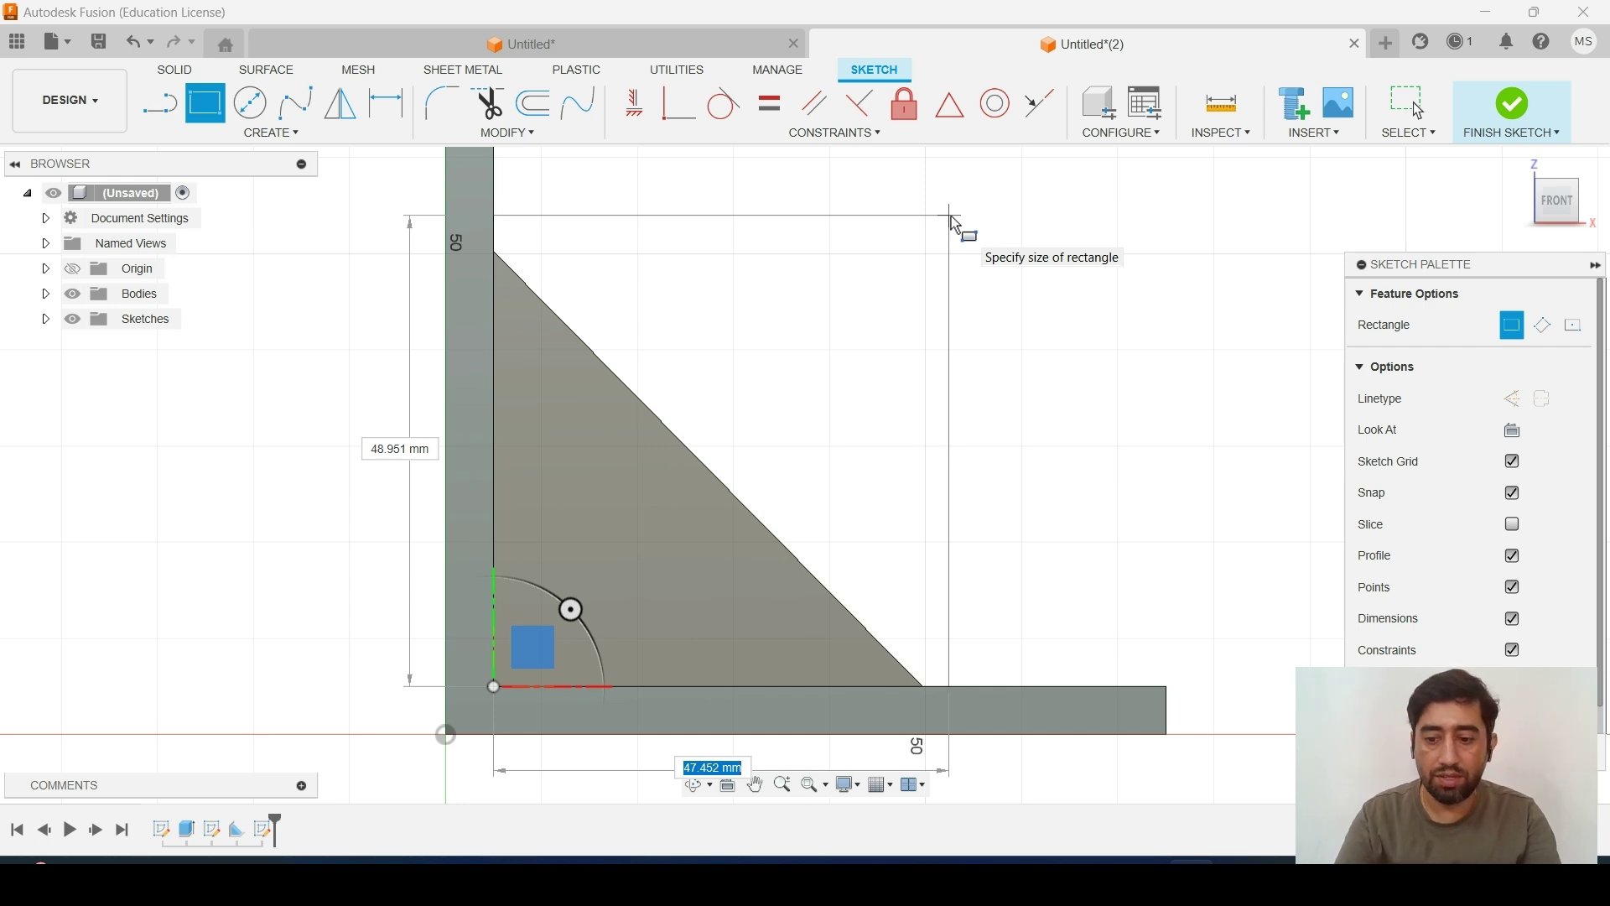
type("50")
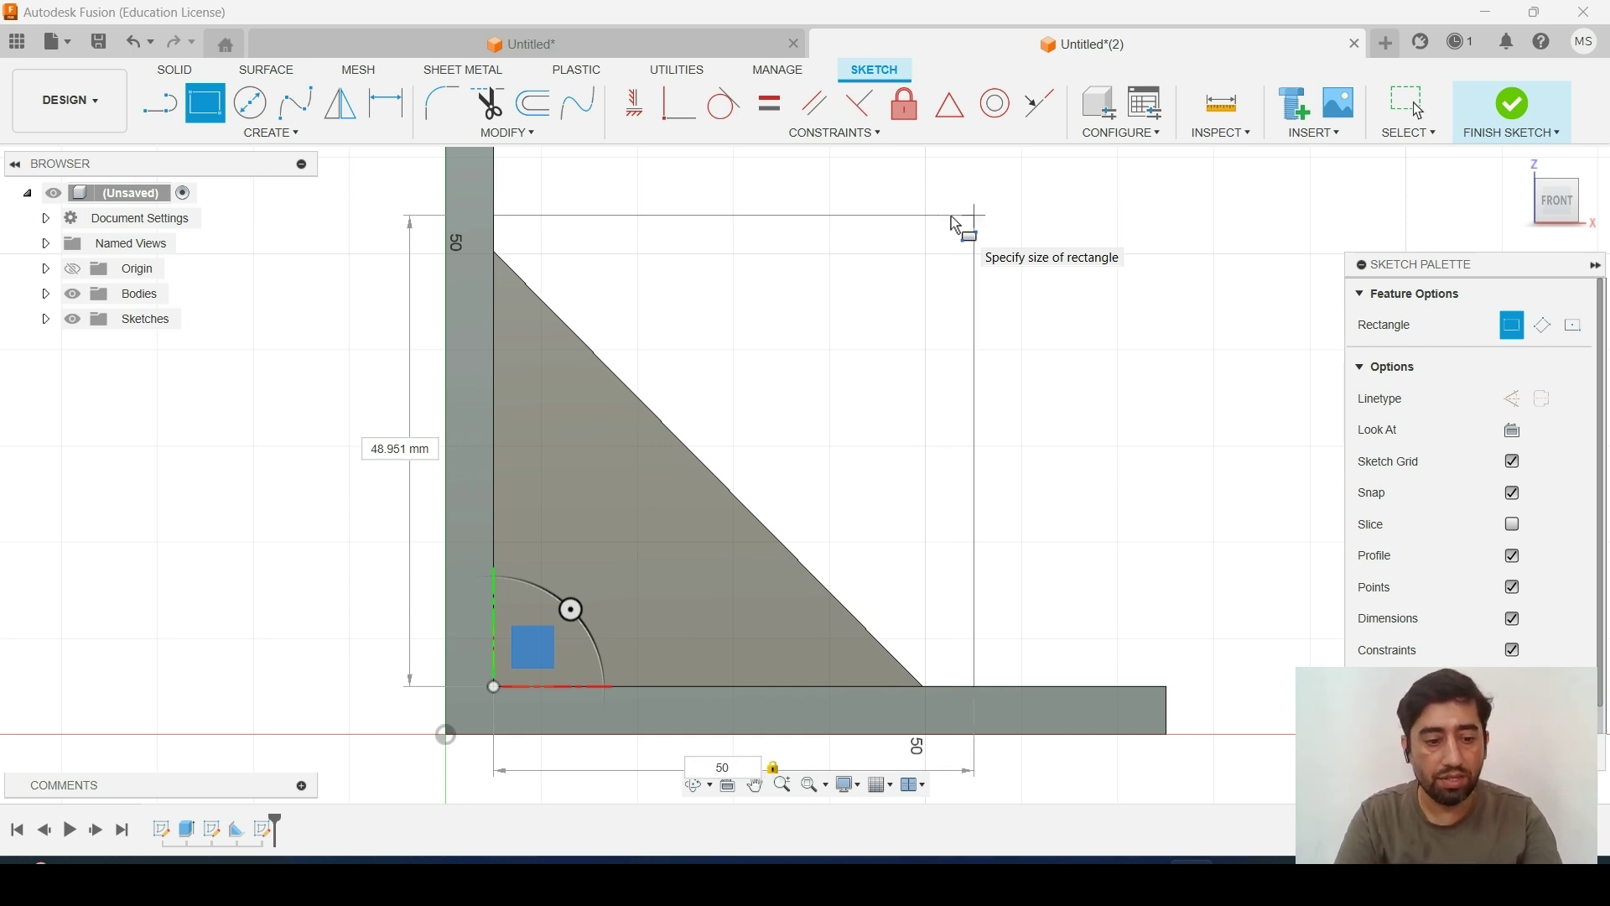
key("Tab")
type("50")
key("Return")
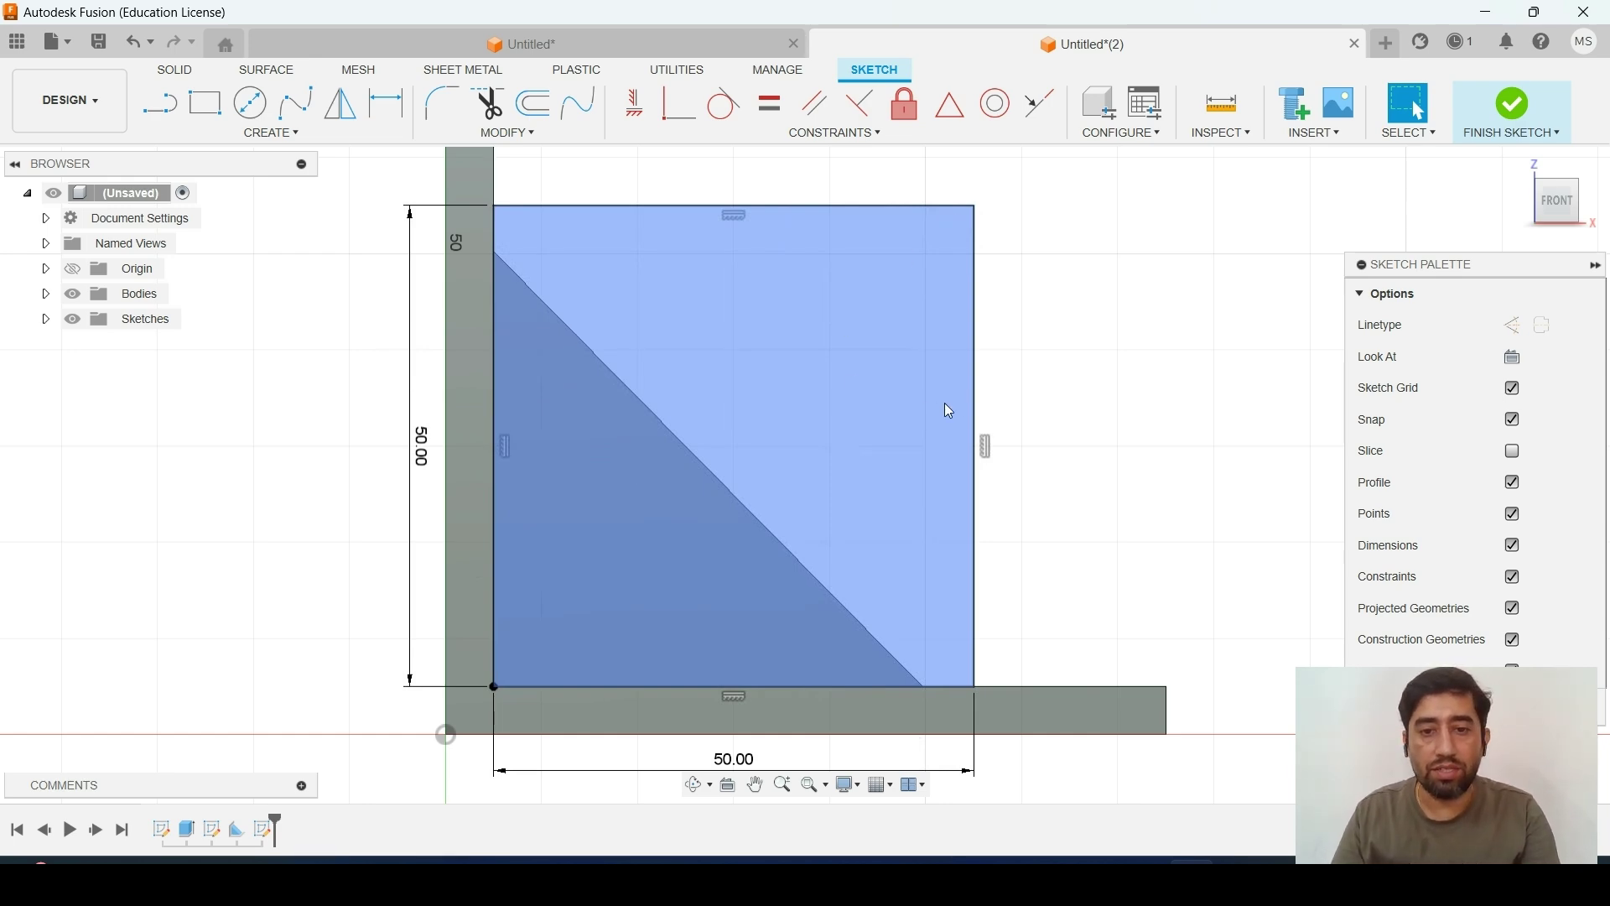
mouse_move(1031, 392)
middle_mouse_down("shift")
mouse_move(891, 411)
mouse_move(992, 399)
mouse_move(1046, 367)
mouse_move(986, 410)
mouse_move(1020, 417)
middle_mouse_up("shift")
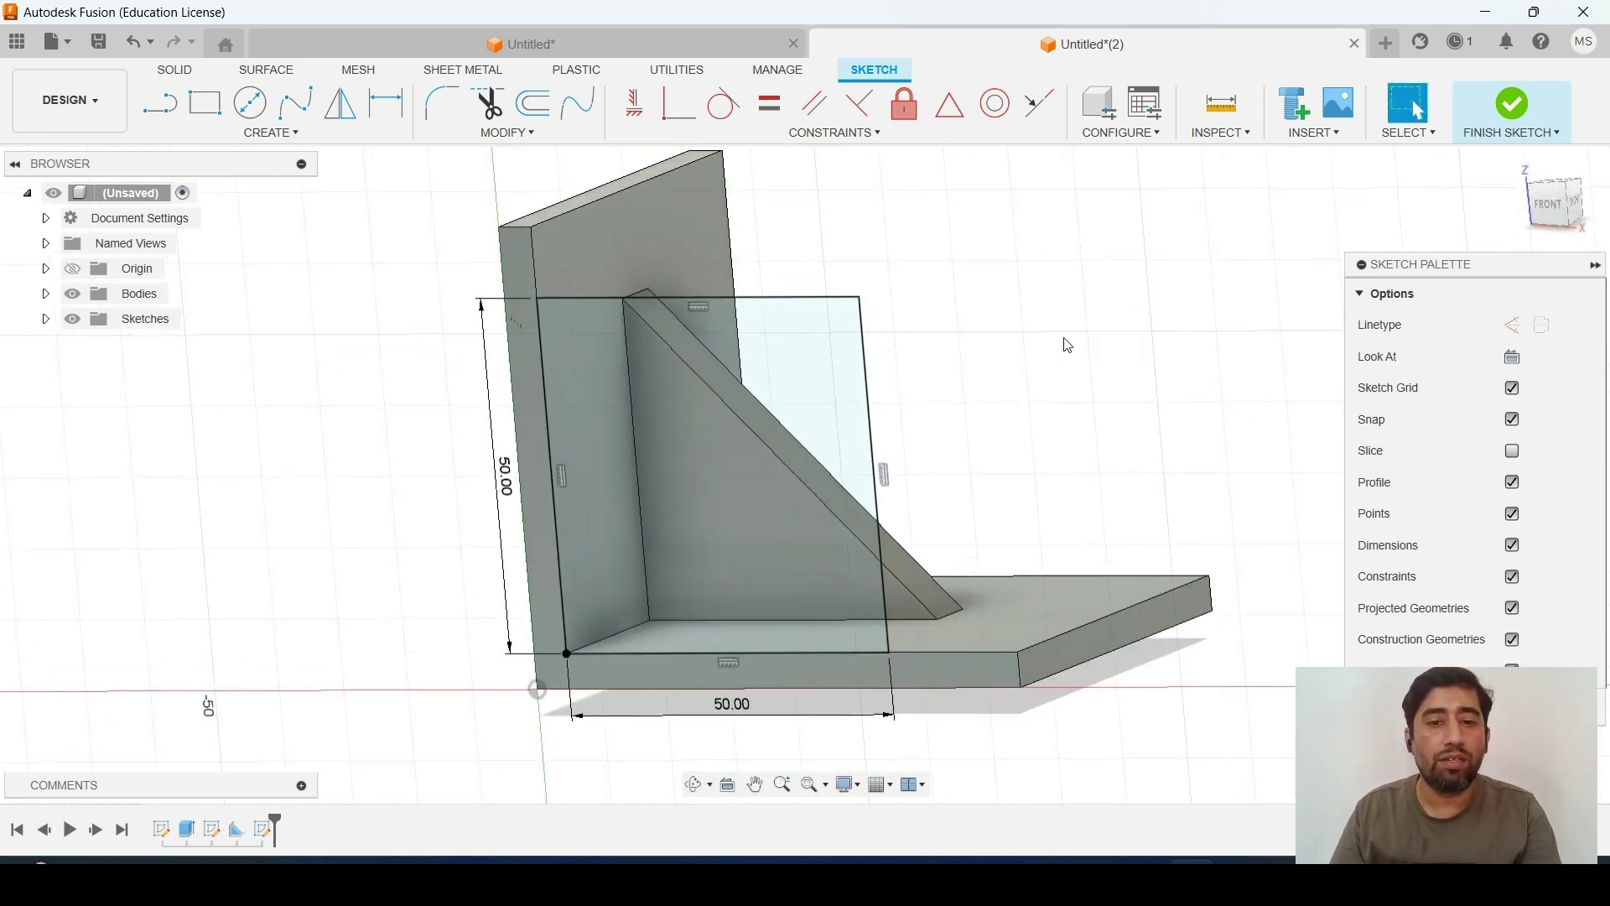
left_click(1488, 128)
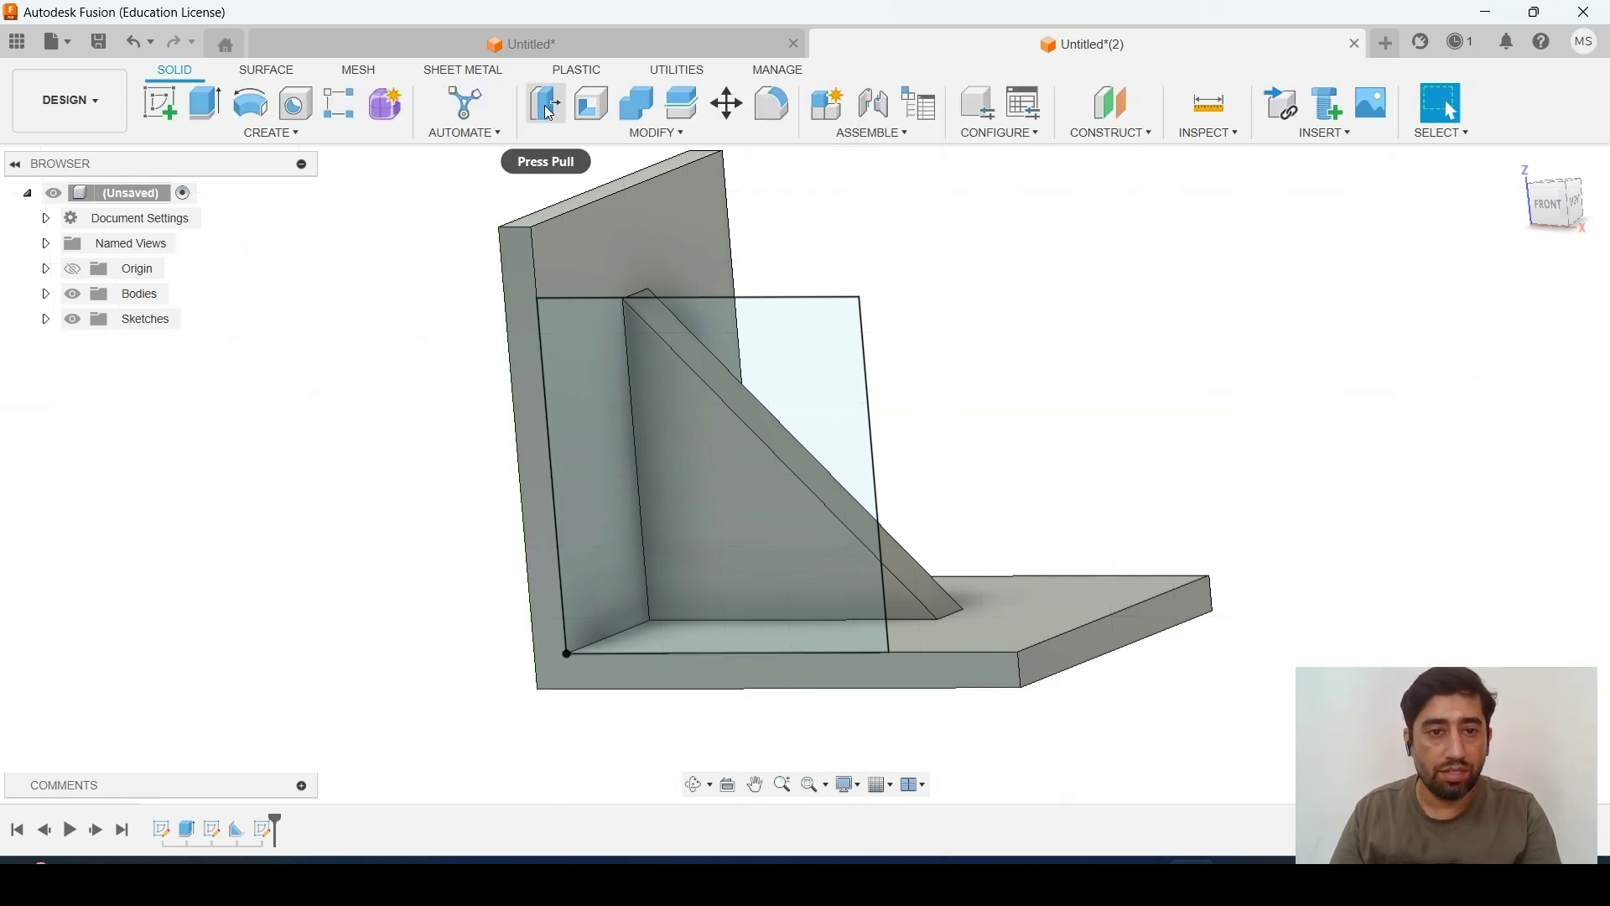
Use Press Pull on the square profile to extrude it -10 mm toward the rib
left_click(549, 113)
left_click(775, 362)
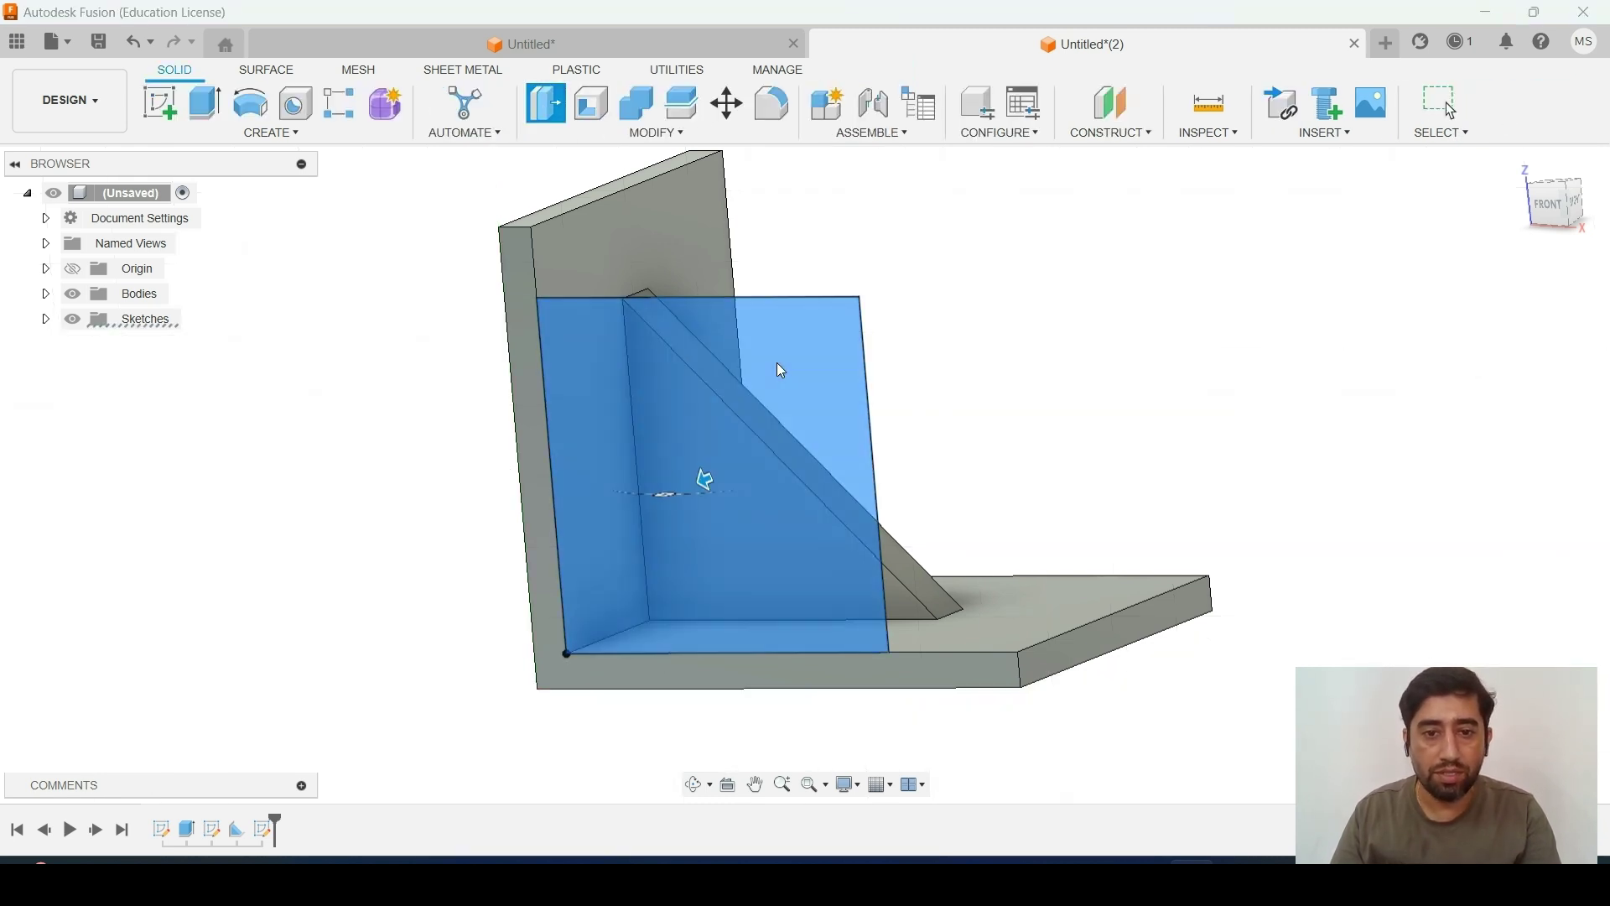
middle_click_drag(960, 327, 912, 356, "shift")
left_click_drag(631, 412, 685, 416)
mouse_move(952, 406)
middle_mouse_down("shift")
mouse_move(939, 411)
mouse_move(967, 413)
mouse_move(957, 425)
middle_mouse_up("shift")
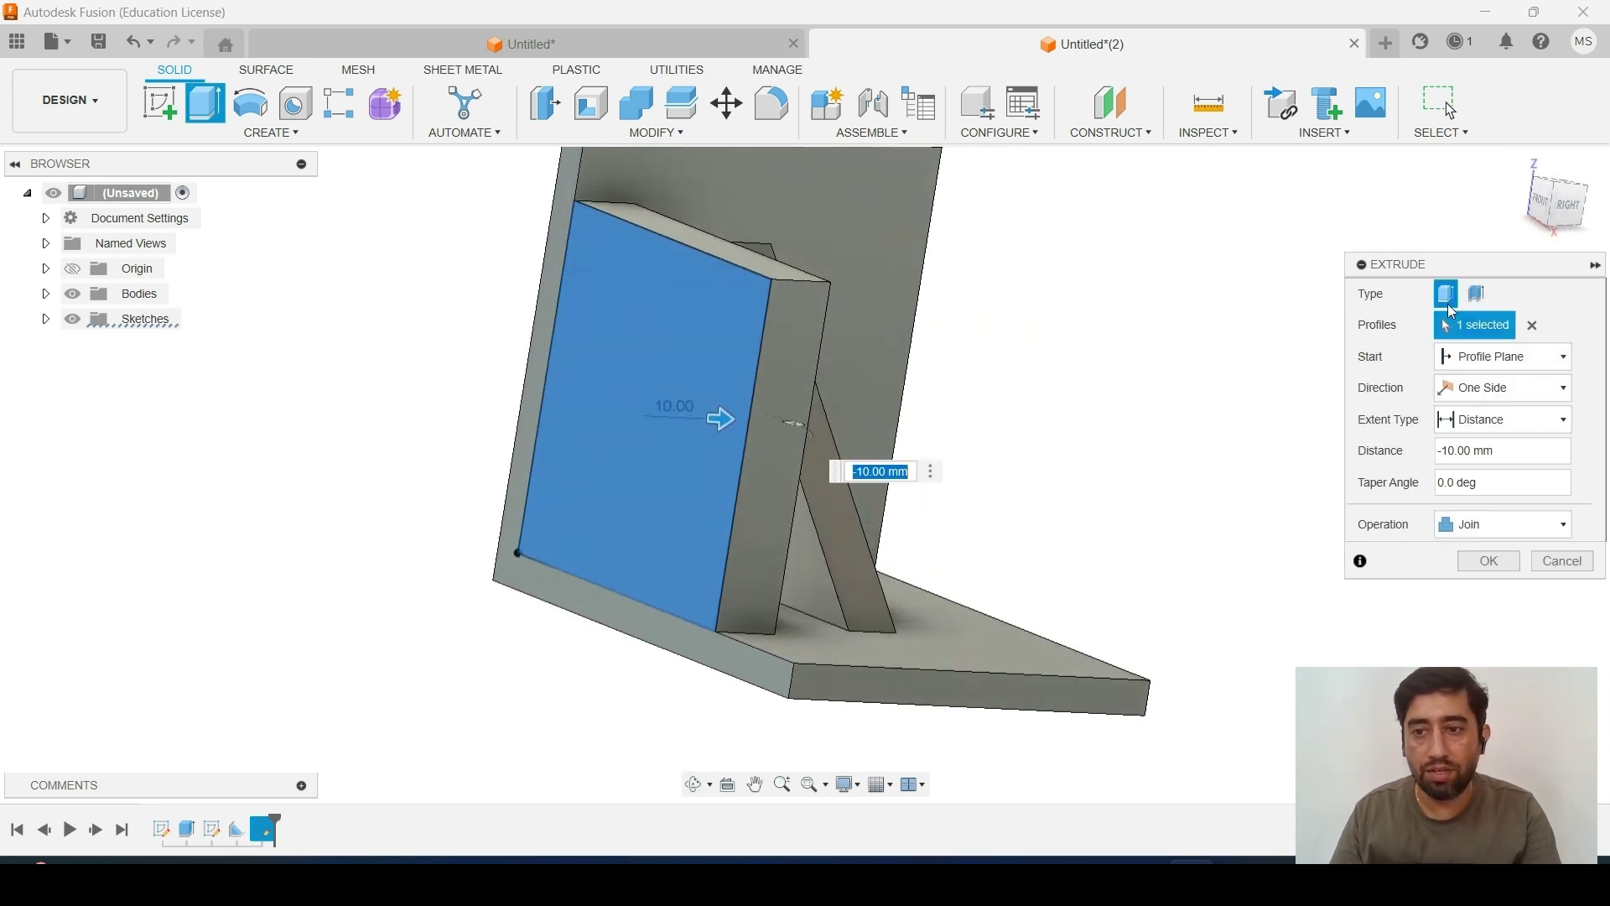
Change the extrusion to a thin extrude with a wall thickness of 2 mm
left_click(1474, 295)
middle_click_drag(1016, 370, 953, 375, "shift")
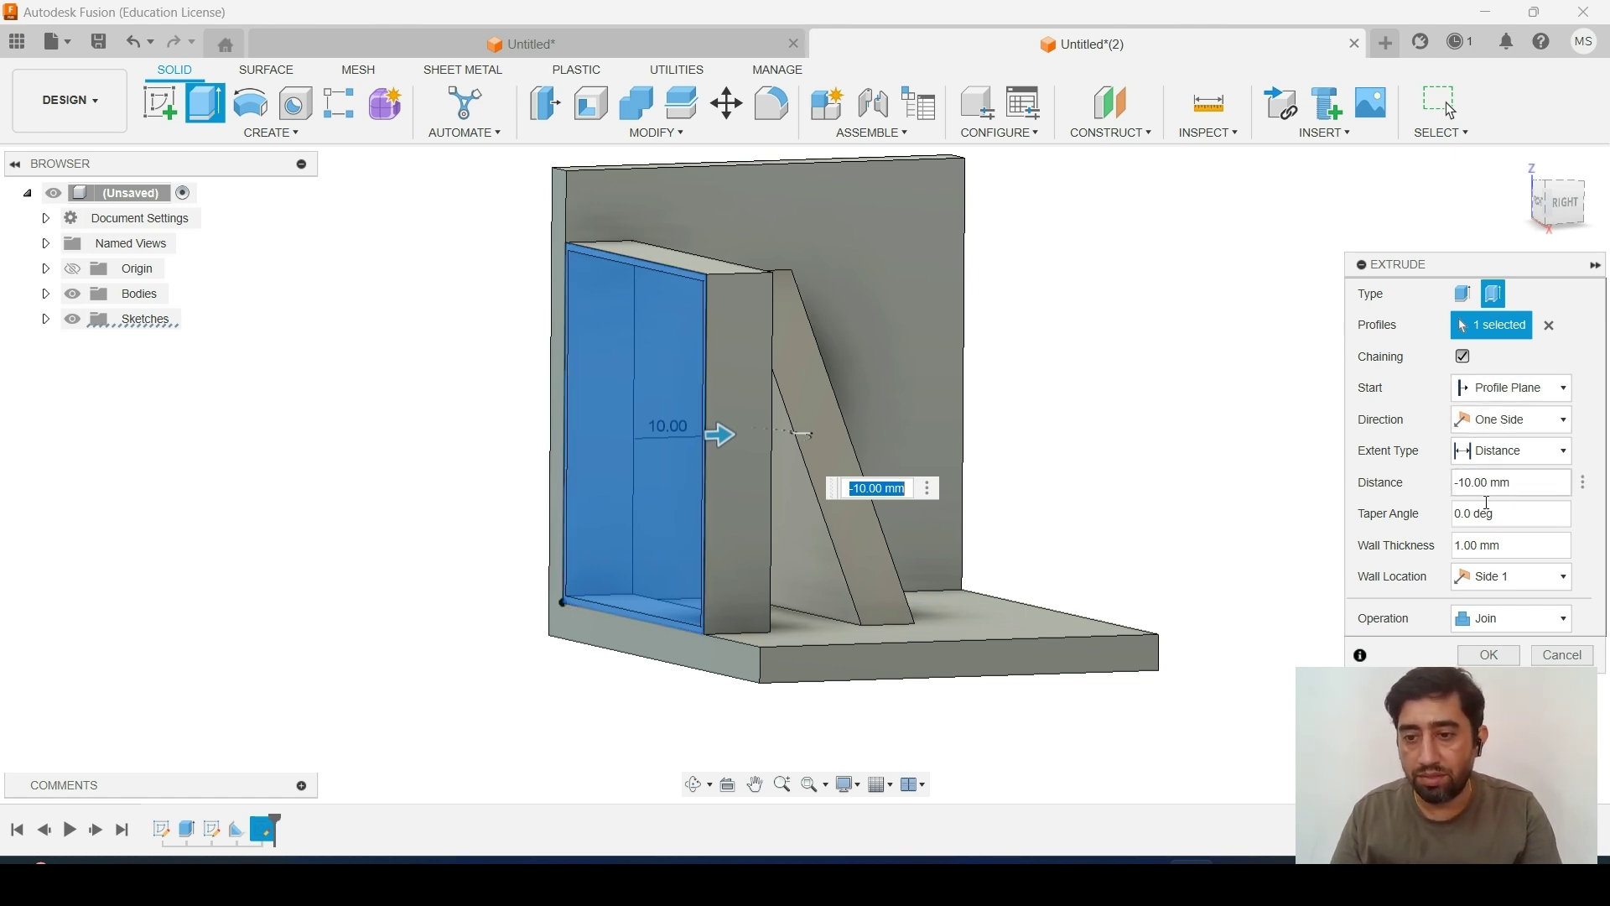
left_click(1469, 545)
key("BackSpace")
type("2")
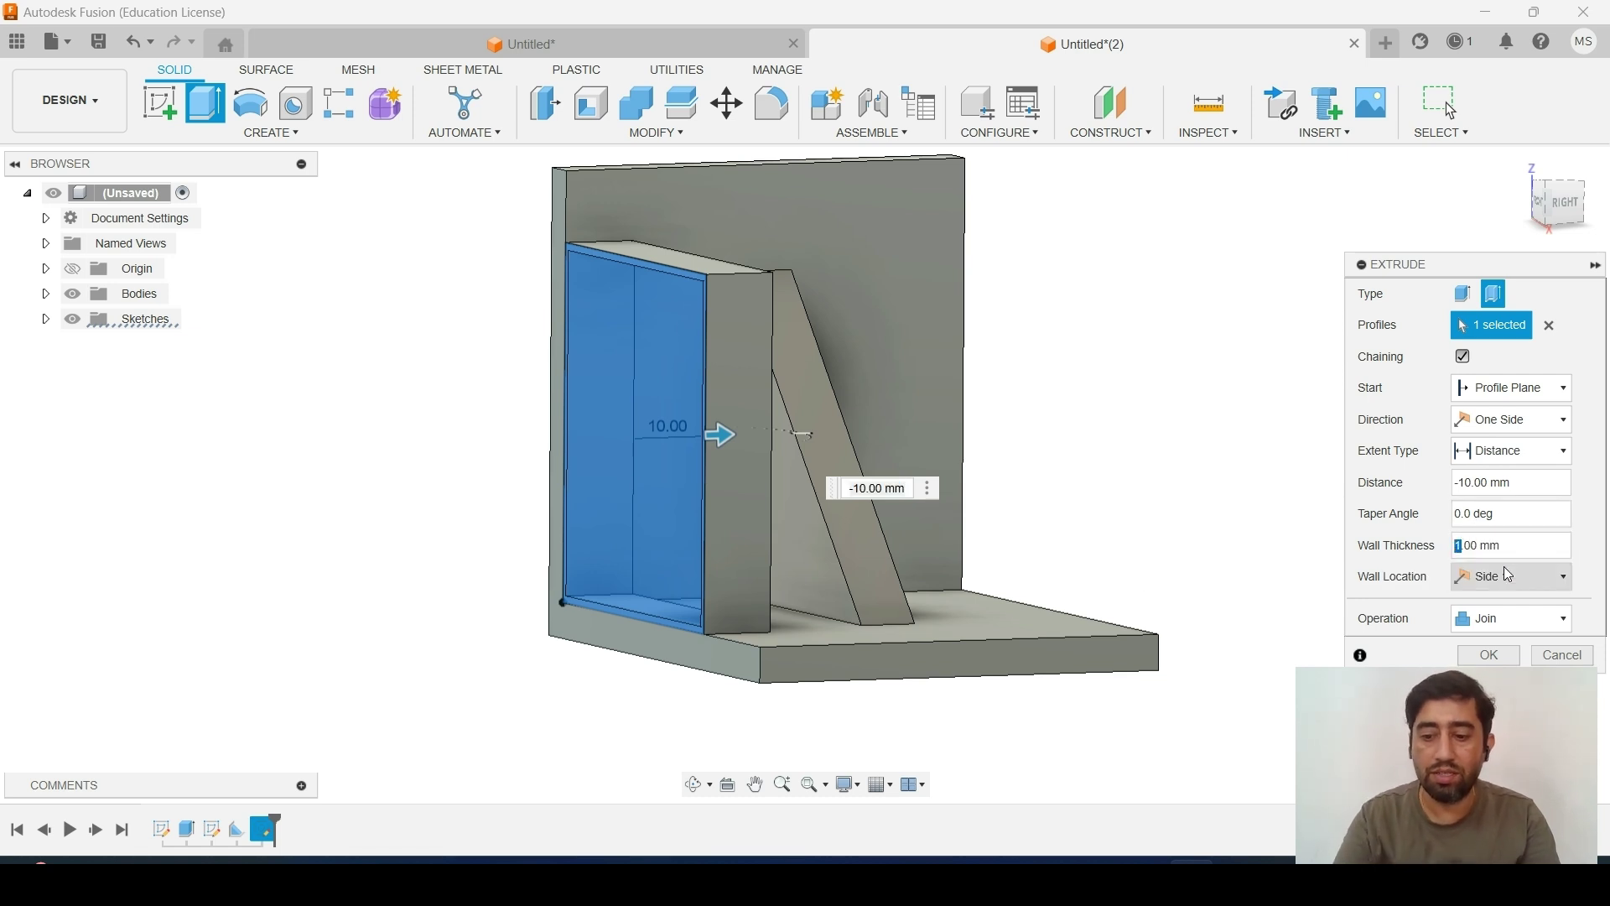
Set the thin extrude's wall location to Center and complete the feature
middle_click_drag(517, 357, 551, 354, "shift")
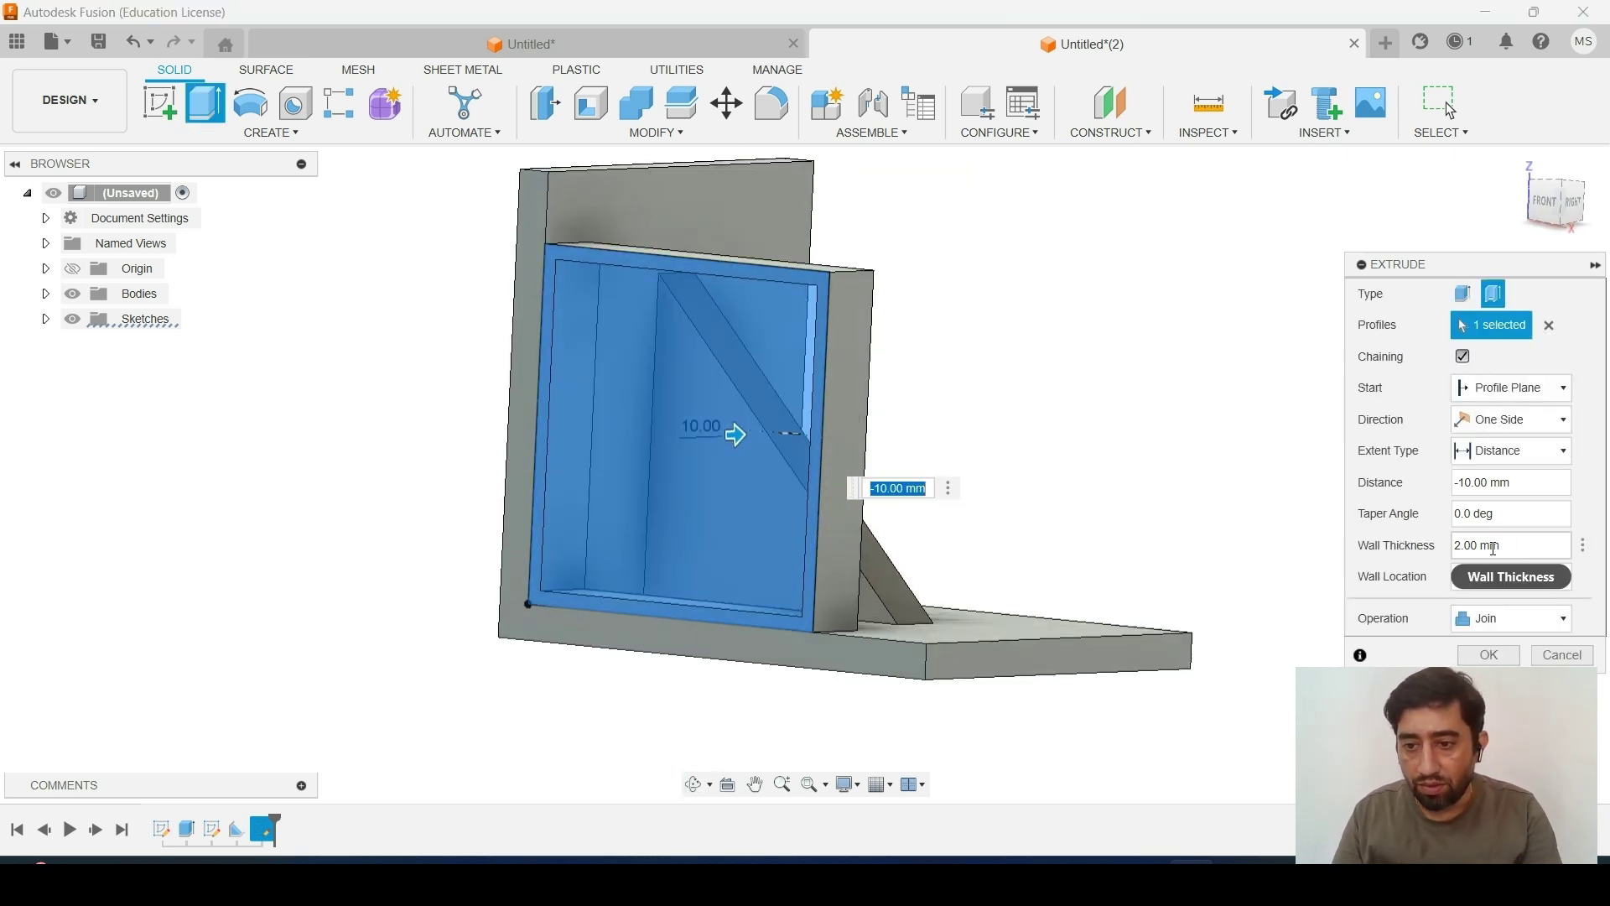
left_click(1500, 586)
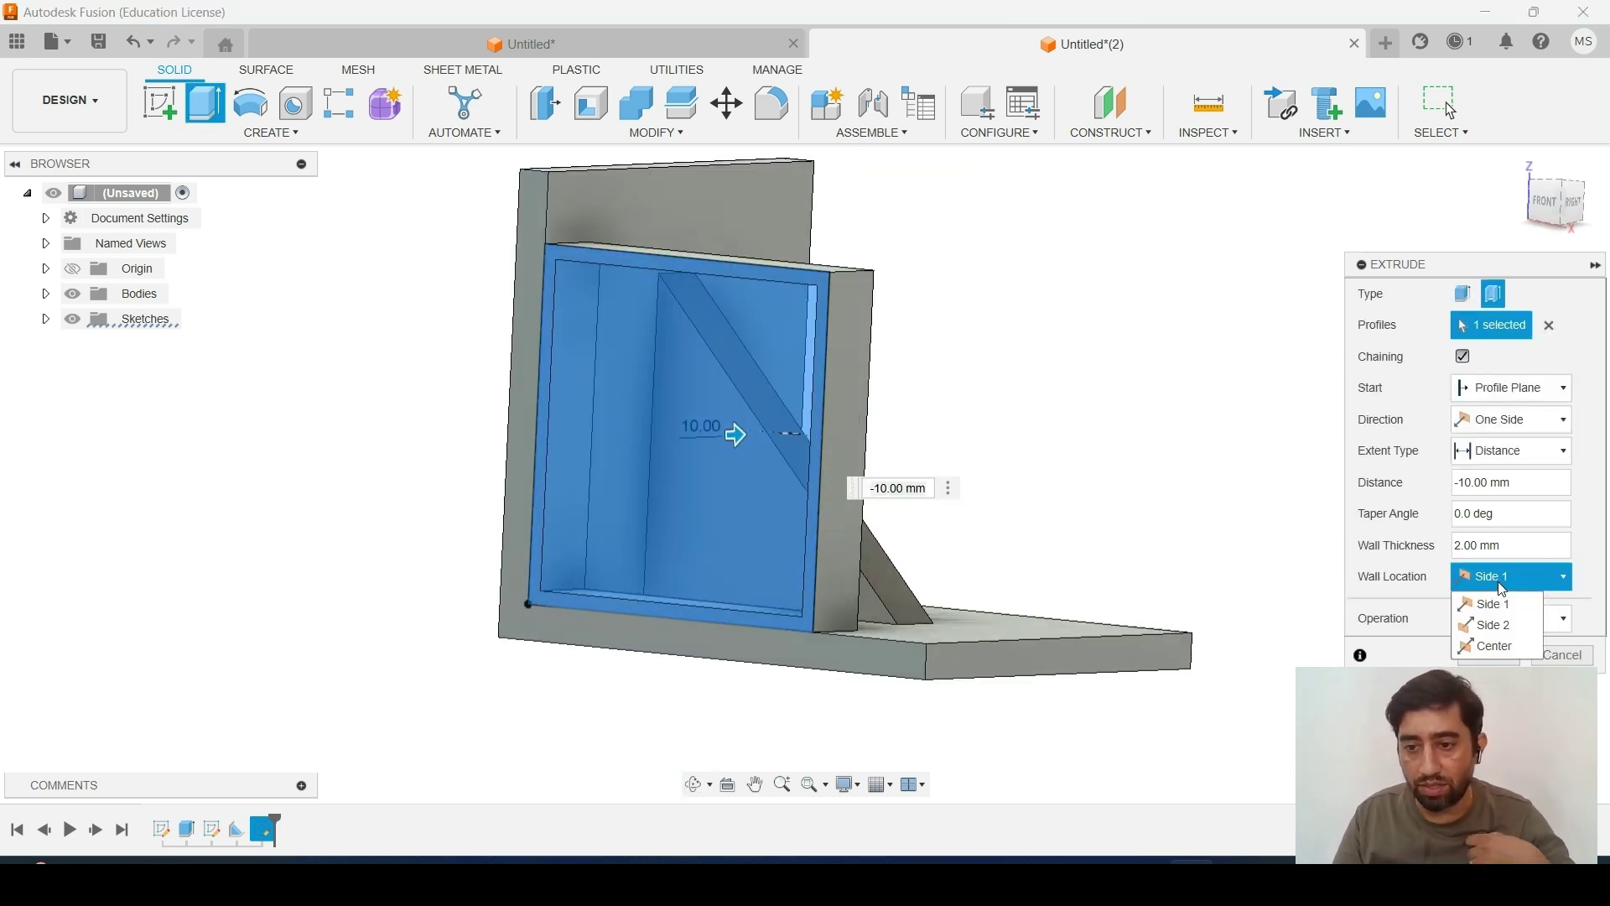
left_click(1497, 639)
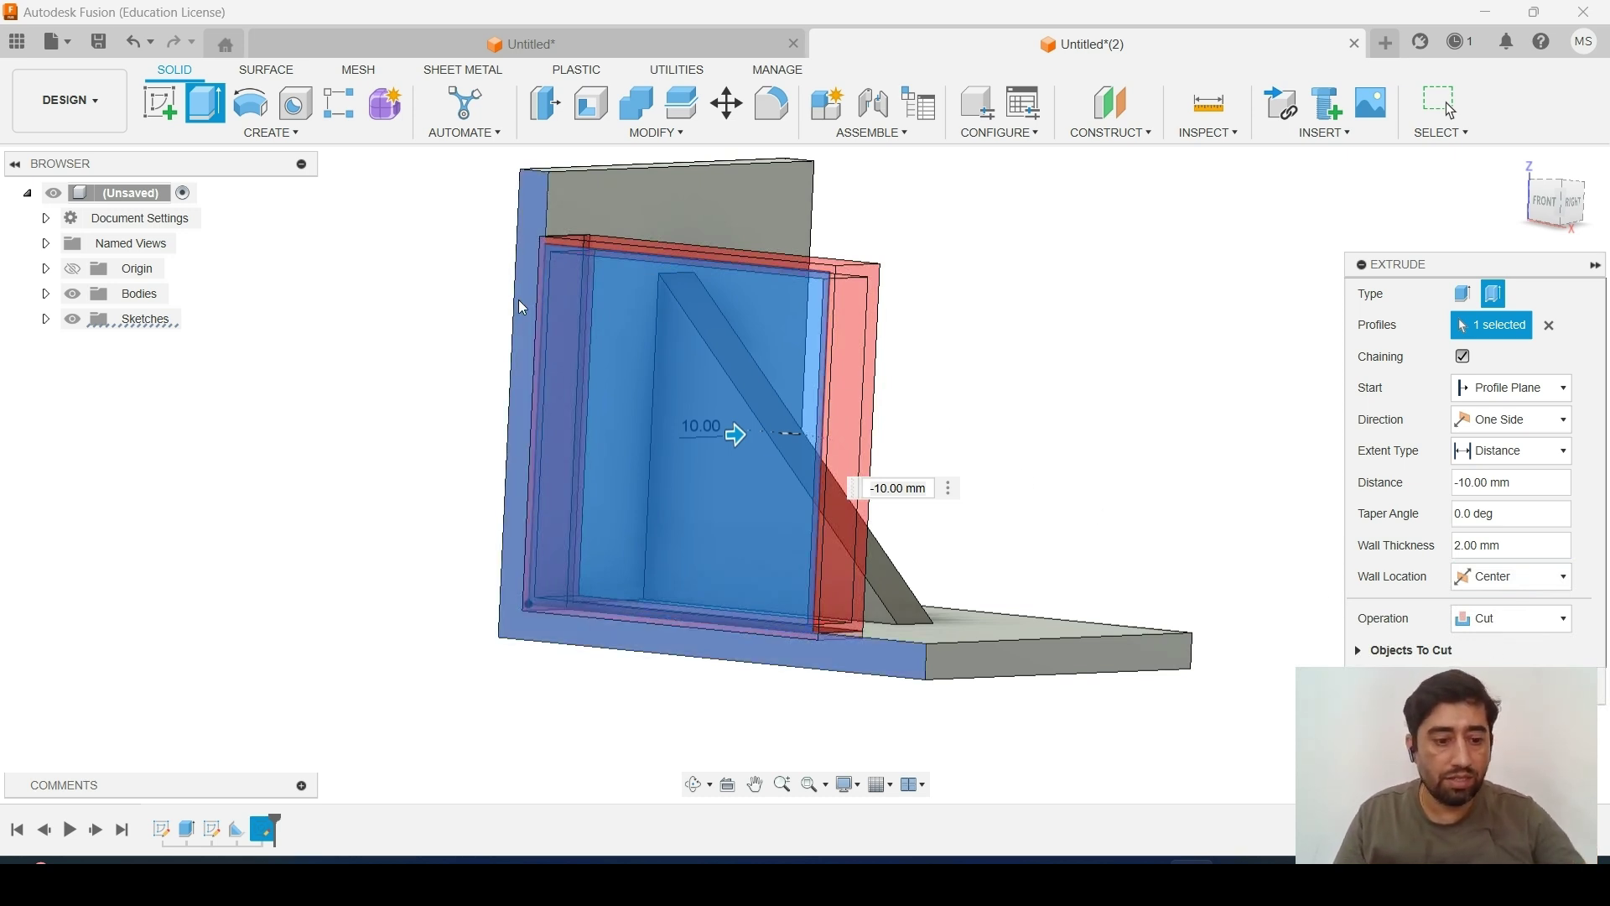
middle_click_drag(527, 327, 617, 310, "shift")
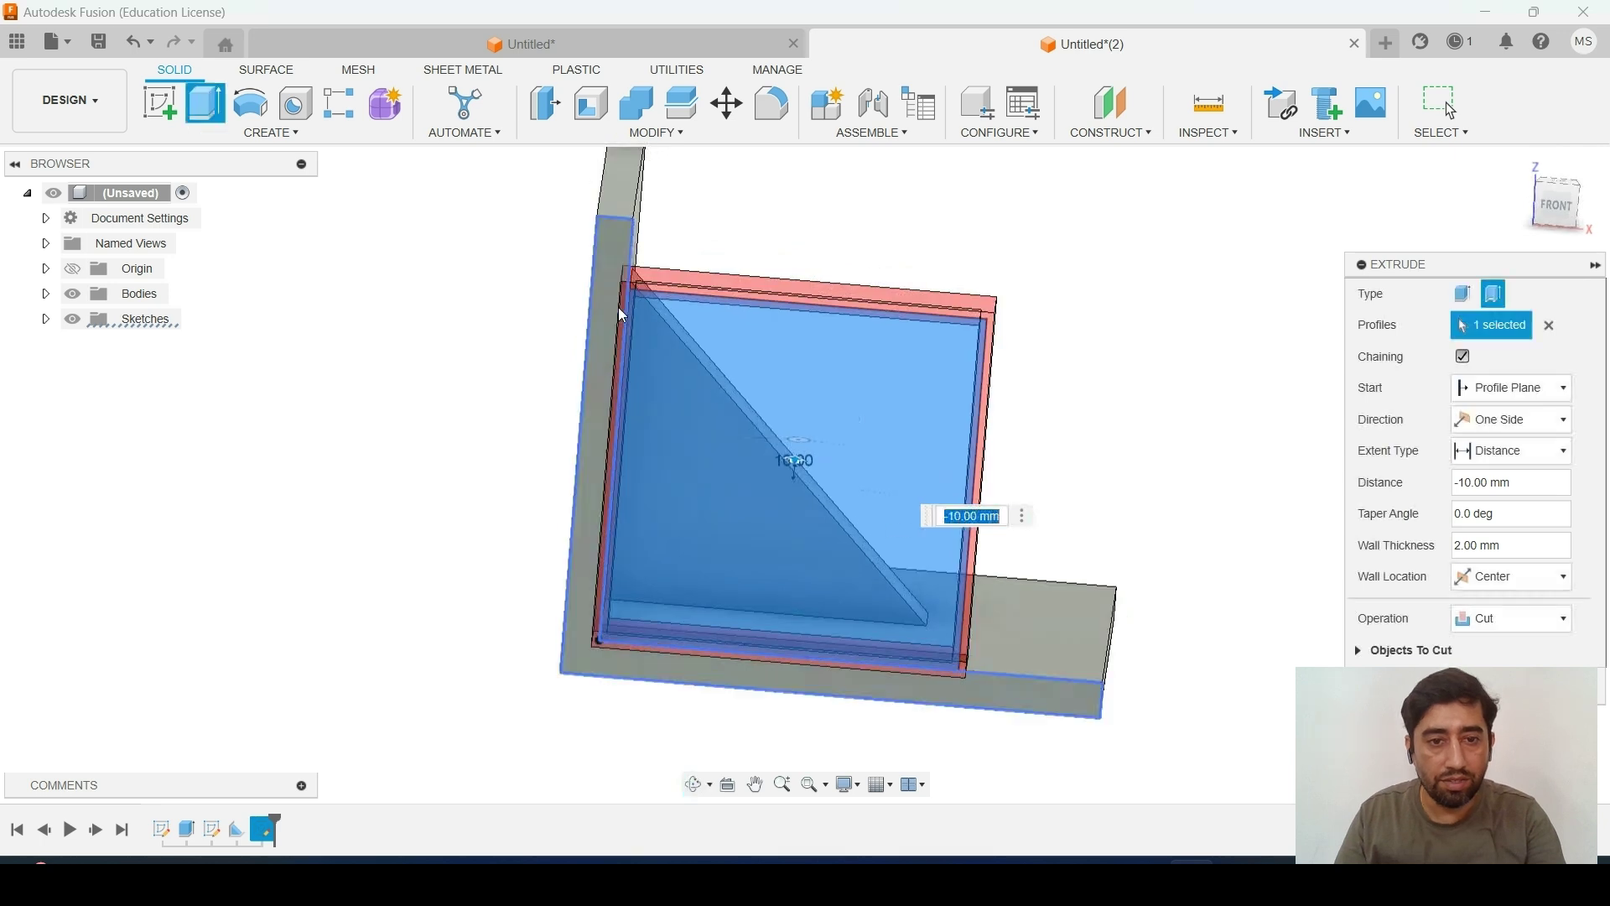
scroll(626, 341, "up", 4)
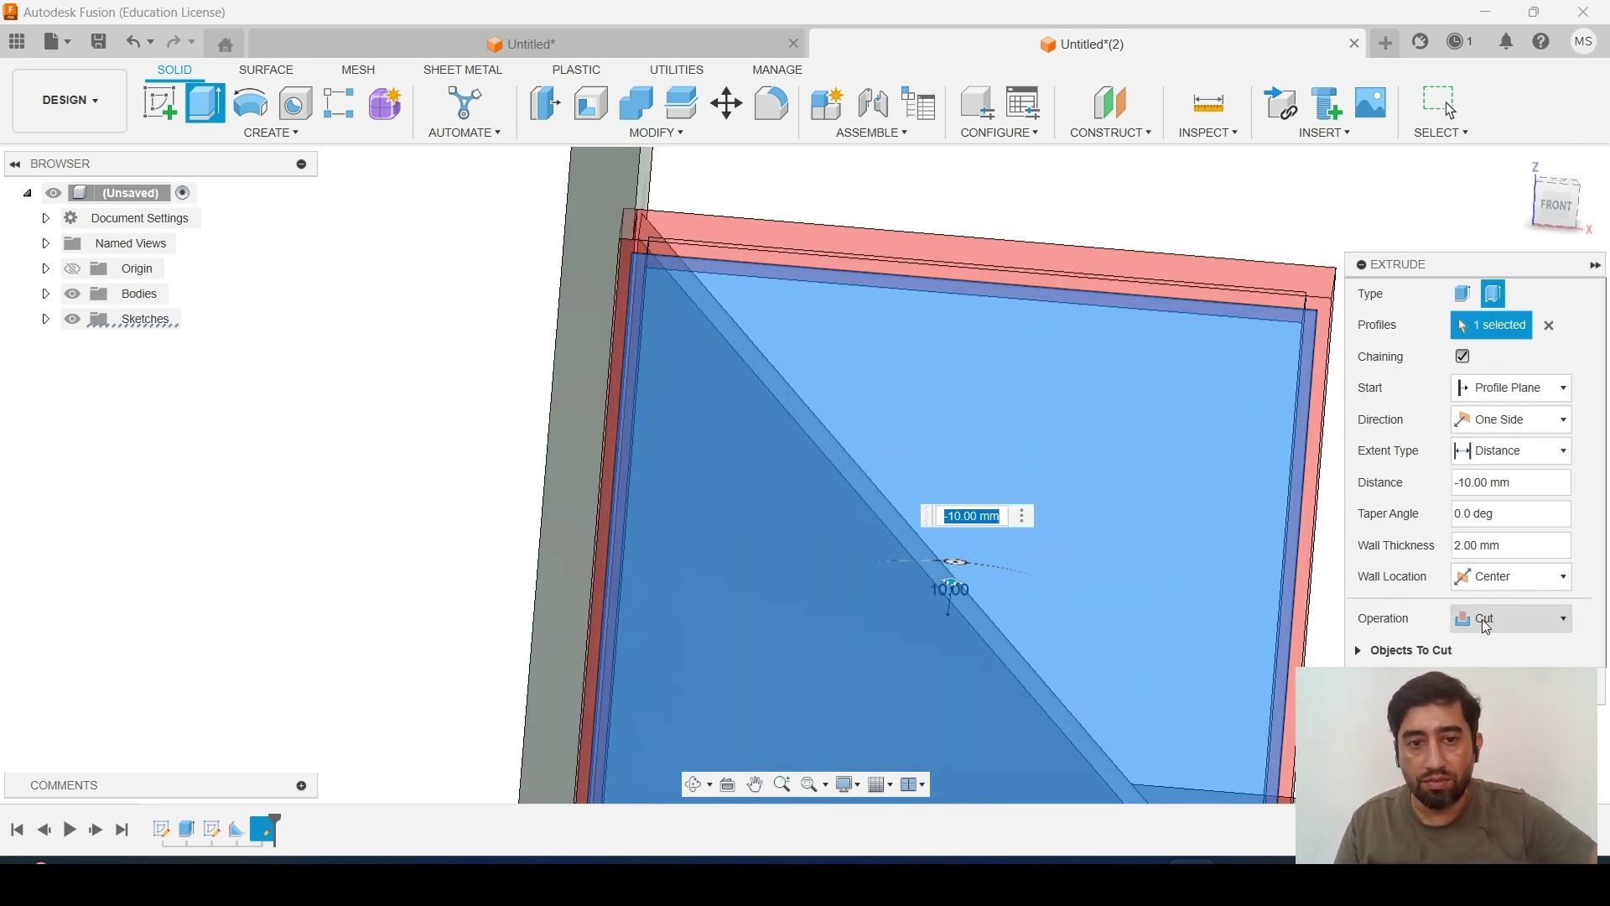
left_click(1446, 102)
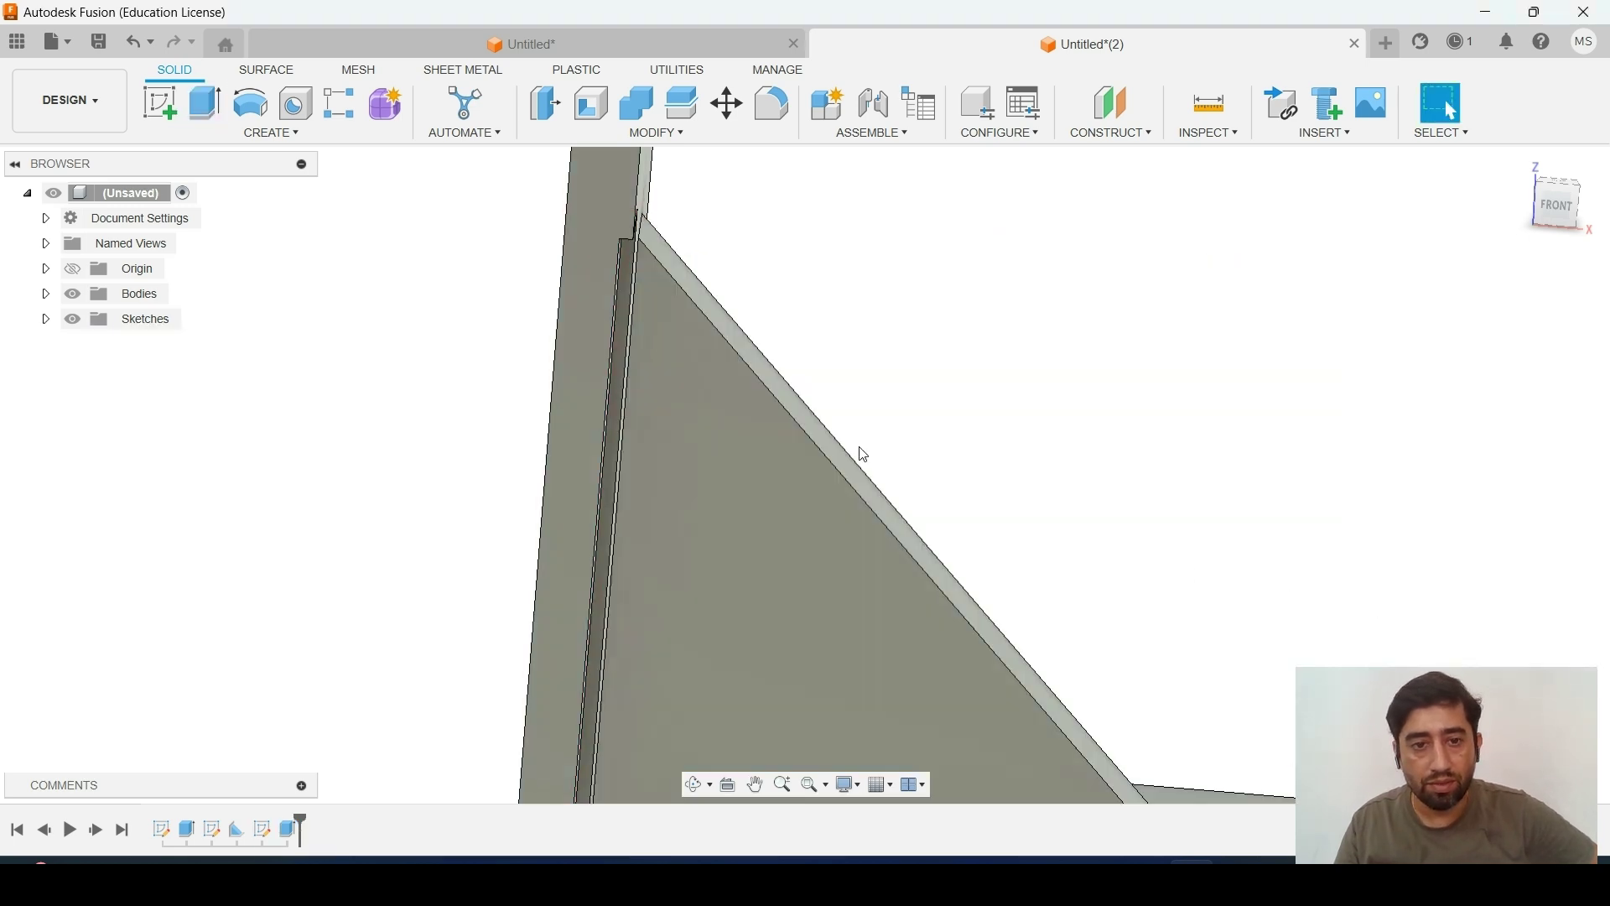
scroll(855, 453, "up", 2)
middle_click_drag(665, 442, 626, 436, "shift")
scroll(623, 440, "down", 3)
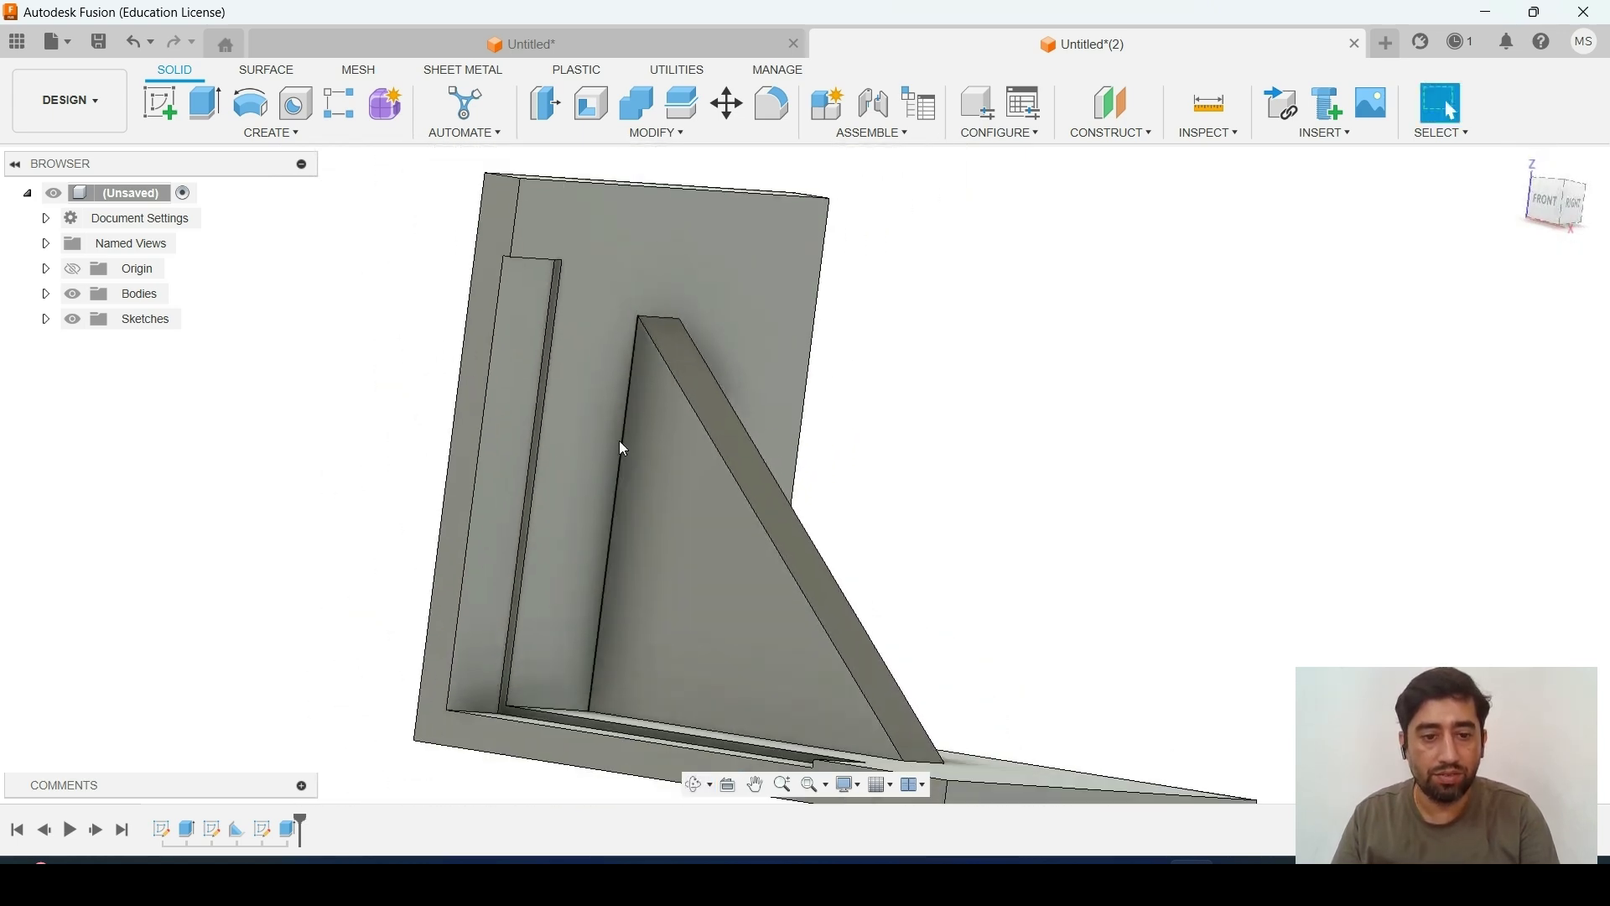
Edit the thin extrude feature to change its operation to Join
double_click(287, 829)
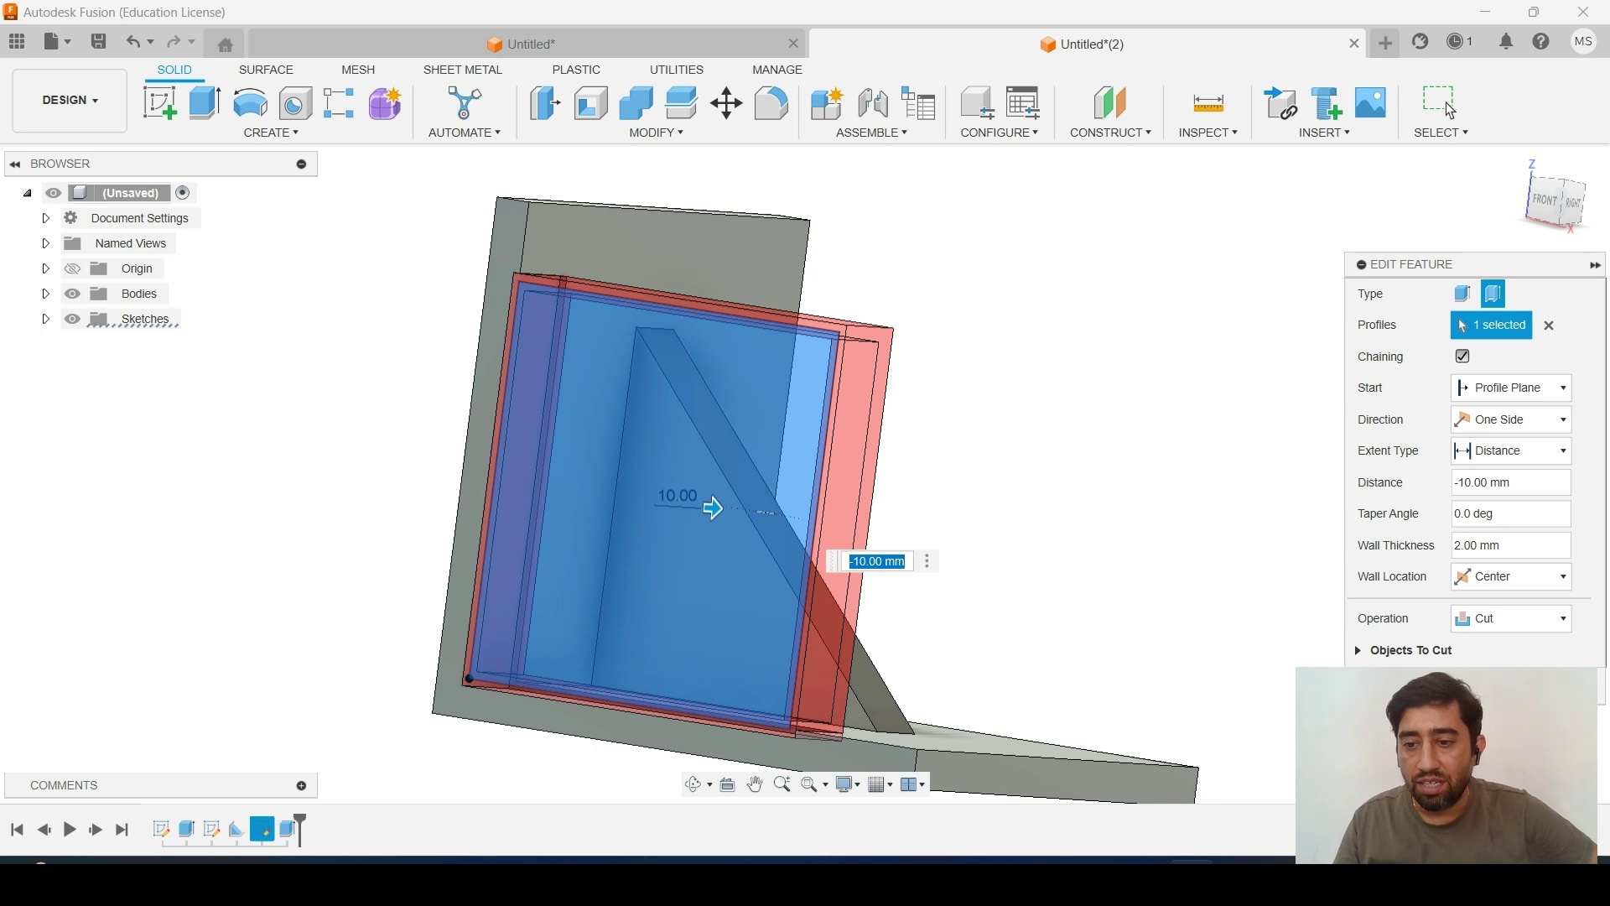
left_click(1508, 620)
left_click(1491, 648)
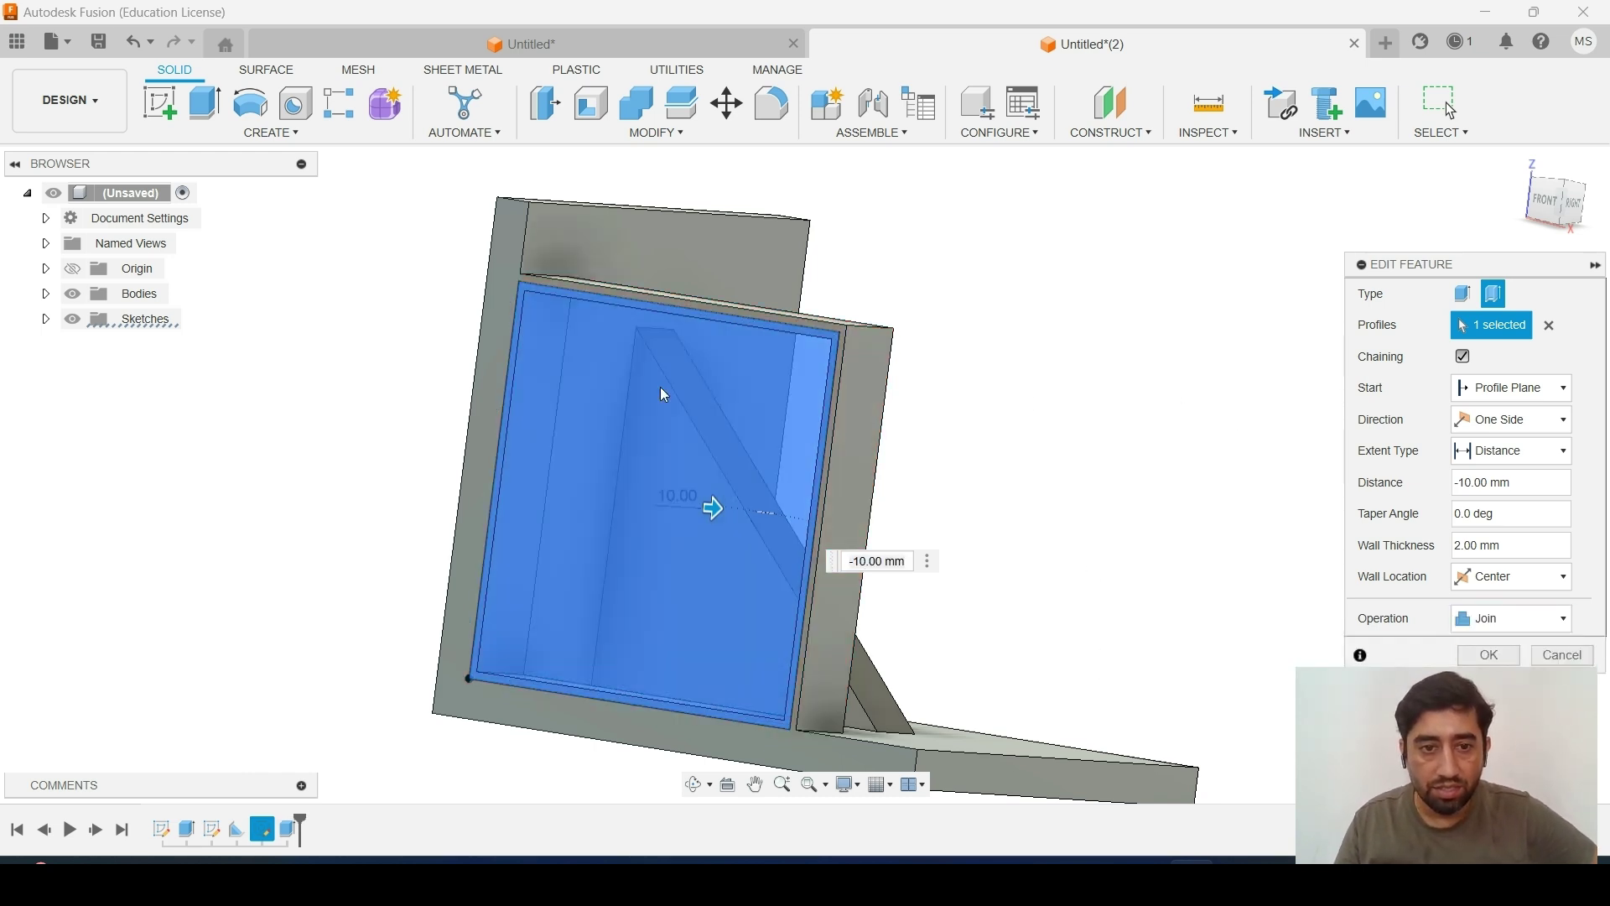
scroll(450, 338, "up", 3)
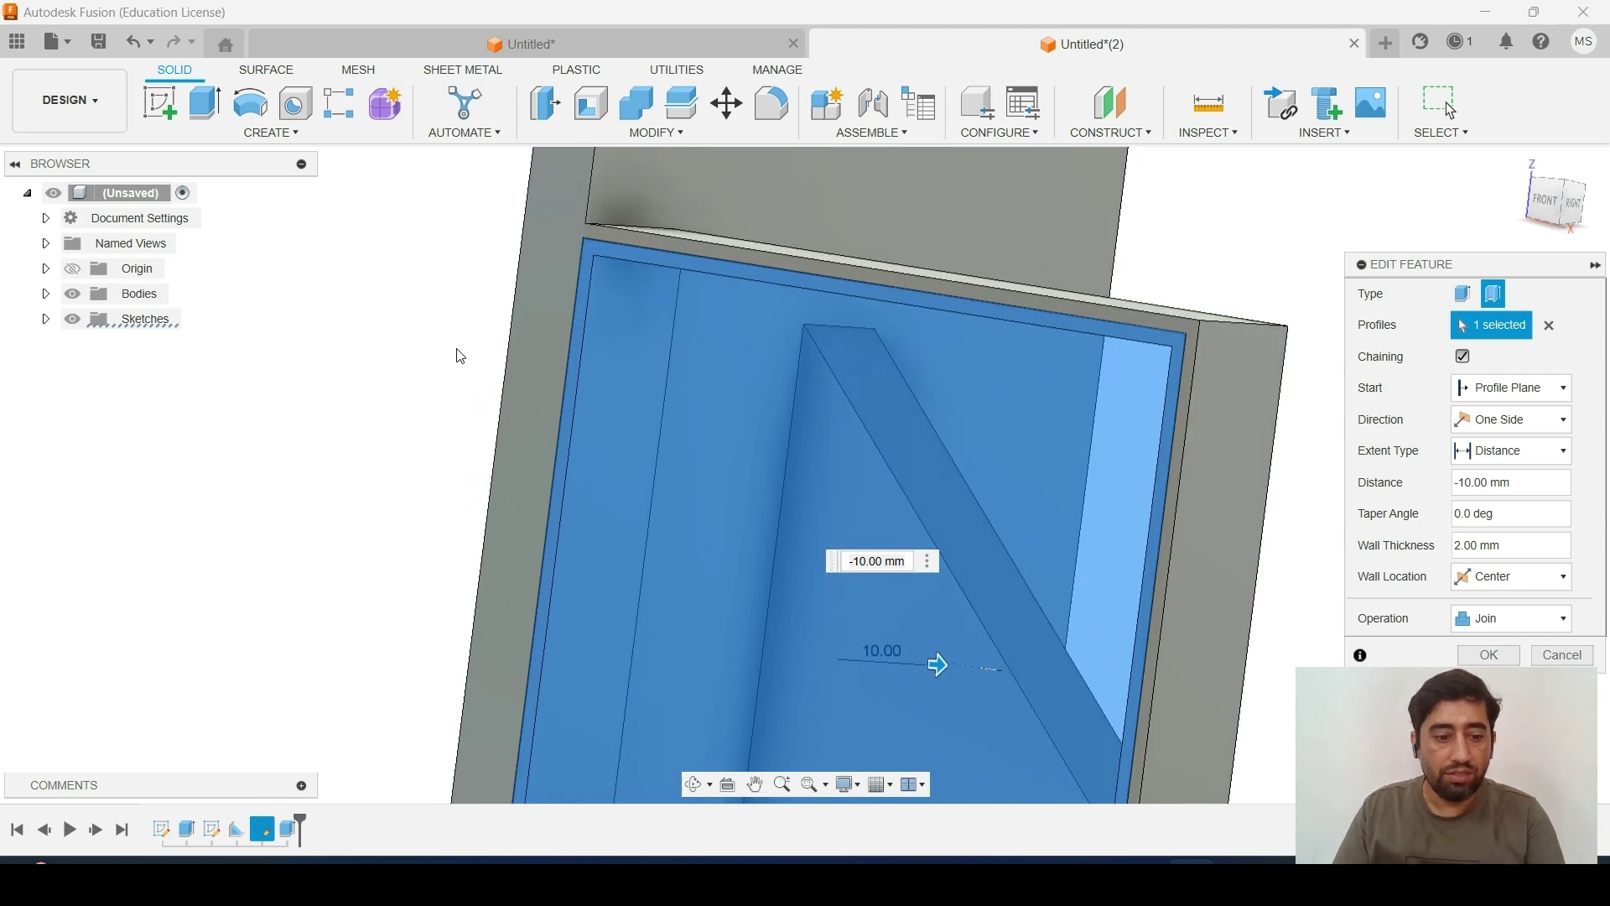
middle_click_drag(452, 349, 528, 384, "shift")
scroll(895, 334, "down", 4)
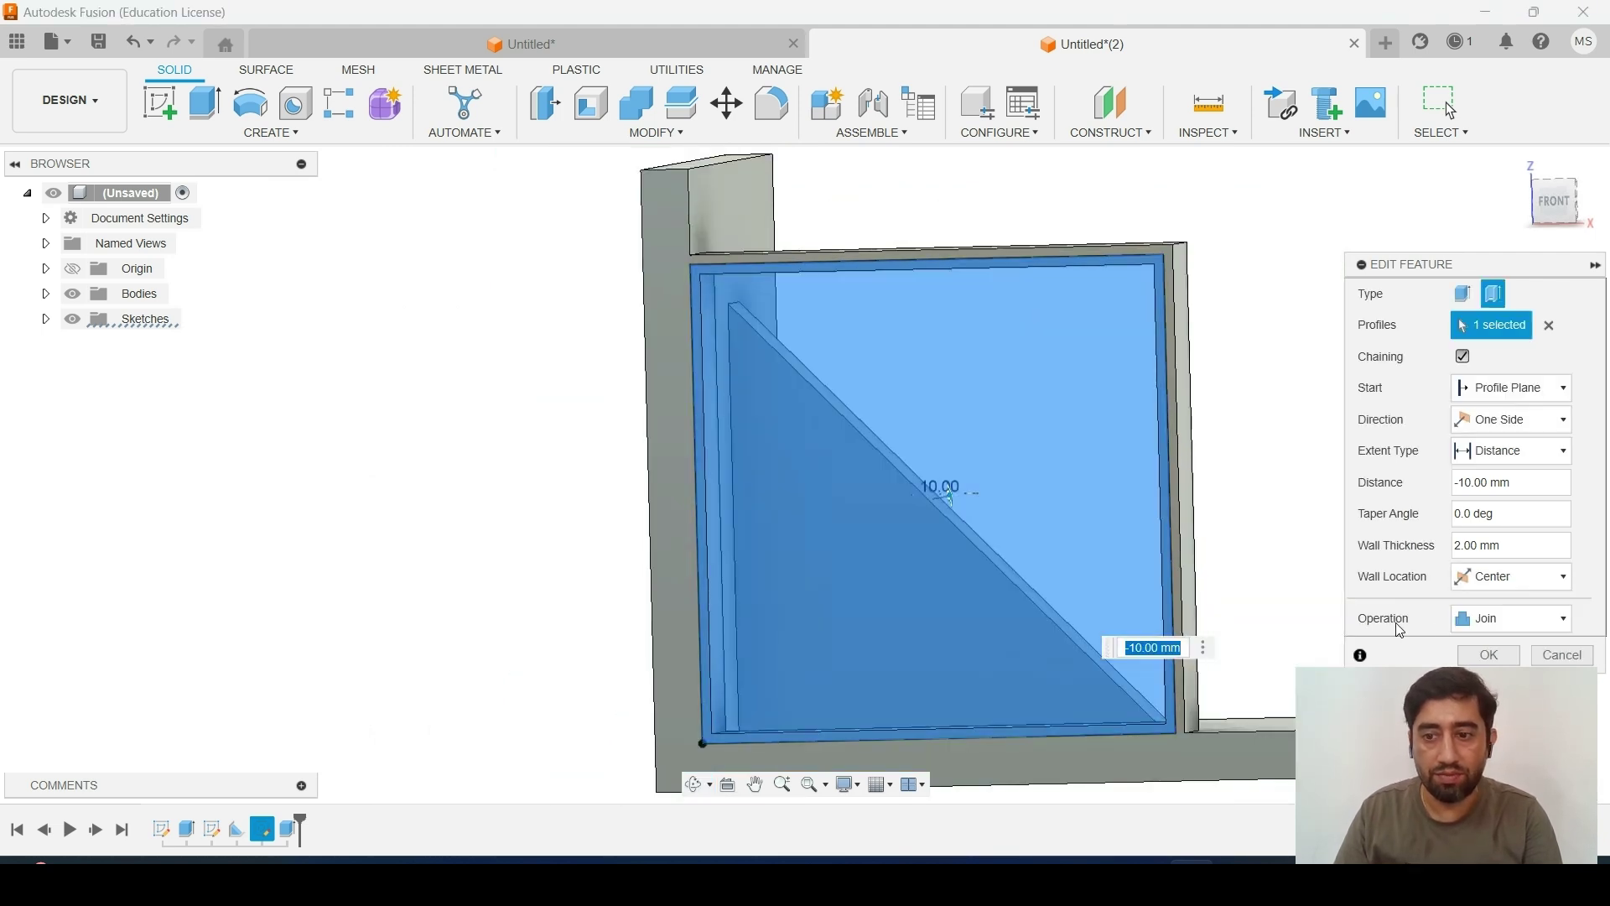
left_click(1488, 655)
middle_click_drag(1348, 481, 880, 439, "shift")
scroll(964, 486, "down", 2)
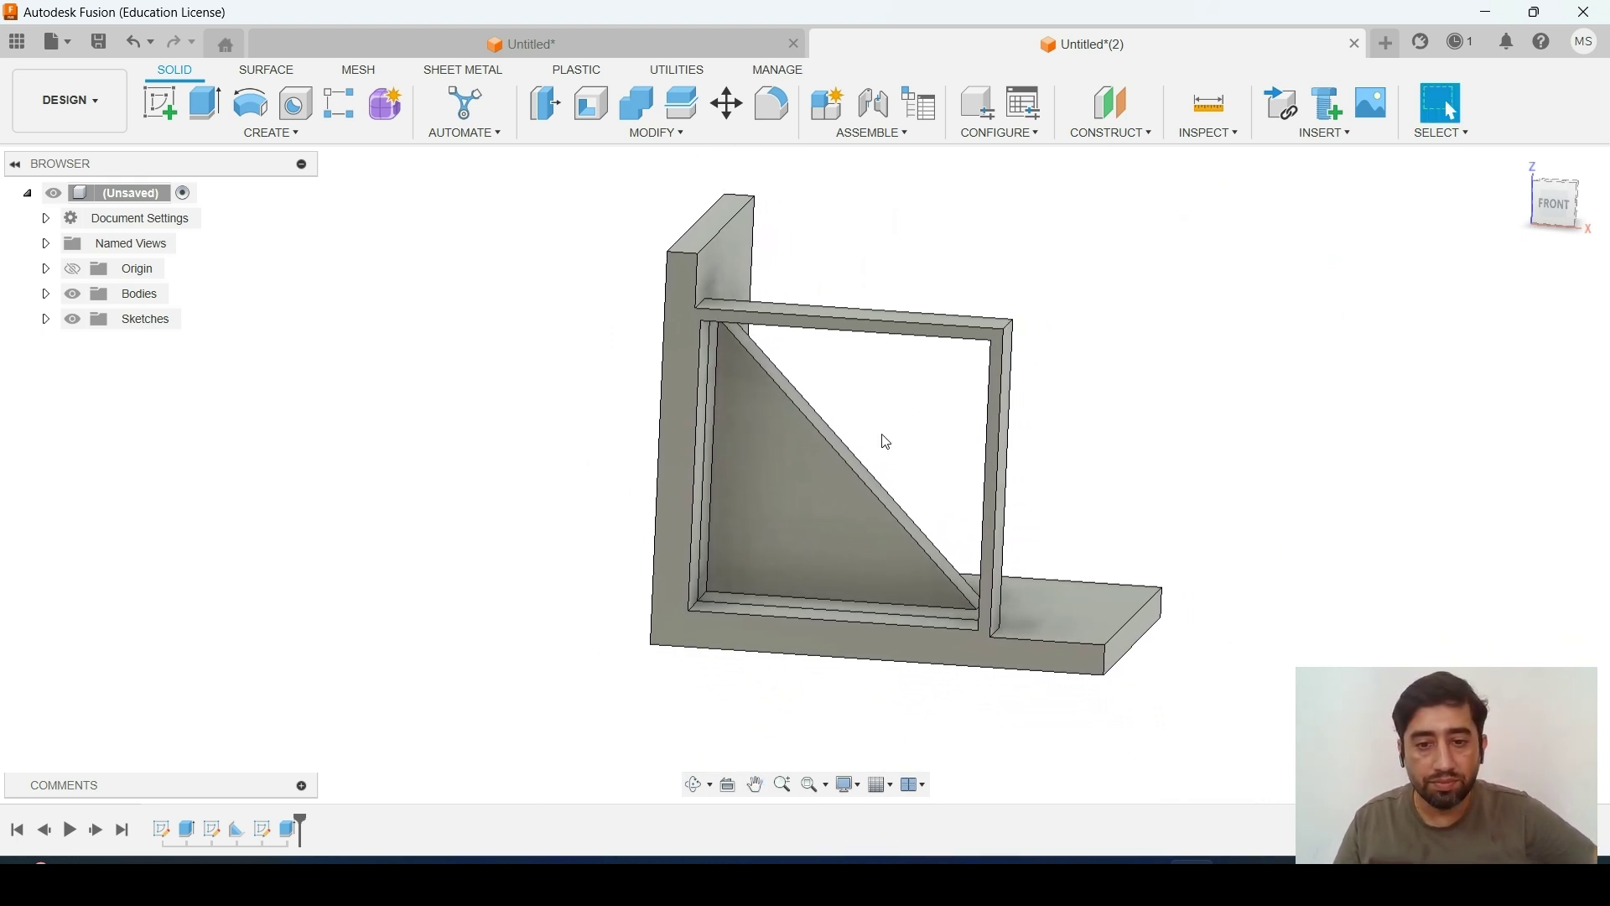
left_click(268, 140)
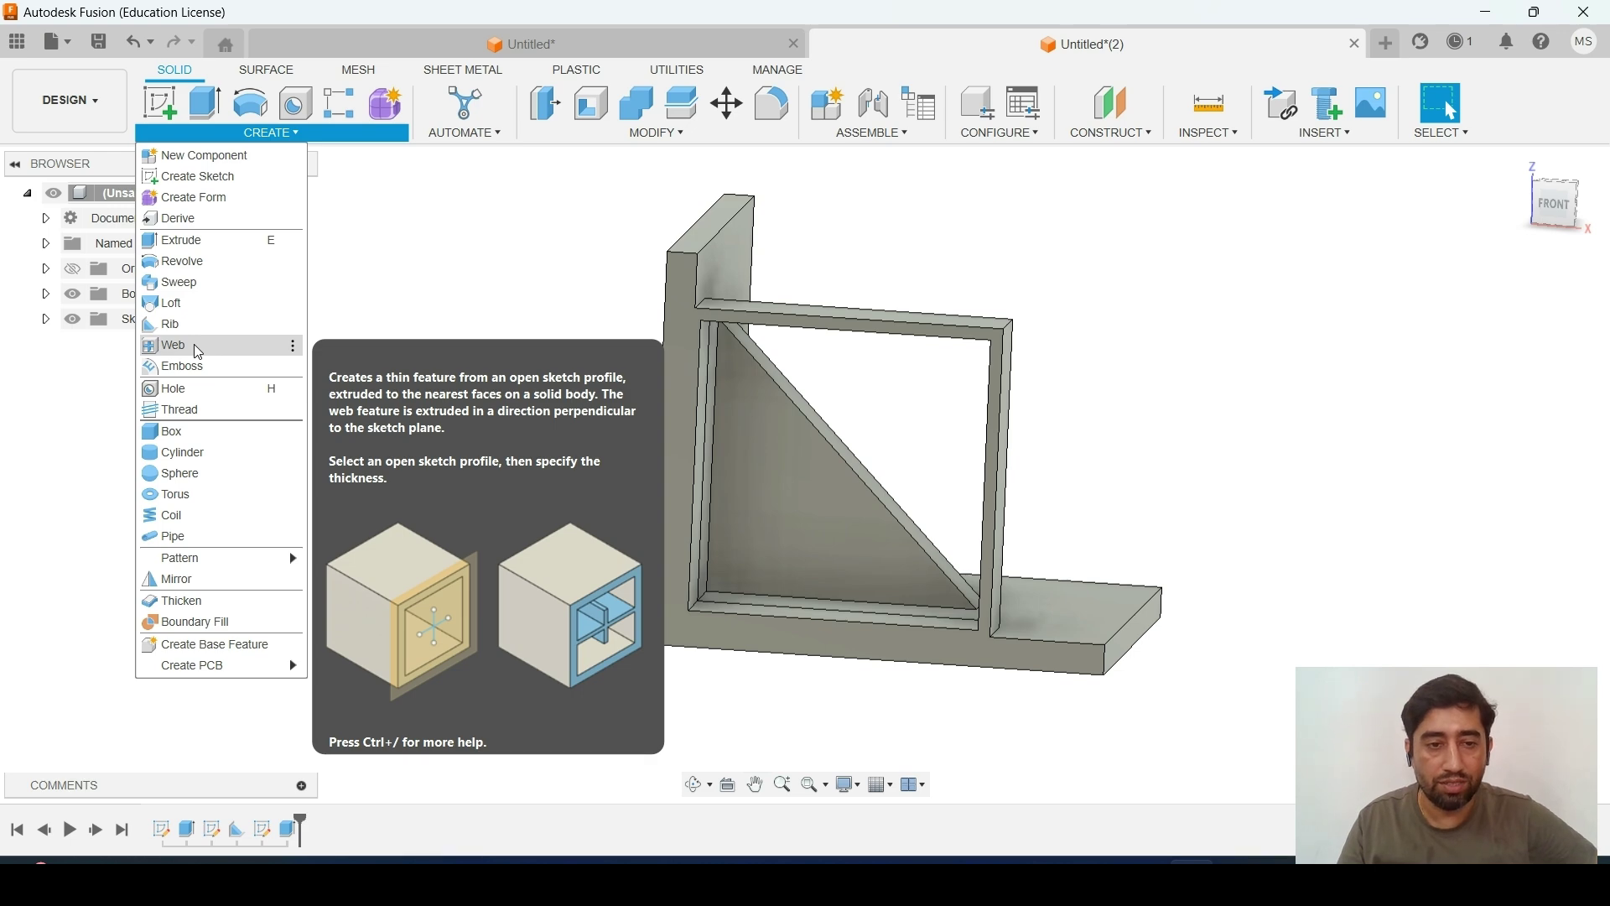
left_click(372, 286)
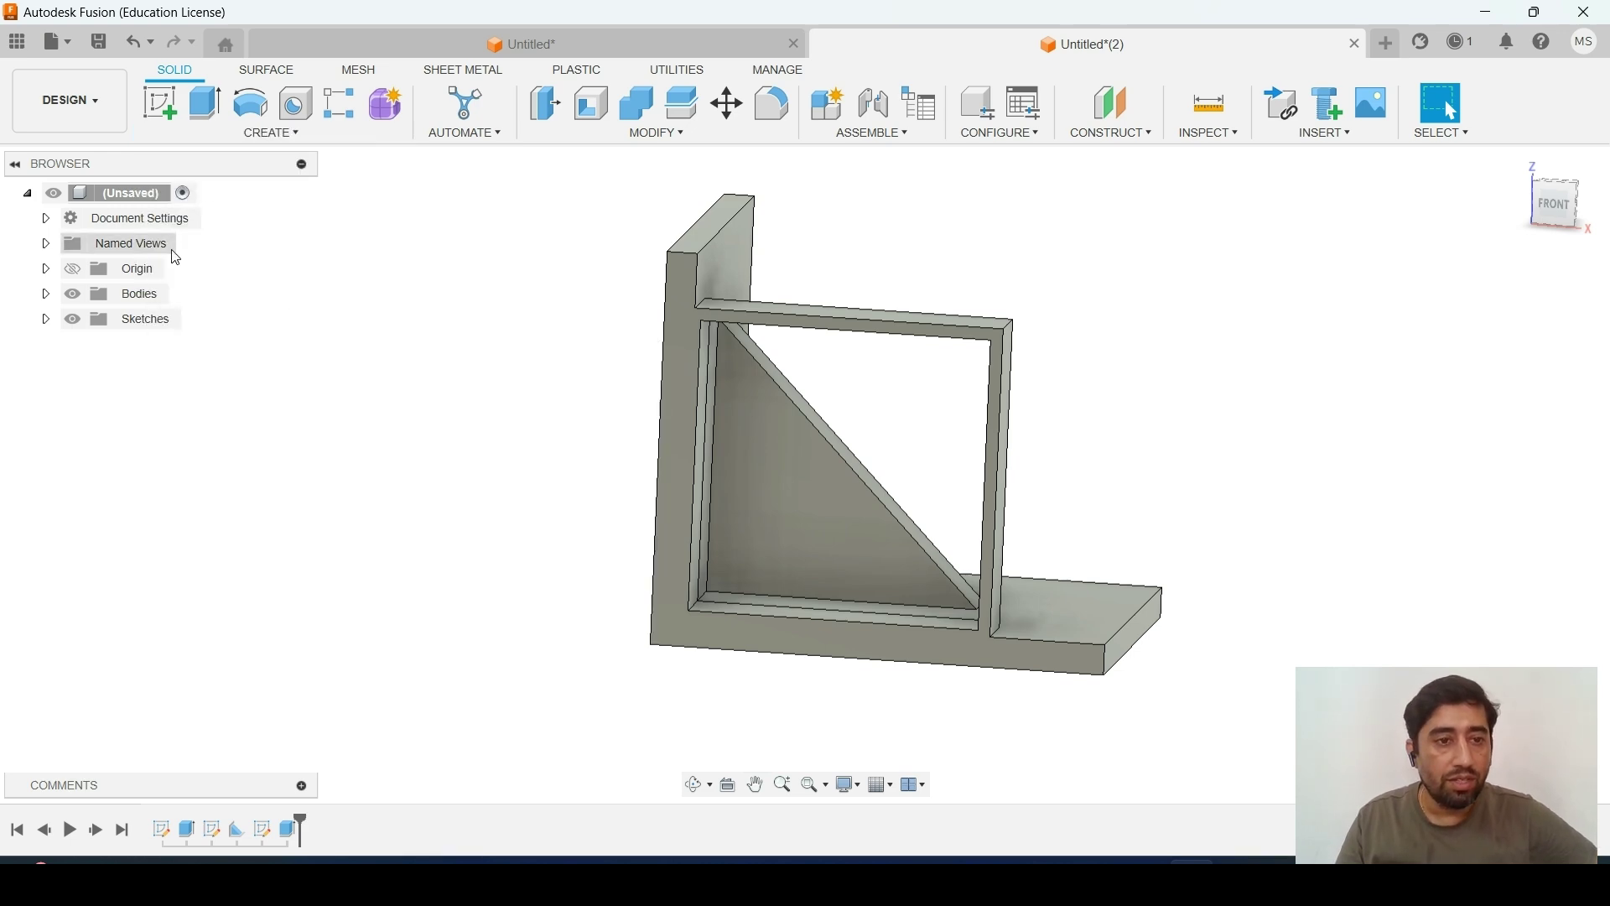
Start a sketch on the front face of the square frame and draw a vertical line near the middle of its opening
left_click(162, 106)
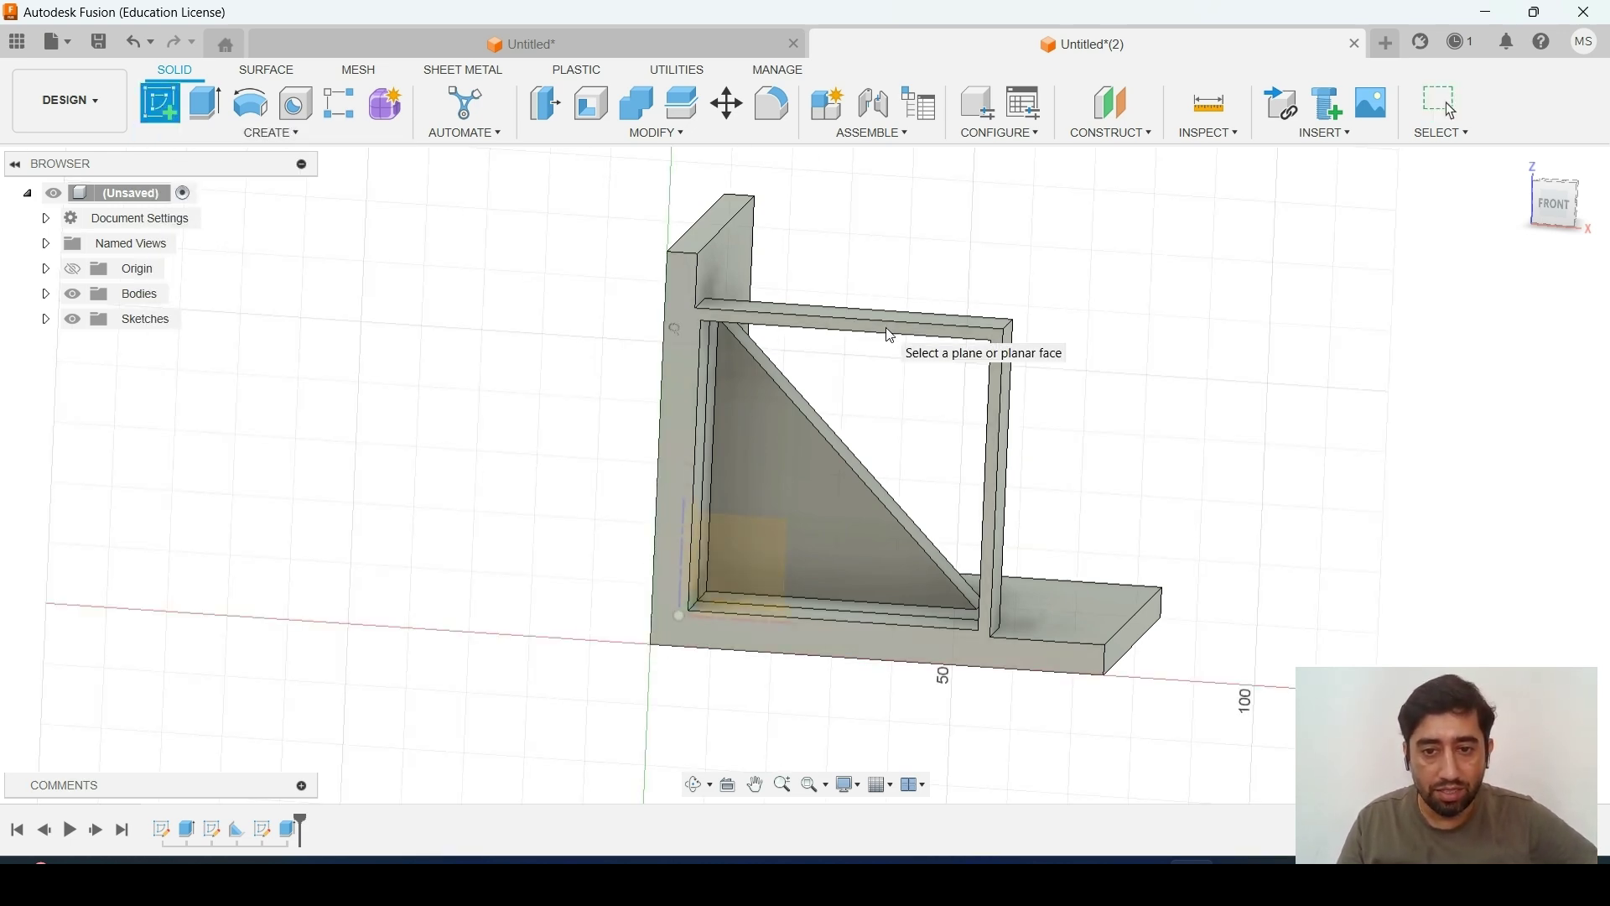
left_click(887, 332)
scroll(805, 486, "up", 3)
key("l")
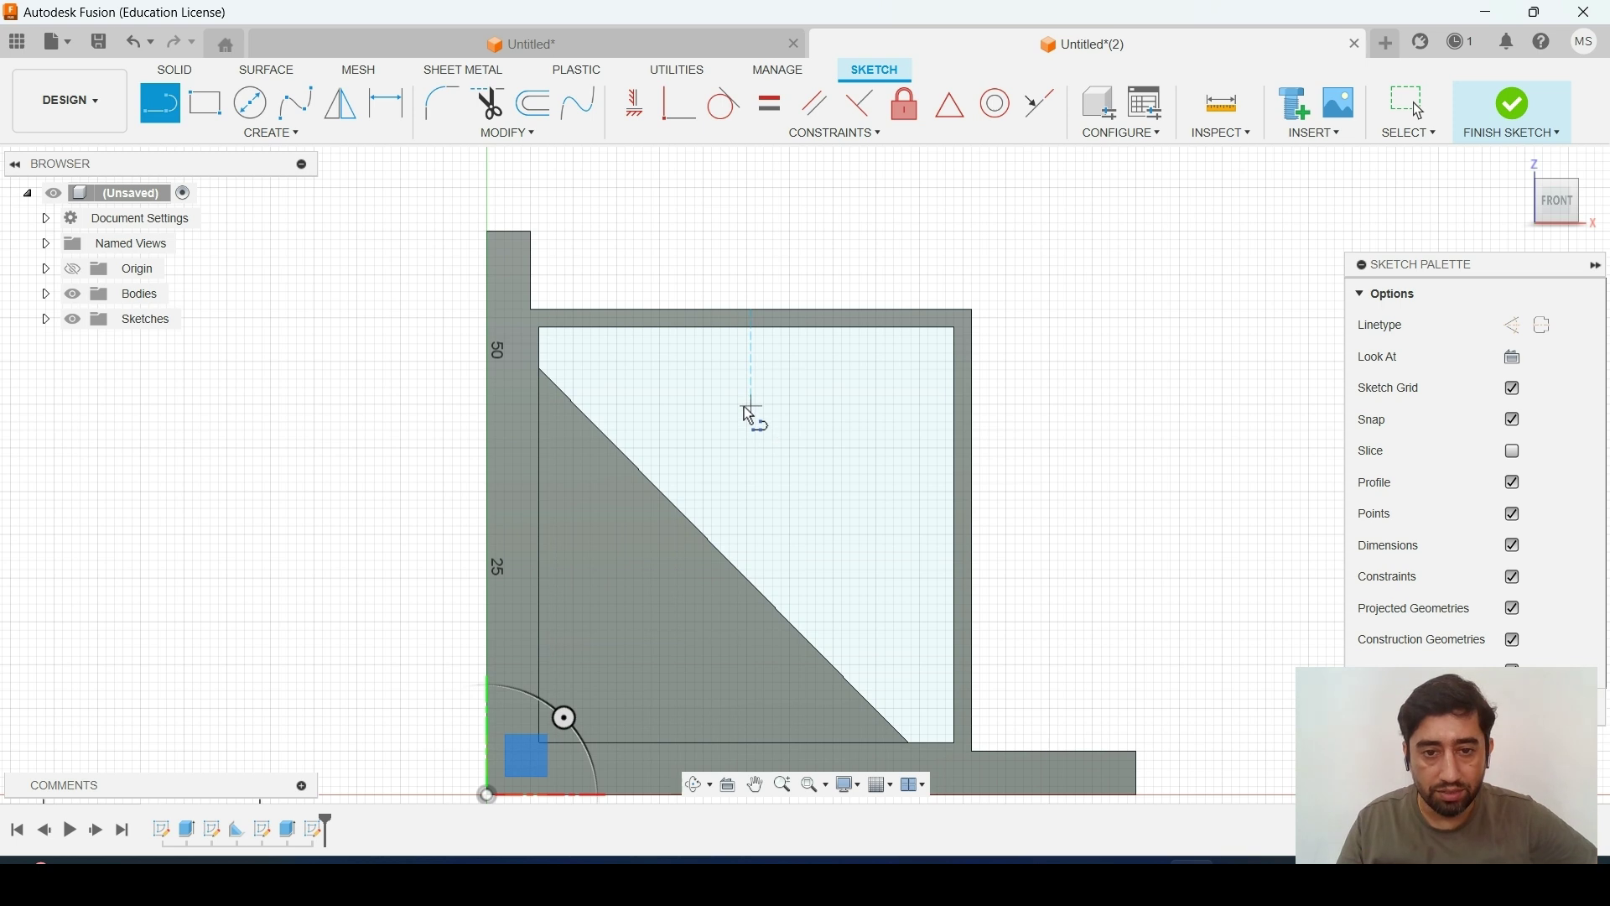
left_click(751, 409)
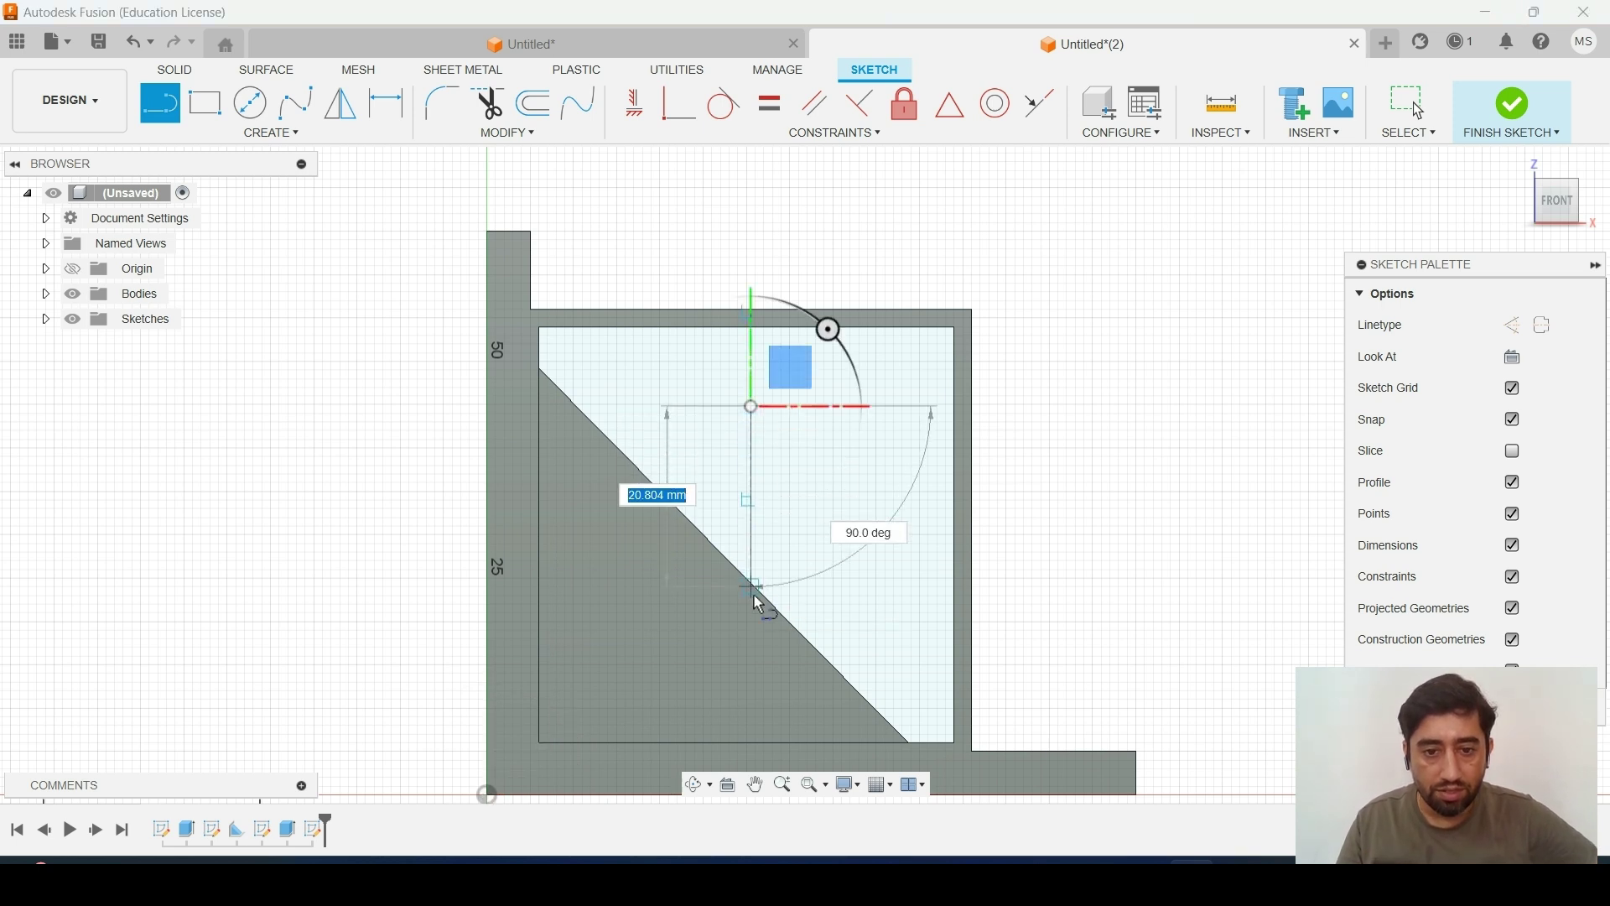
left_click(752, 665)
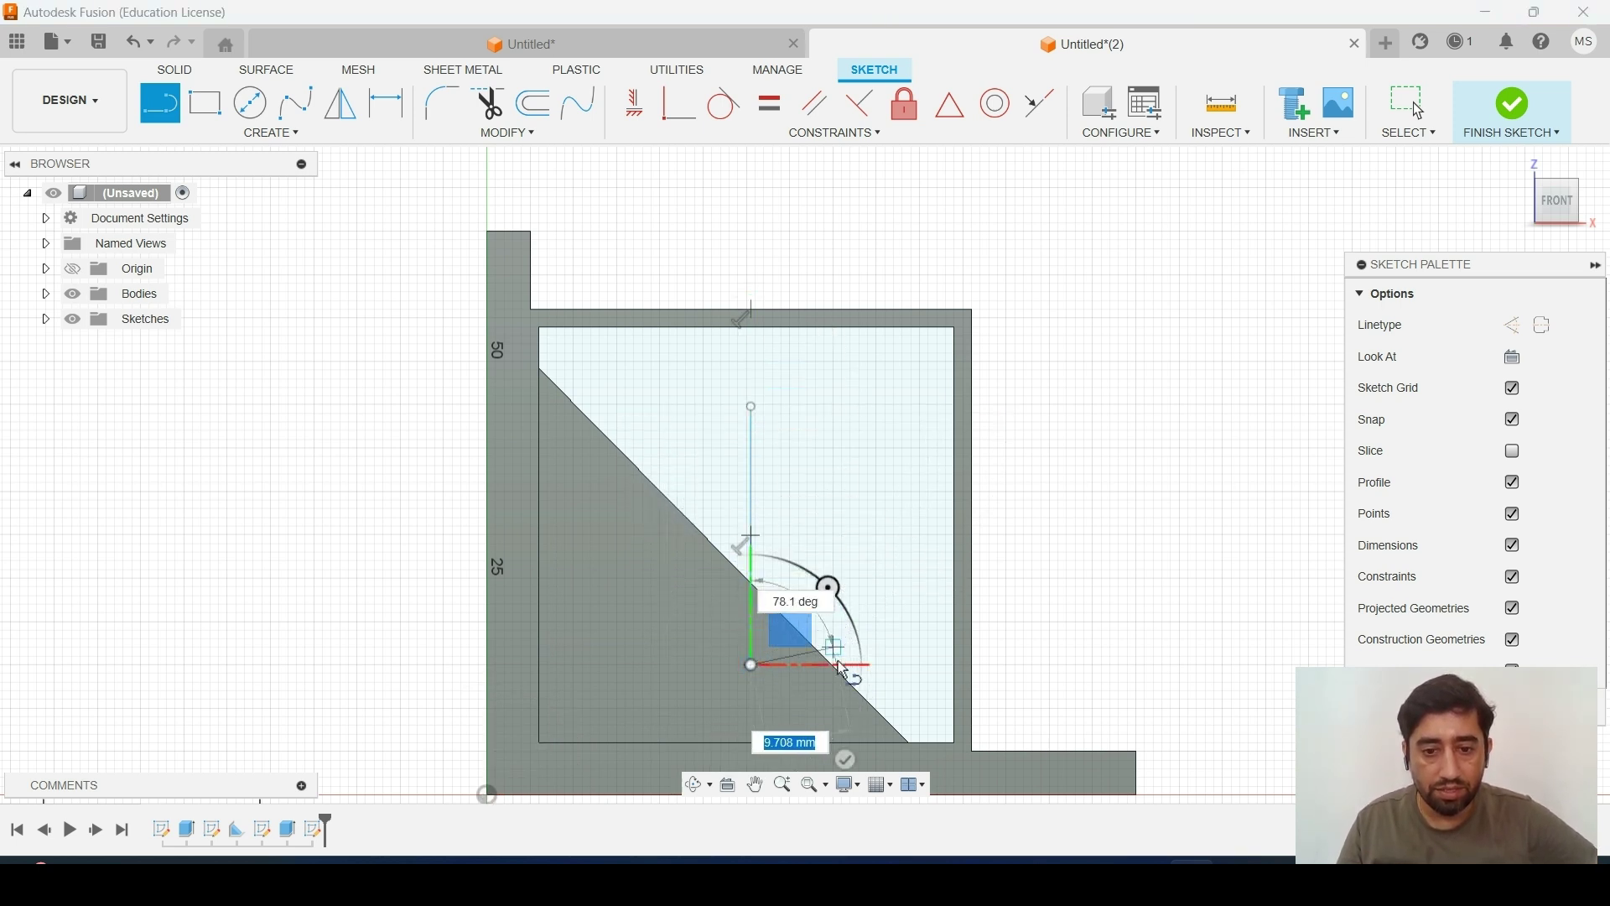
key("Escape")
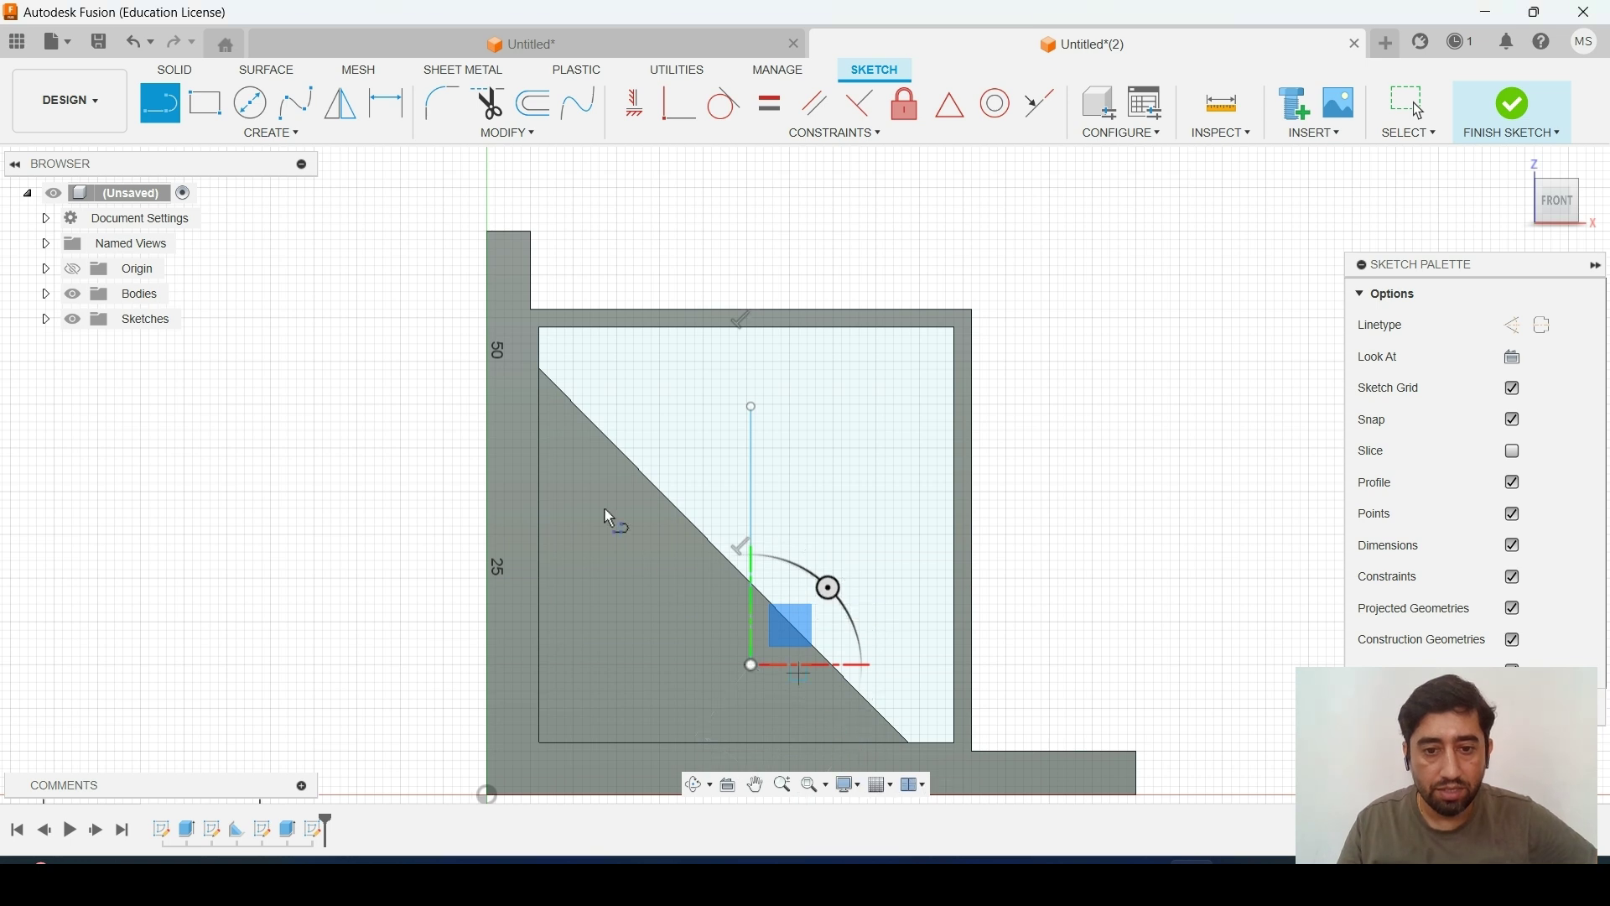
Draw two parallel horizontal lines across the vertical line inside the frame opening and finish the sketch
left_click(592, 466)
left_click(914, 465)
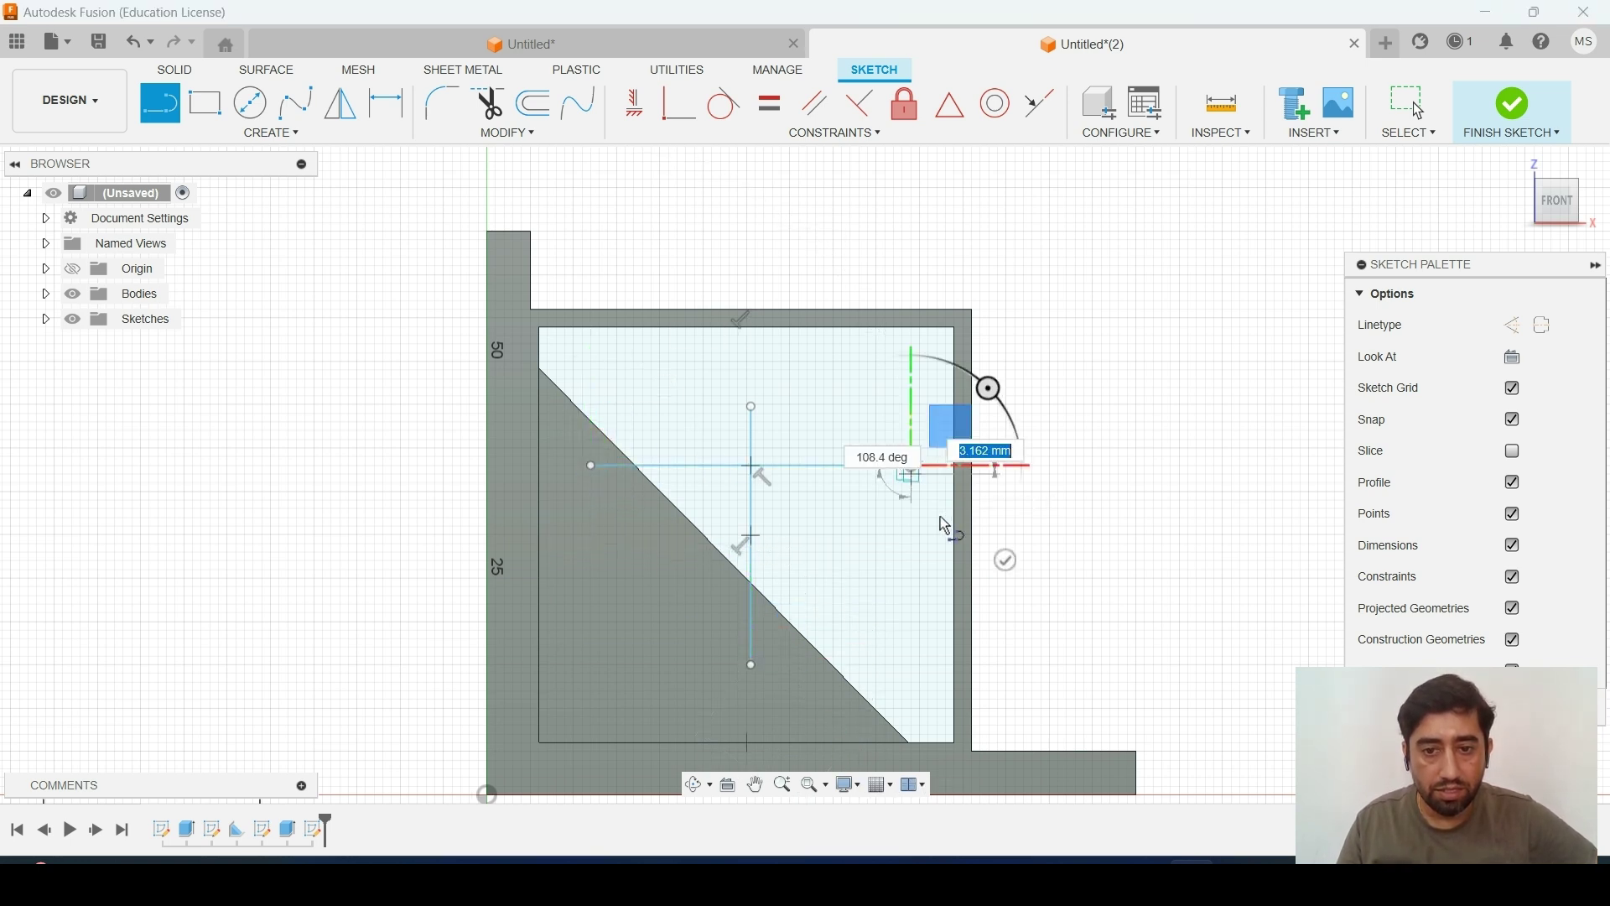
key("Escape")
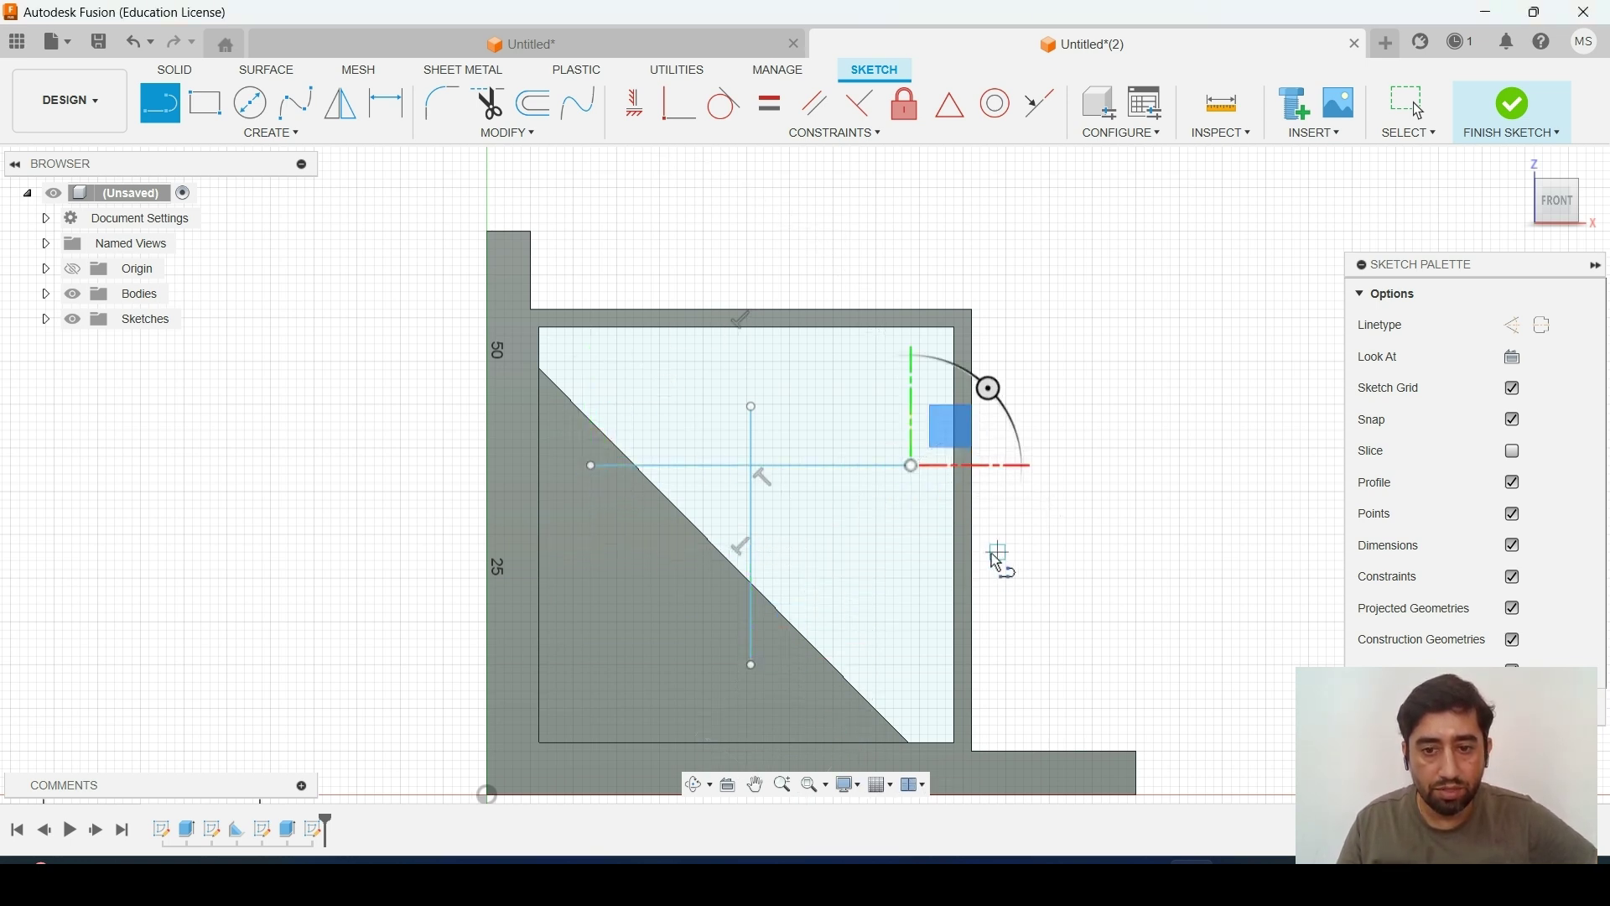
left_click(592, 572)
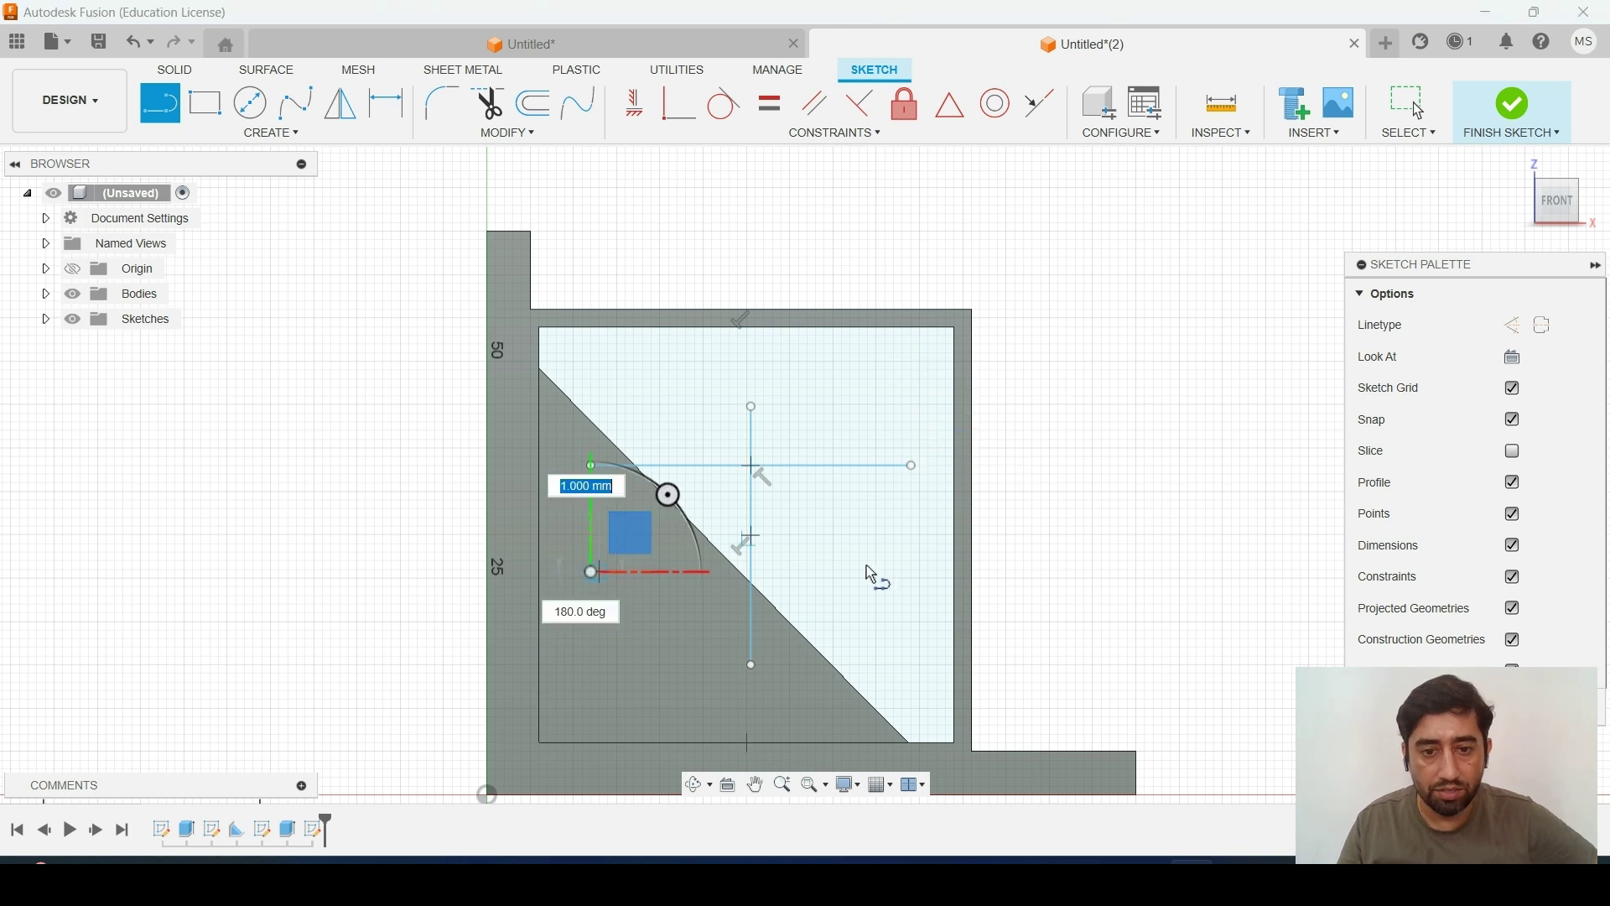
left_click(913, 572)
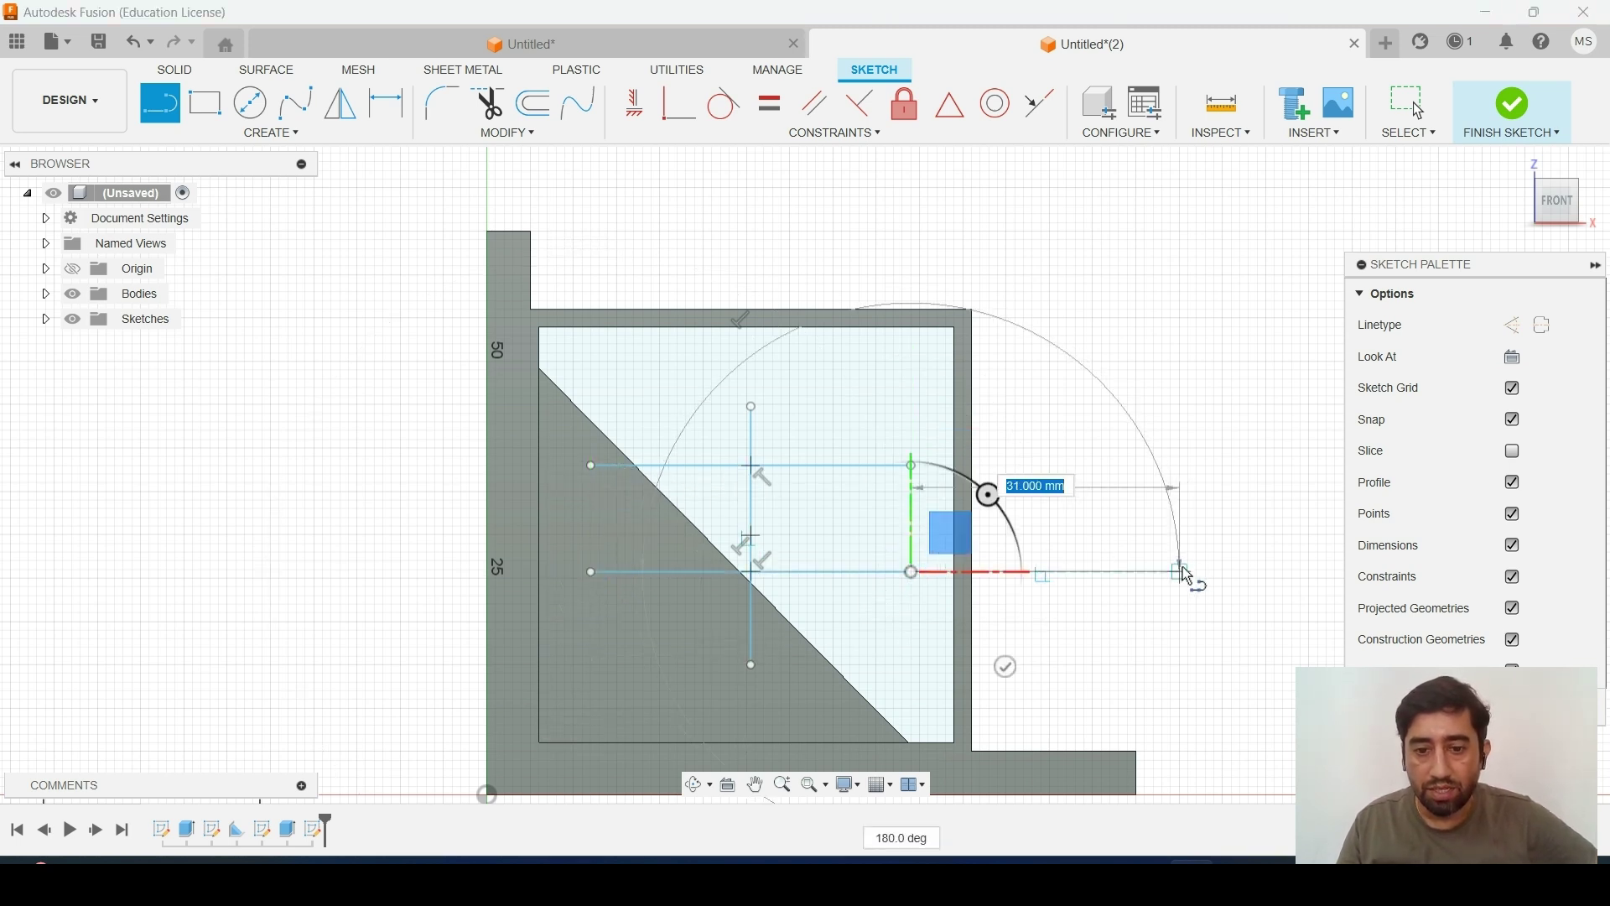
key("Escape")
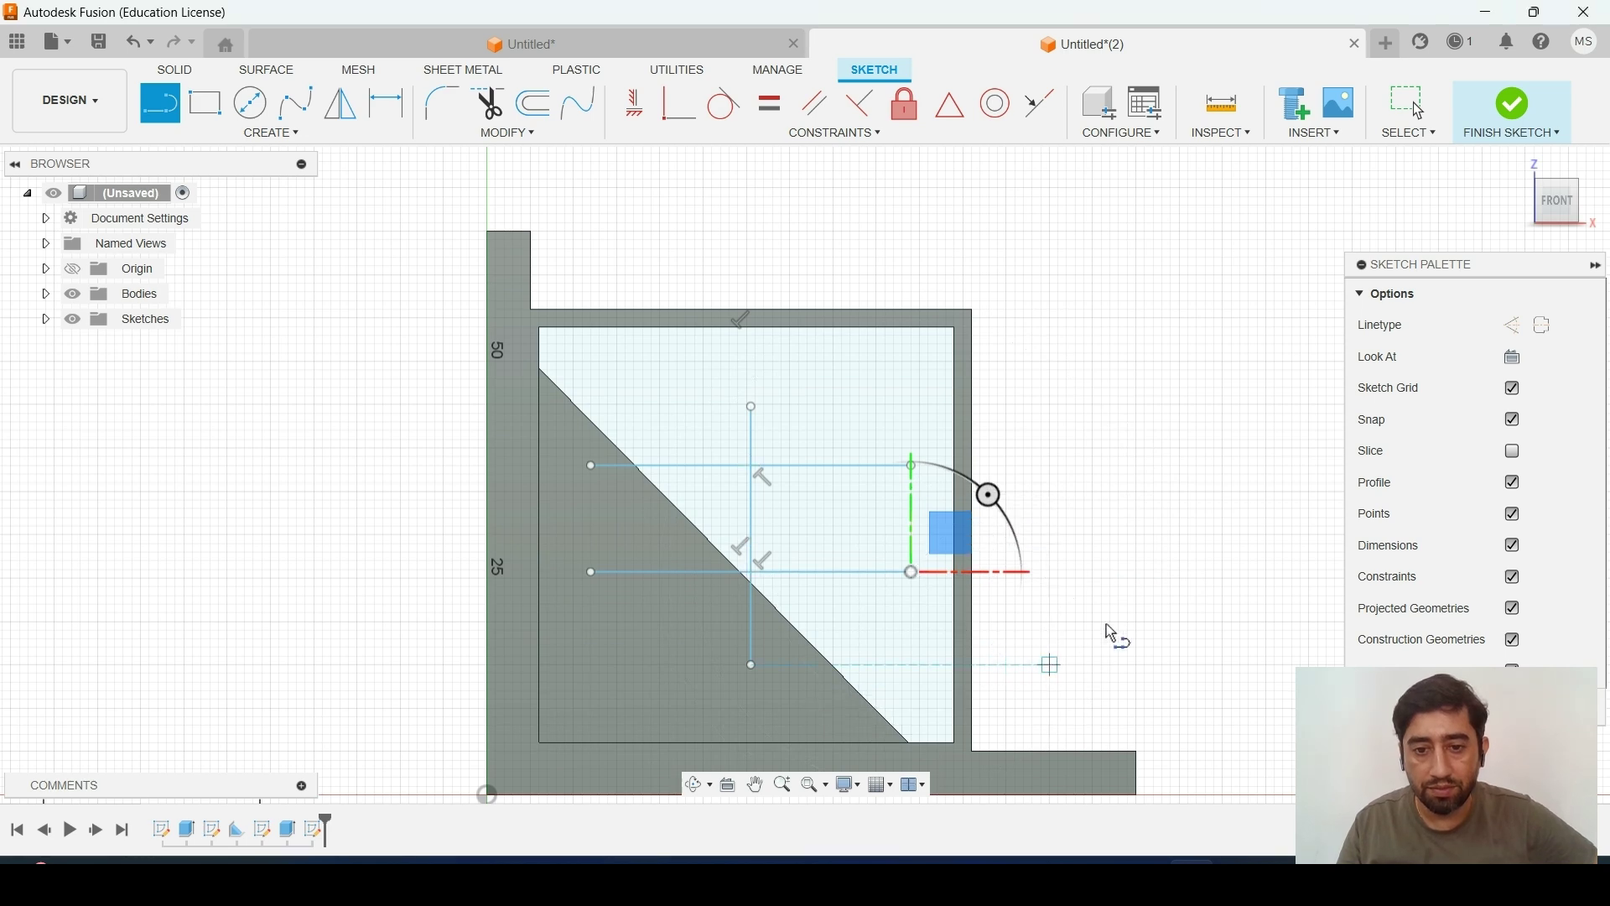
key("Escape")
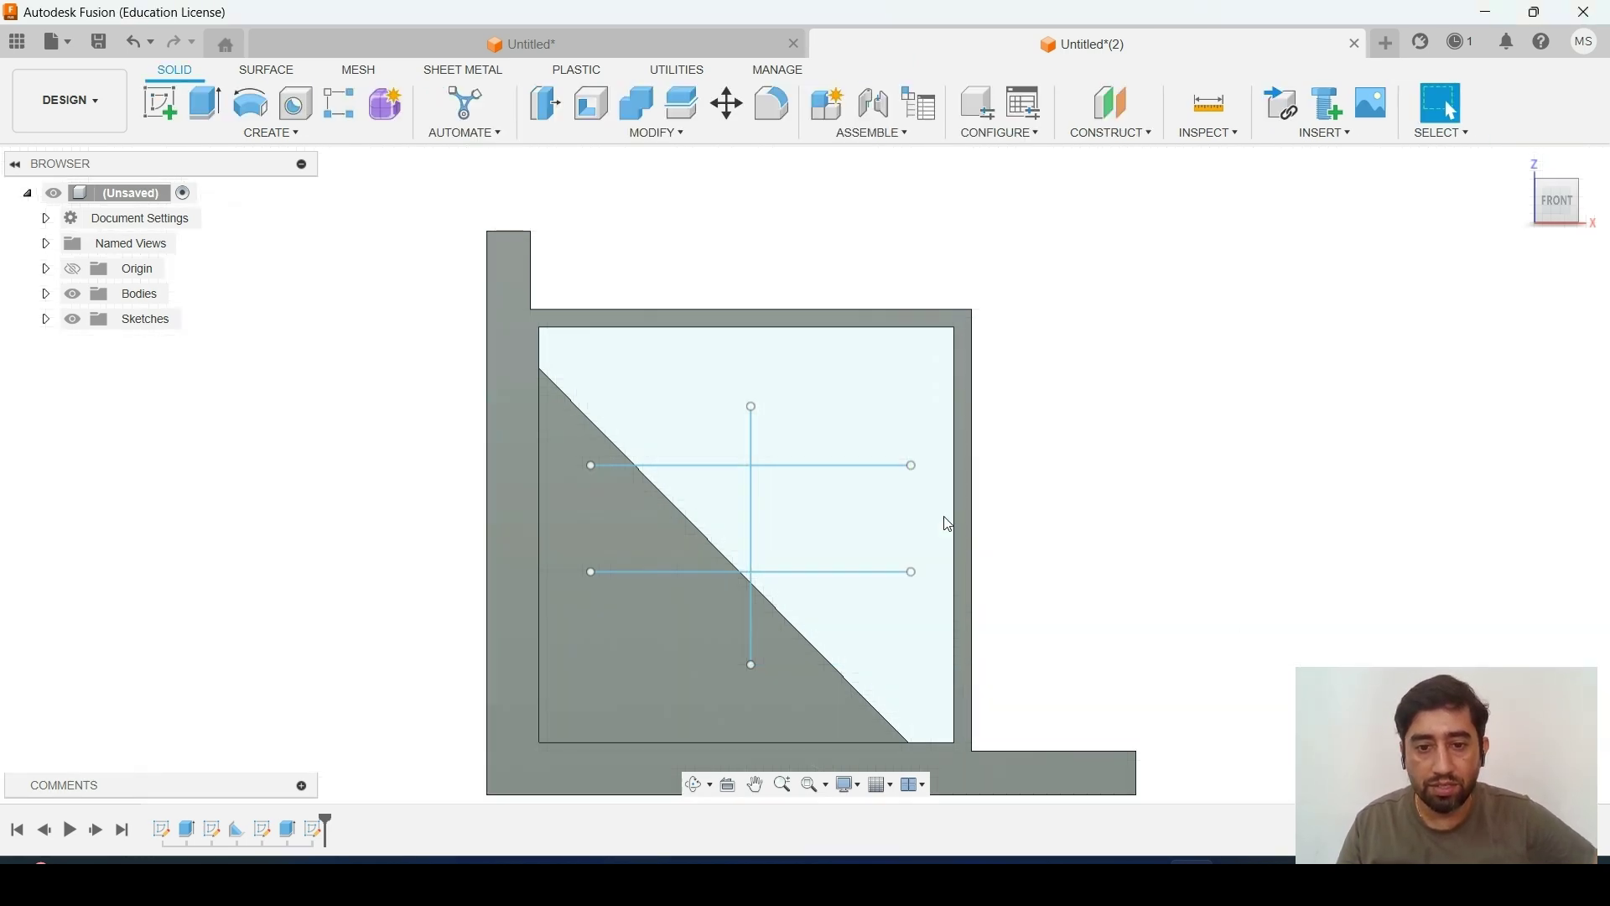
Start a Web feature with the Distance extent type, using the vertical line and both horizontal lines as profiles
left_click(228, 134)
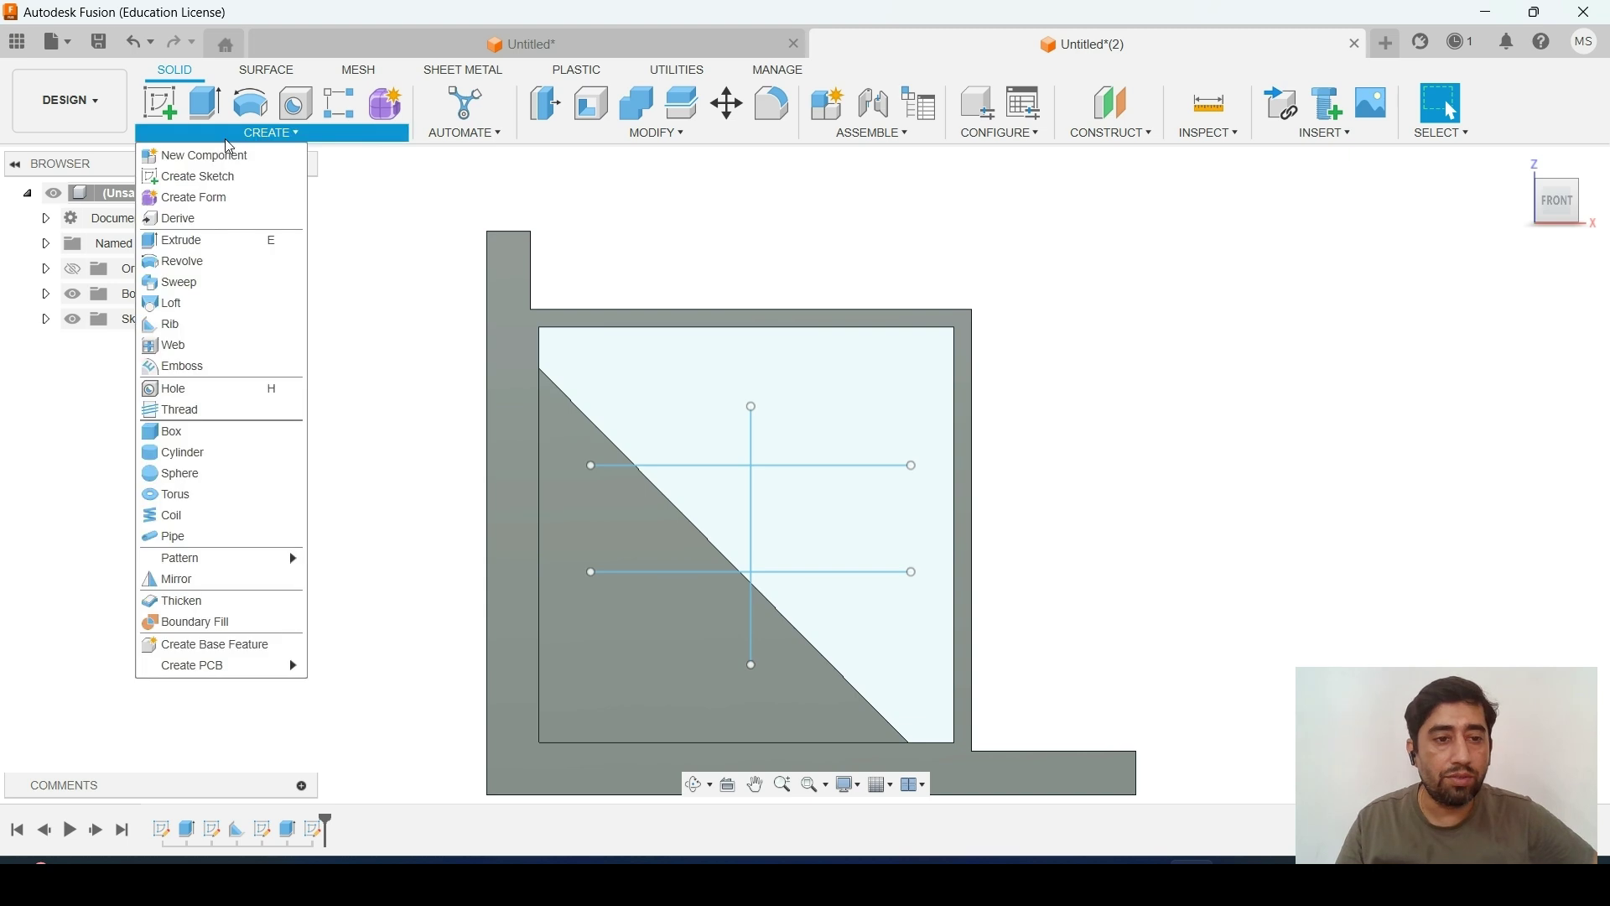
left_click(183, 349)
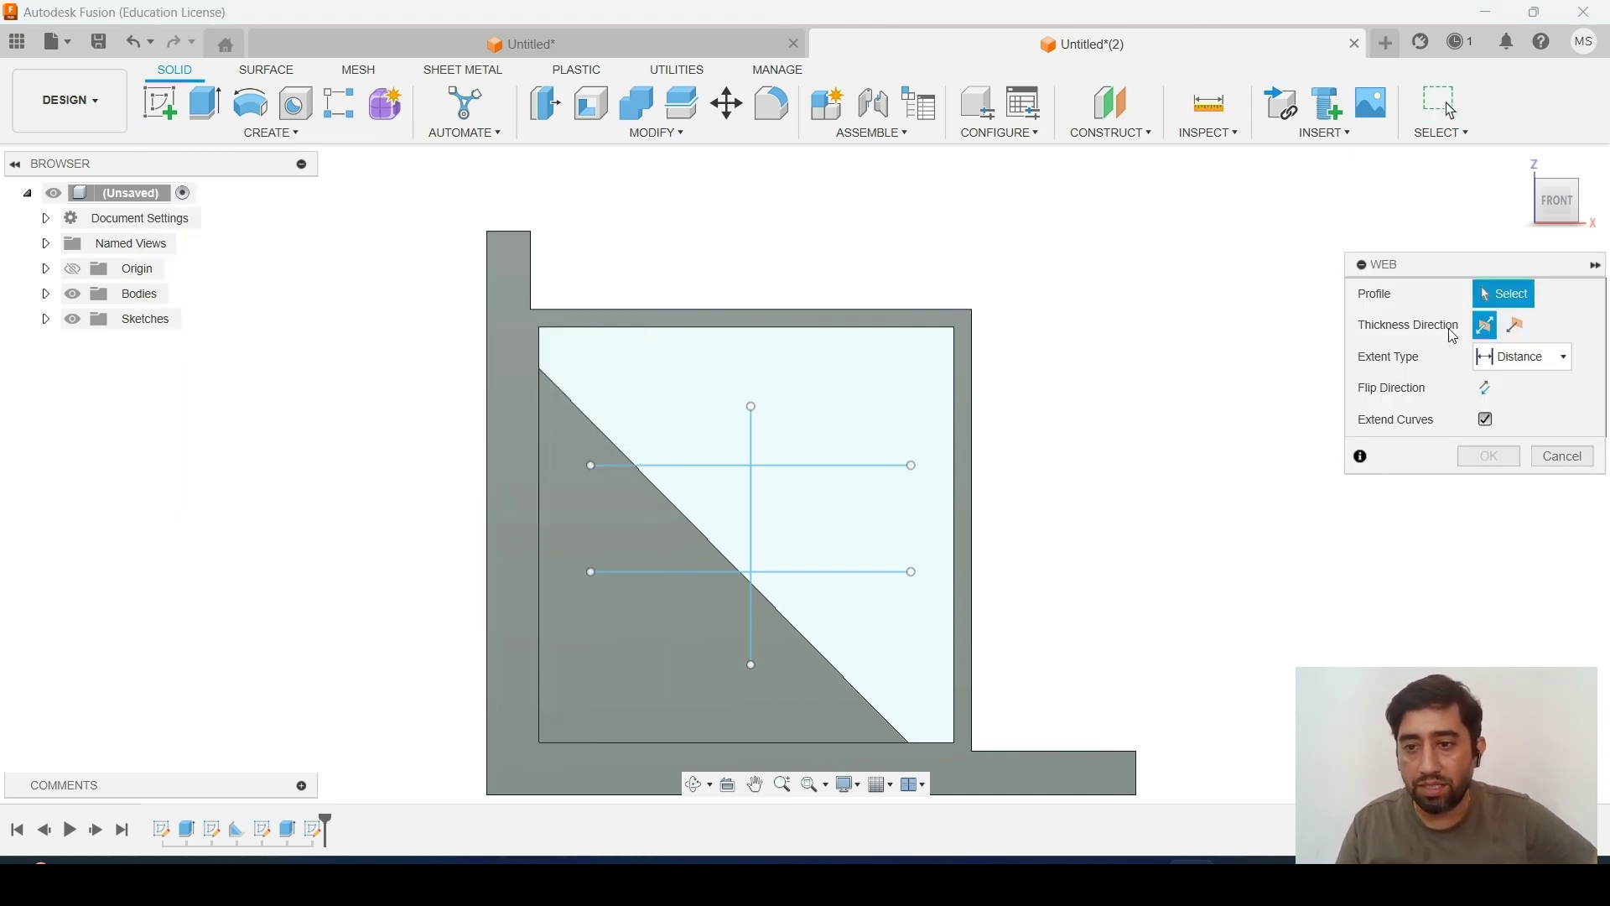
left_click(1506, 359)
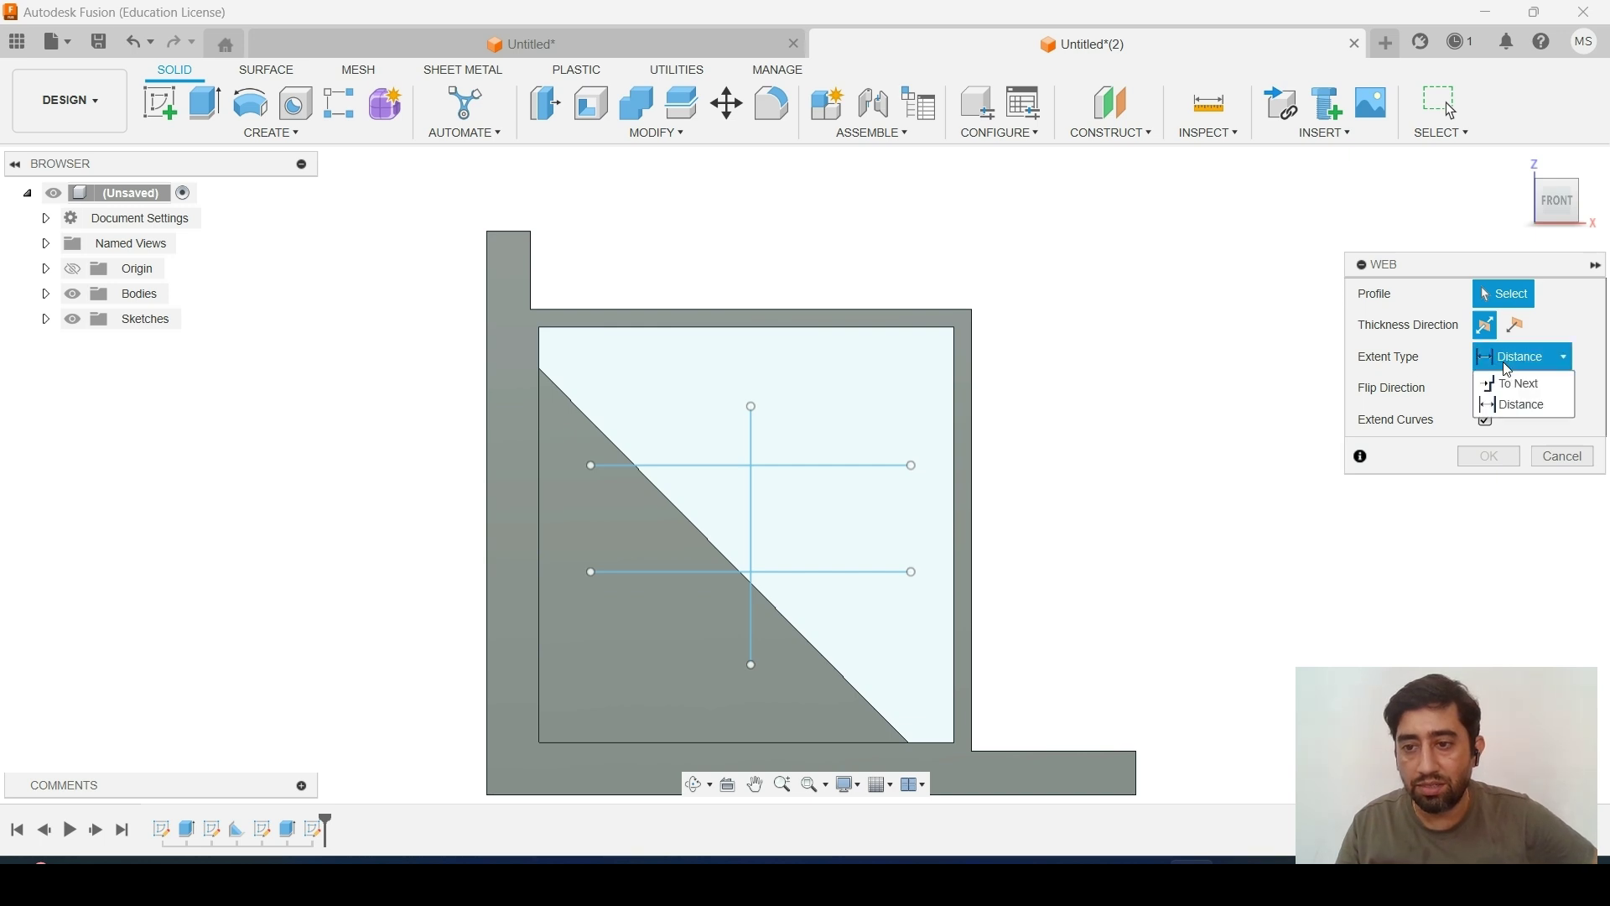
left_click(1518, 405)
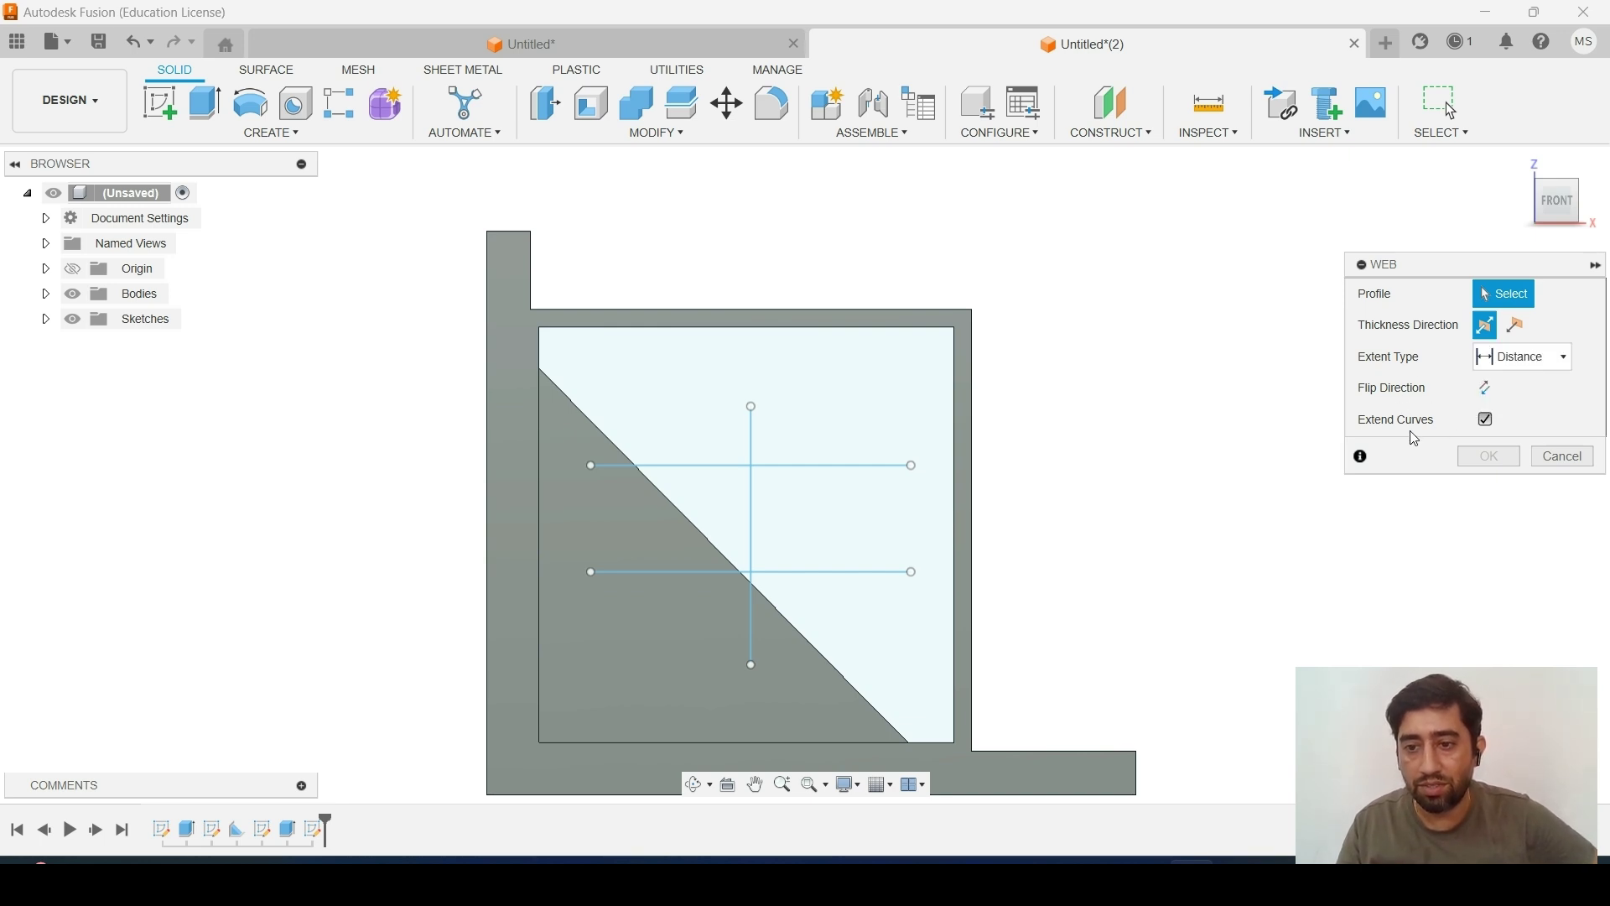
left_click(852, 474)
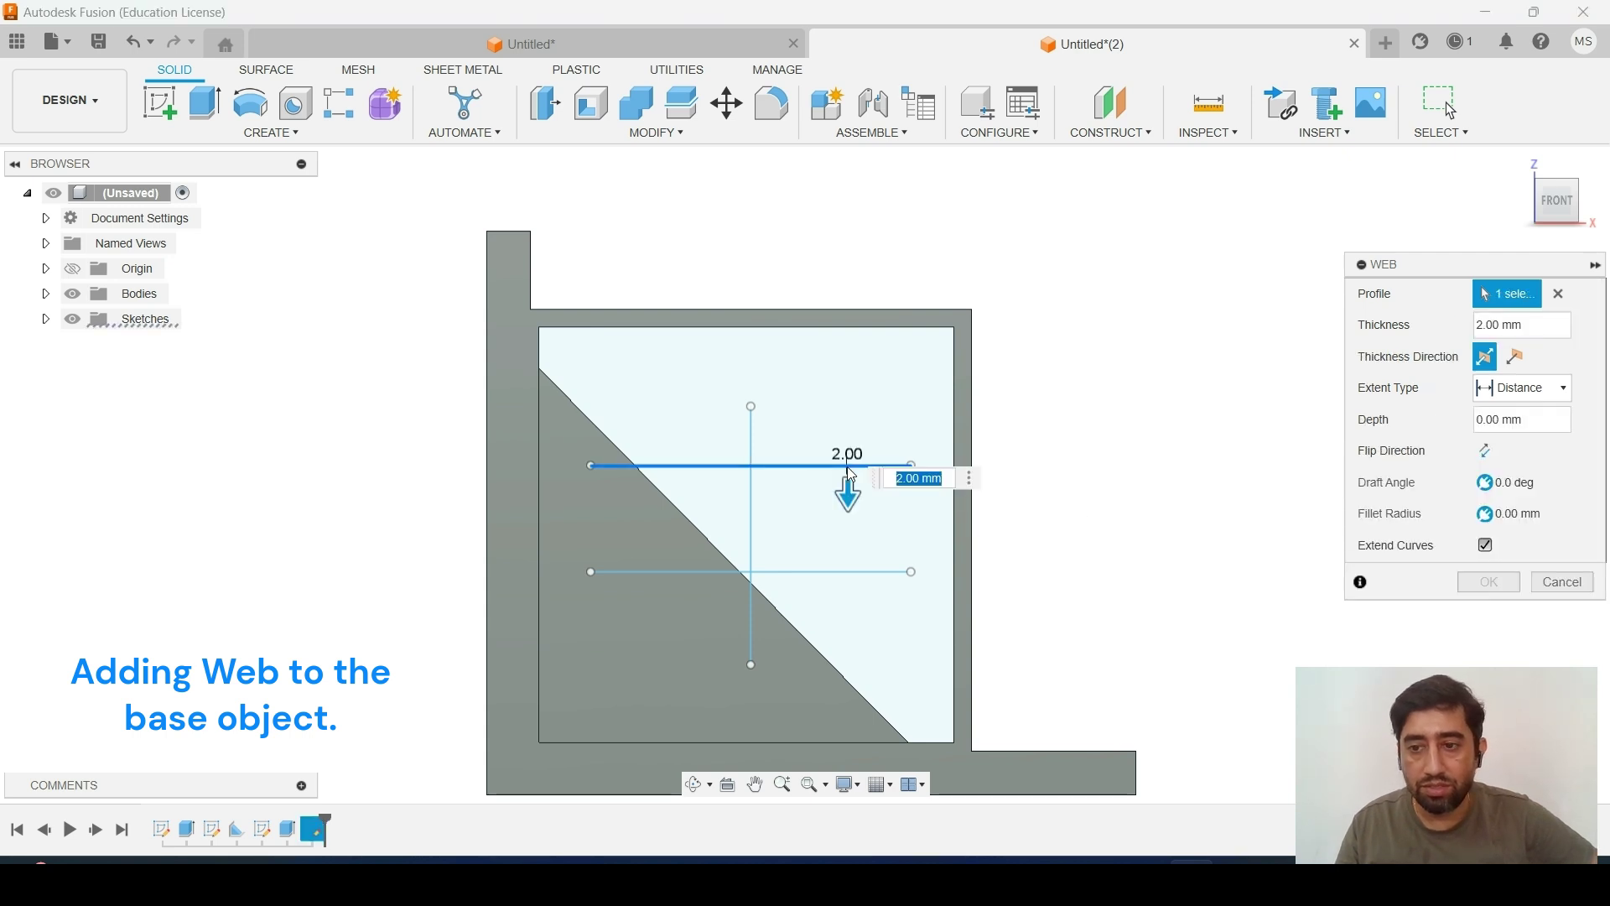
left_click(753, 430)
left_click(821, 577)
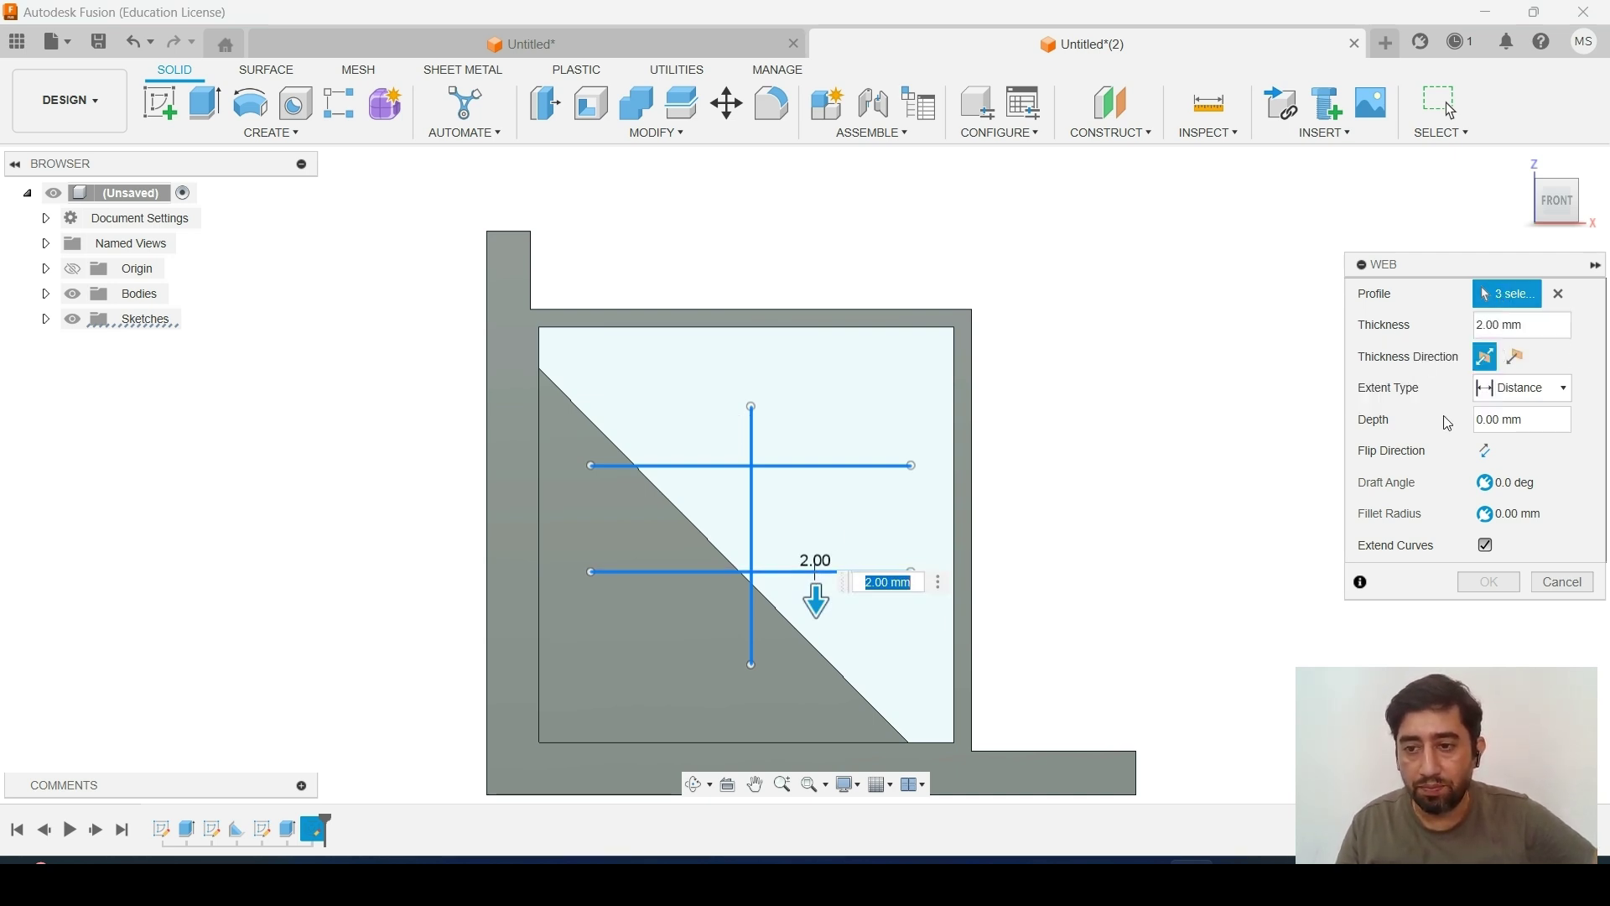
Set the web's depth to 8 mm and check how far it reaches inside the frame
left_click(1497, 425)
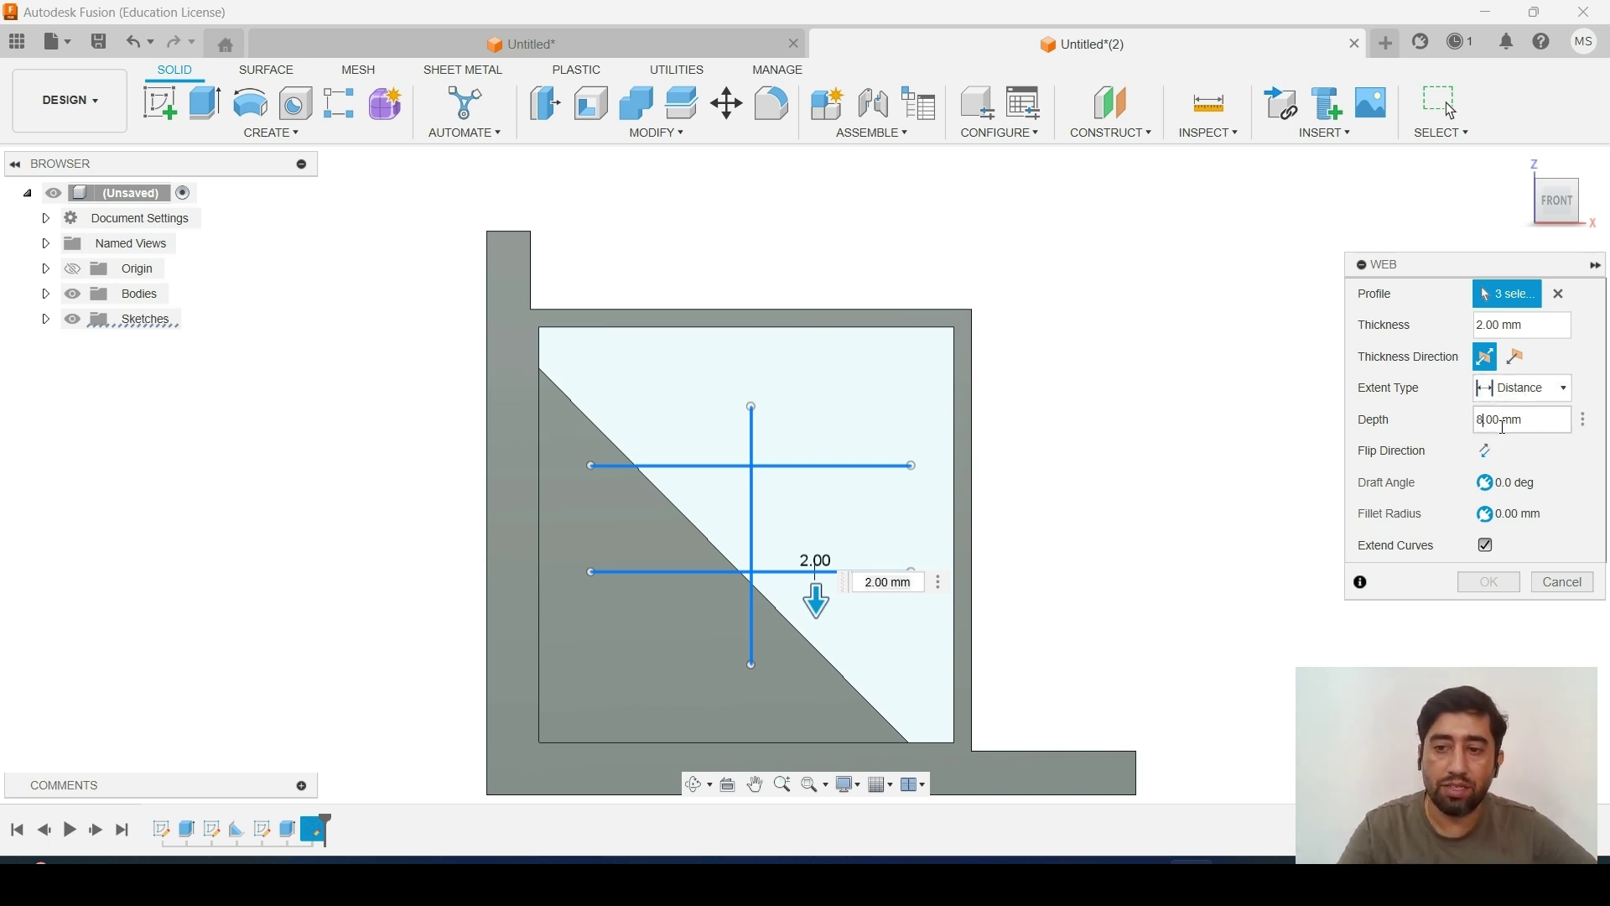
middle_click_drag(1002, 553, 587, 394, "shift")
scroll(626, 376, "up", 4)
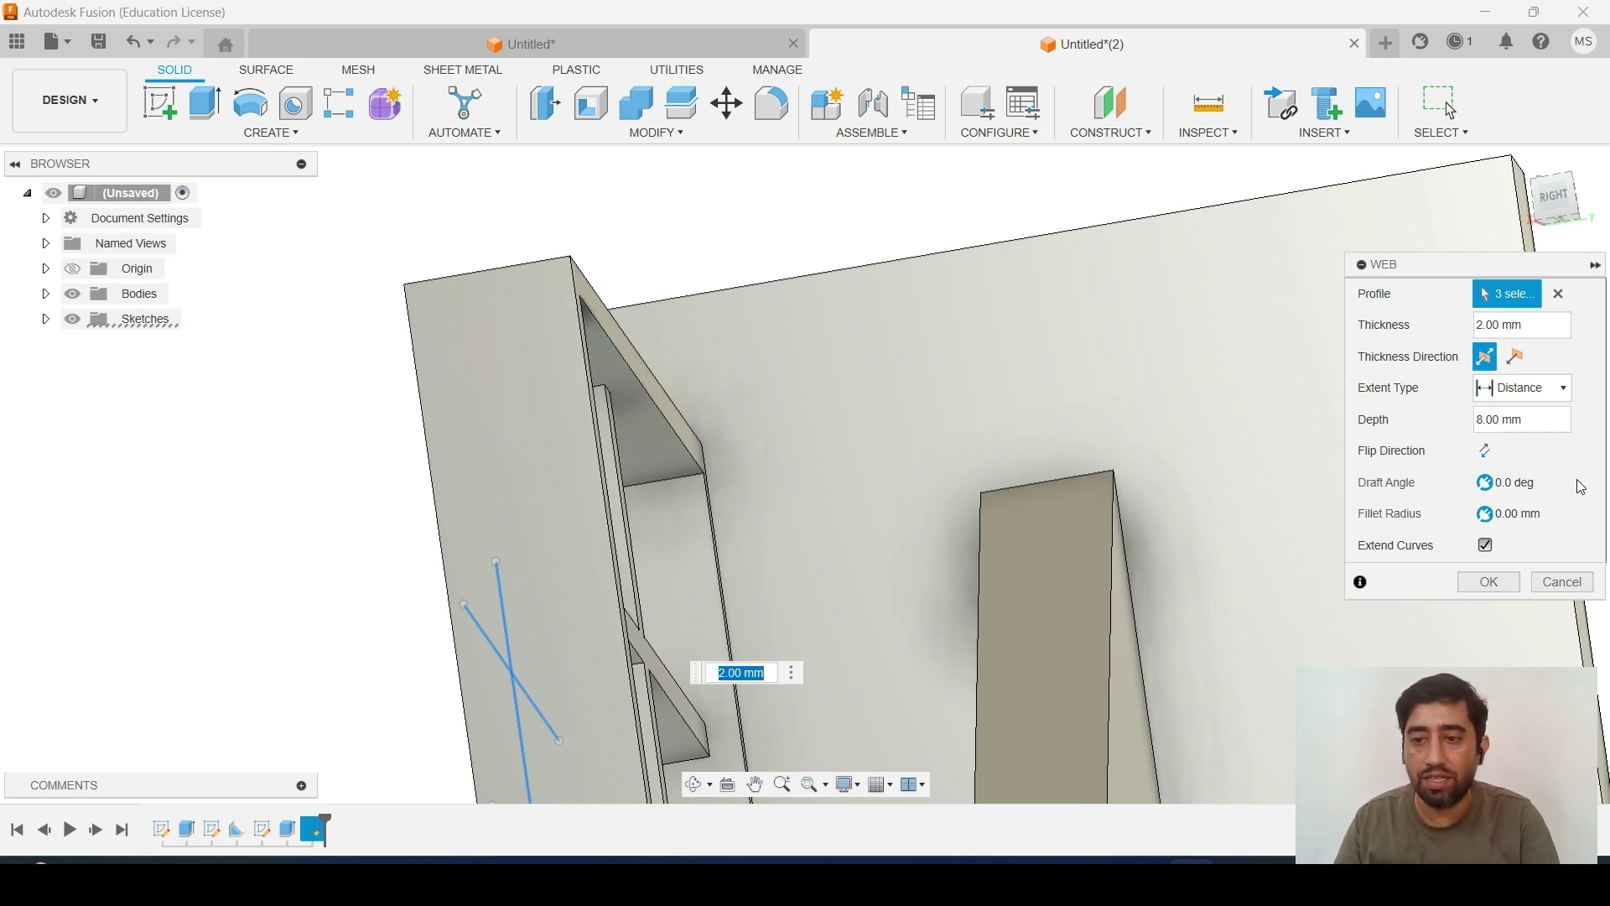
Set the web's depth to 10 mm so it spans the full depth of the frame
left_click(1483, 421)
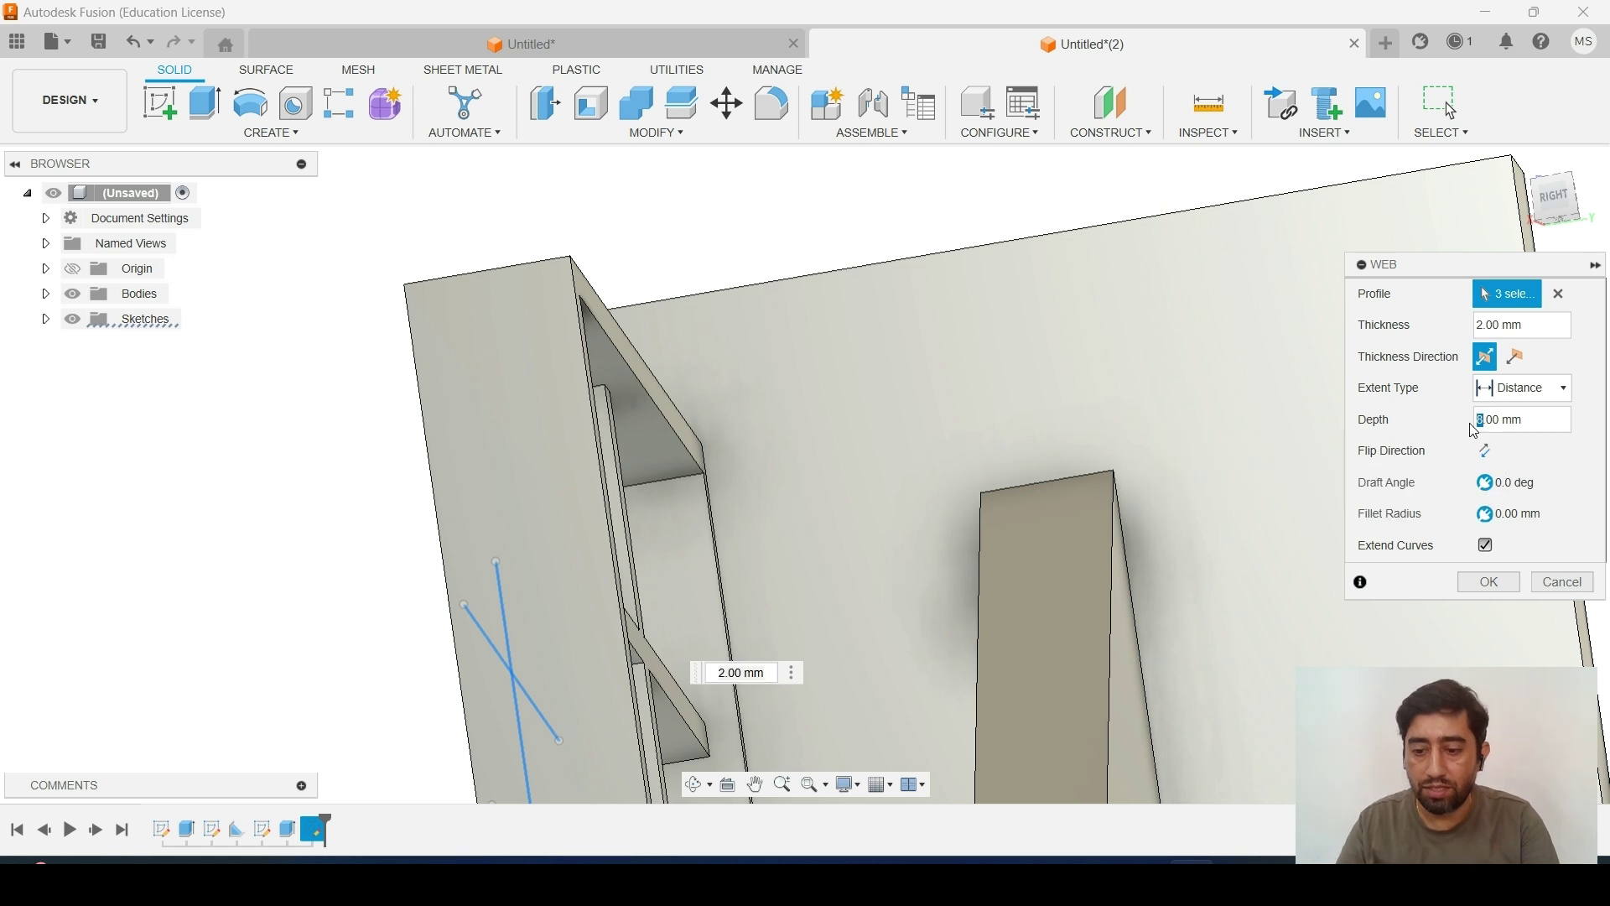
scroll(584, 366, "up", 5)
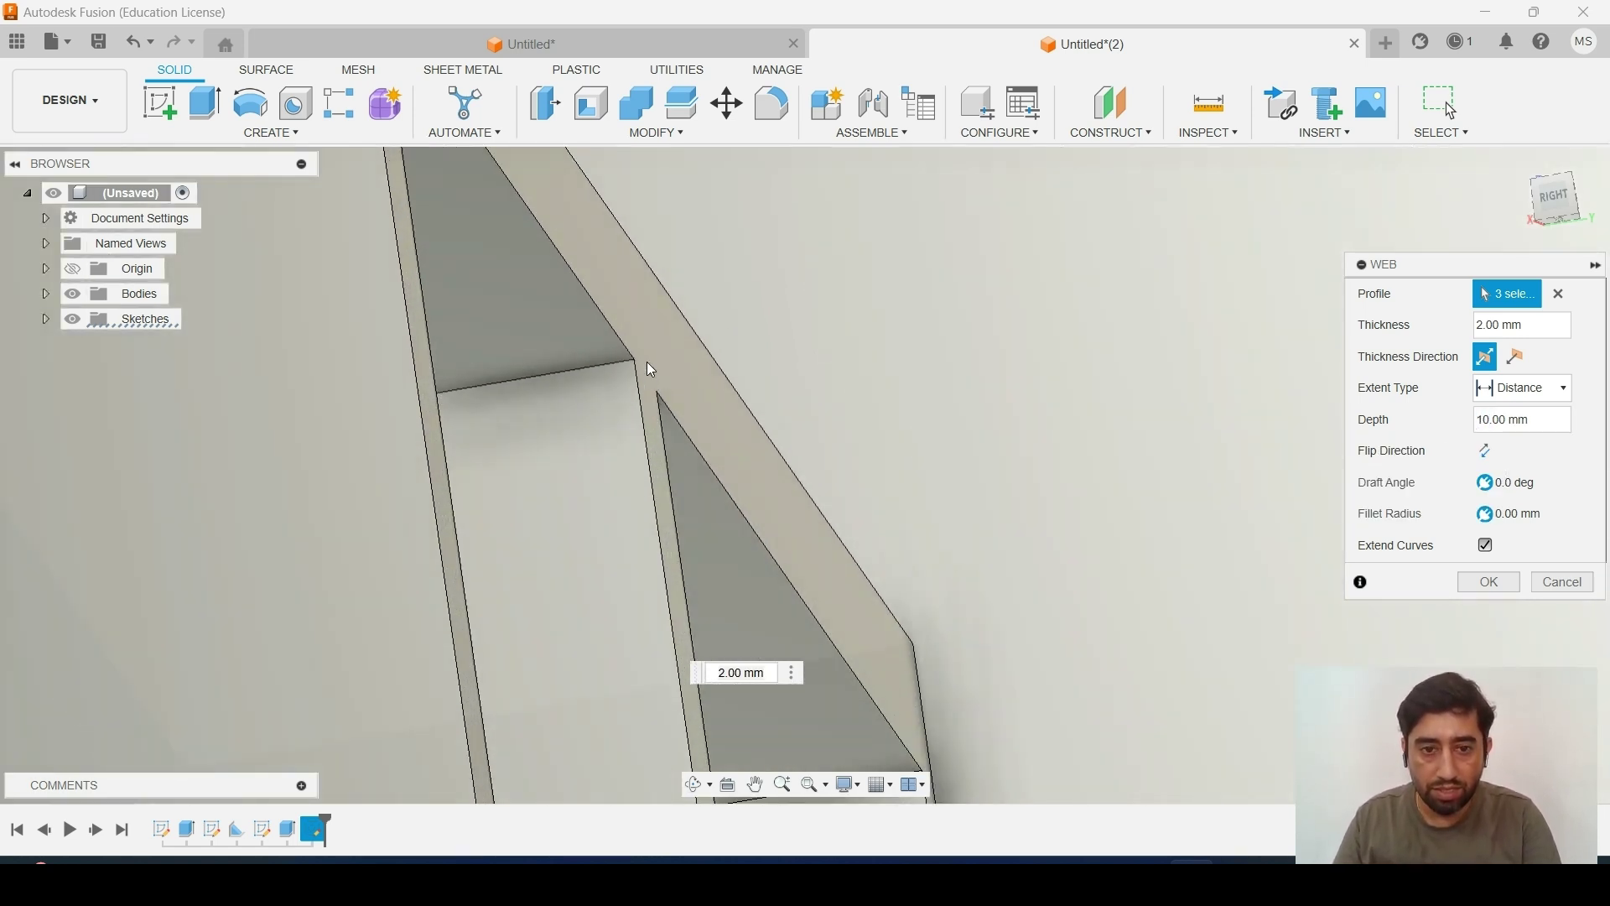
scroll(654, 381, "down", 8)
scroll(659, 446, "down", 3)
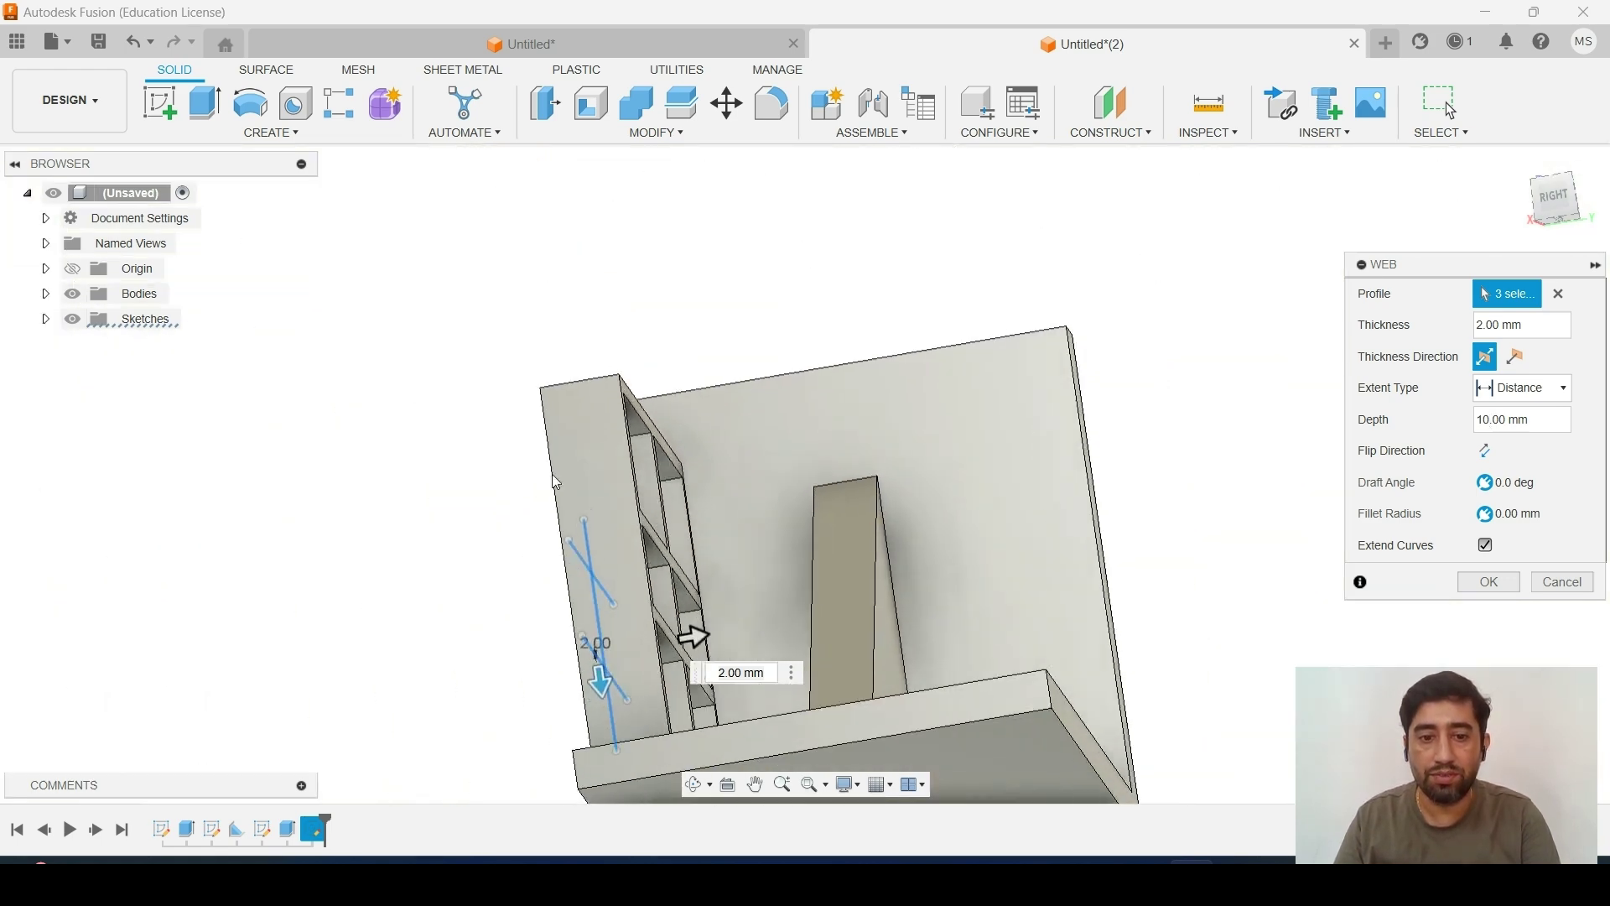
middle_click_drag(704, 550, 627, 359, "shift")
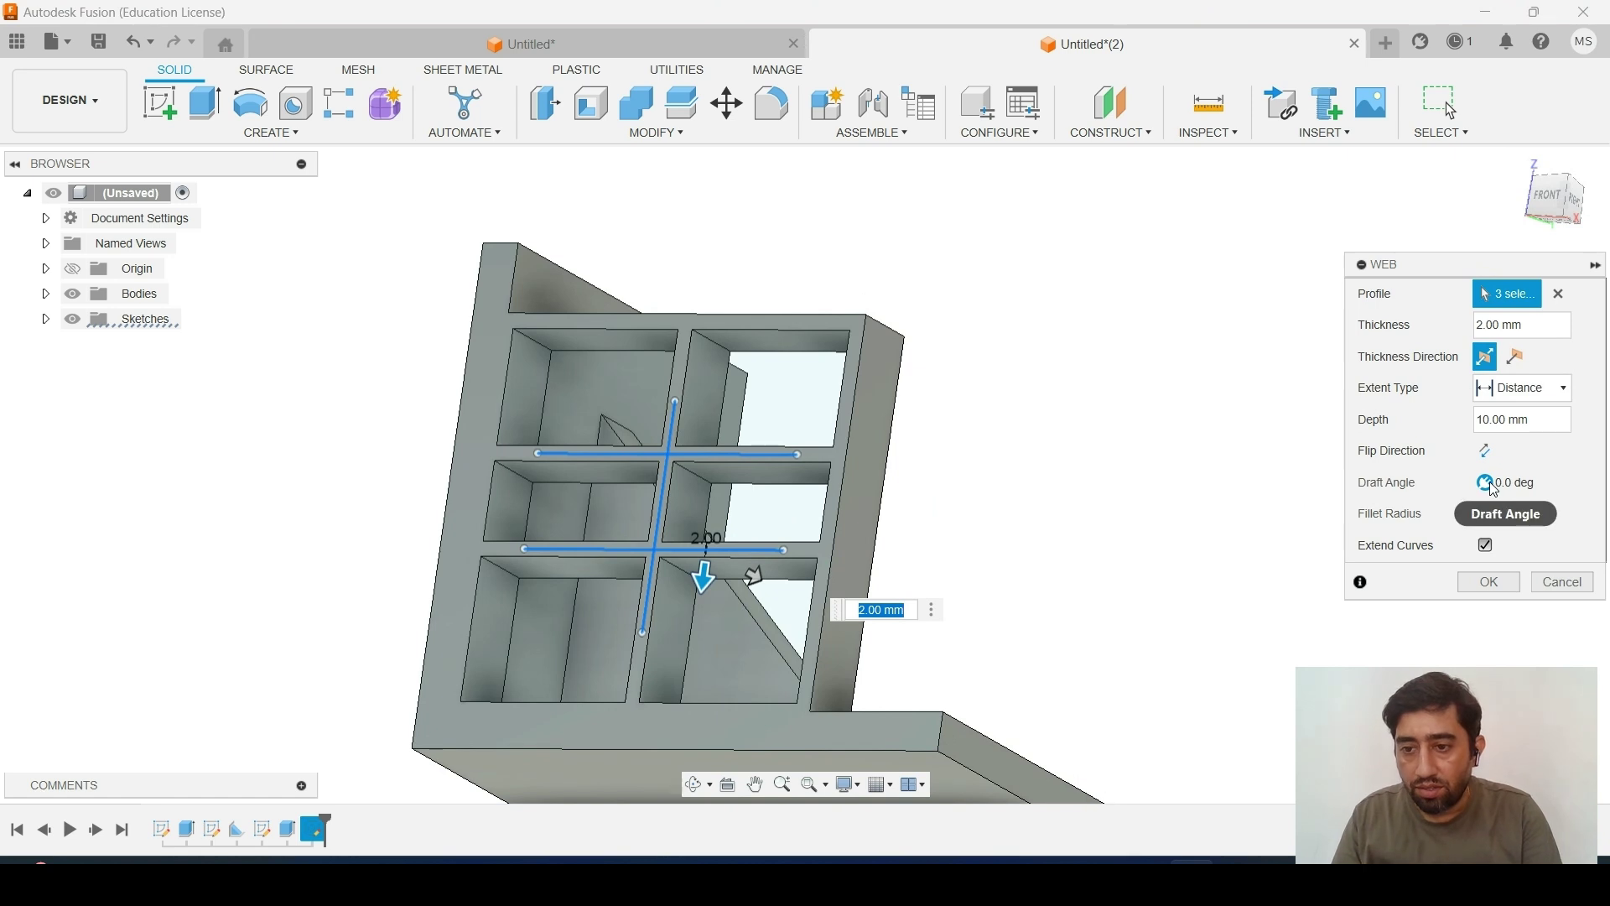
Try the web in the flipped direction and flip it back into the frame
left_click(1485, 452)
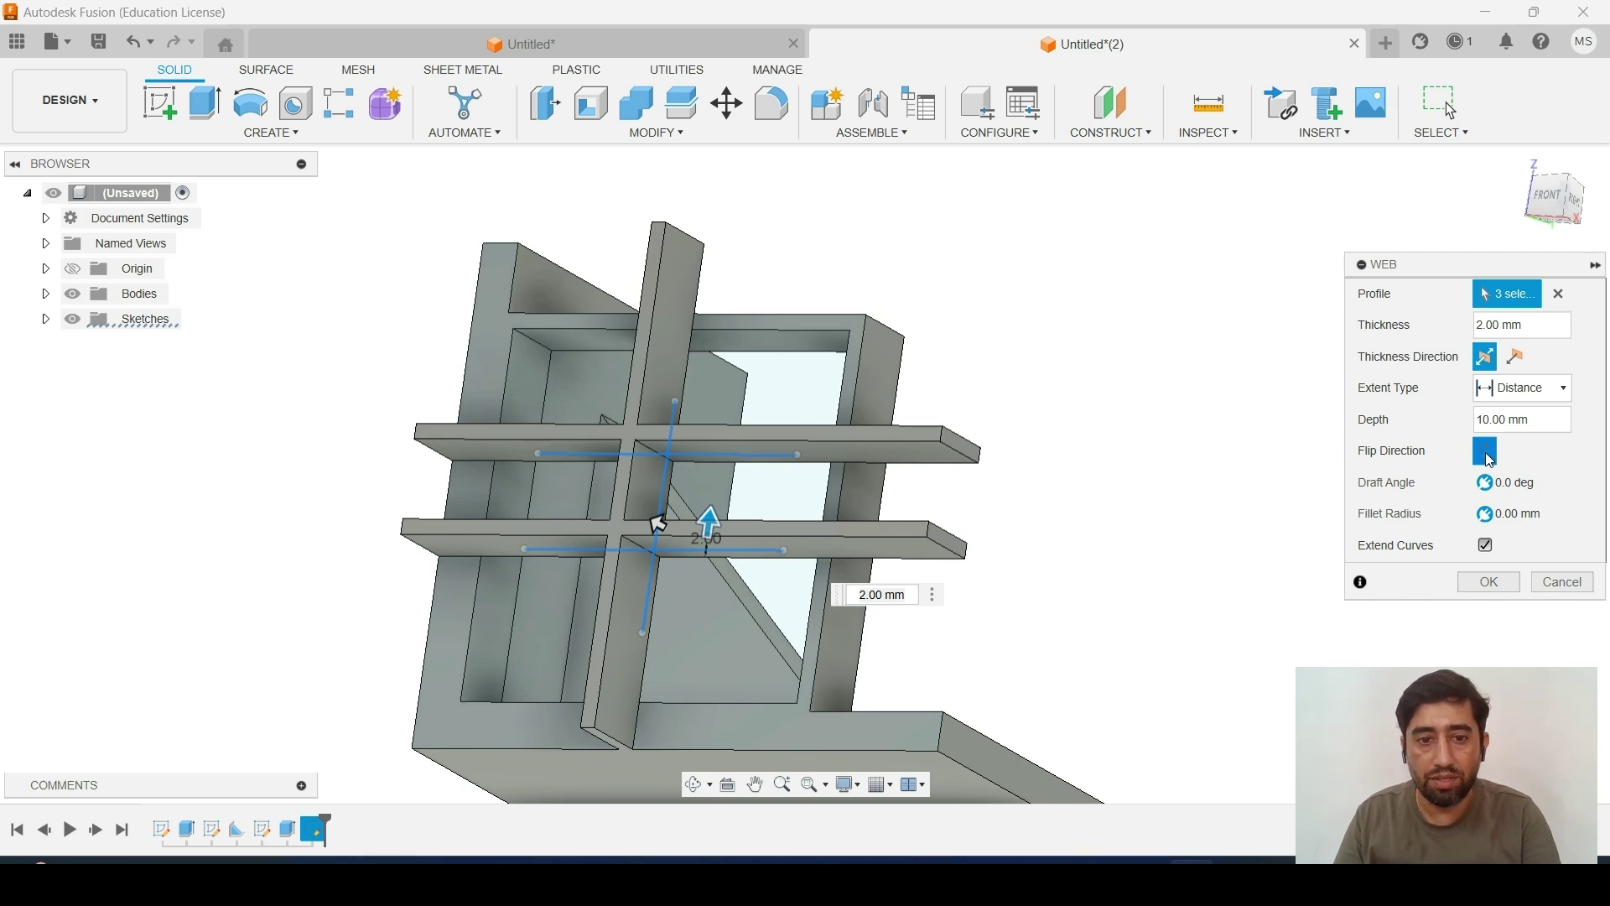
middle_click_drag(1197, 451, 1082, 492, "shift")
left_click(1485, 454)
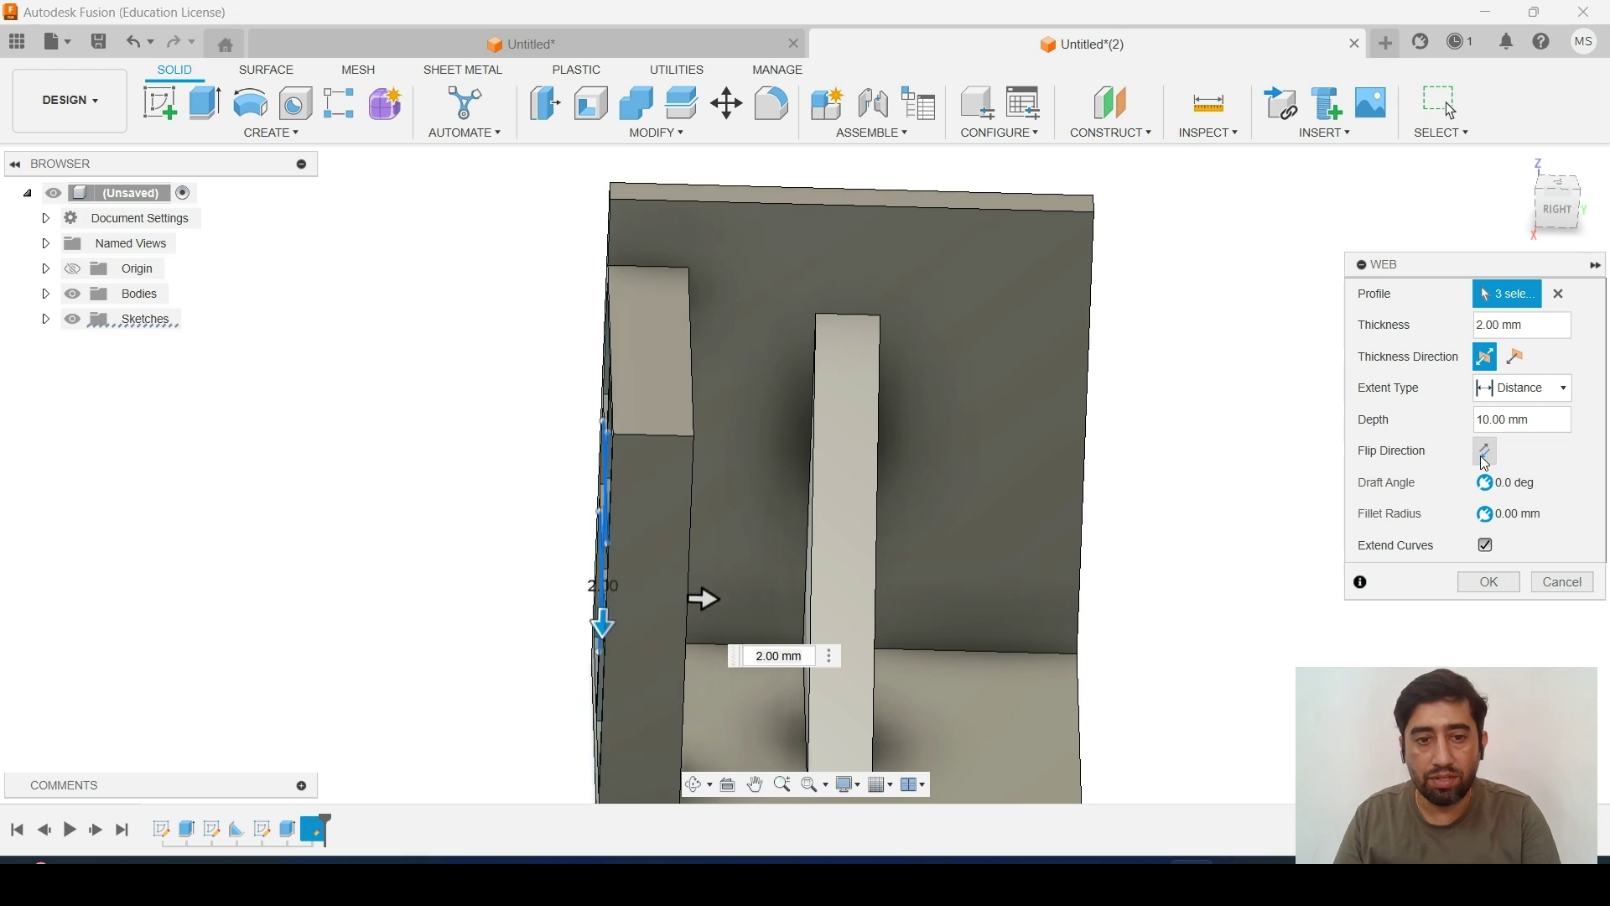
middle_click_drag(1168, 514, 1241, 476, "shift")
Try the one-sided thickness direction for the web and switch back to the symmetric direction
left_click(1528, 389)
left_click(1514, 358)
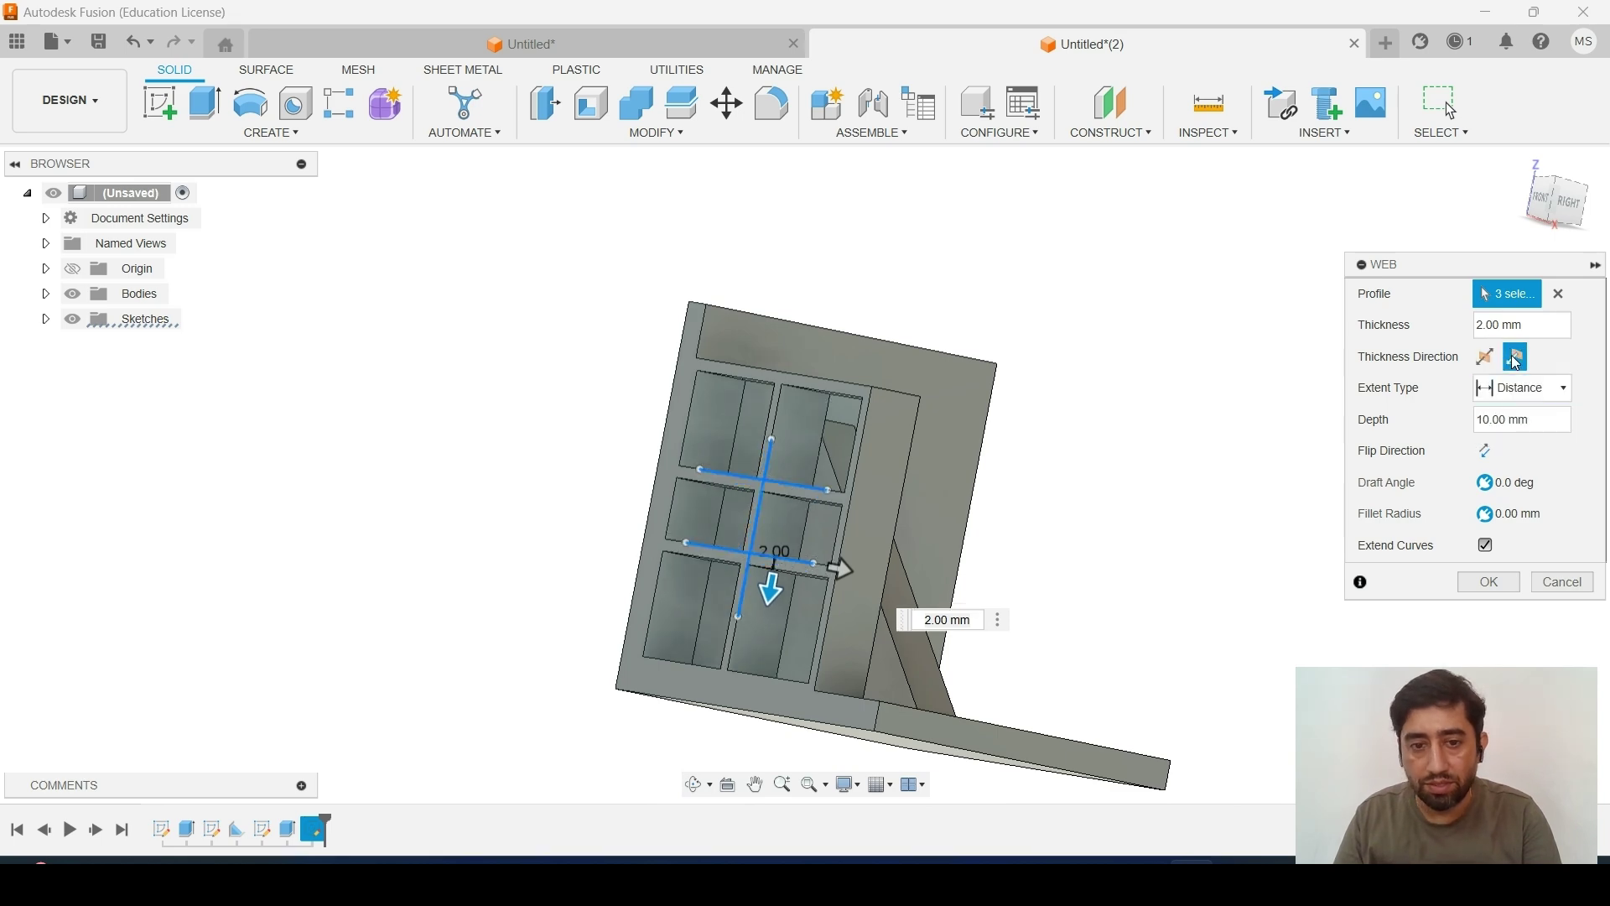
scroll(876, 461, "up", 3)
middle_click_drag(877, 461, 686, 496, "shift")
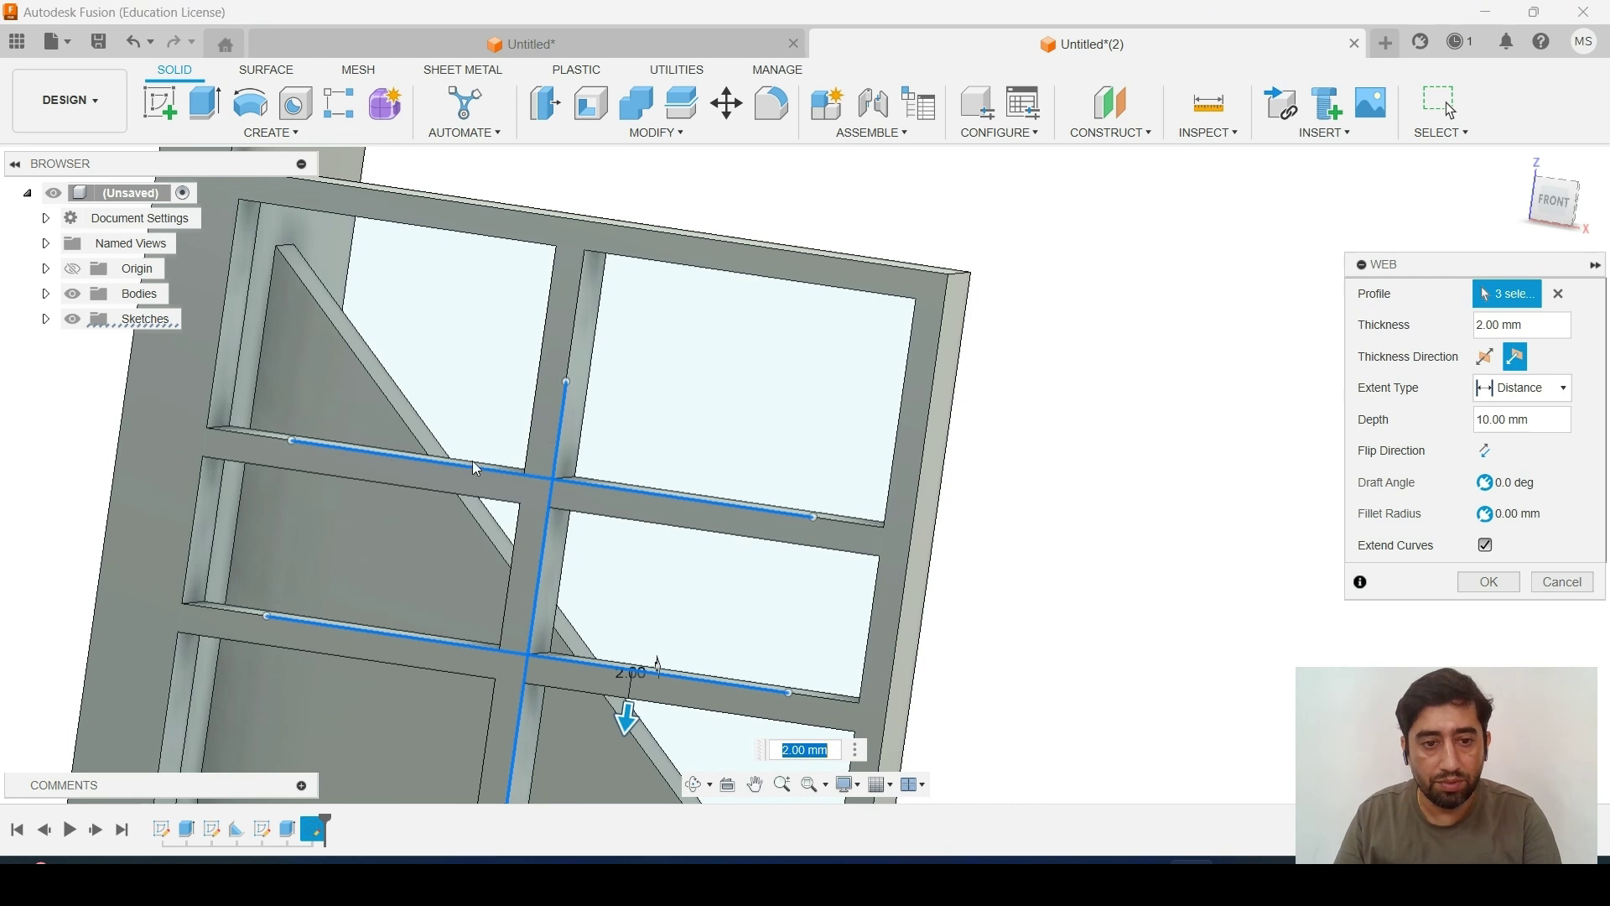
left_click(1483, 358)
middle_click_drag(1009, 525, 1192, 524, "shift")
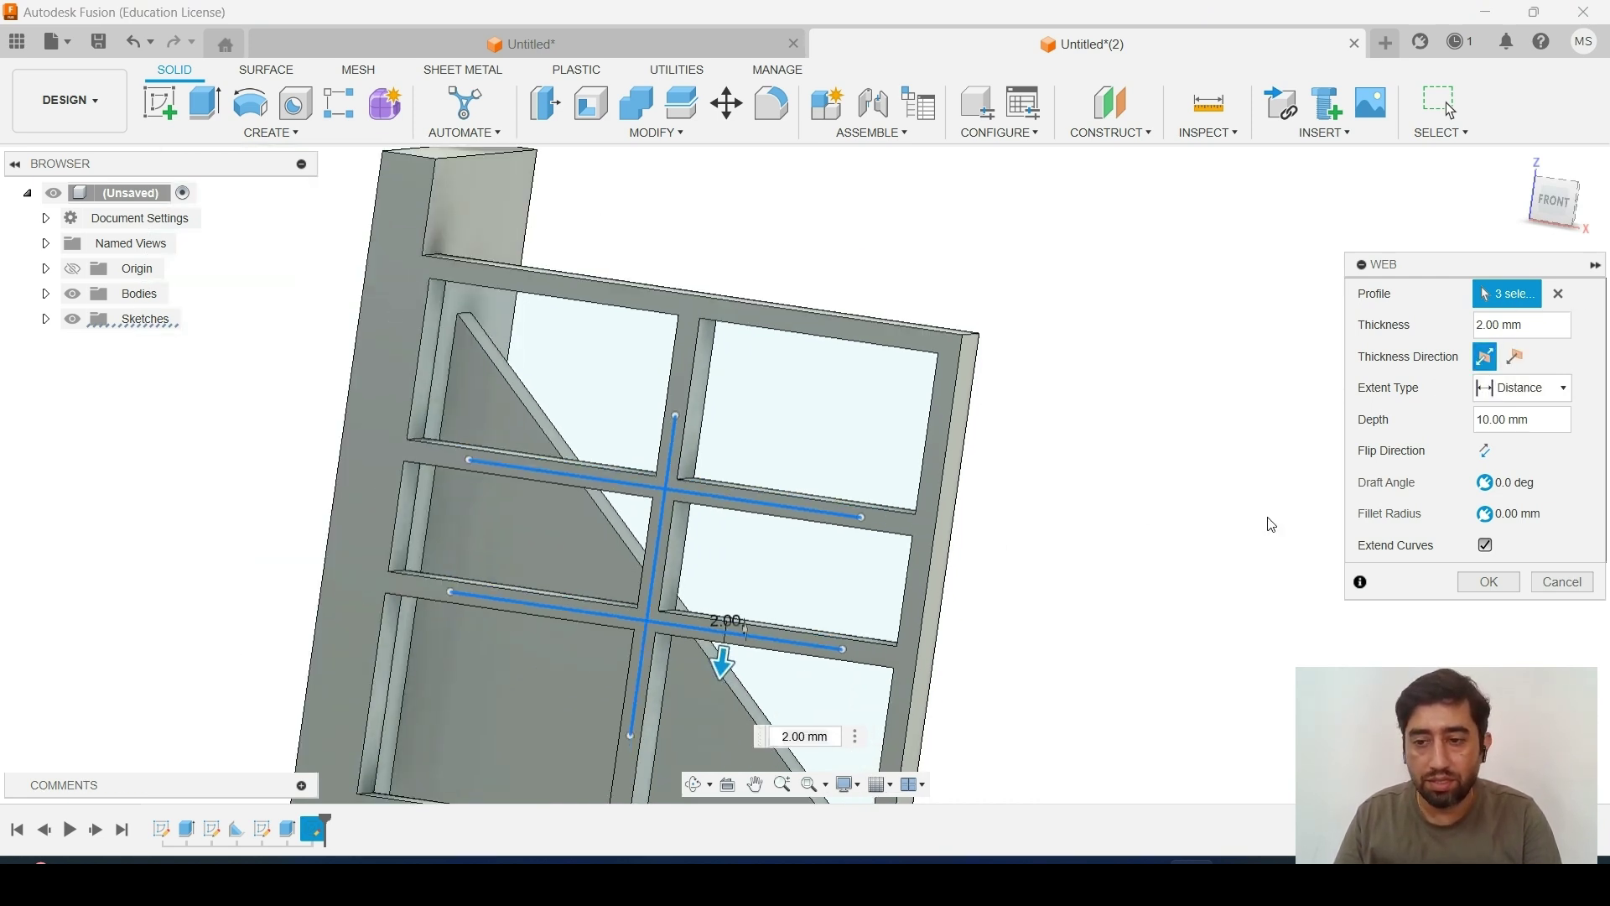
Try the web with Extend Curves turned off and turn the option back on
left_click(1486, 546)
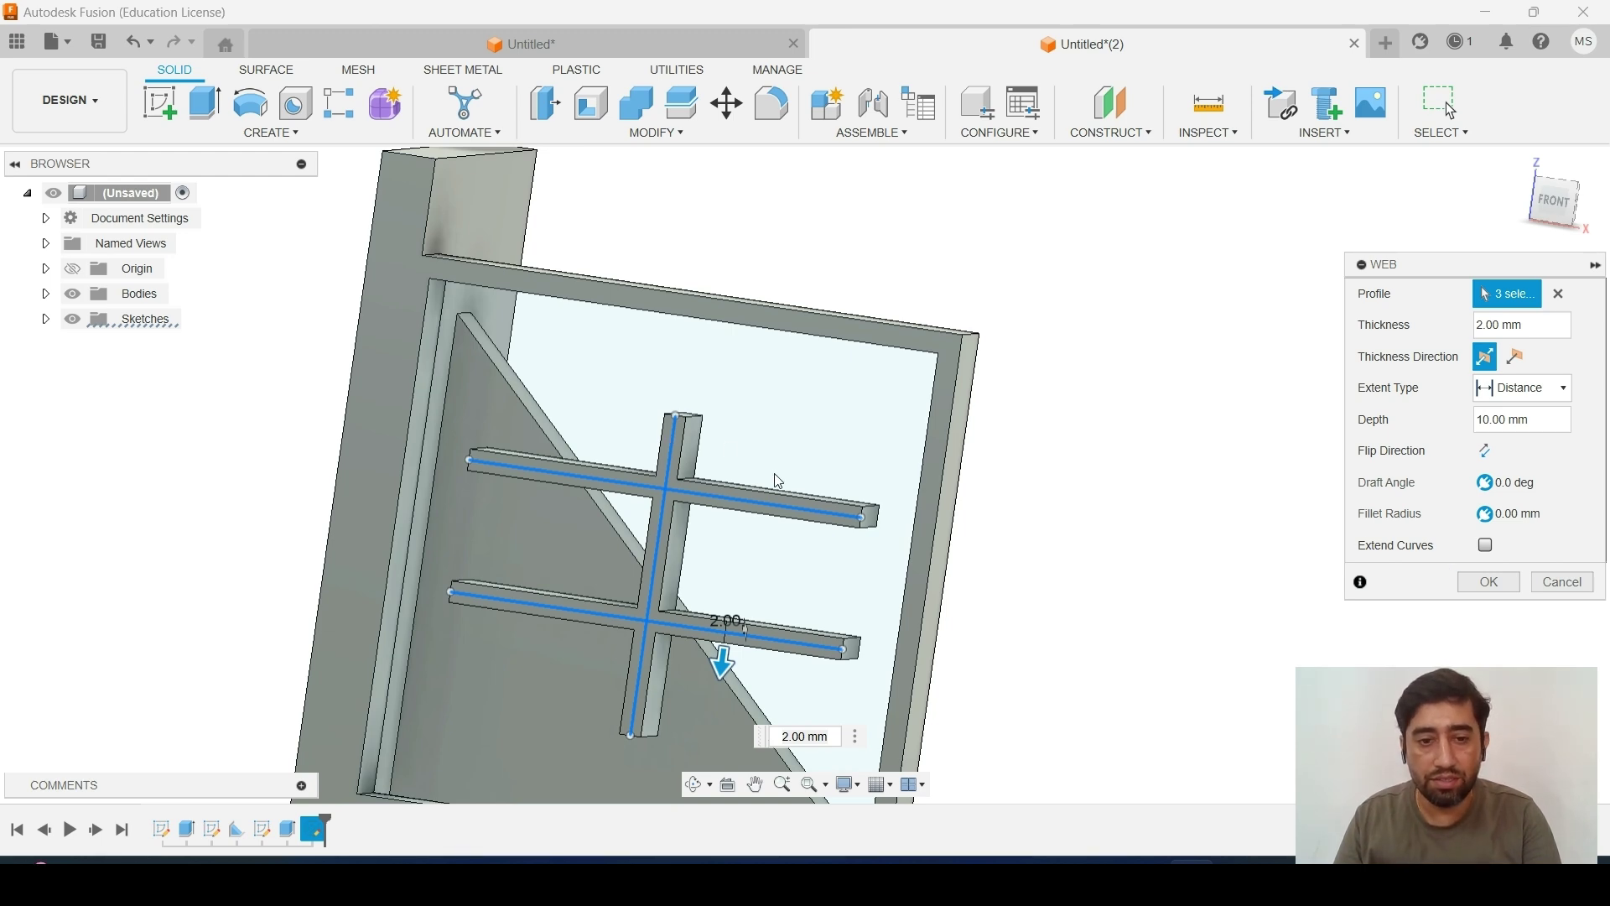
mouse_move(797, 478)
middle_mouse_down("shift")
mouse_move(856, 619)
mouse_move(926, 624)
mouse_move(816, 474)
middle_mouse_up("shift")
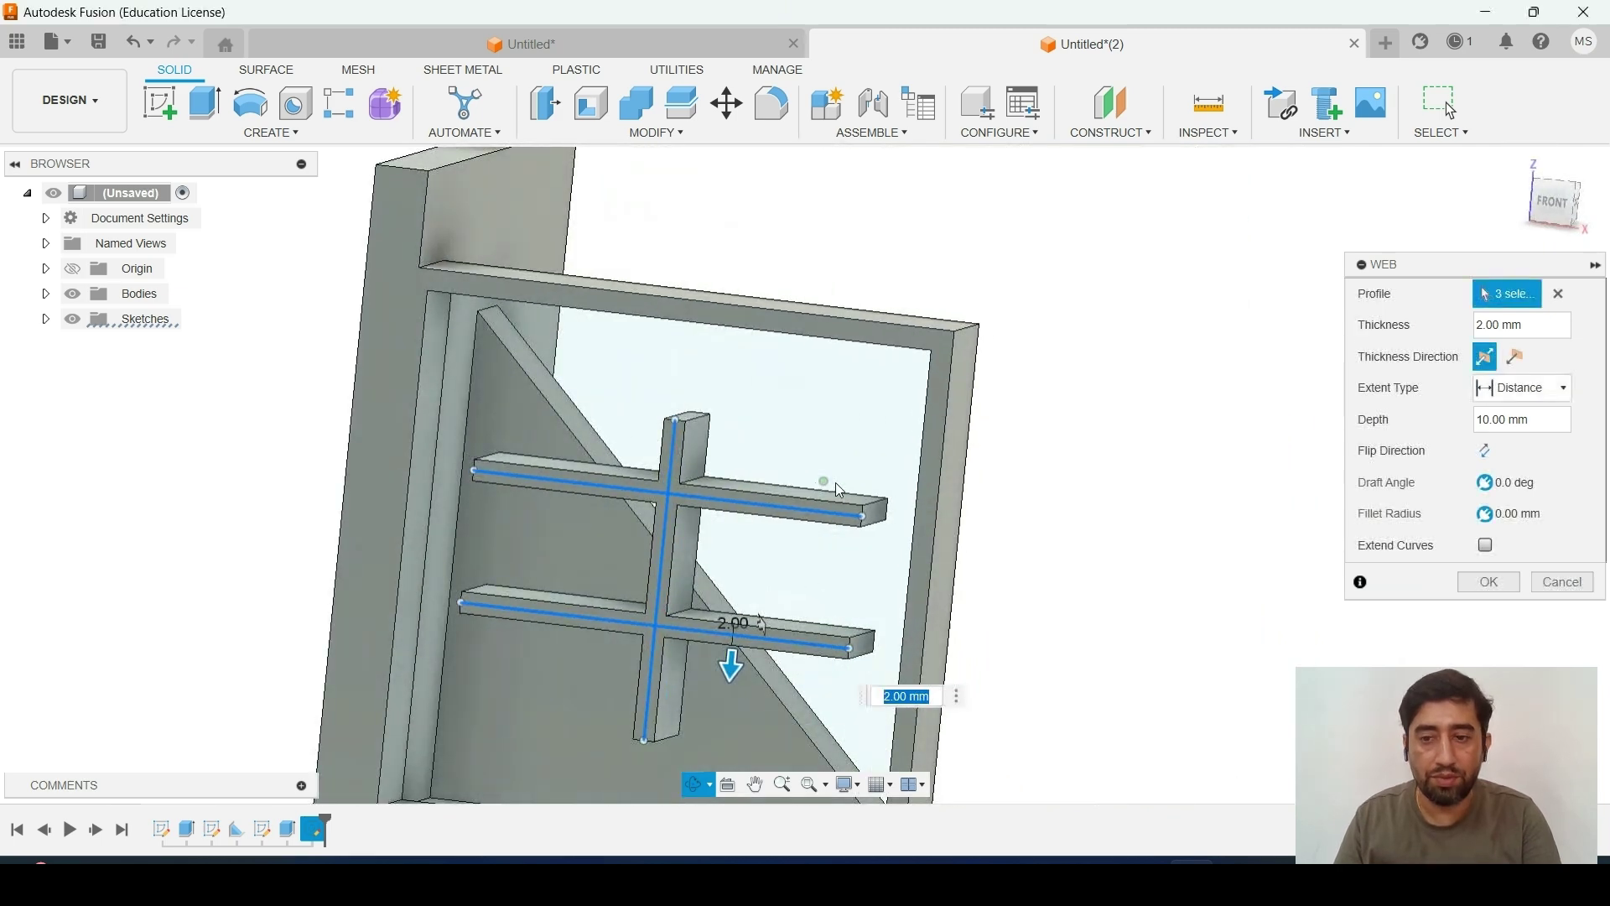
left_click(1486, 546)
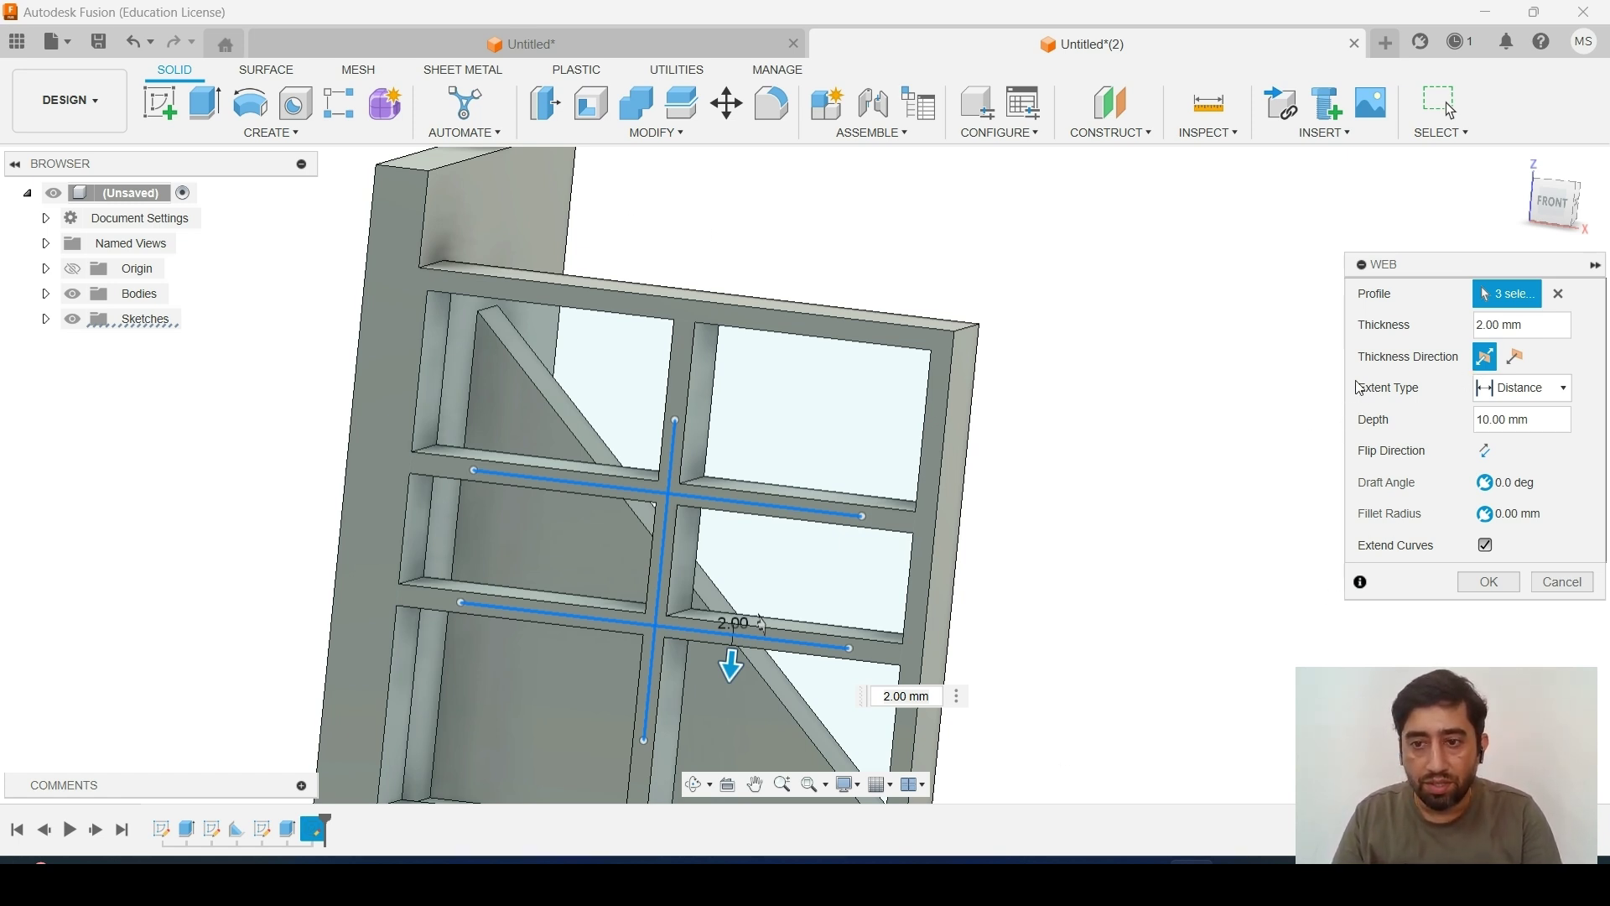
Complete the web feature with a thickness of 2 mm and view the compartments from the side
double_click(1481, 323)
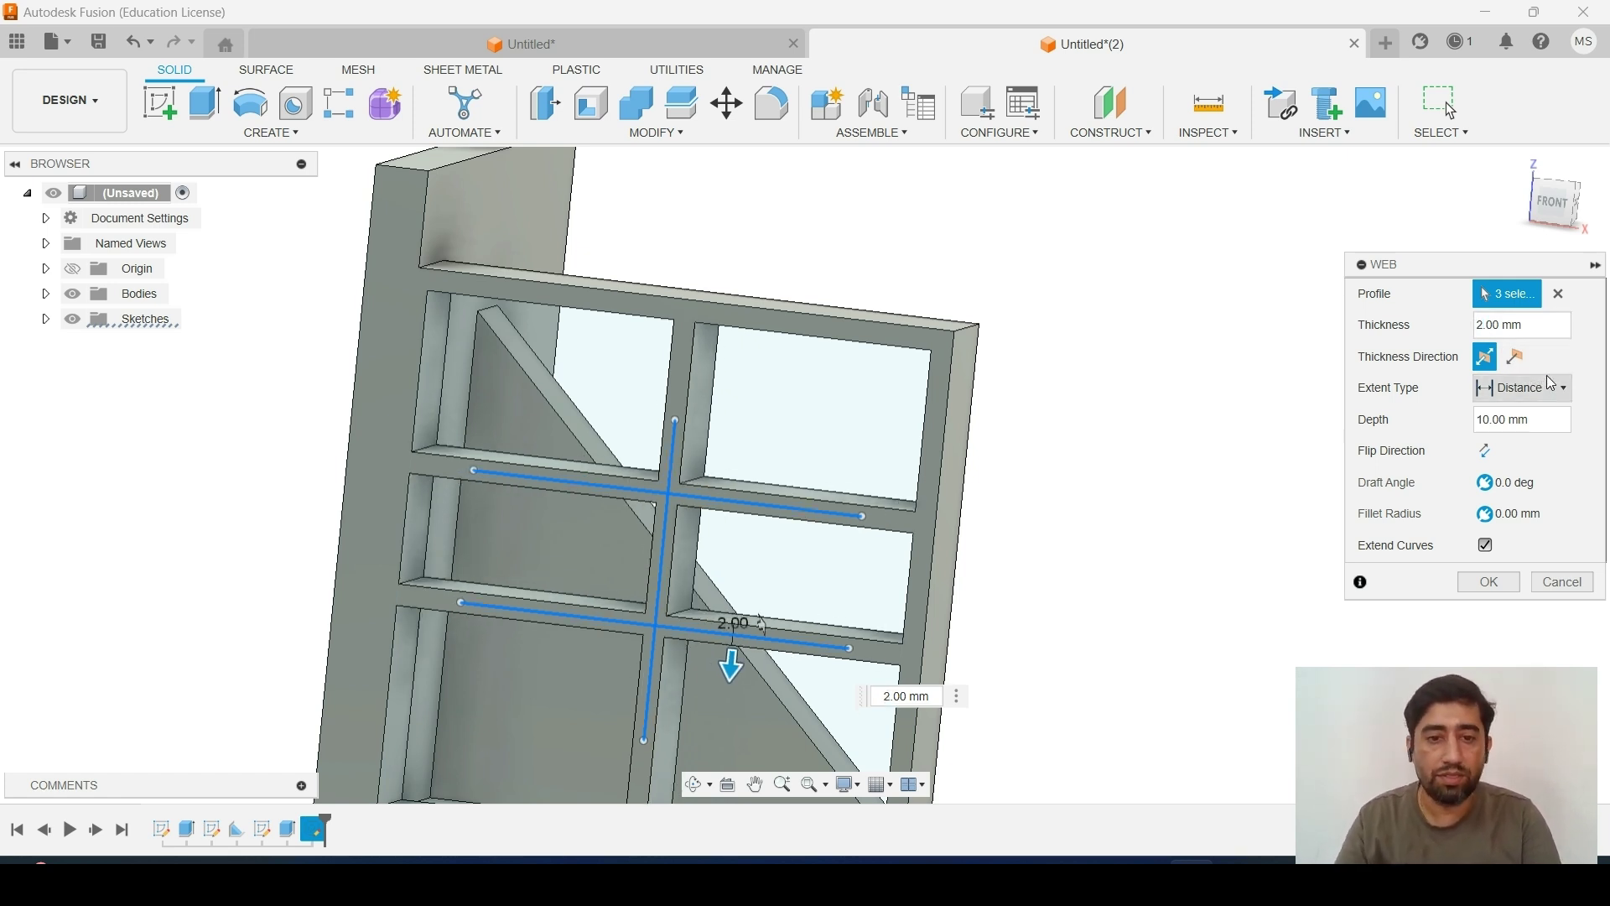
left_click(1488, 582)
scroll(1233, 545, "down", 3)
middle_click_drag(1143, 554, 1151, 647, "shift")
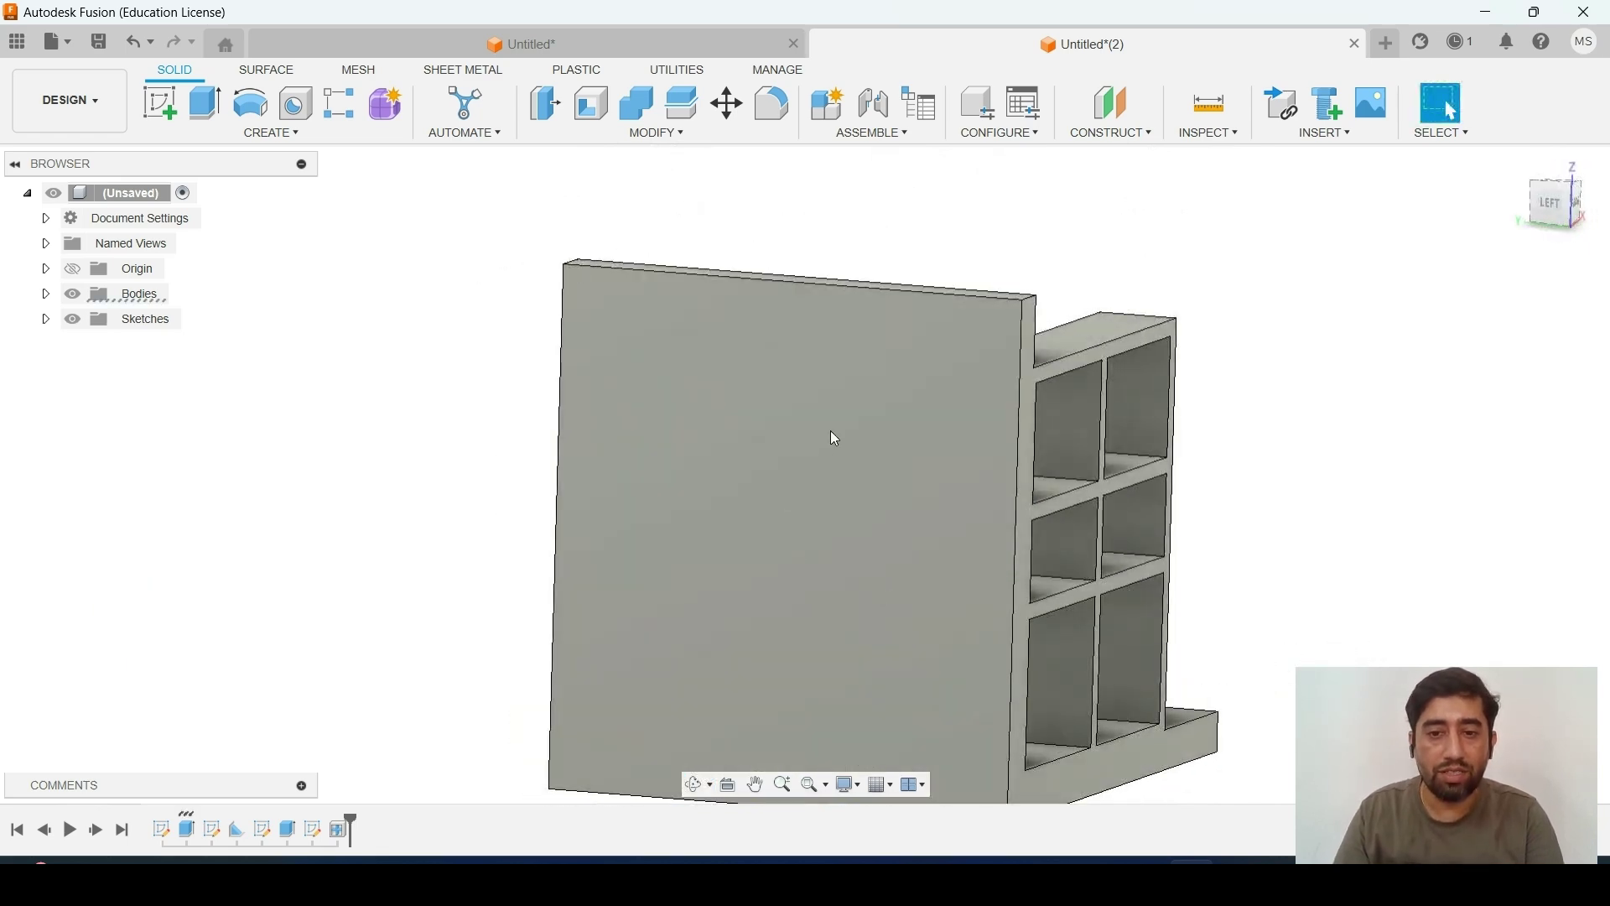
Start a sketch on the large outer face of the vertical wall, opposite the compartments
left_click(835, 437)
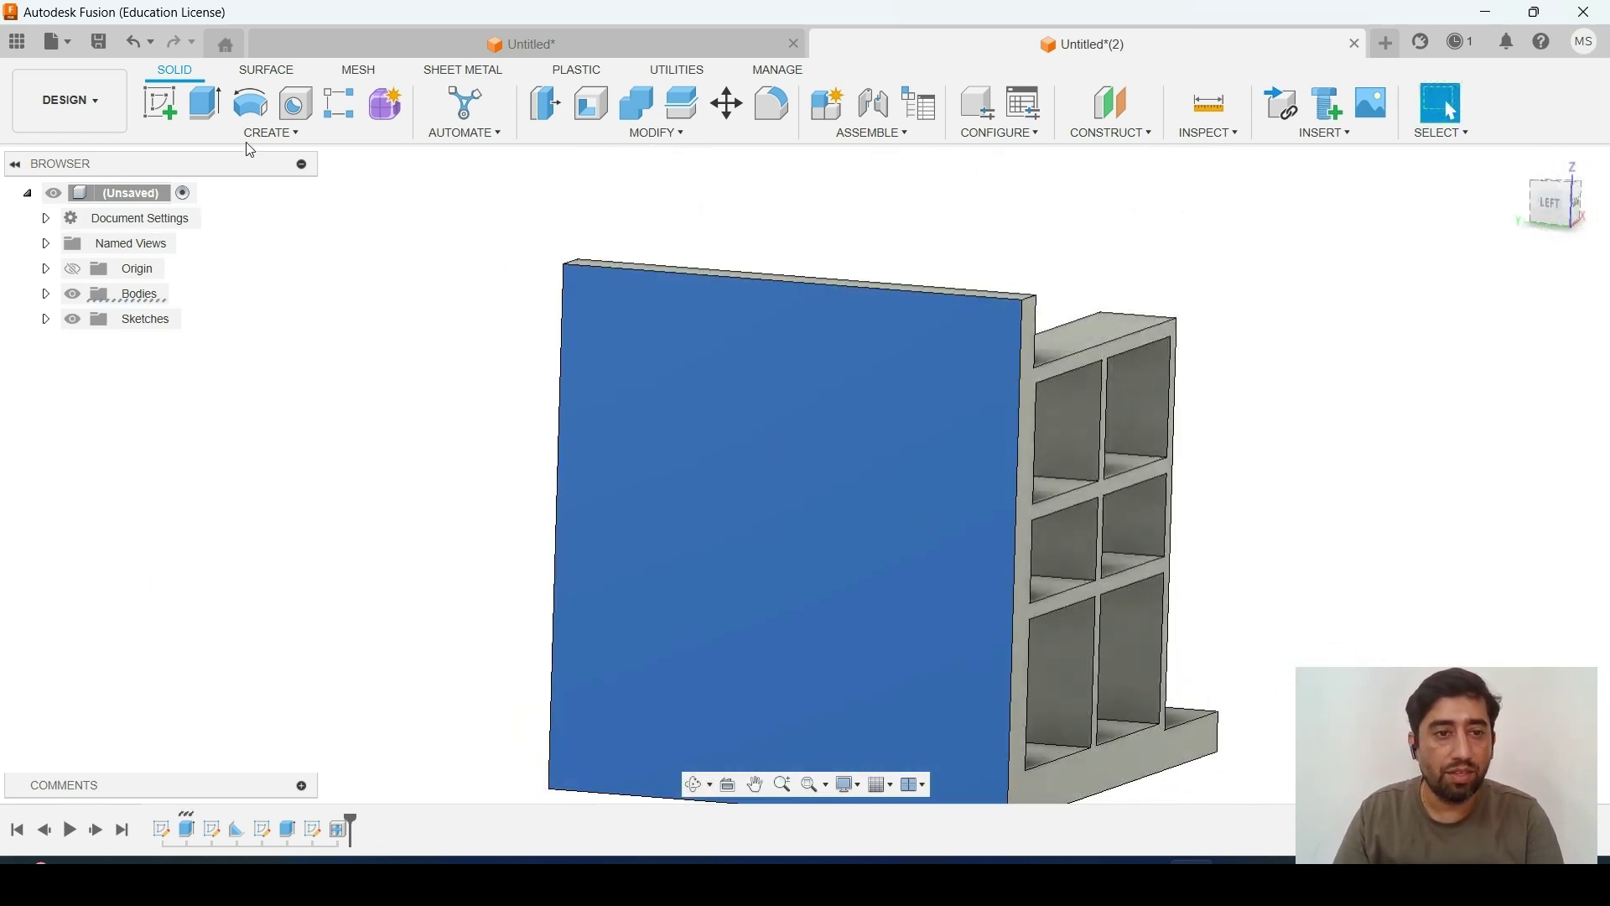
left_click(161, 104)
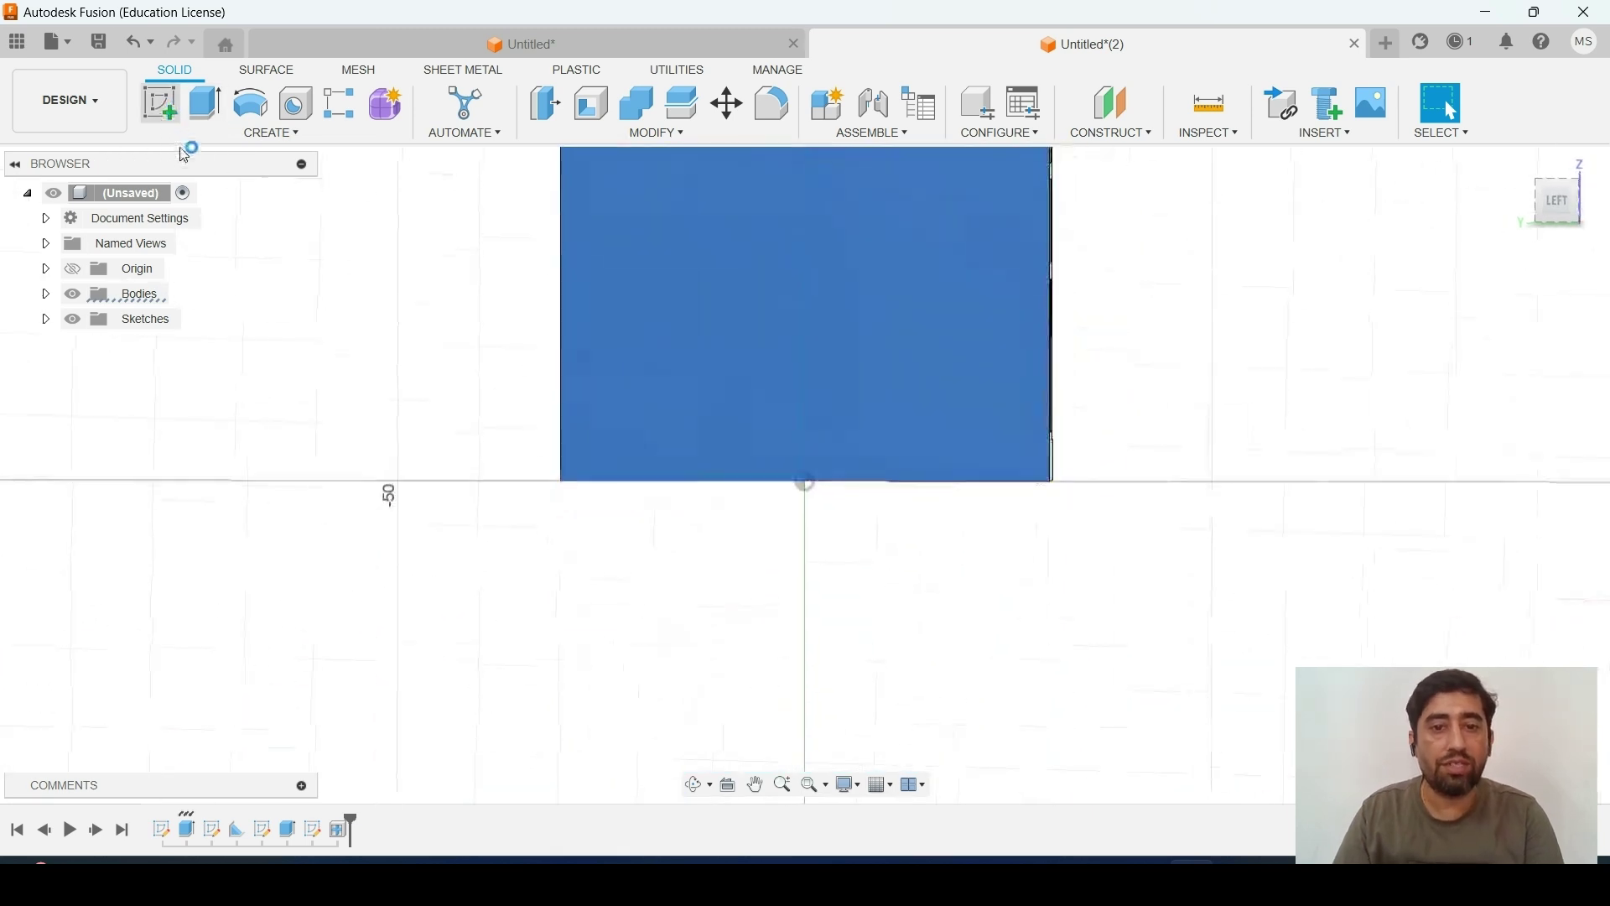
scroll(822, 556, "up", 3)
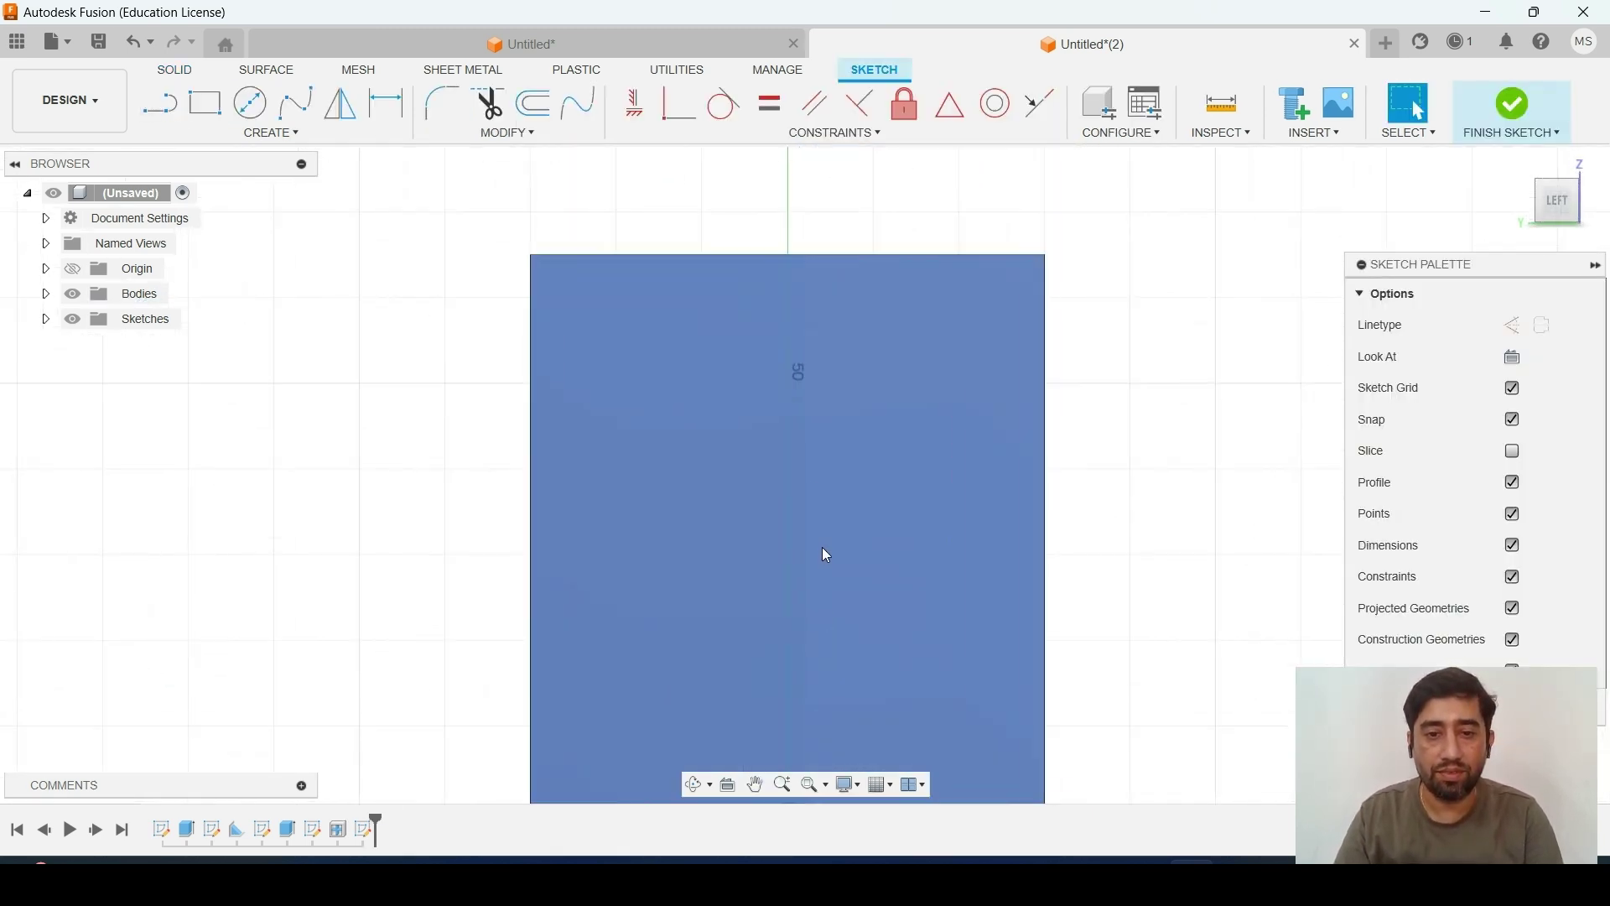
Add a sketch text box of the straight Text type near the face's upper edge, reading "Learning Fusion 360"
left_click(273, 134)
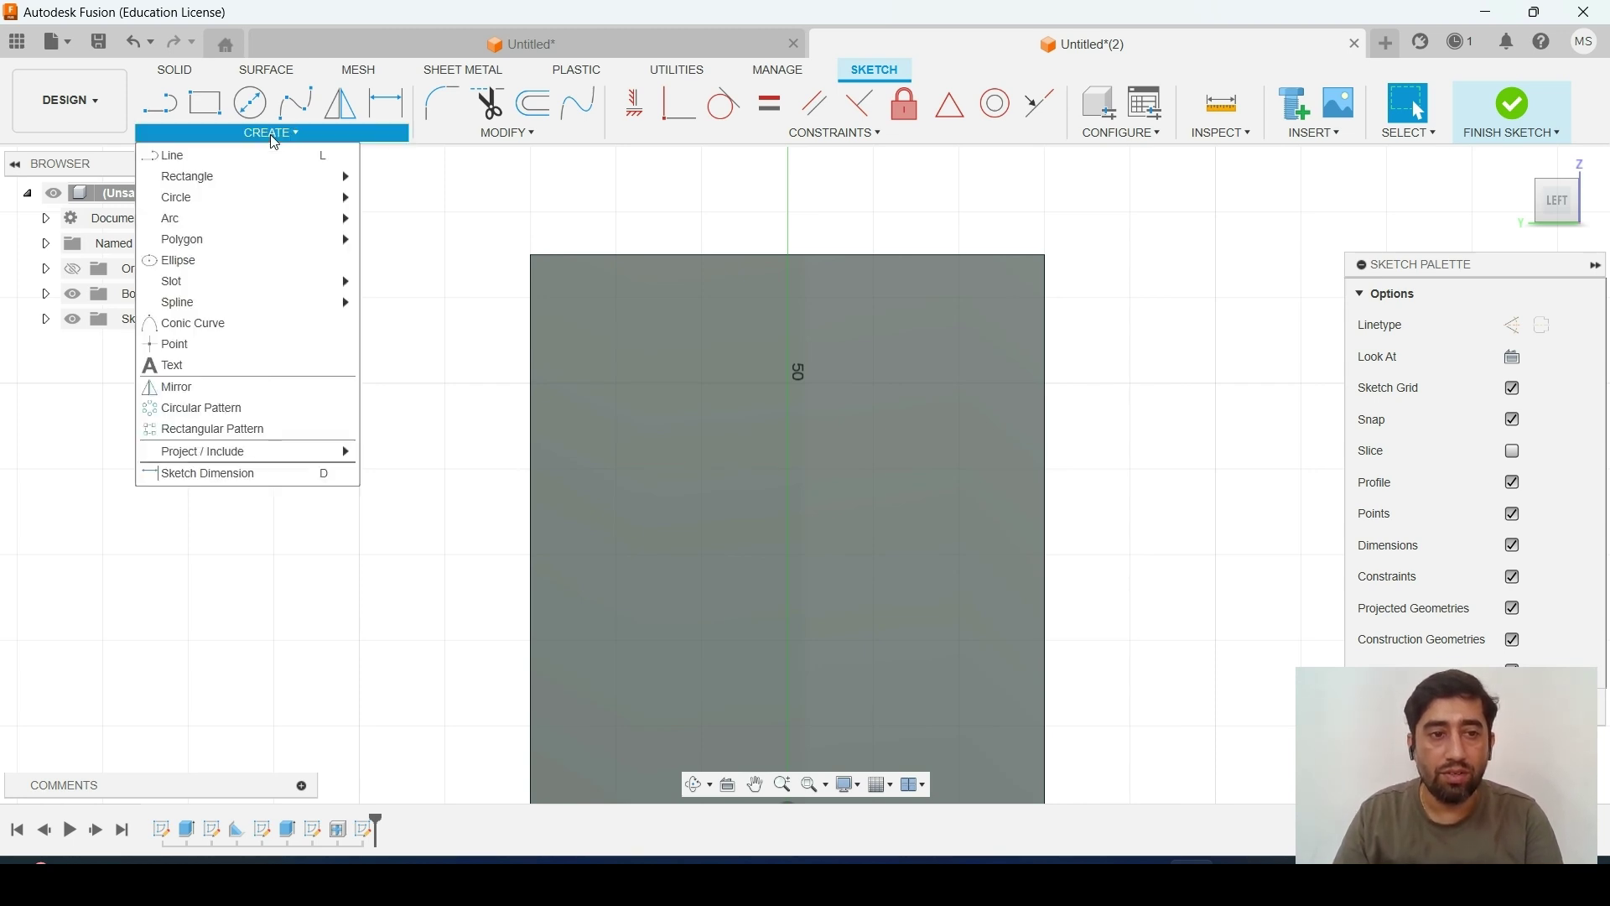
left_click(220, 362)
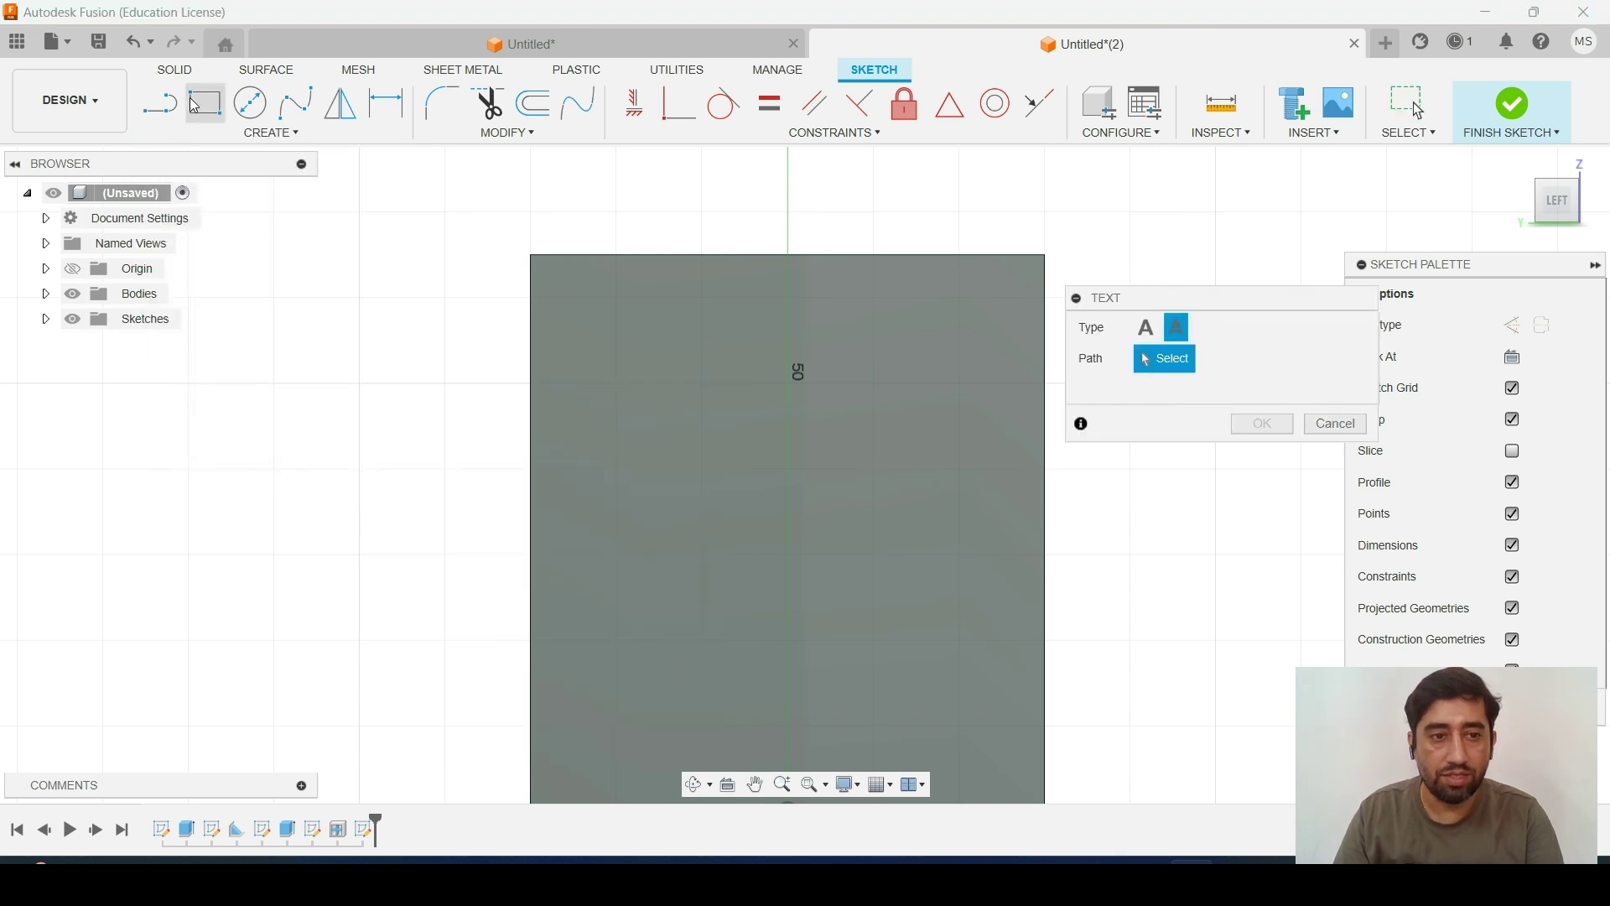
left_click(273, 132)
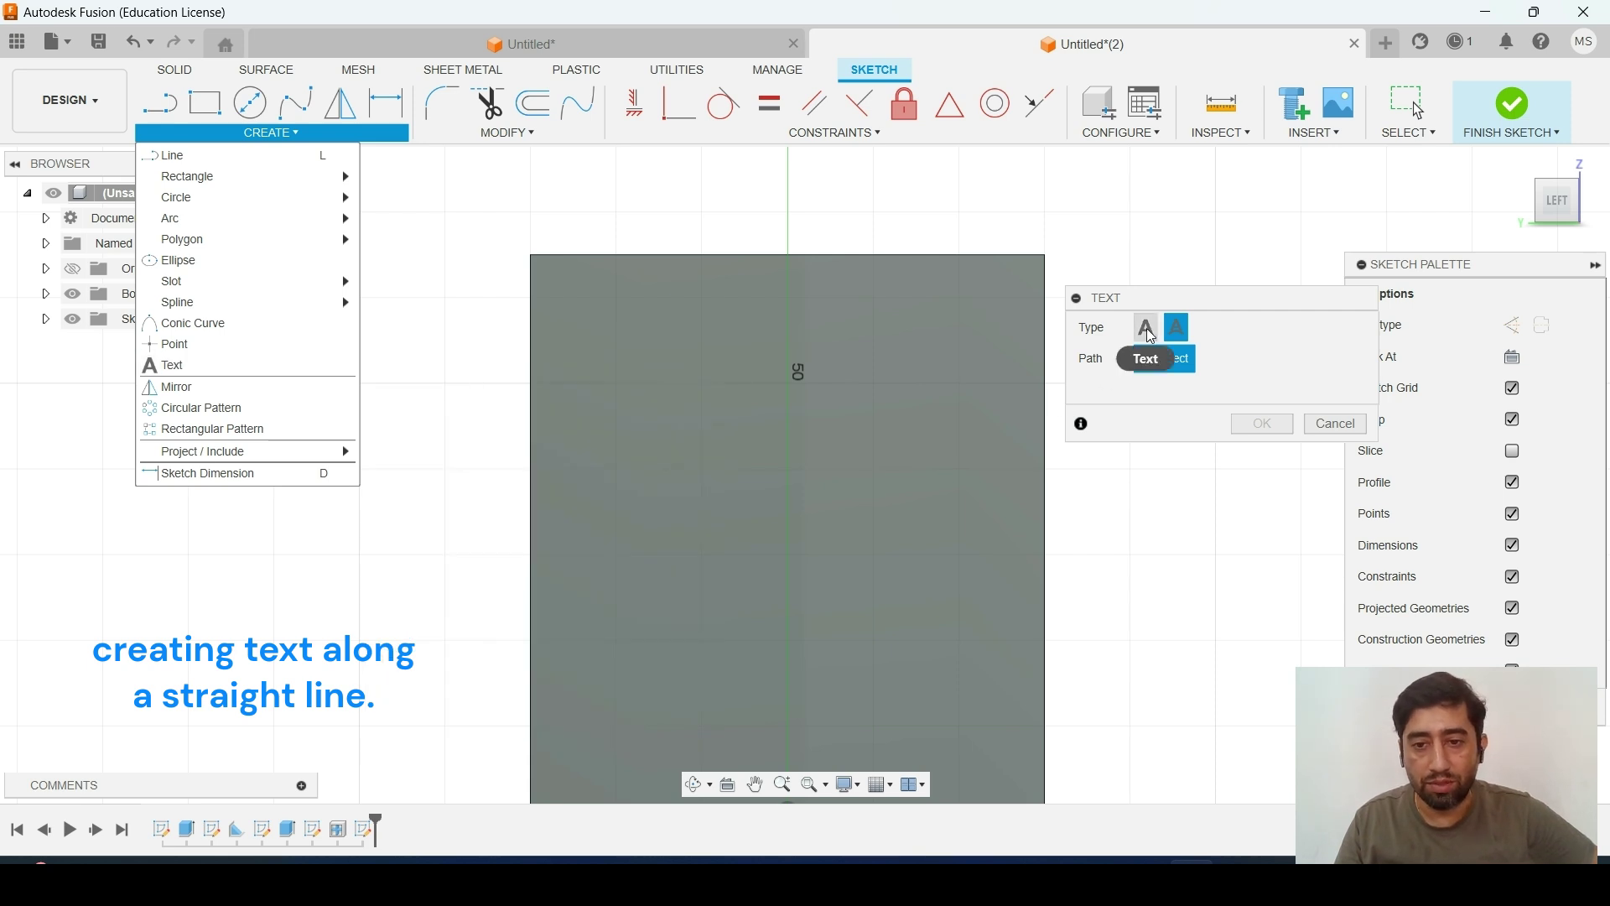
left_click(1148, 328)
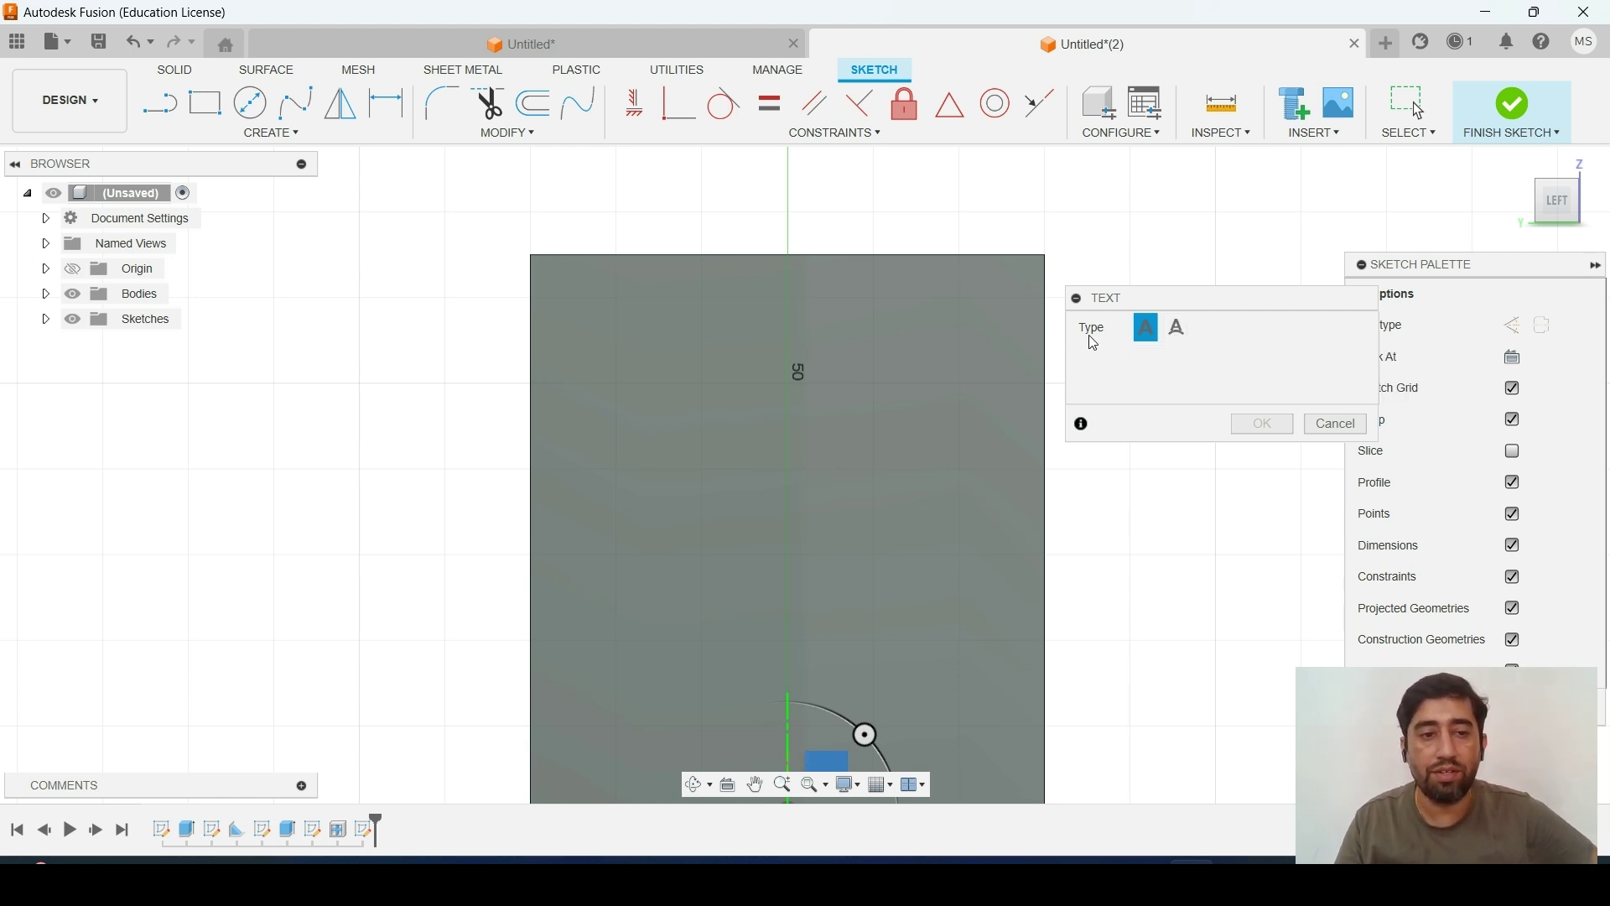
left_click(305, 105)
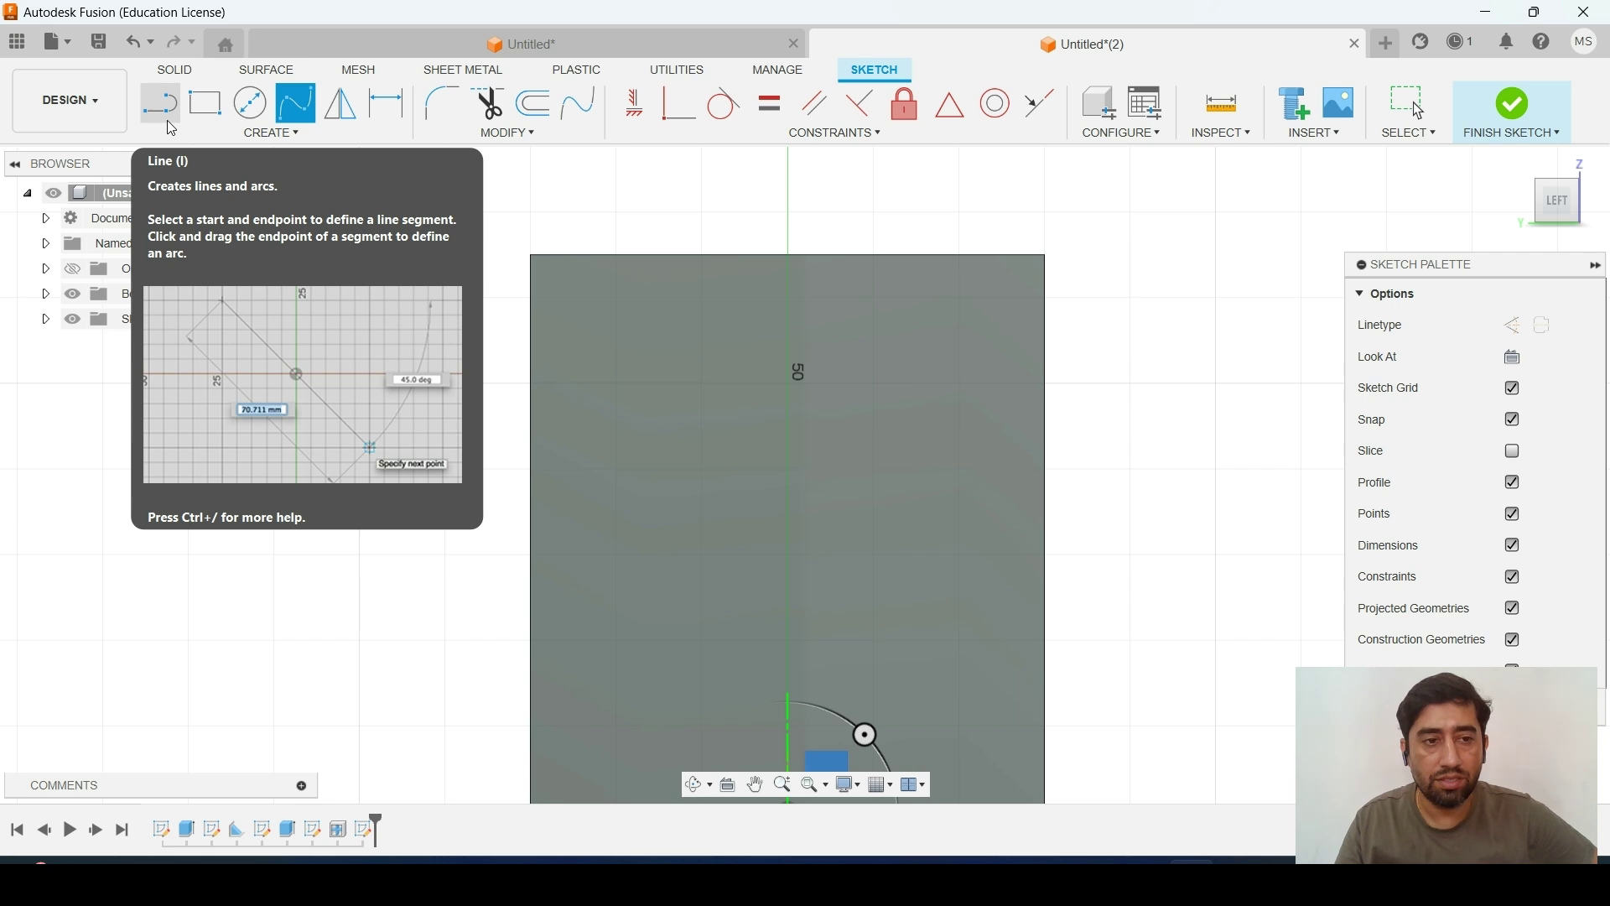
left_click(270, 133)
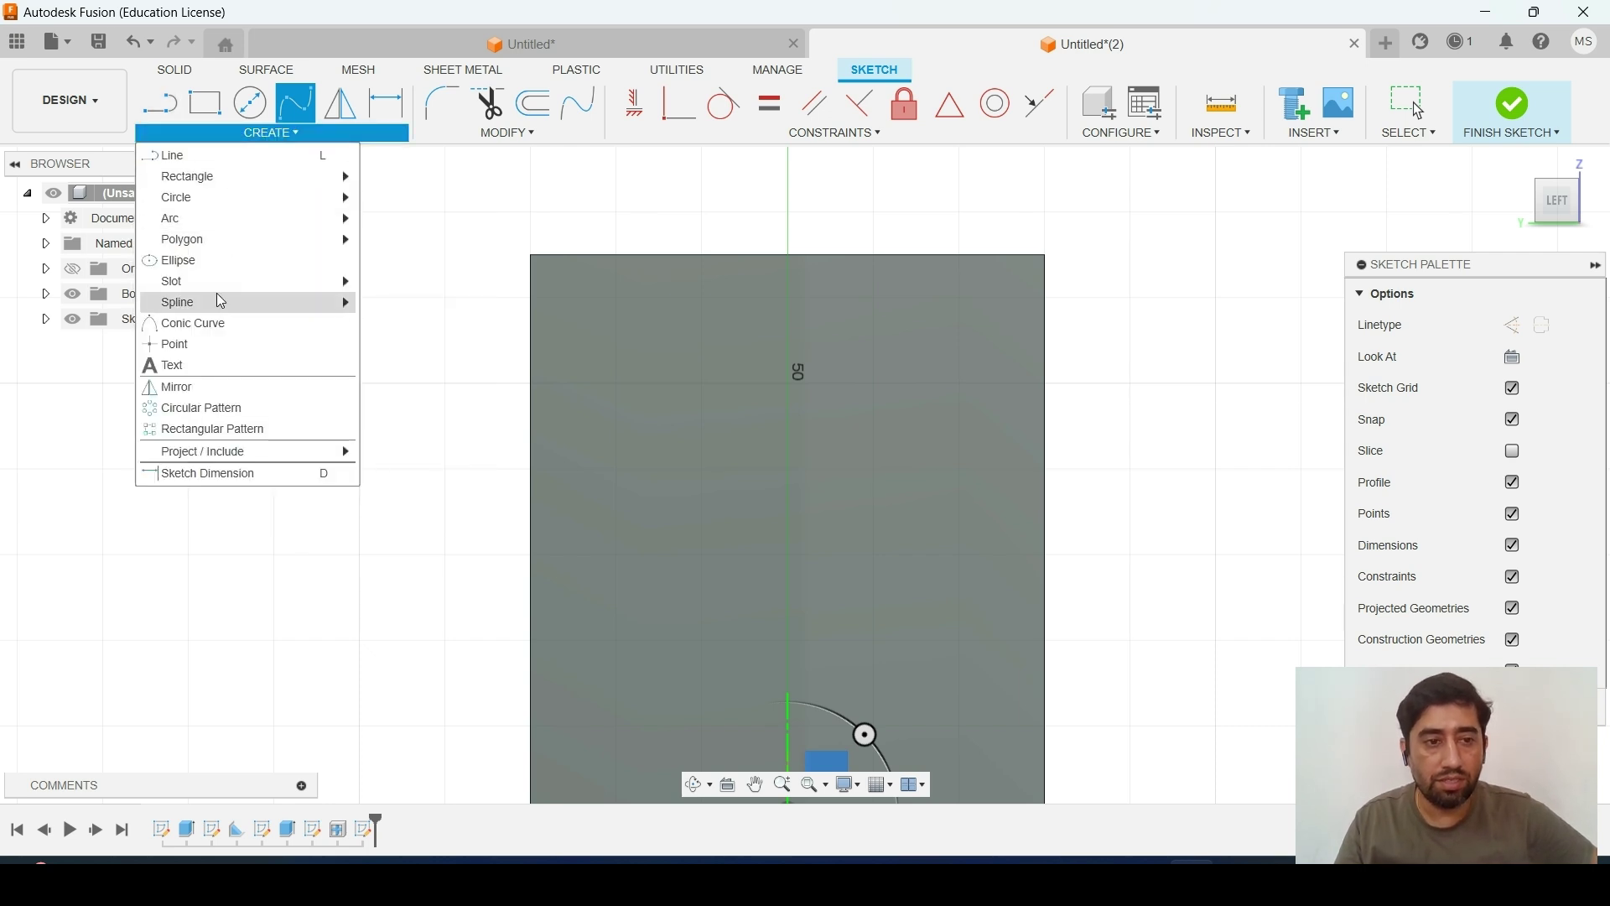
left_click(230, 366)
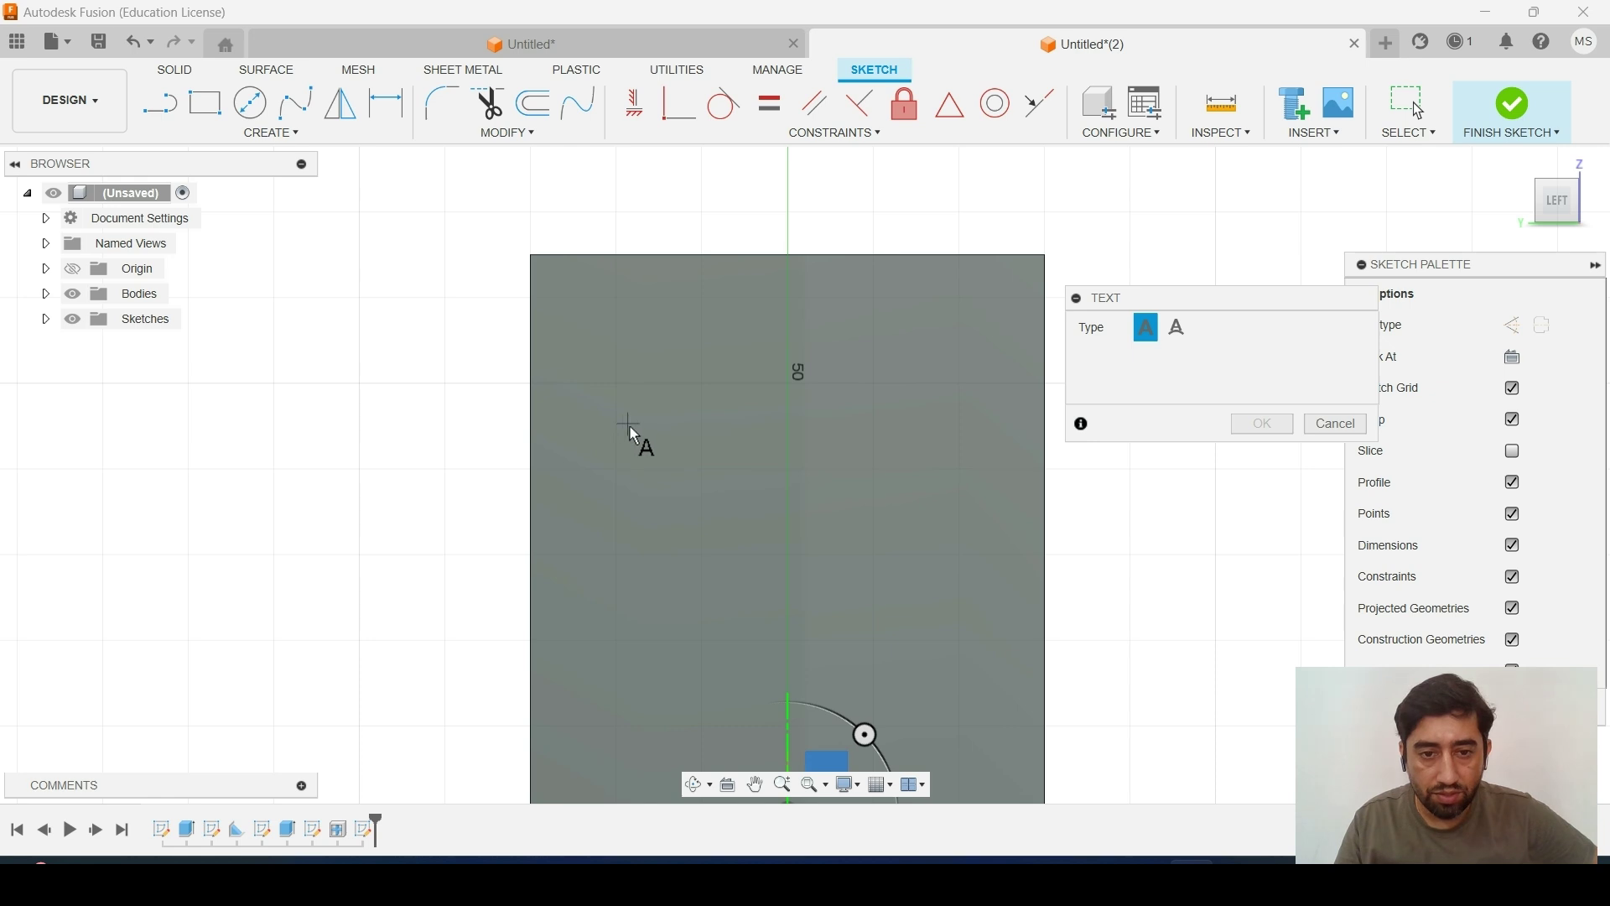
left_click(616, 335)
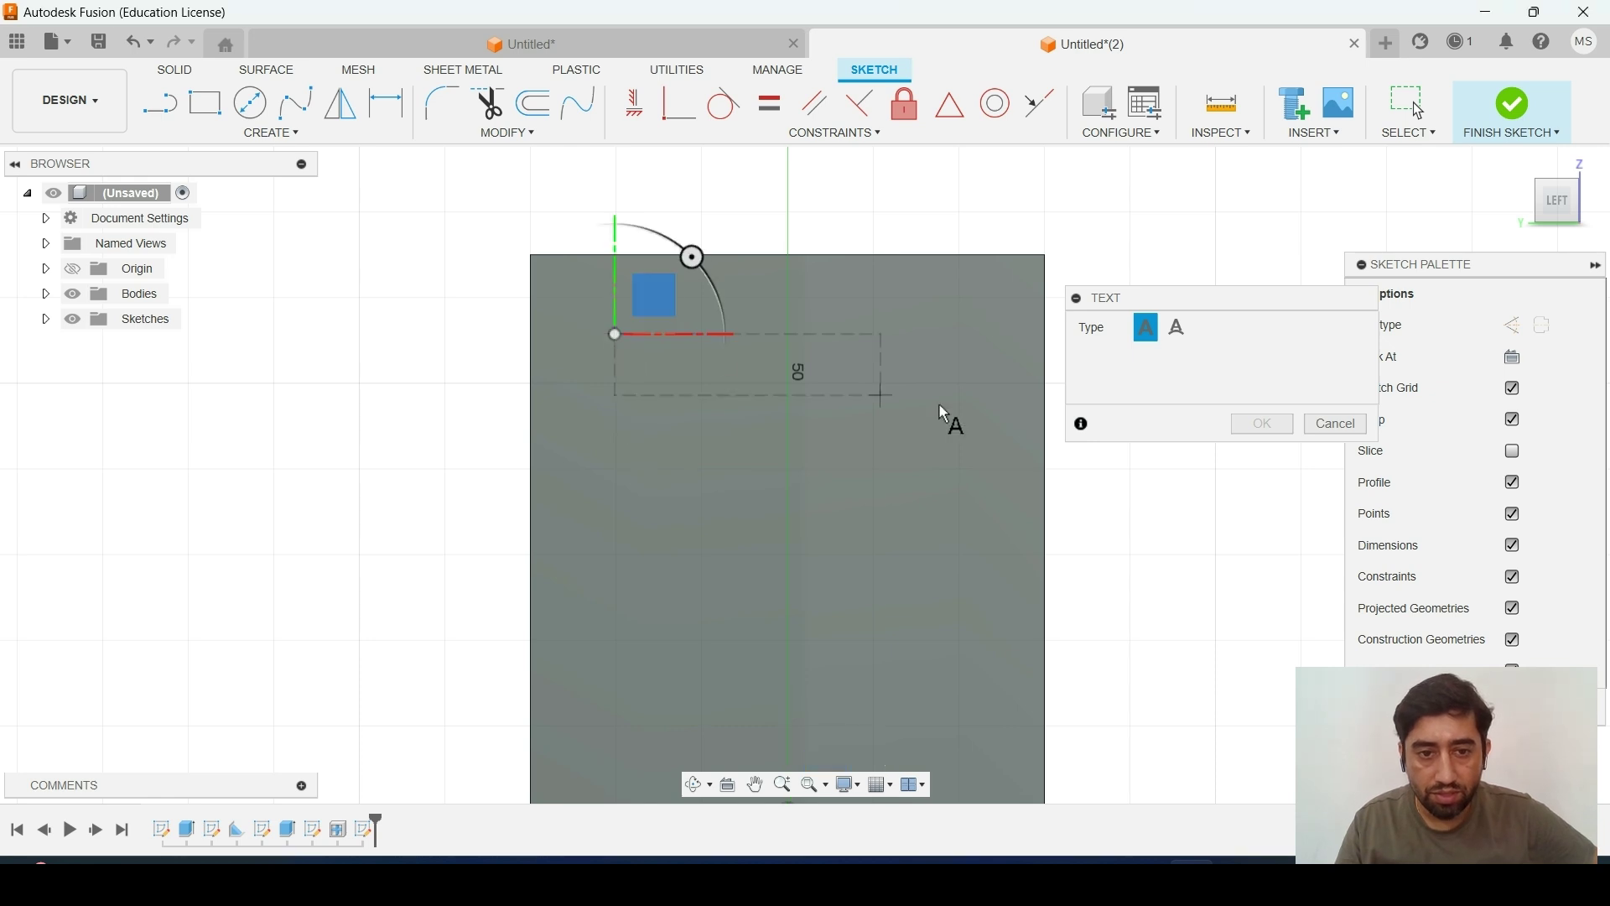
left_click(958, 447)
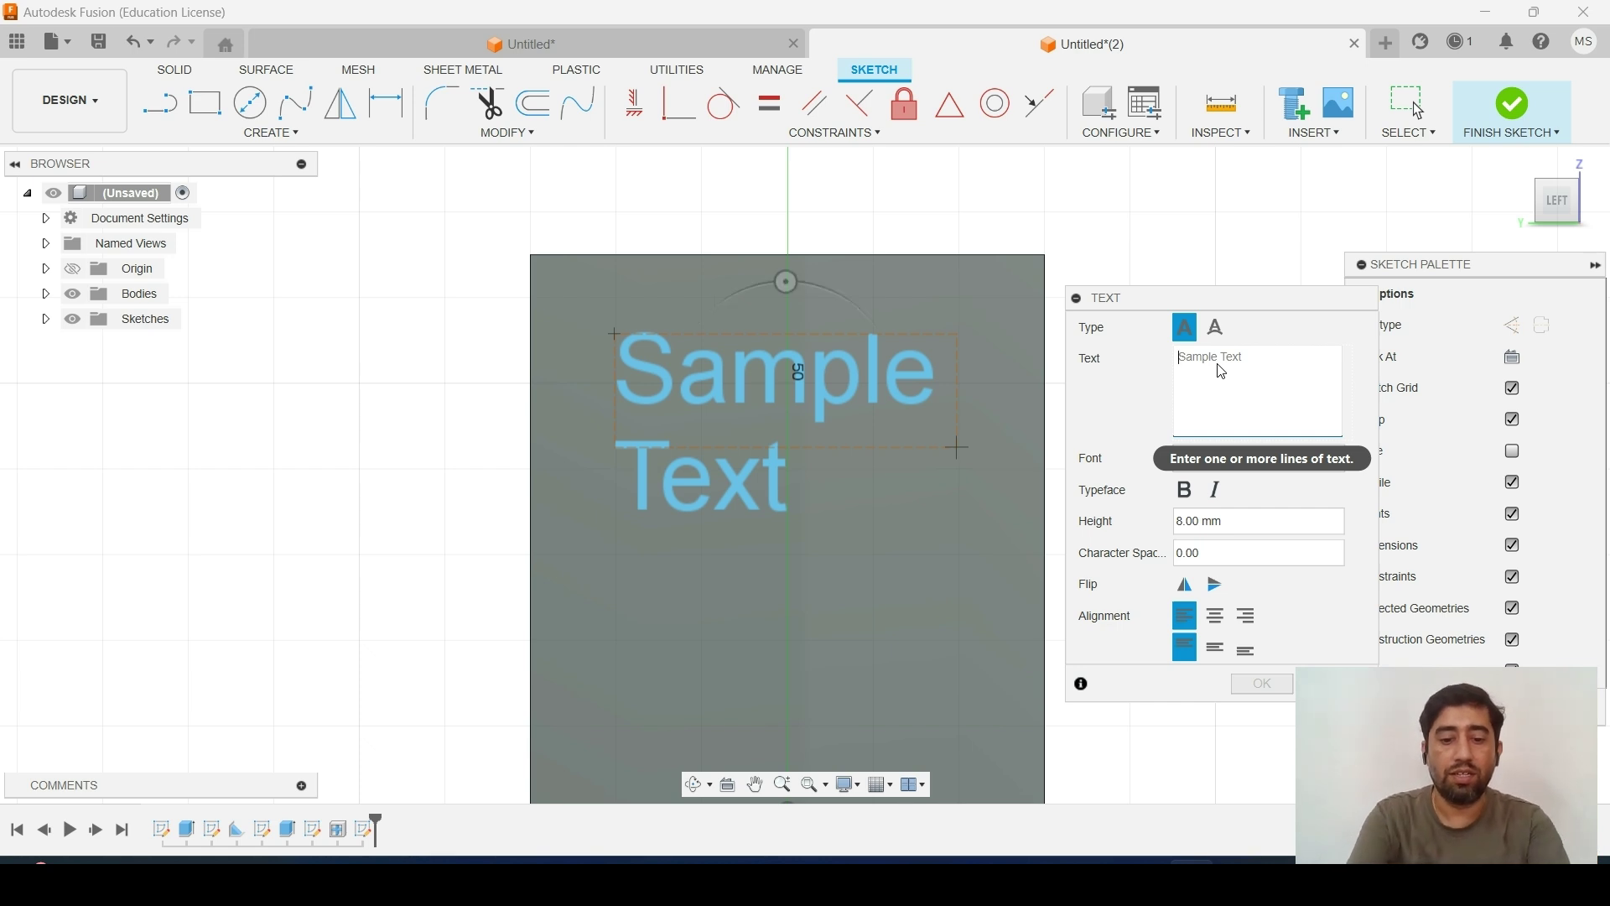
type("Learning Fusion 360")
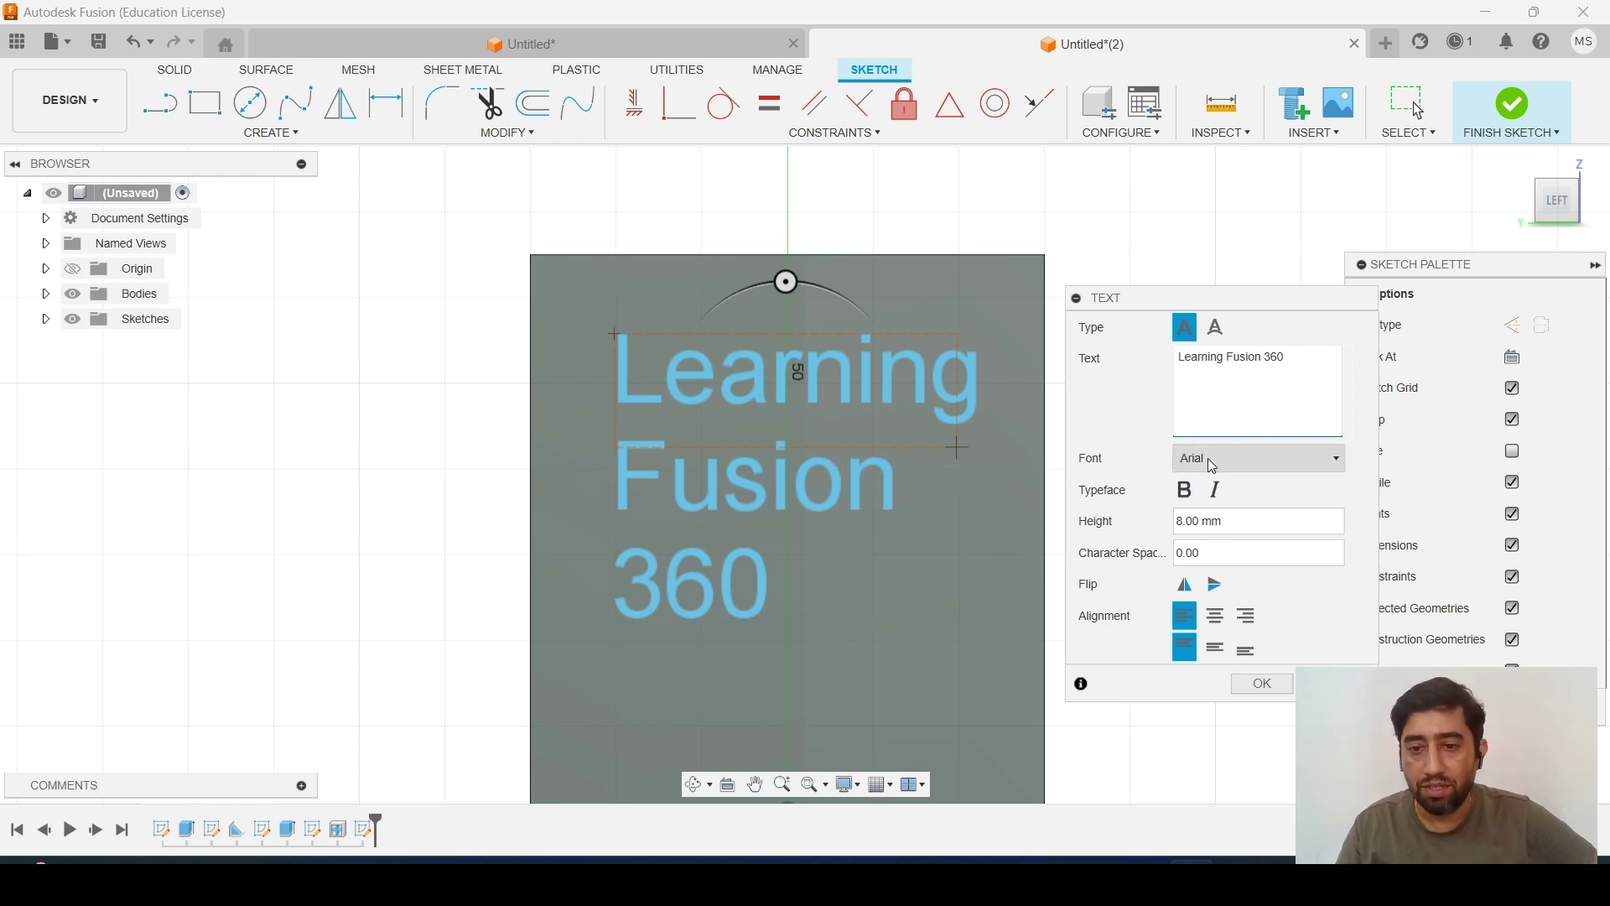
Browse the available fonts for the text and keep Arial
left_click(1208, 472)
scroll(1230, 641, "down", 3)
scroll(1230, 641, "down", 15)
scroll(1229, 642, "up", 15)
scroll(1229, 641, "up", 3)
left_click(1132, 429)
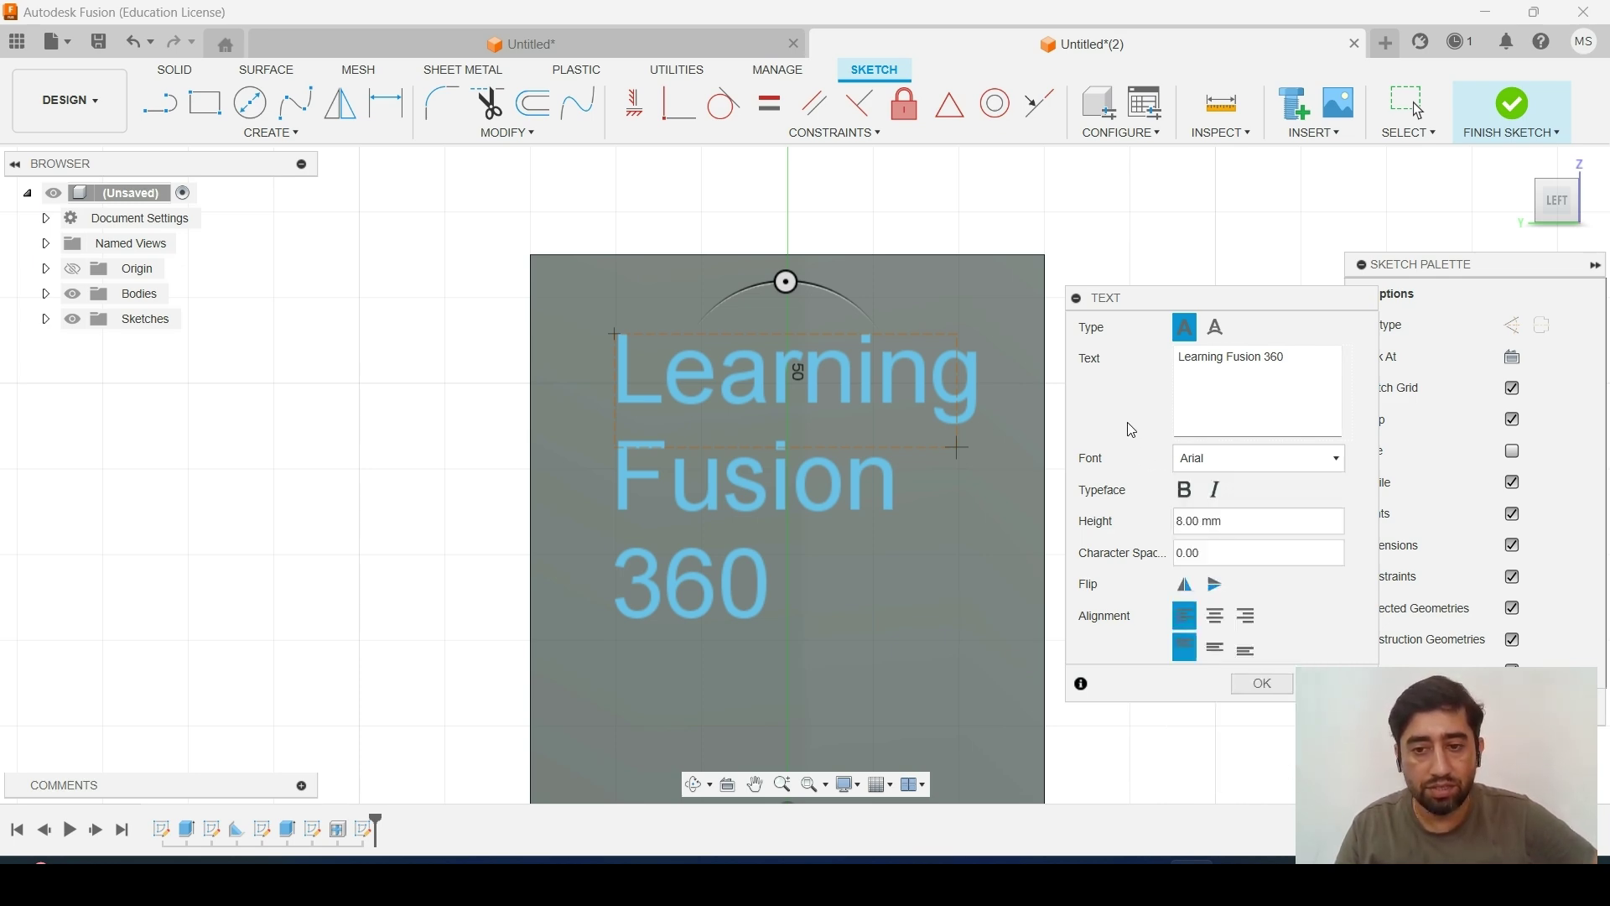
Try the bold and italic typefaces, turn both off, and set the text height to 5 mm
left_click(1185, 493)
left_click(1216, 490)
left_click(1216, 490)
left_click(1185, 490)
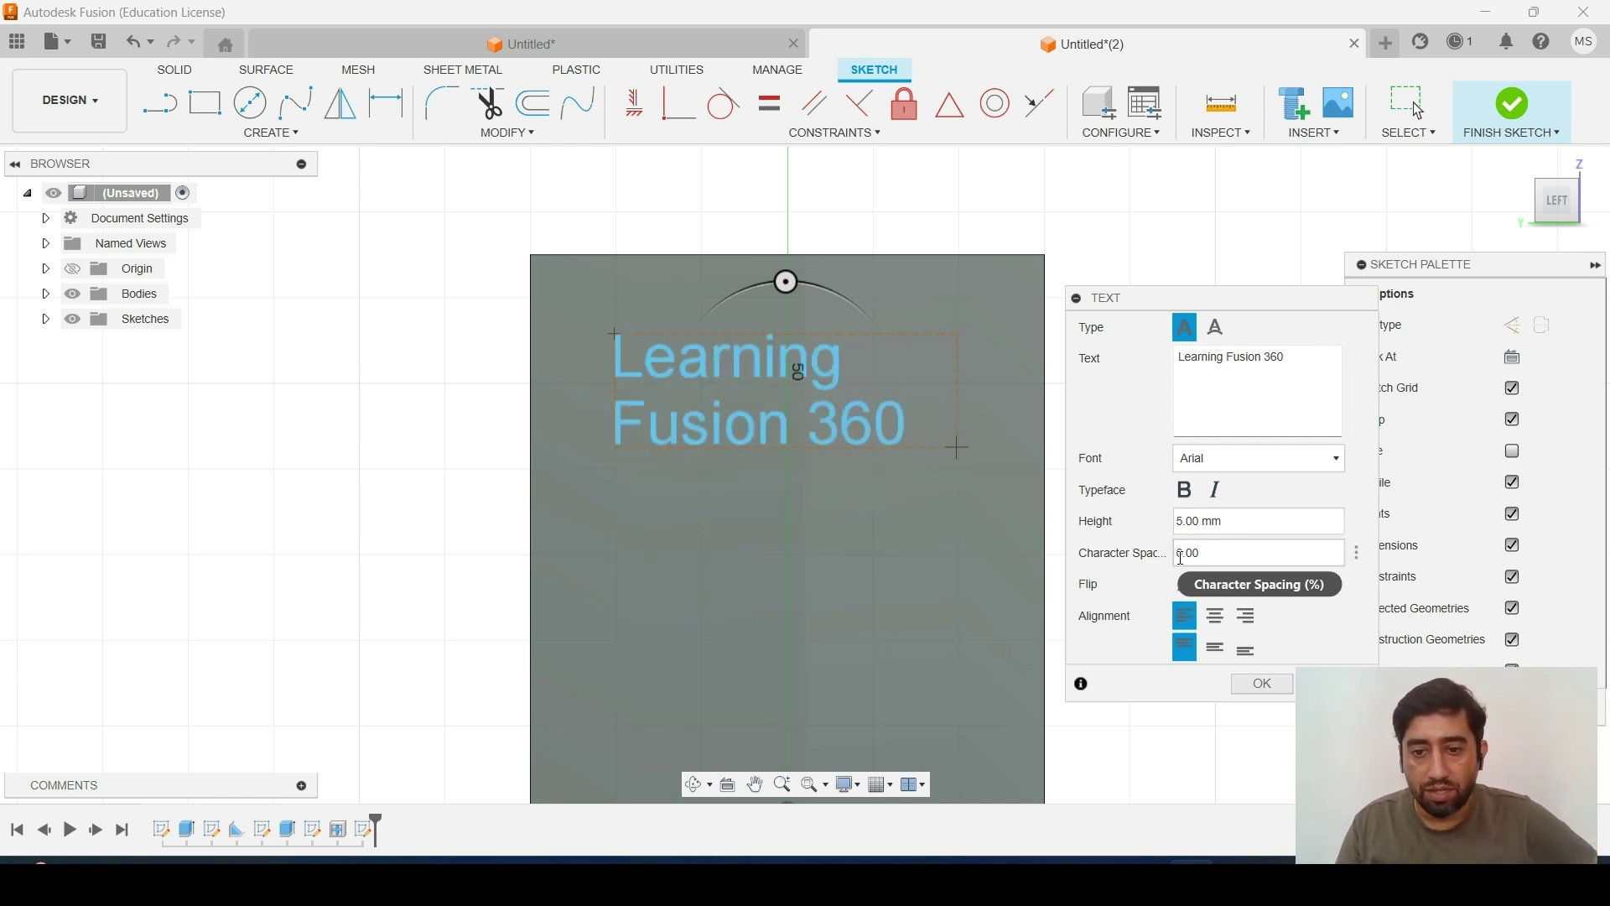
Try a character spacing of 10 for the text and settle on 1
left_click(1181, 556)
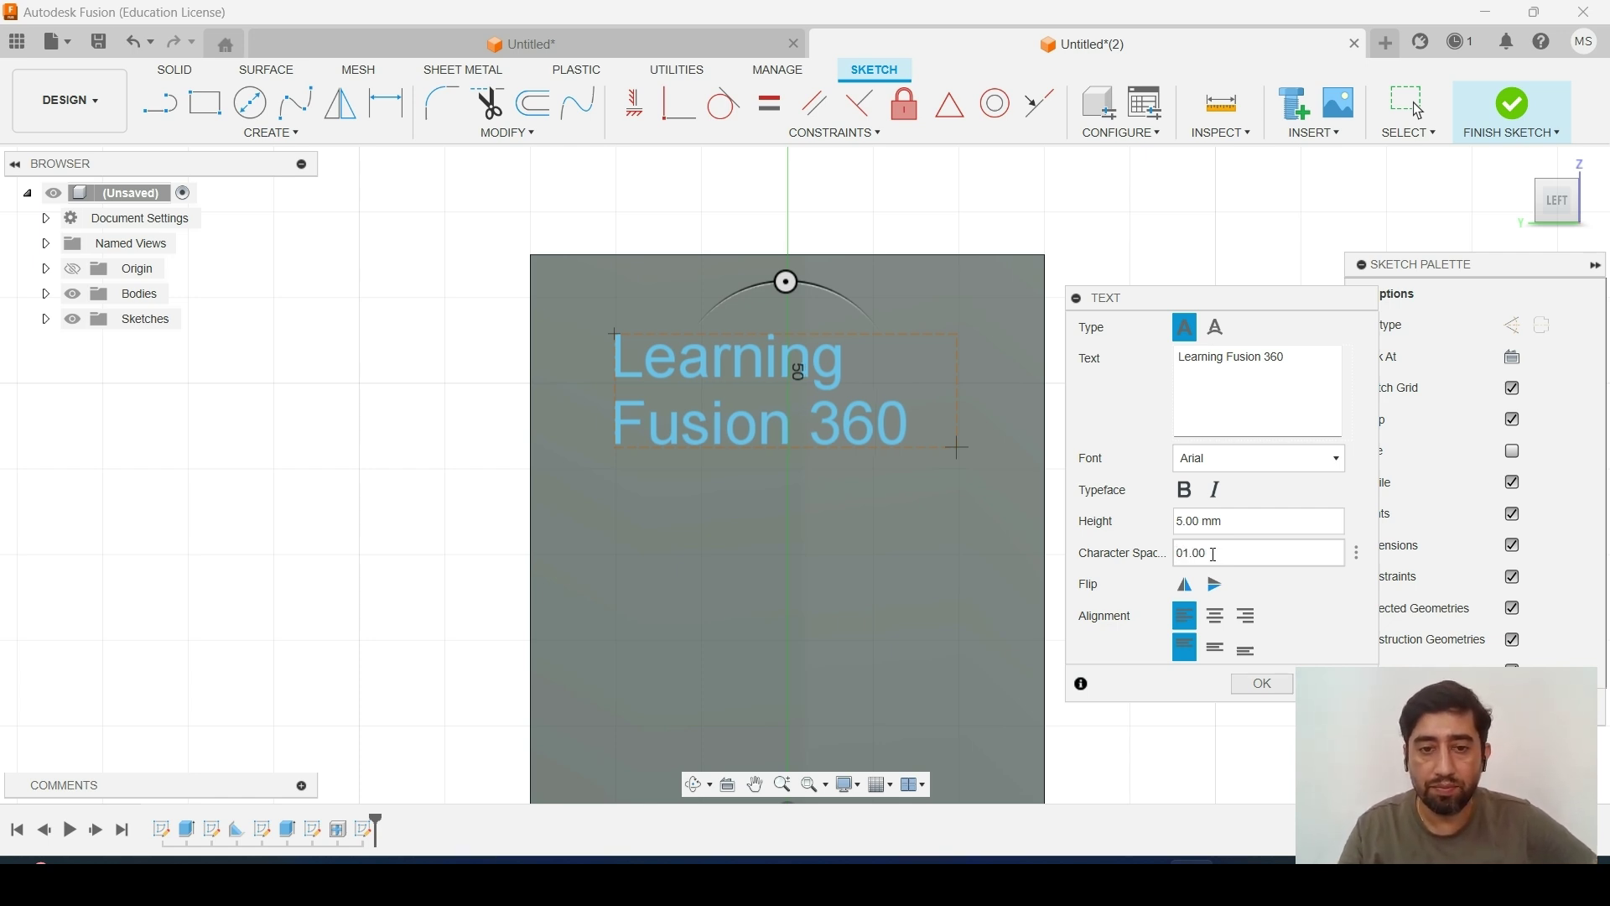
key("Left")
key("BackSpace")
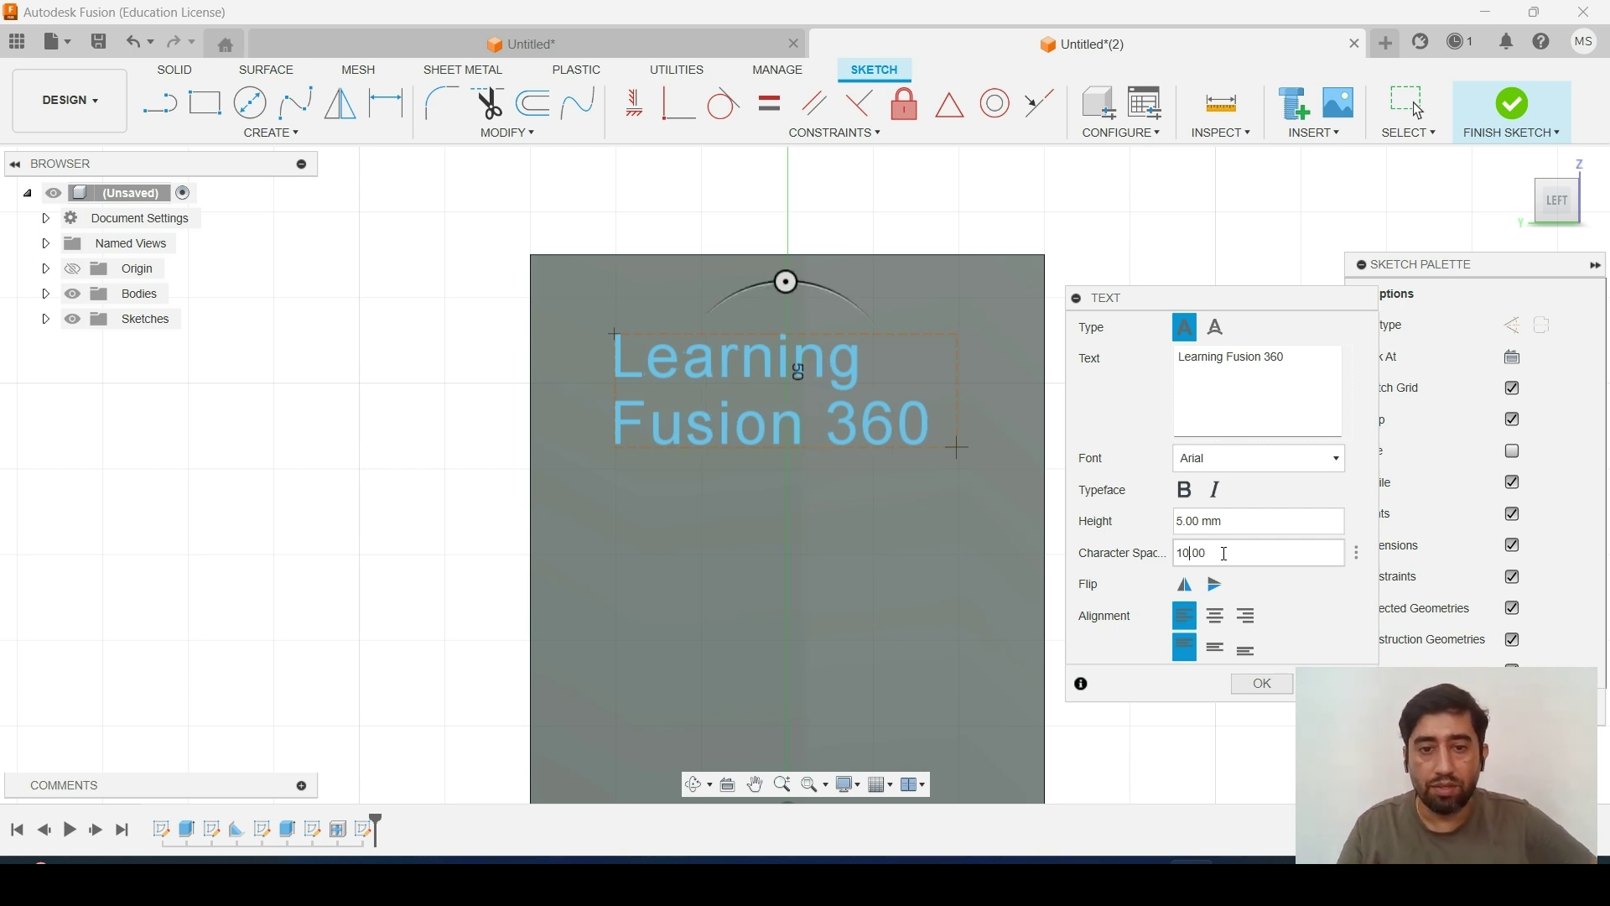
key("BackSpace")
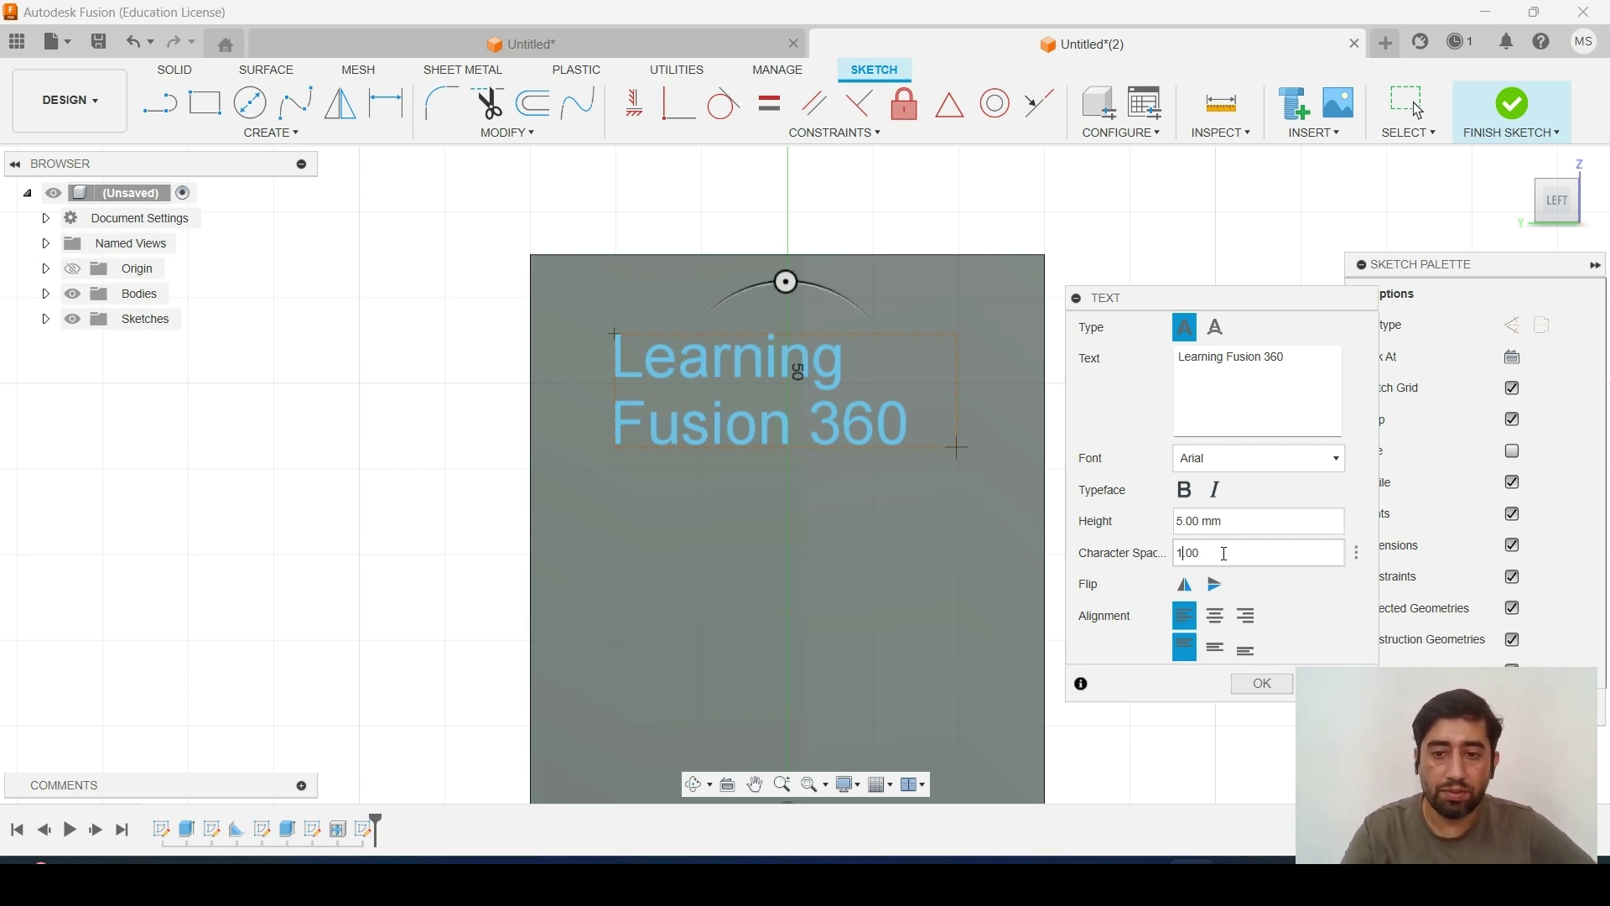
Try flipping the text horizontally and vertically, and restore its unflipped orientation
left_click(1184, 591)
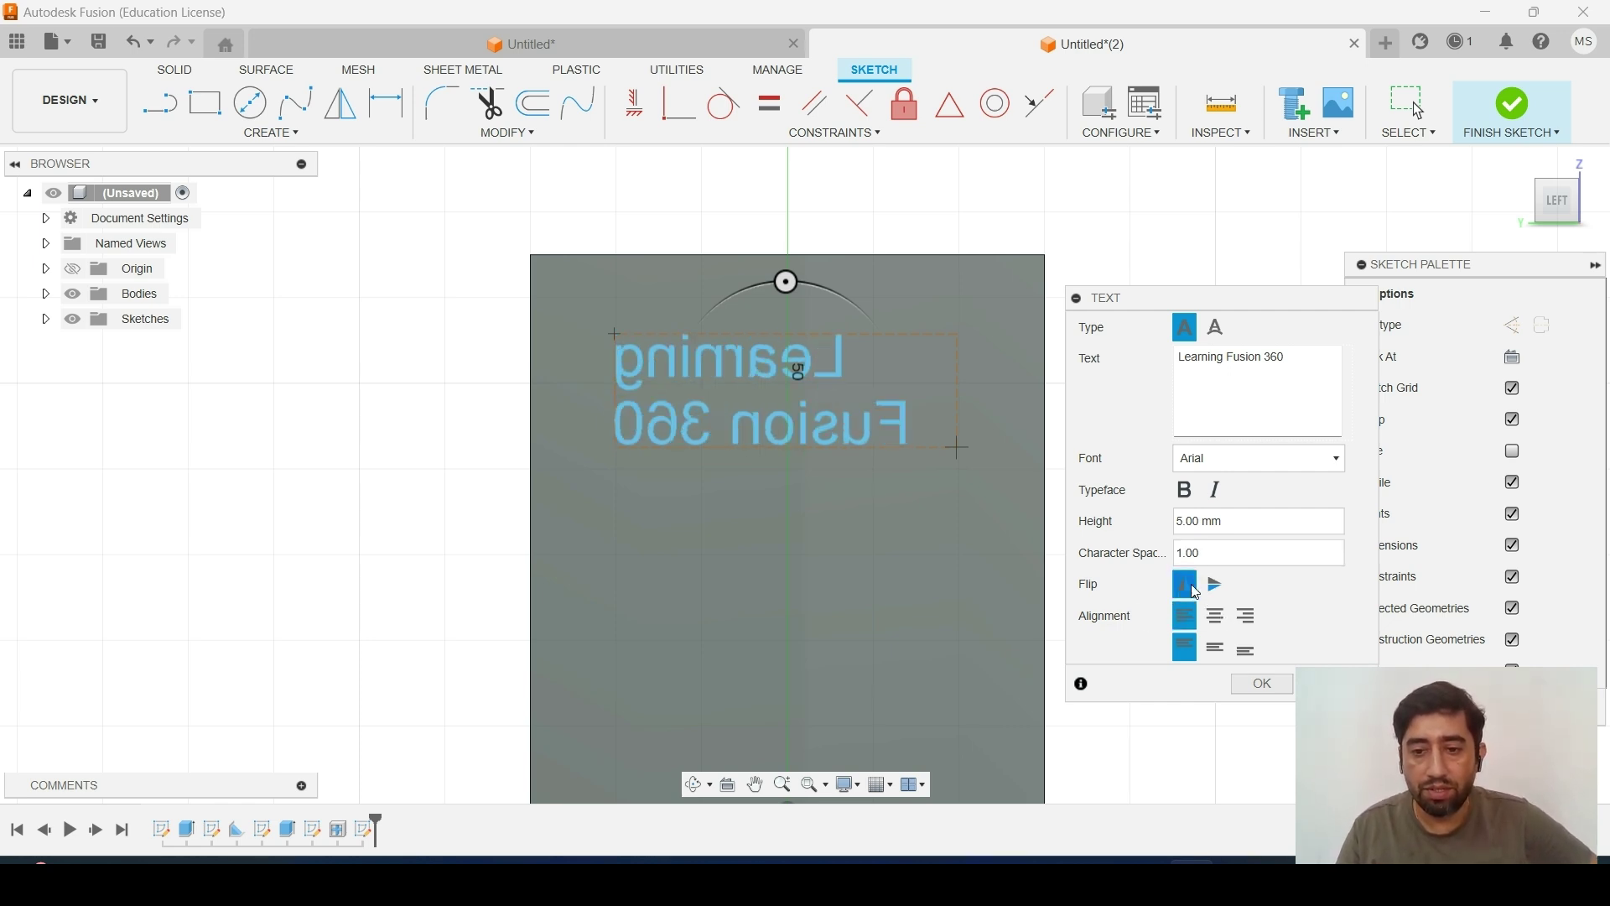
left_click(1215, 586)
left_click(1215, 587)
left_click(1215, 587)
left_click(1215, 587)
left_click(1195, 594)
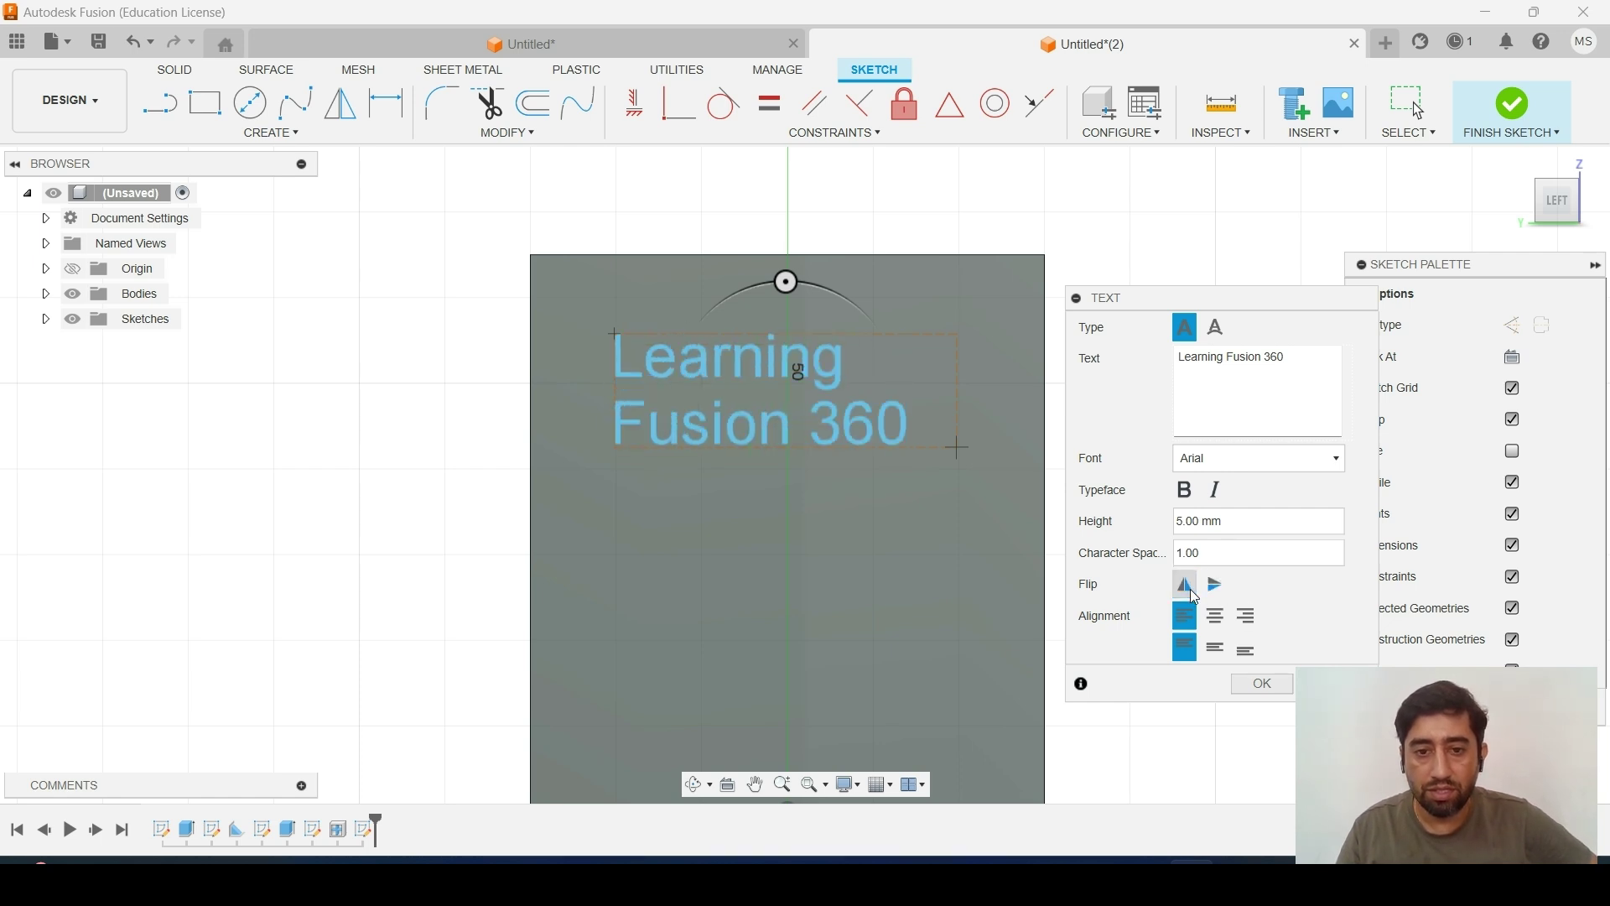
Try the other text alignments, choose center and middle alignment, and complete the text
left_click(1224, 622)
left_click(1248, 618)
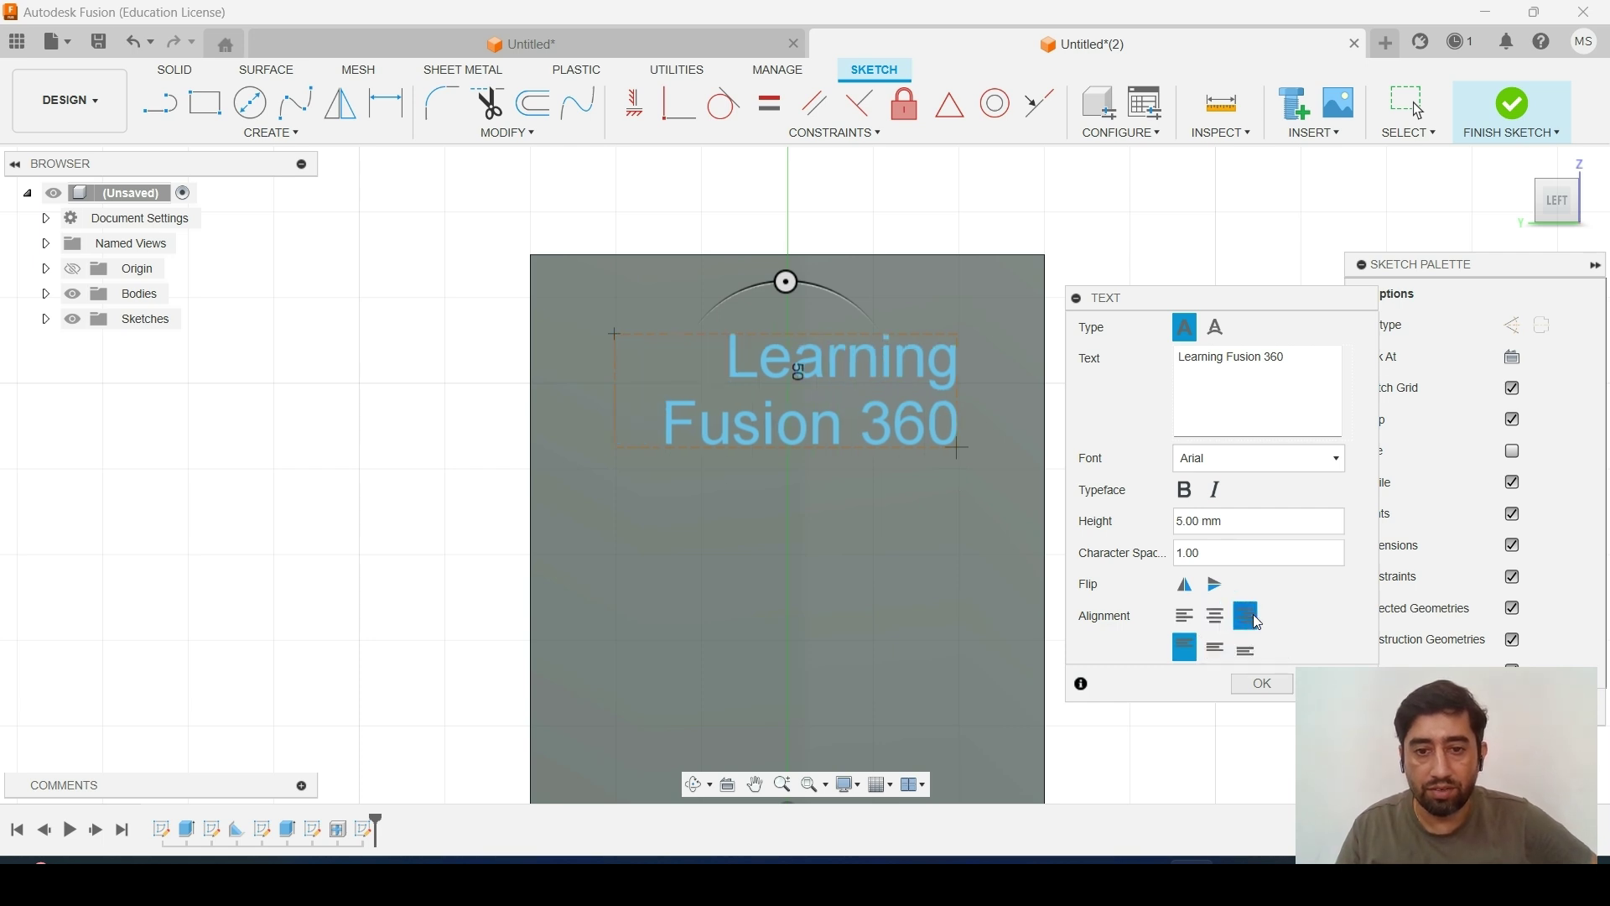
left_click(1216, 648)
left_click(1249, 647)
left_click(1216, 647)
left_click(1216, 621)
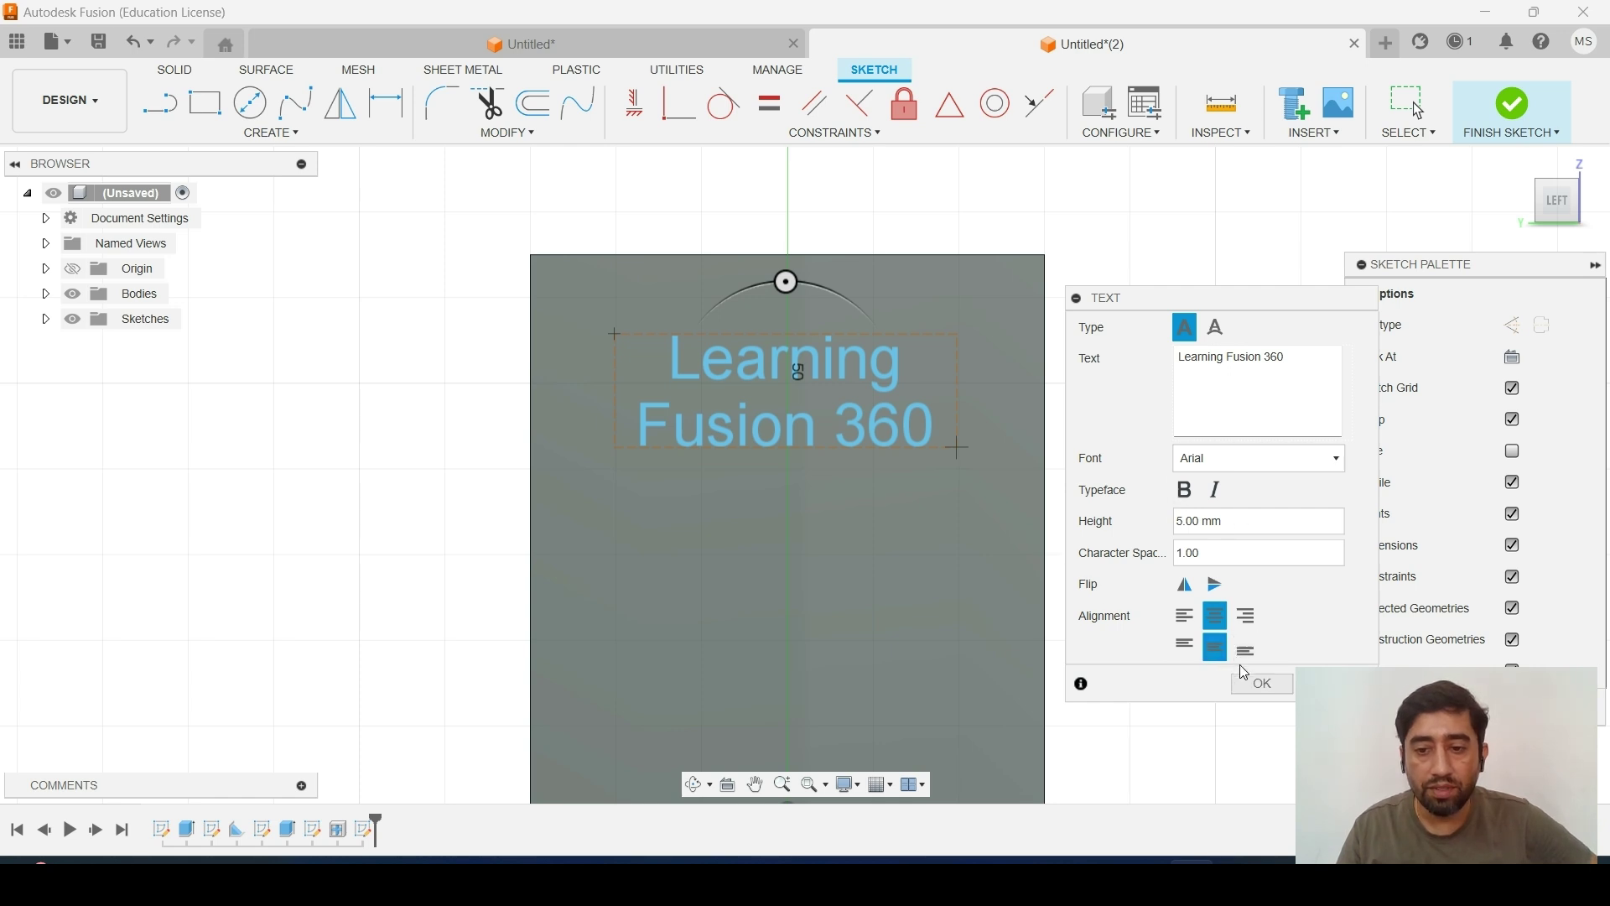
left_click(1262, 683)
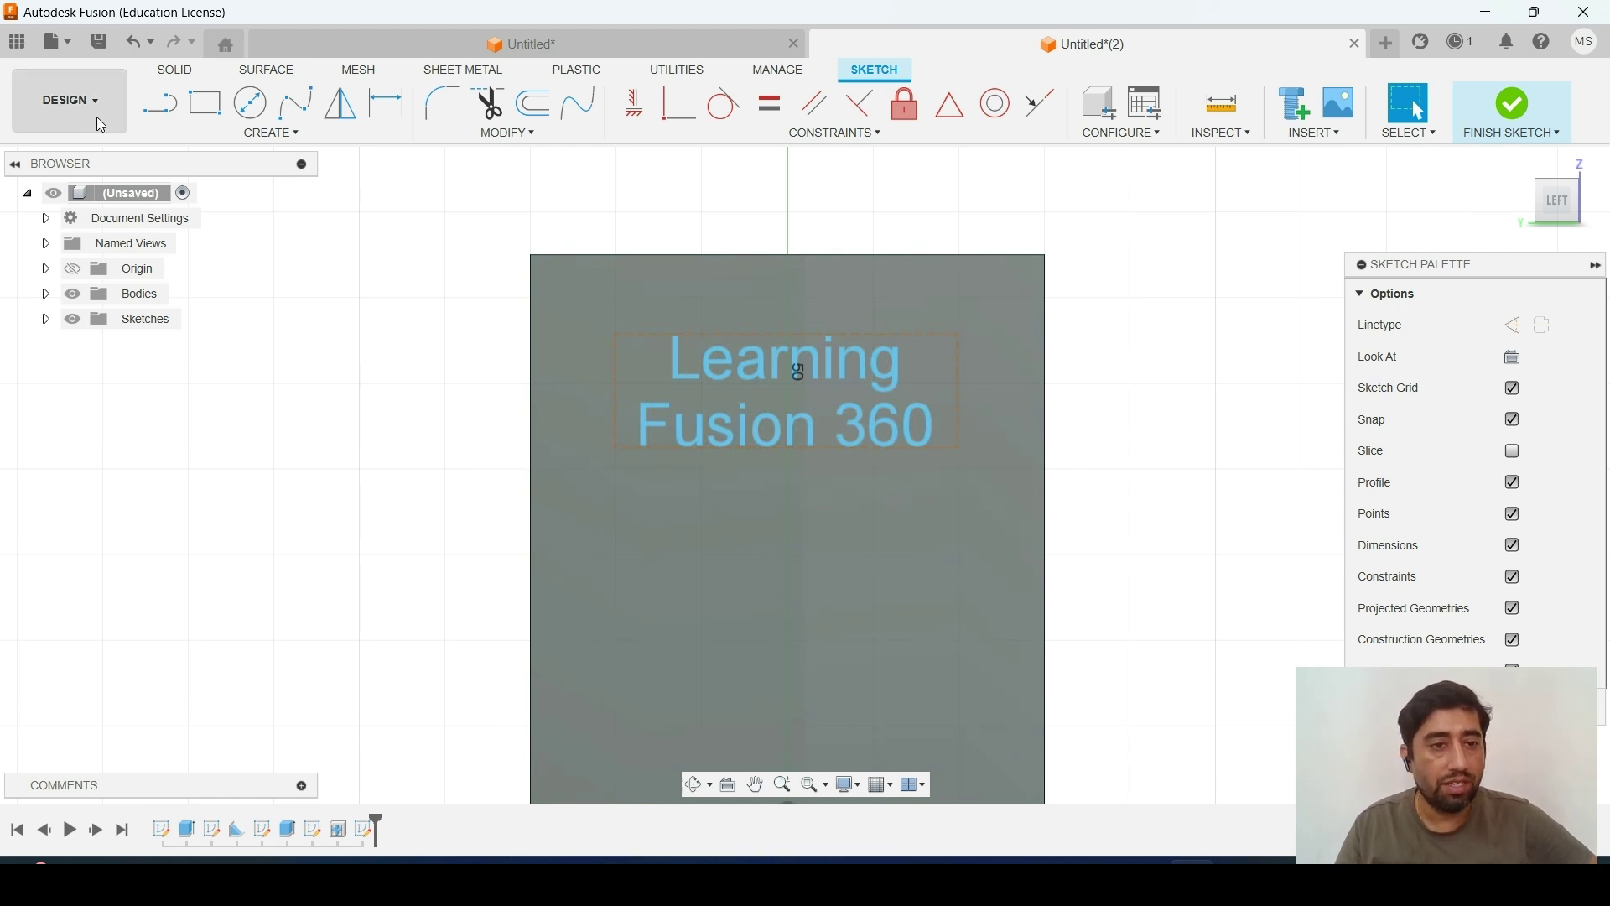
Sketch an arched three-point fit point spline below the text, about as wide as the text box and peaking at mid-width
left_click(295, 115)
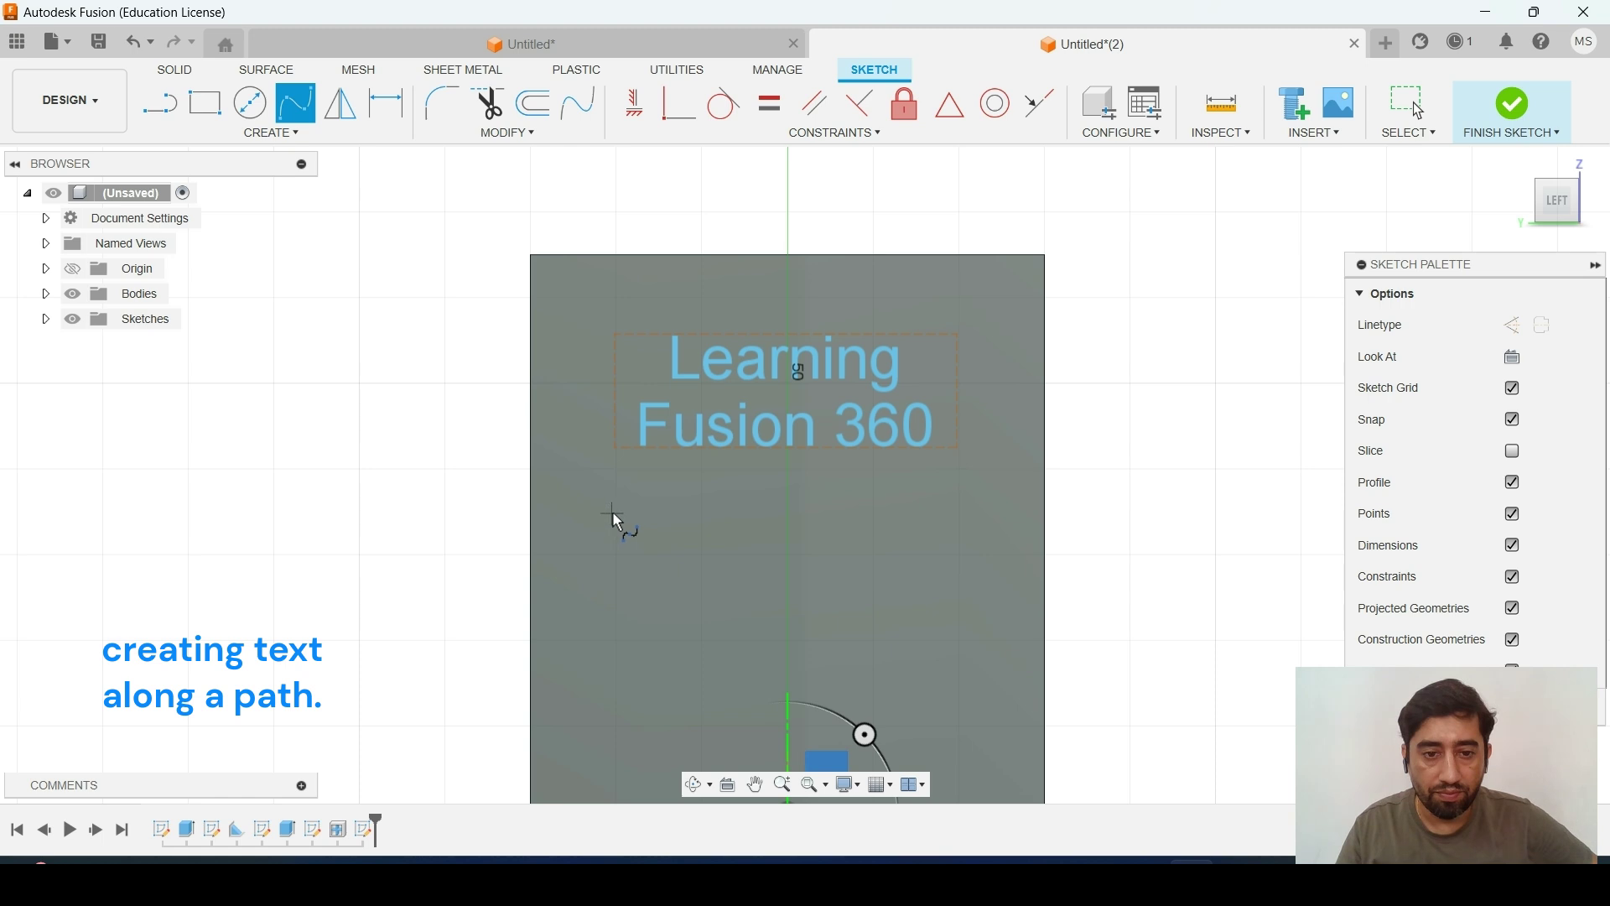
left_click(616, 540)
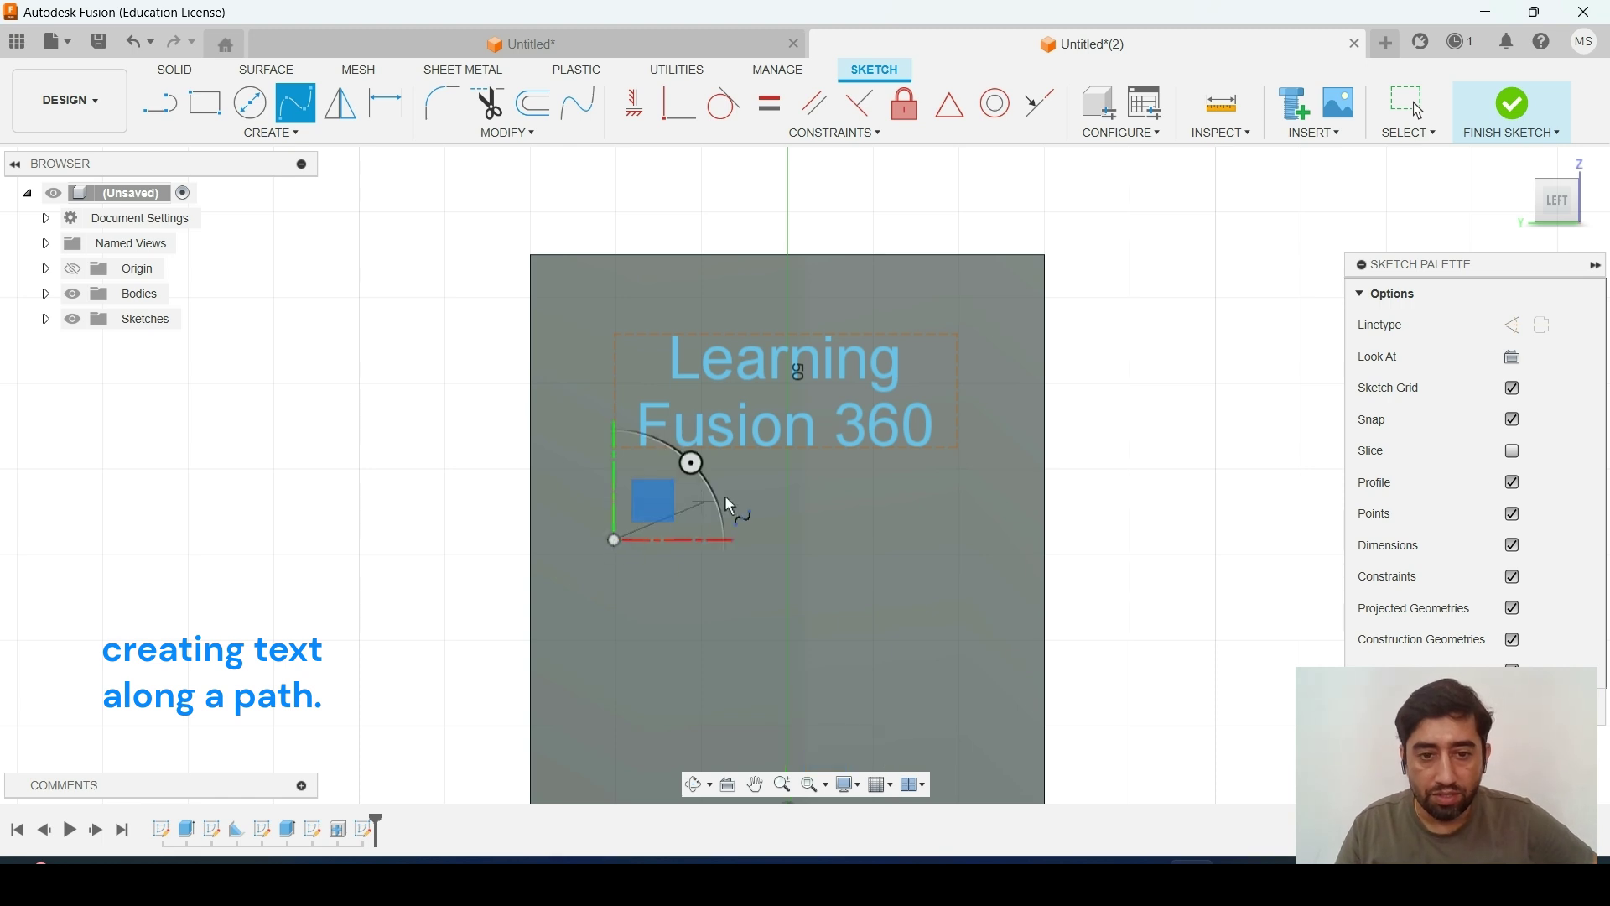
left_click(787, 488)
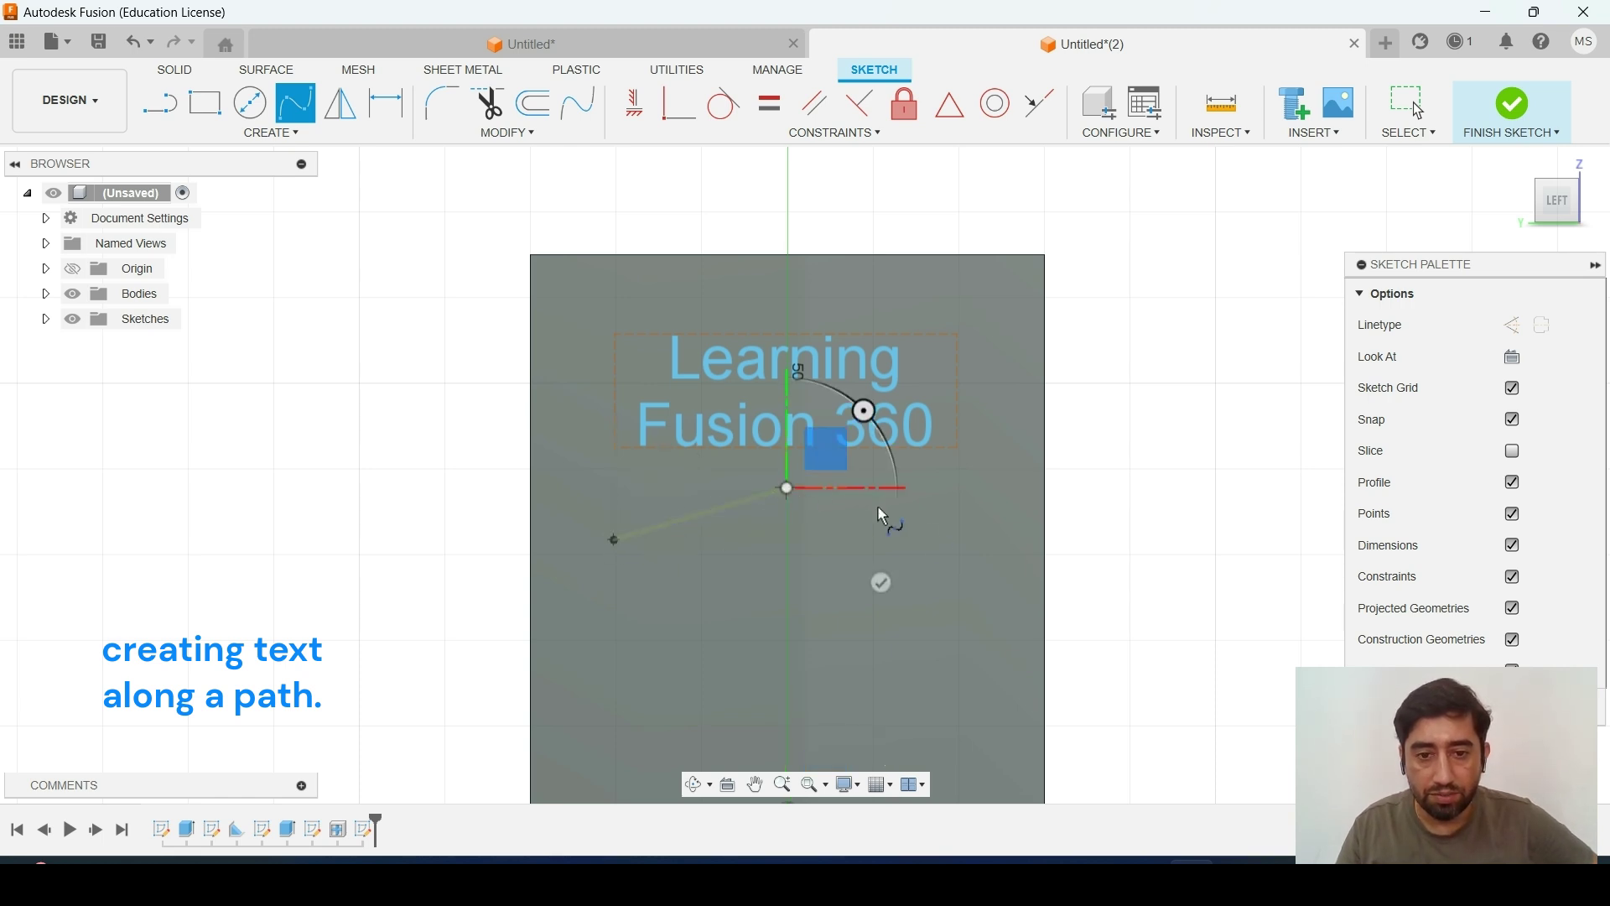
left_click(968, 538)
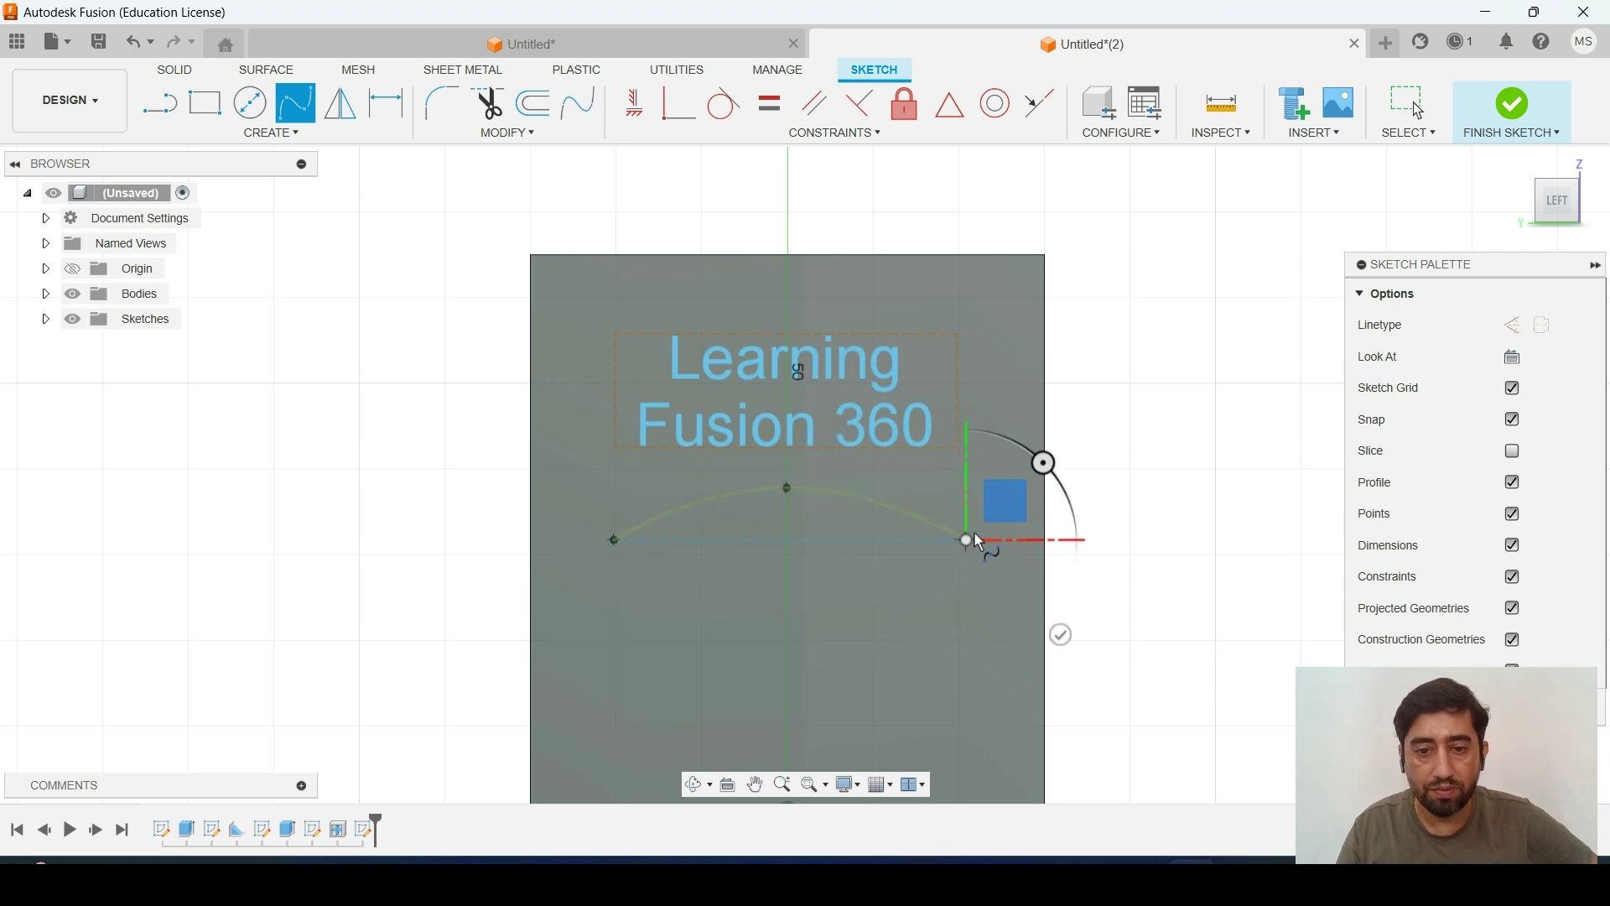
left_click(1059, 635)
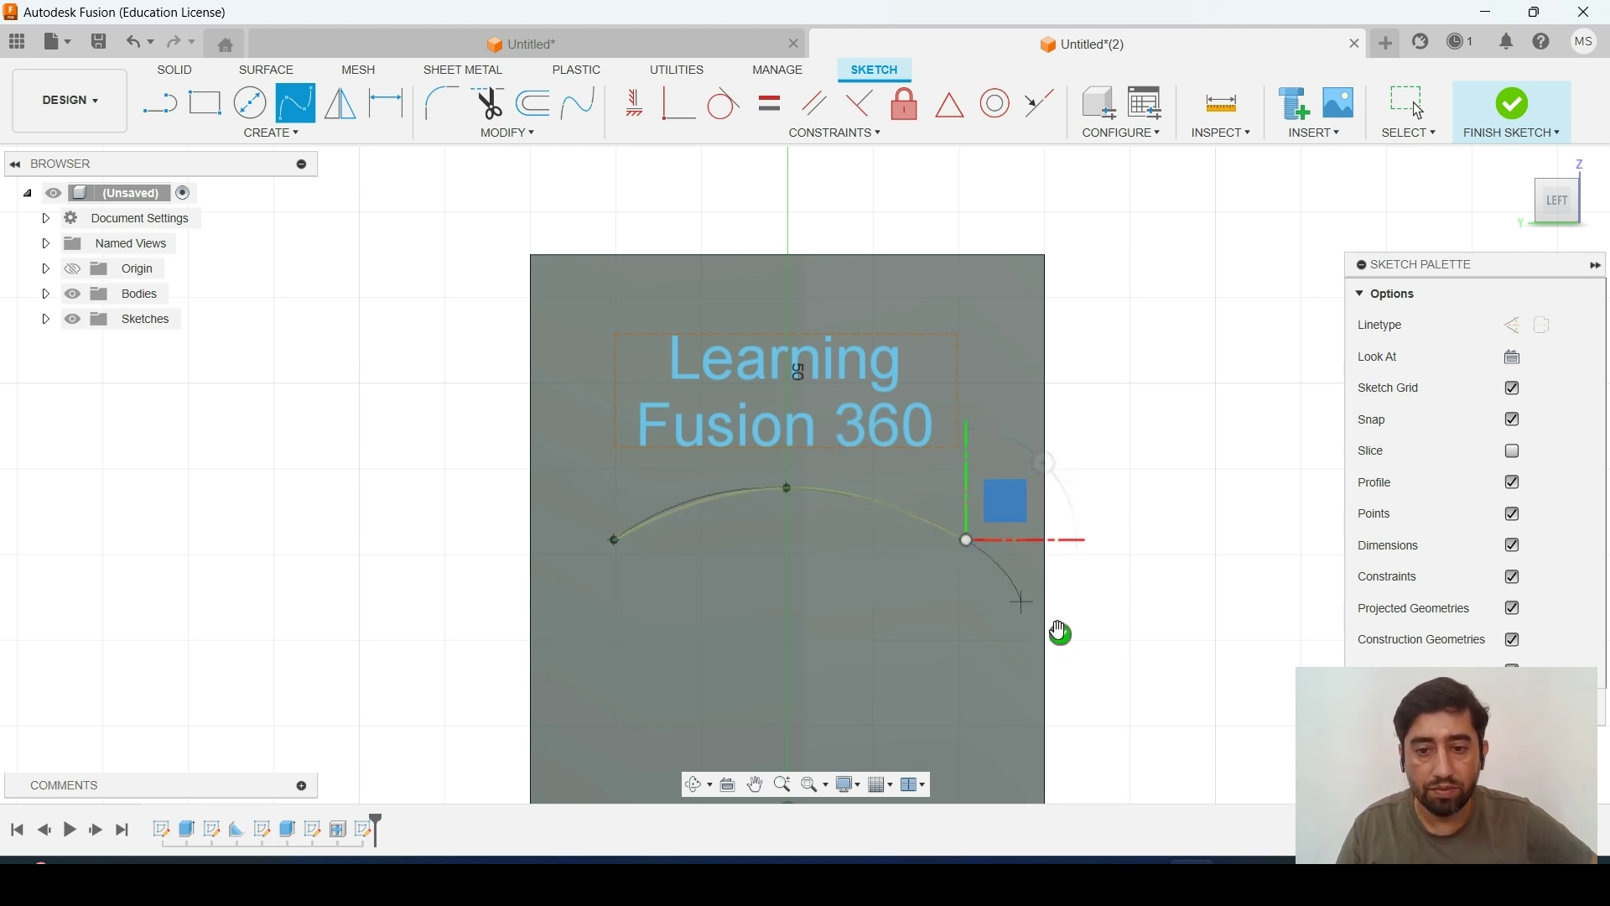
Try coincident constraints between the spline's points and from its middle point to the origin, and undo them
left_click(679, 103)
left_click(614, 540)
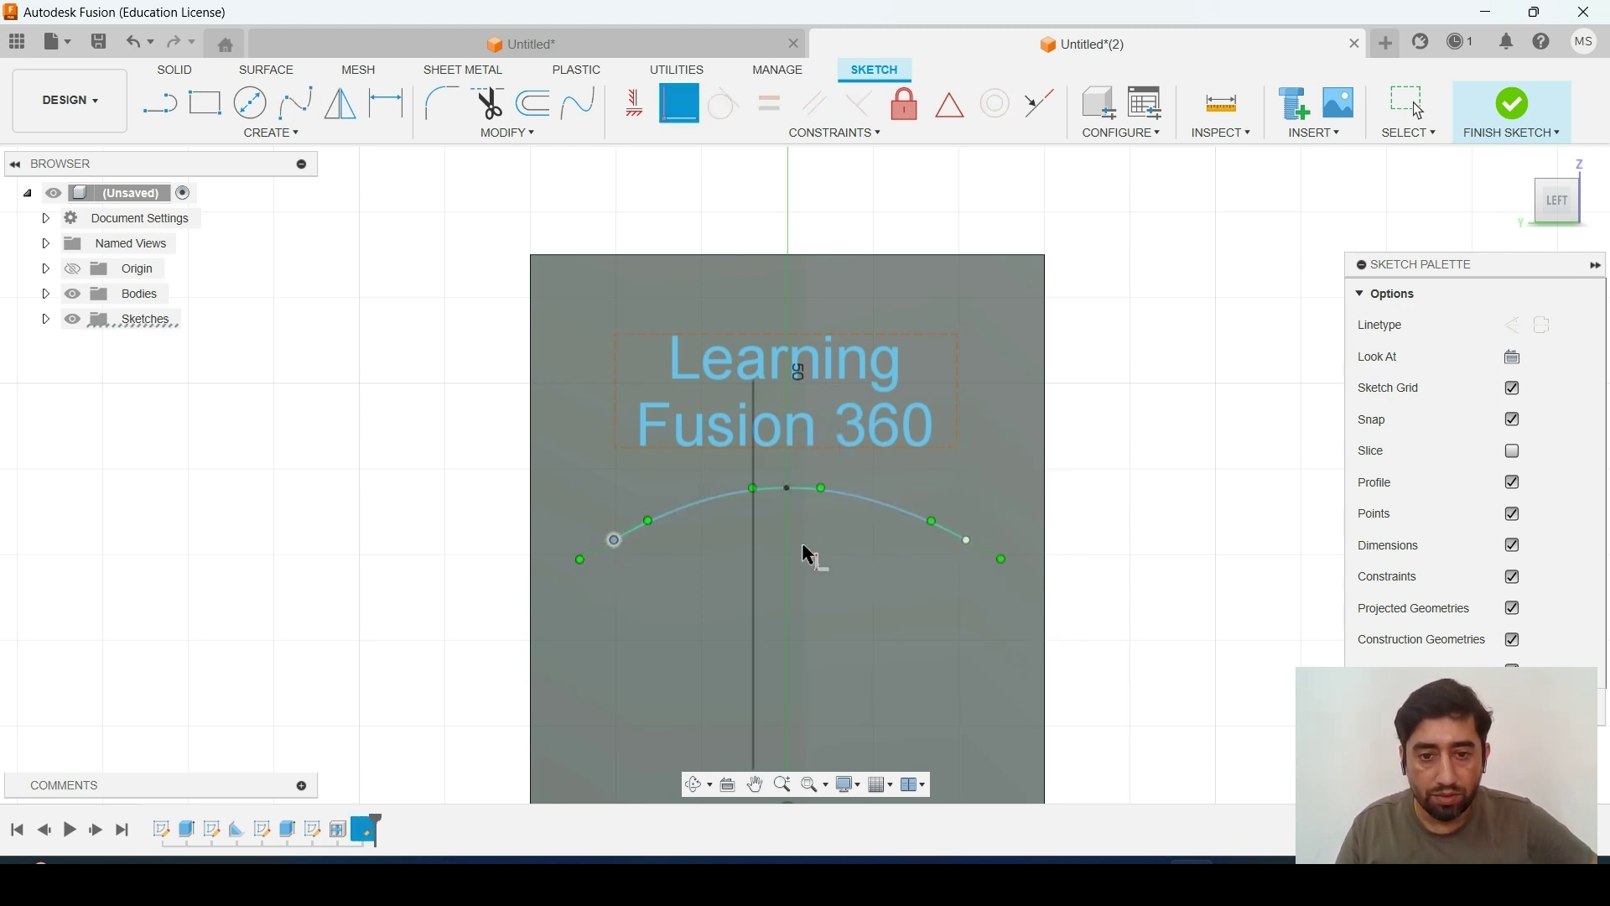
left_click(964, 543)
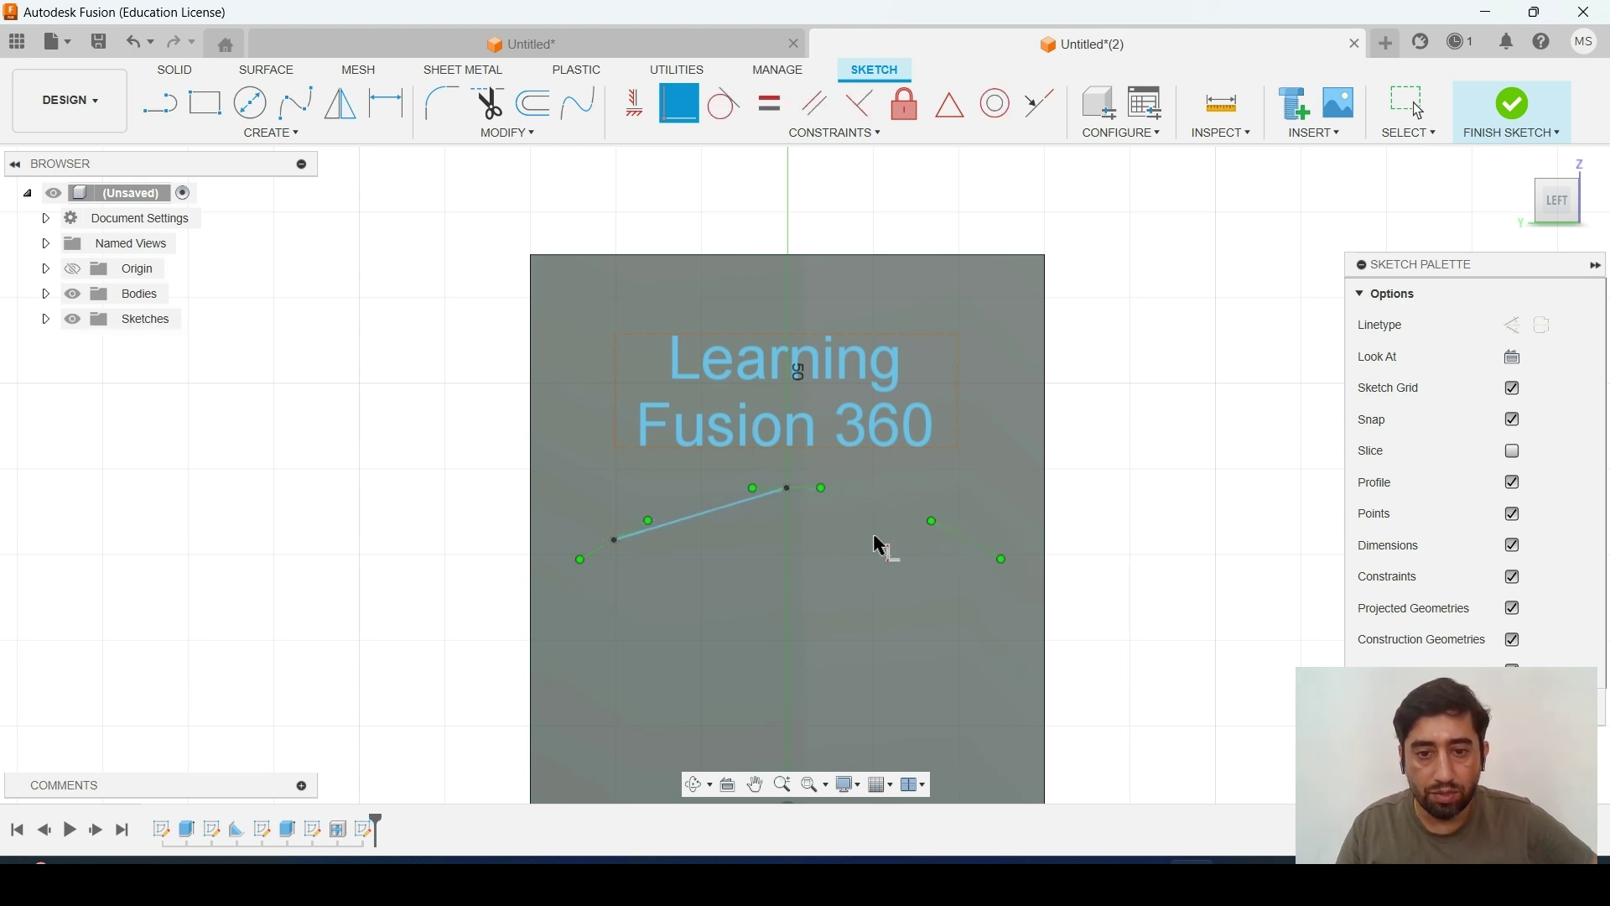
left_click(795, 495)
middle_click_drag(801, 520, 786, 413)
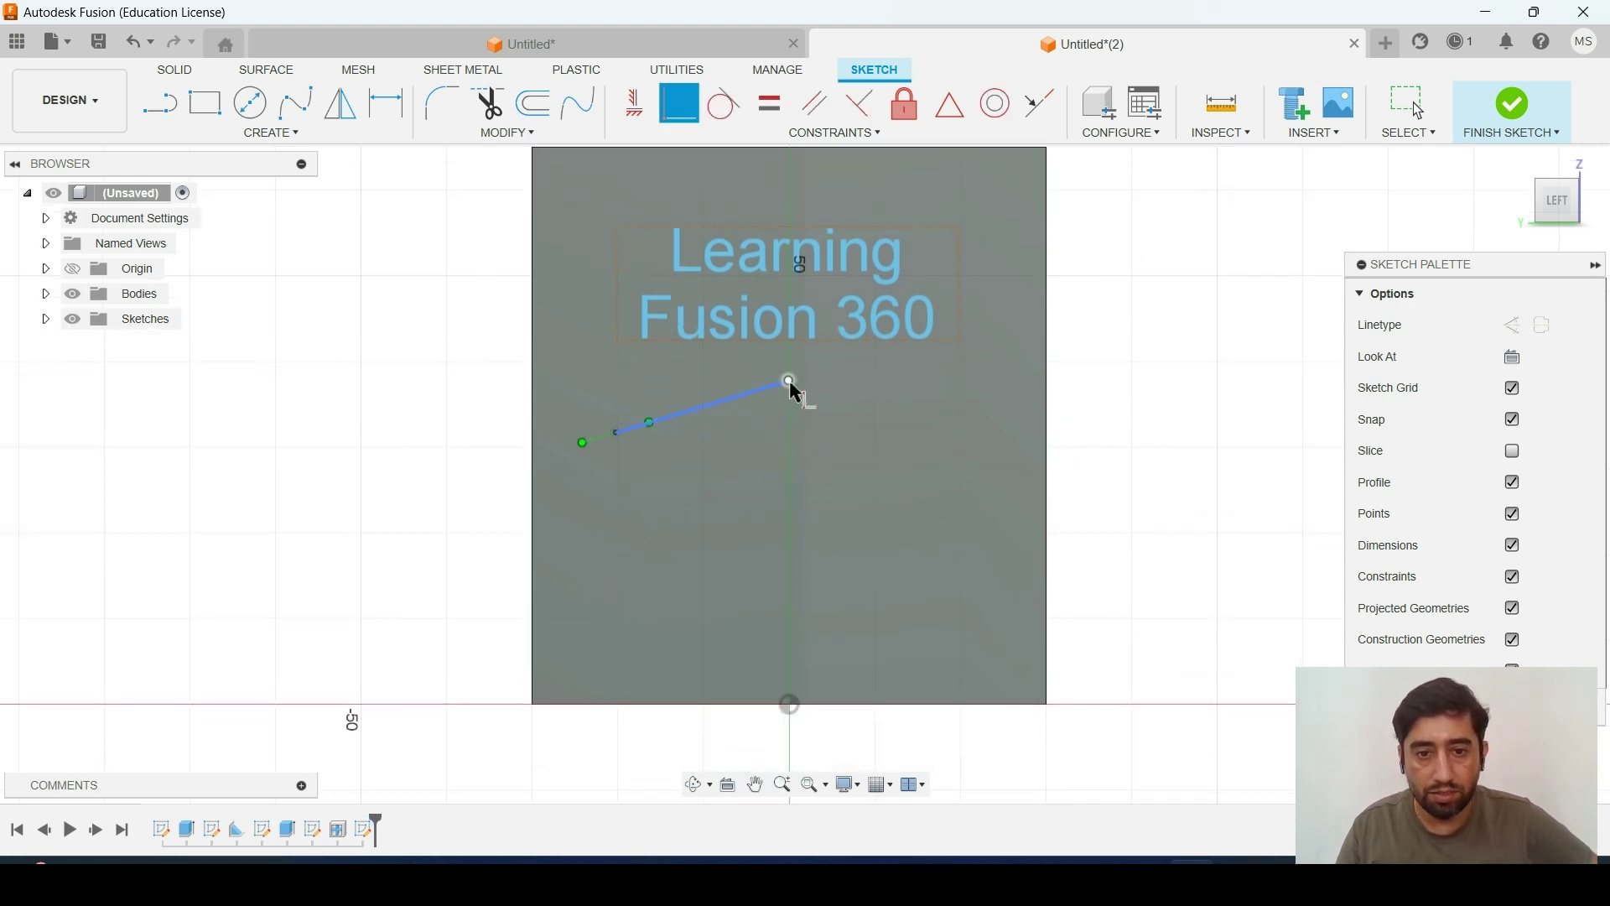
left_click(791, 704)
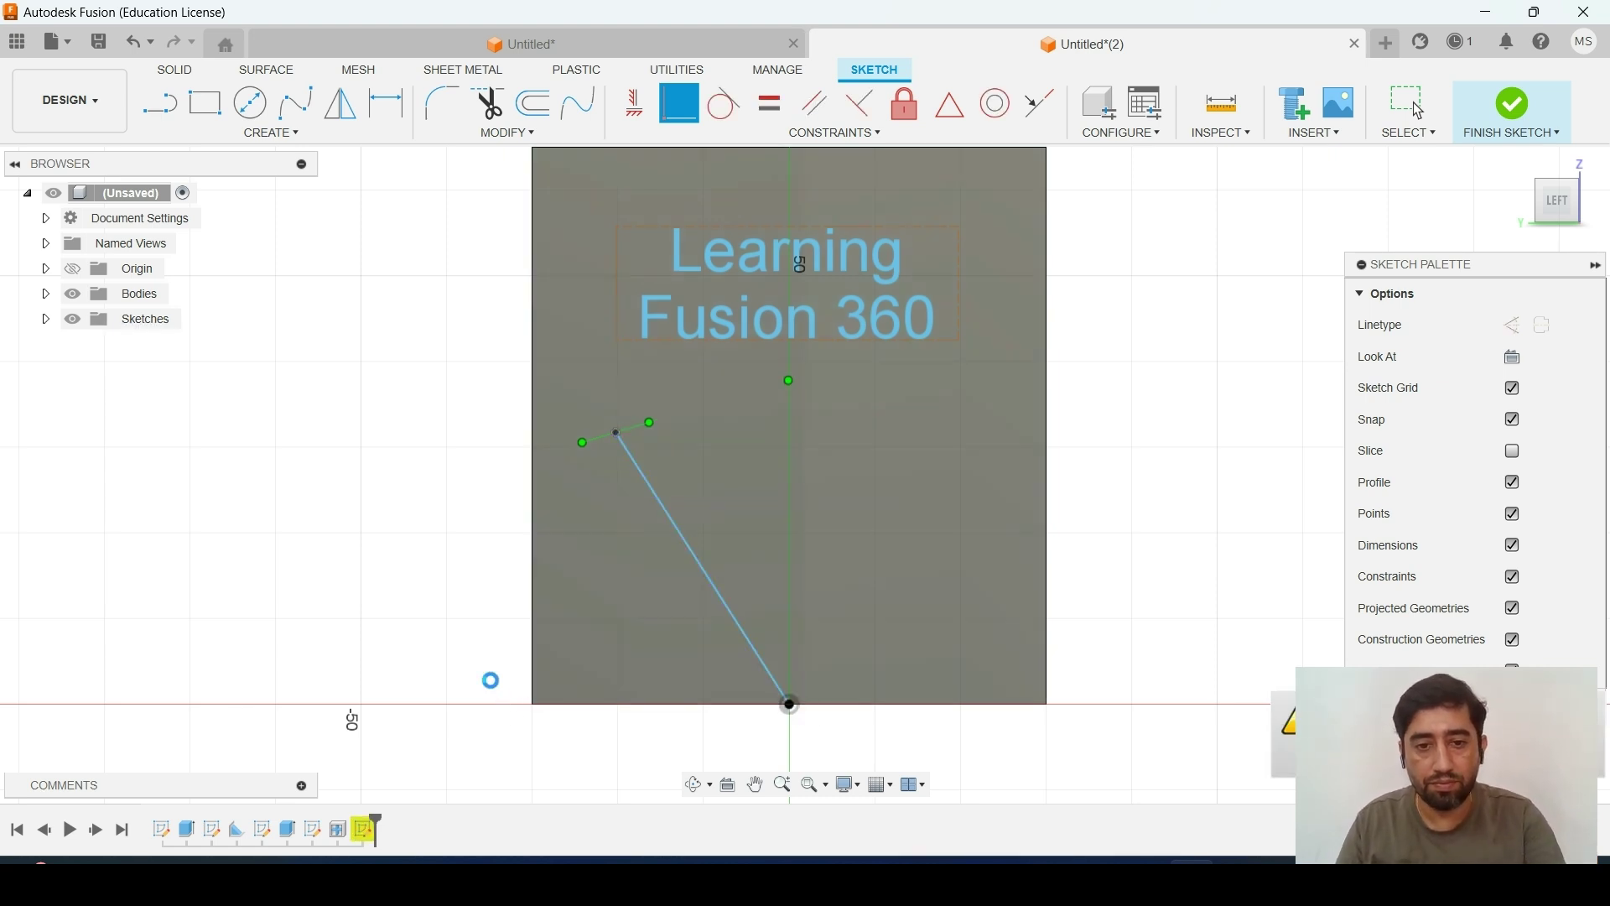
key("ctrl+z")
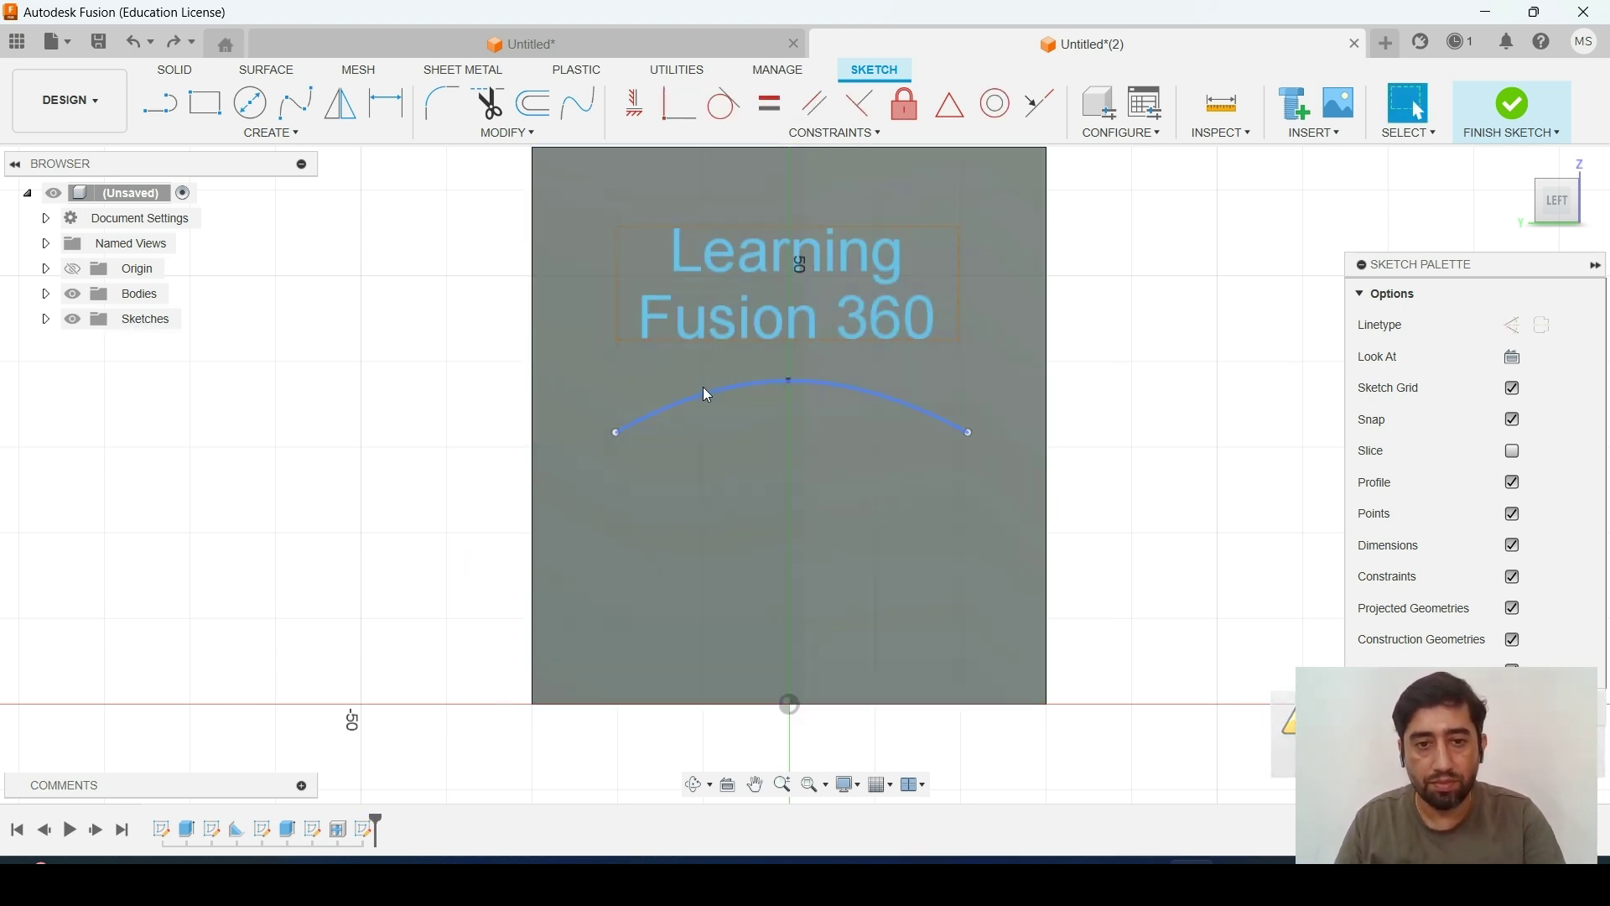
Align the spline's middle point vertically with the origin using a Horizontal/Vertical constraint
left_click(646, 107)
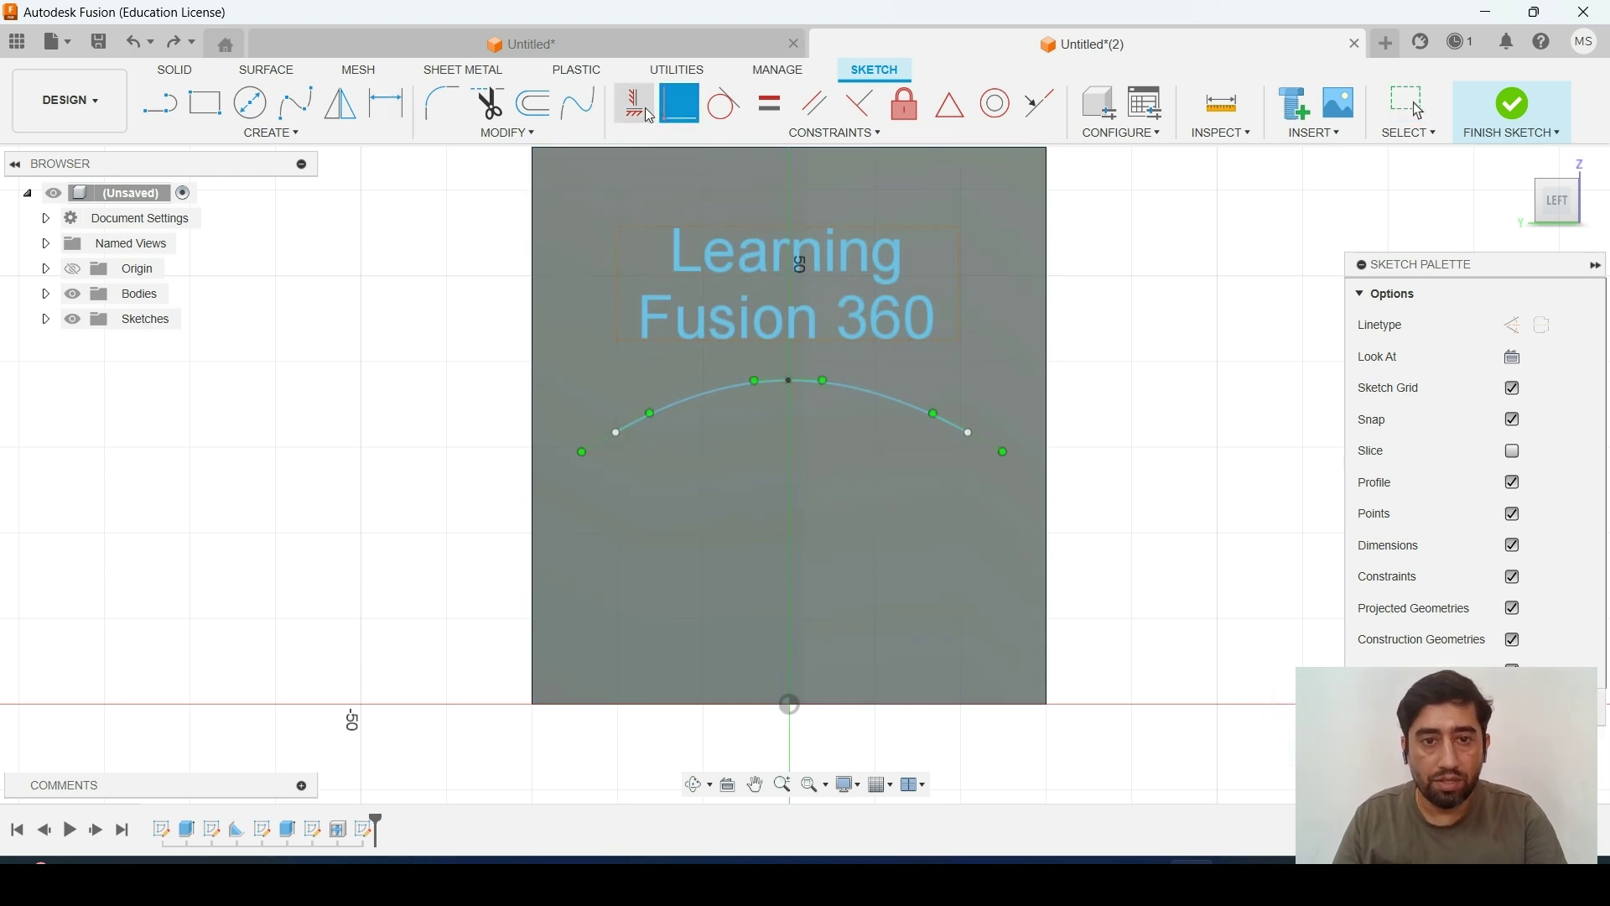
left_click(790, 381)
left_click(790, 705)
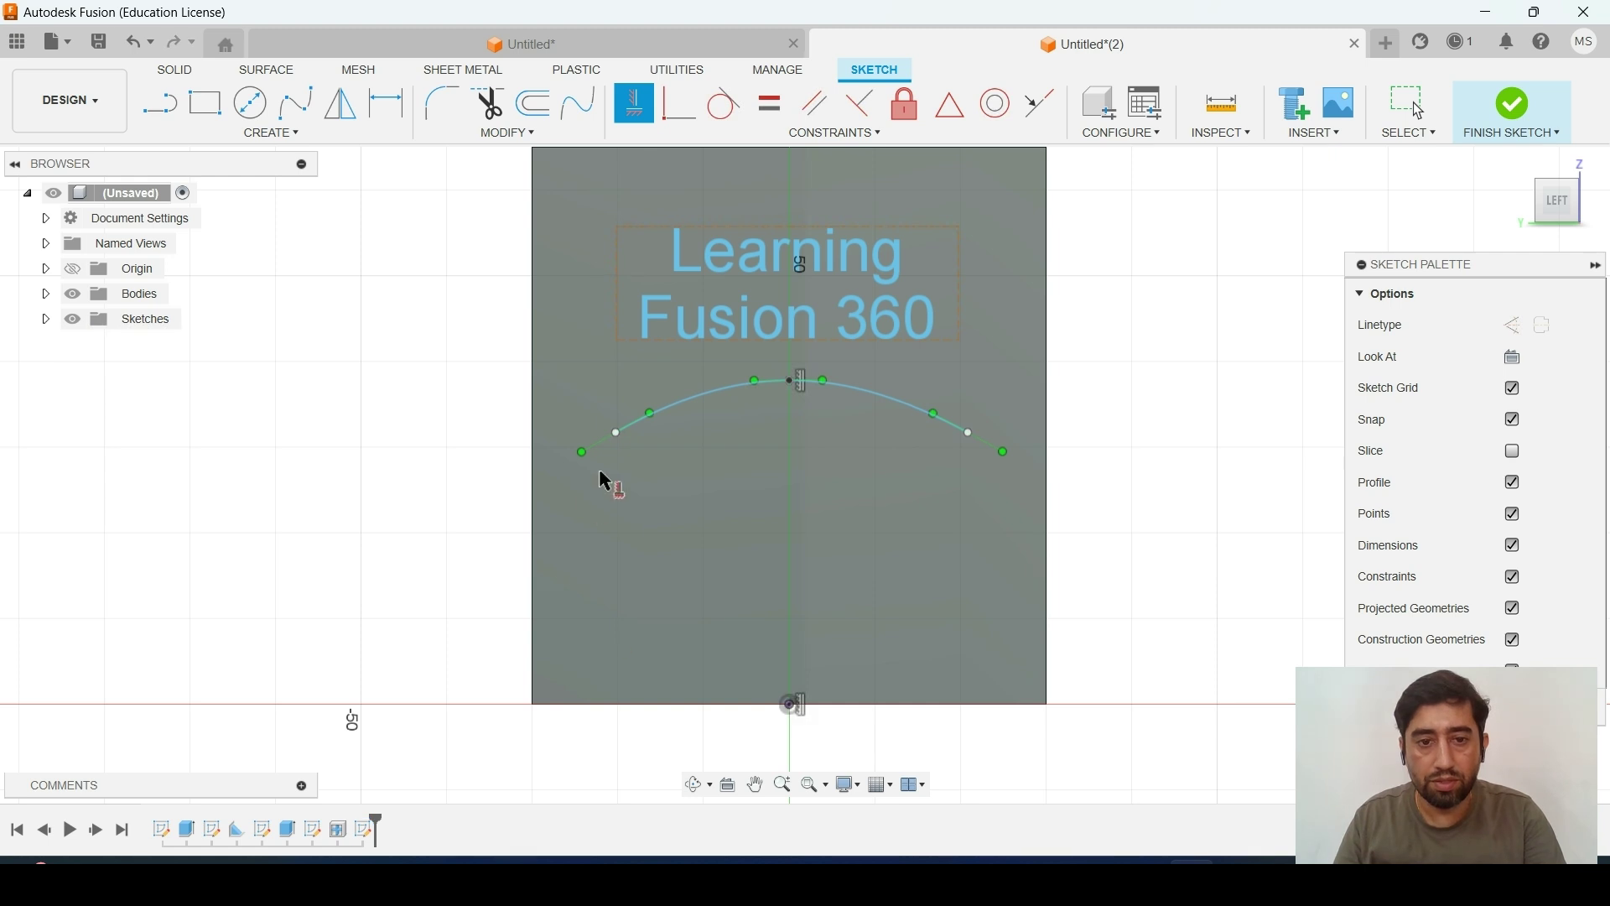
Align the spline's two endpoints horizontally using the Horizontal/Vertical constraint
left_click(617, 433)
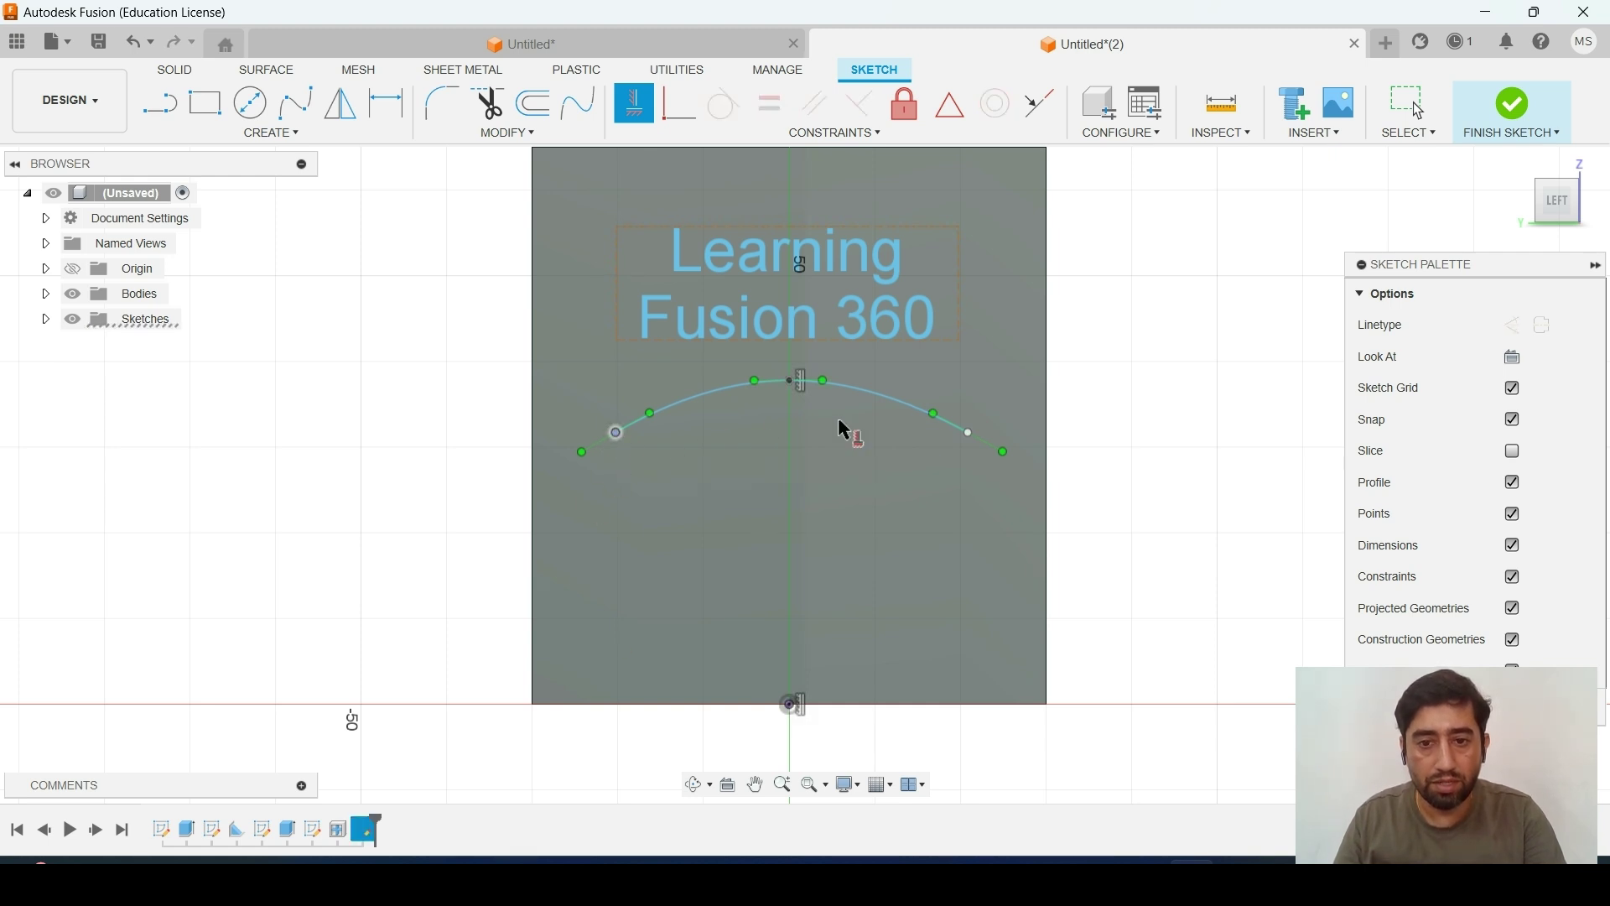
left_click(969, 433)
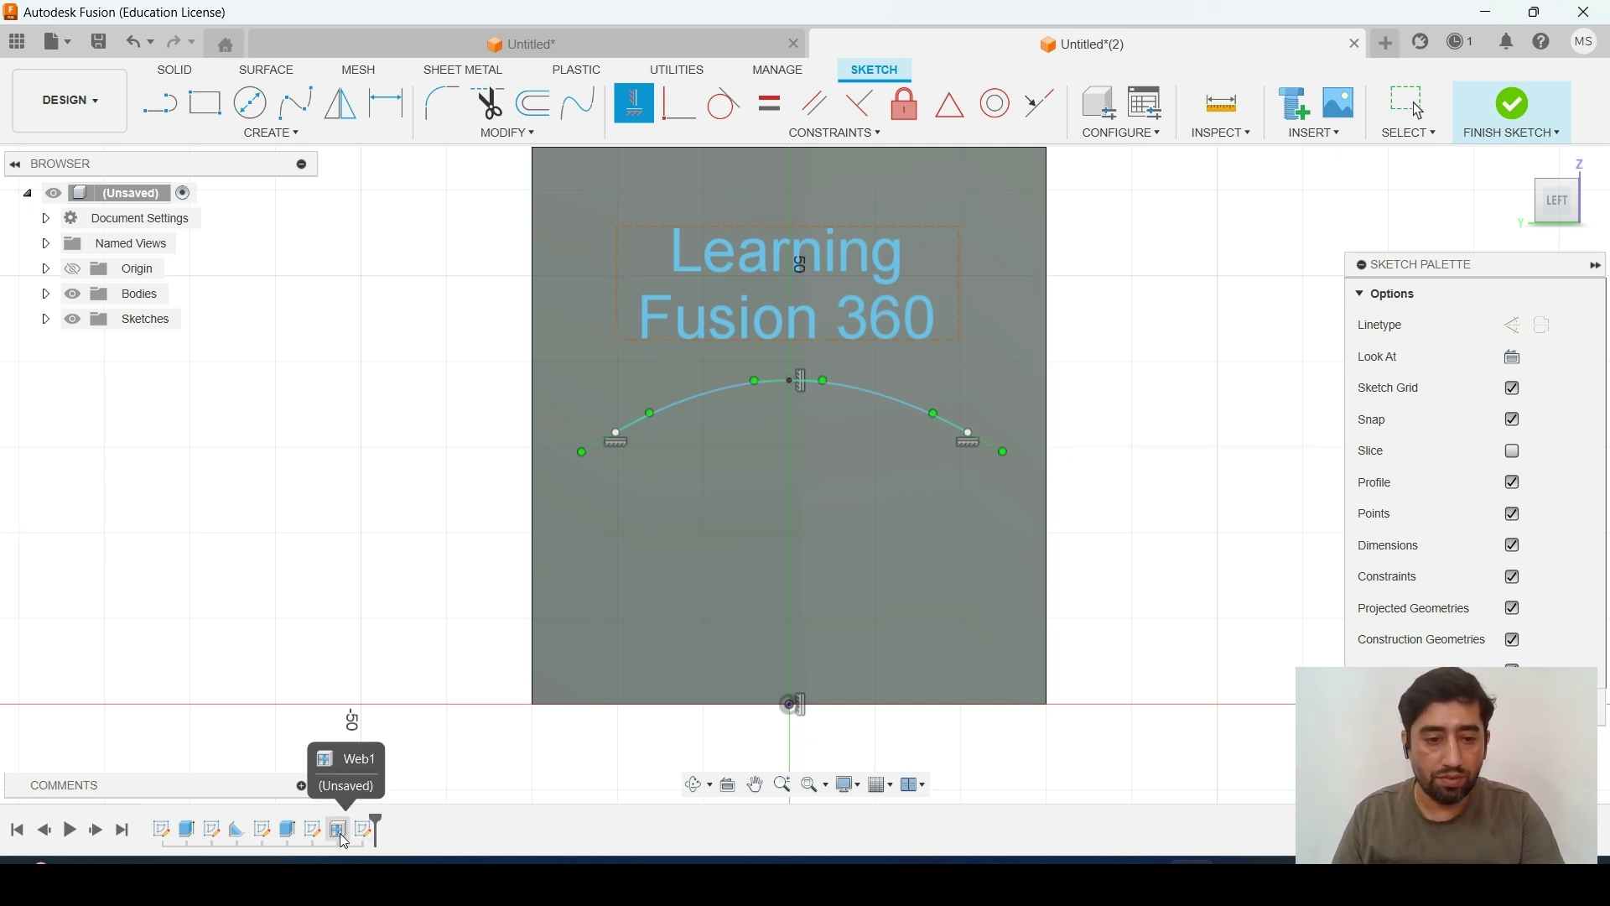
Add the text "Learning Fusion 360" along a path, using the arched spline as the path
left_click(271, 132)
left_click(210, 365)
left_click(1175, 326)
left_click(905, 403)
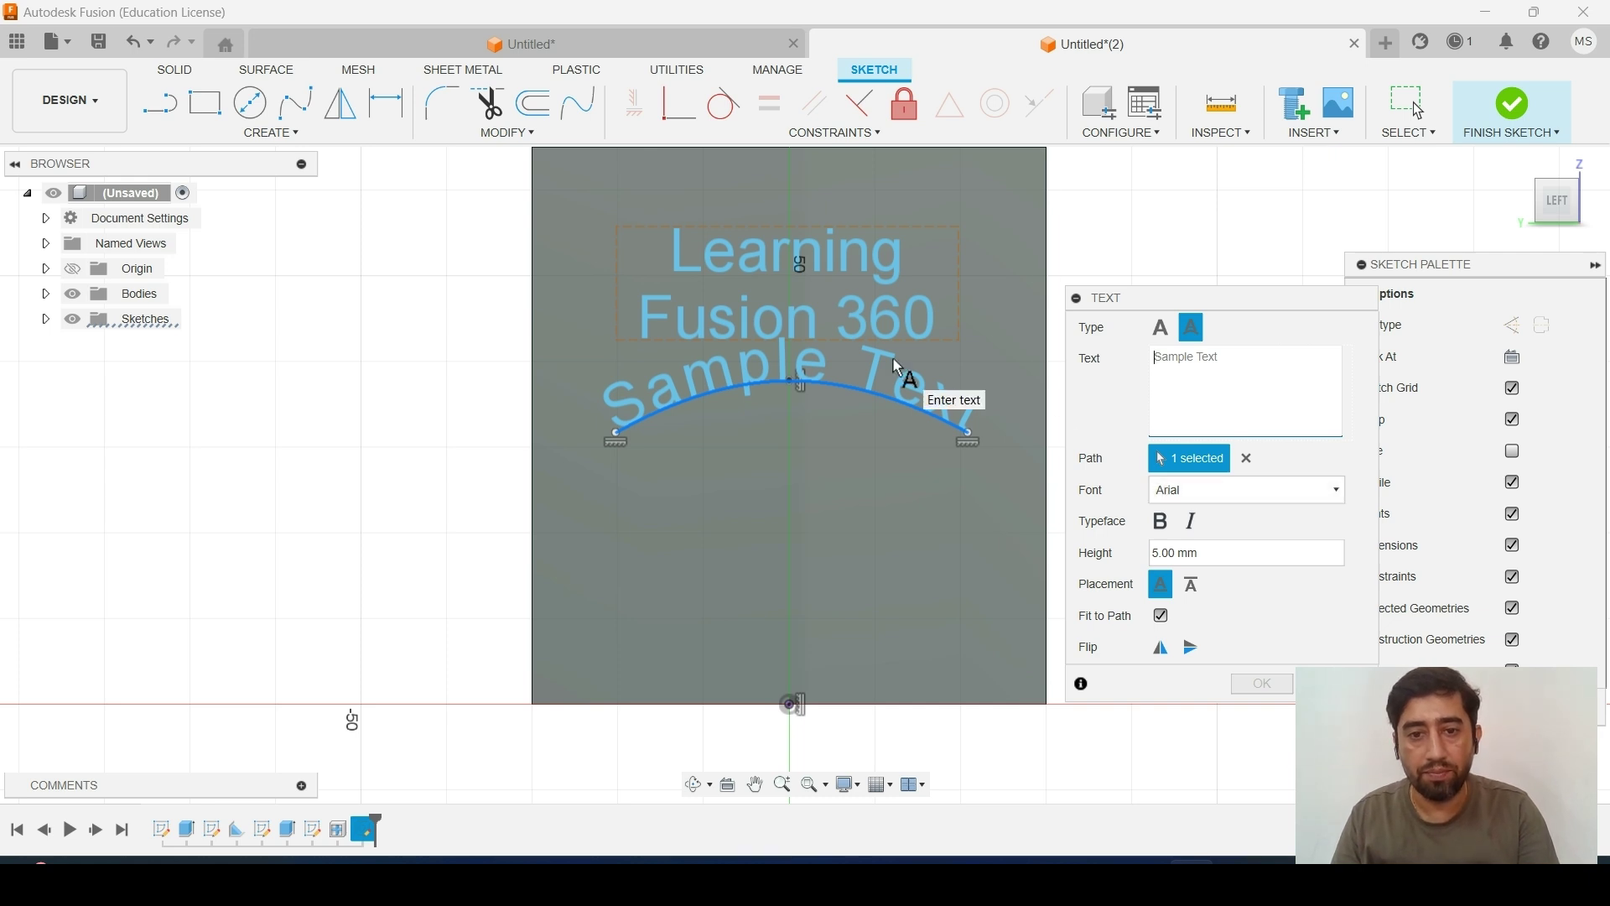
left_click(1205, 358)
type("L")
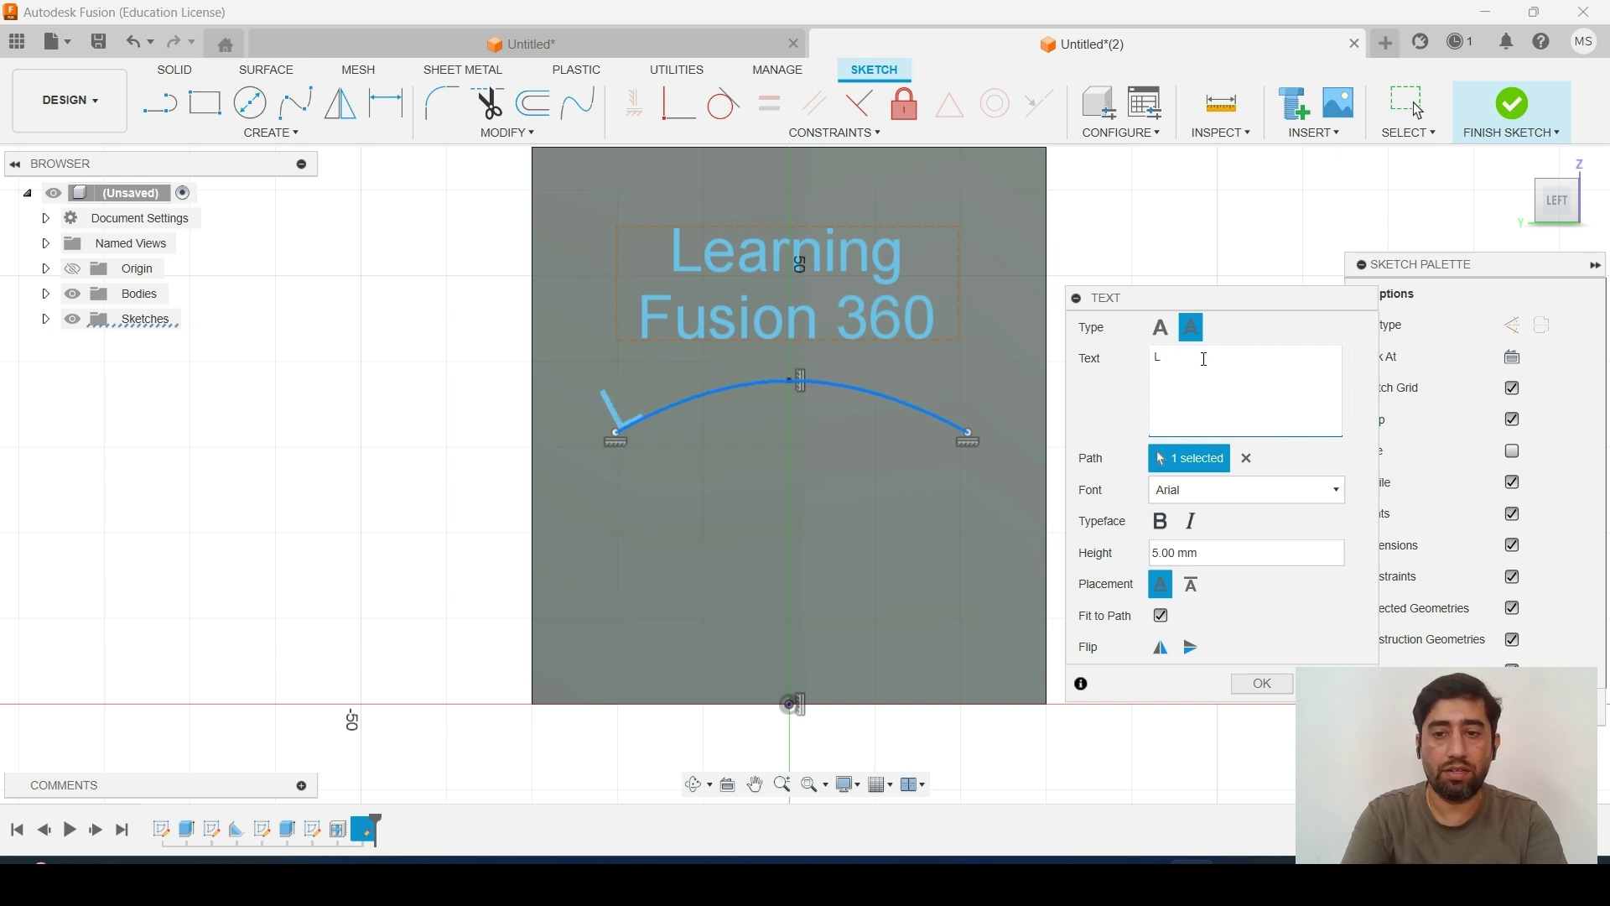
type("earning Fusion 360")
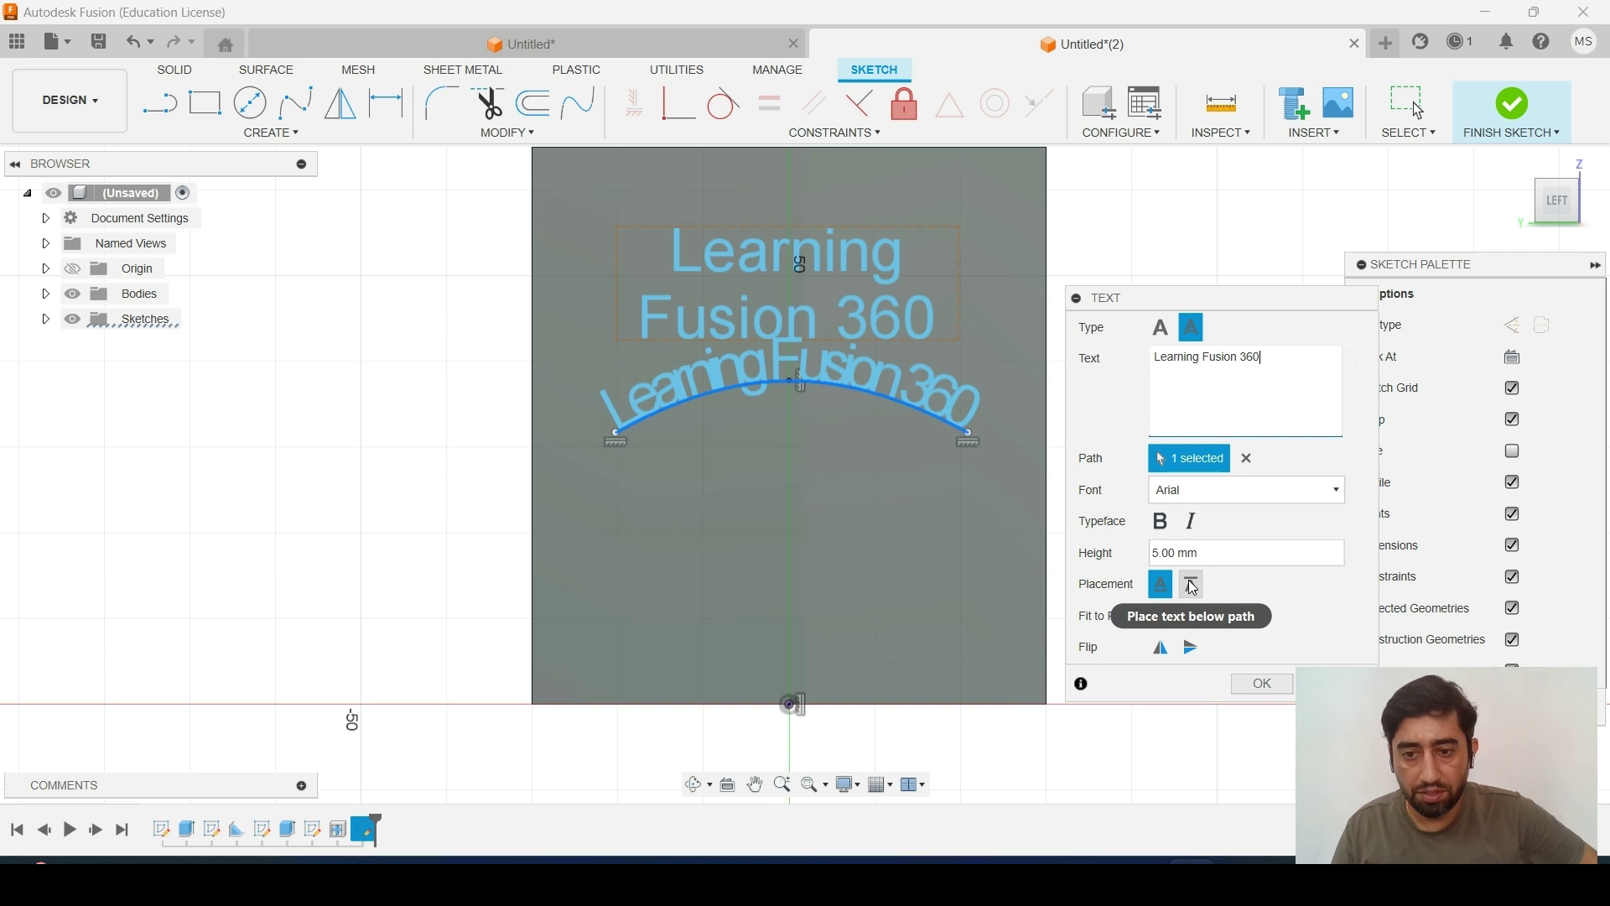
Try placing the text below the path, disabling Fit to Path, and both flip directions on the path text
left_click(1192, 587)
left_click(1166, 587)
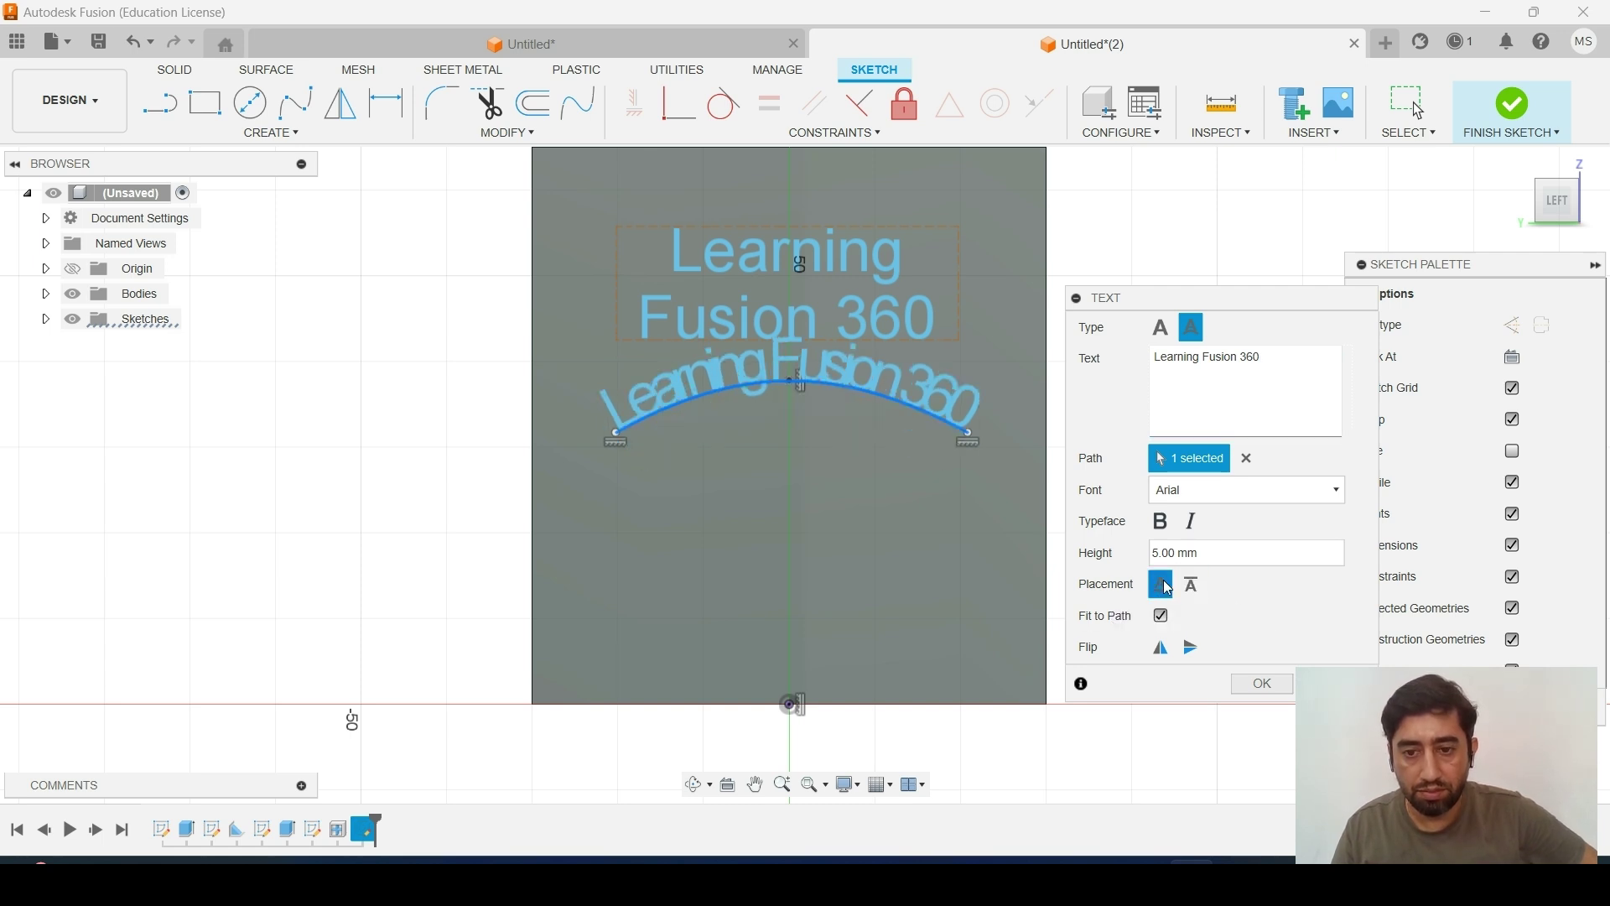
left_click(1161, 617)
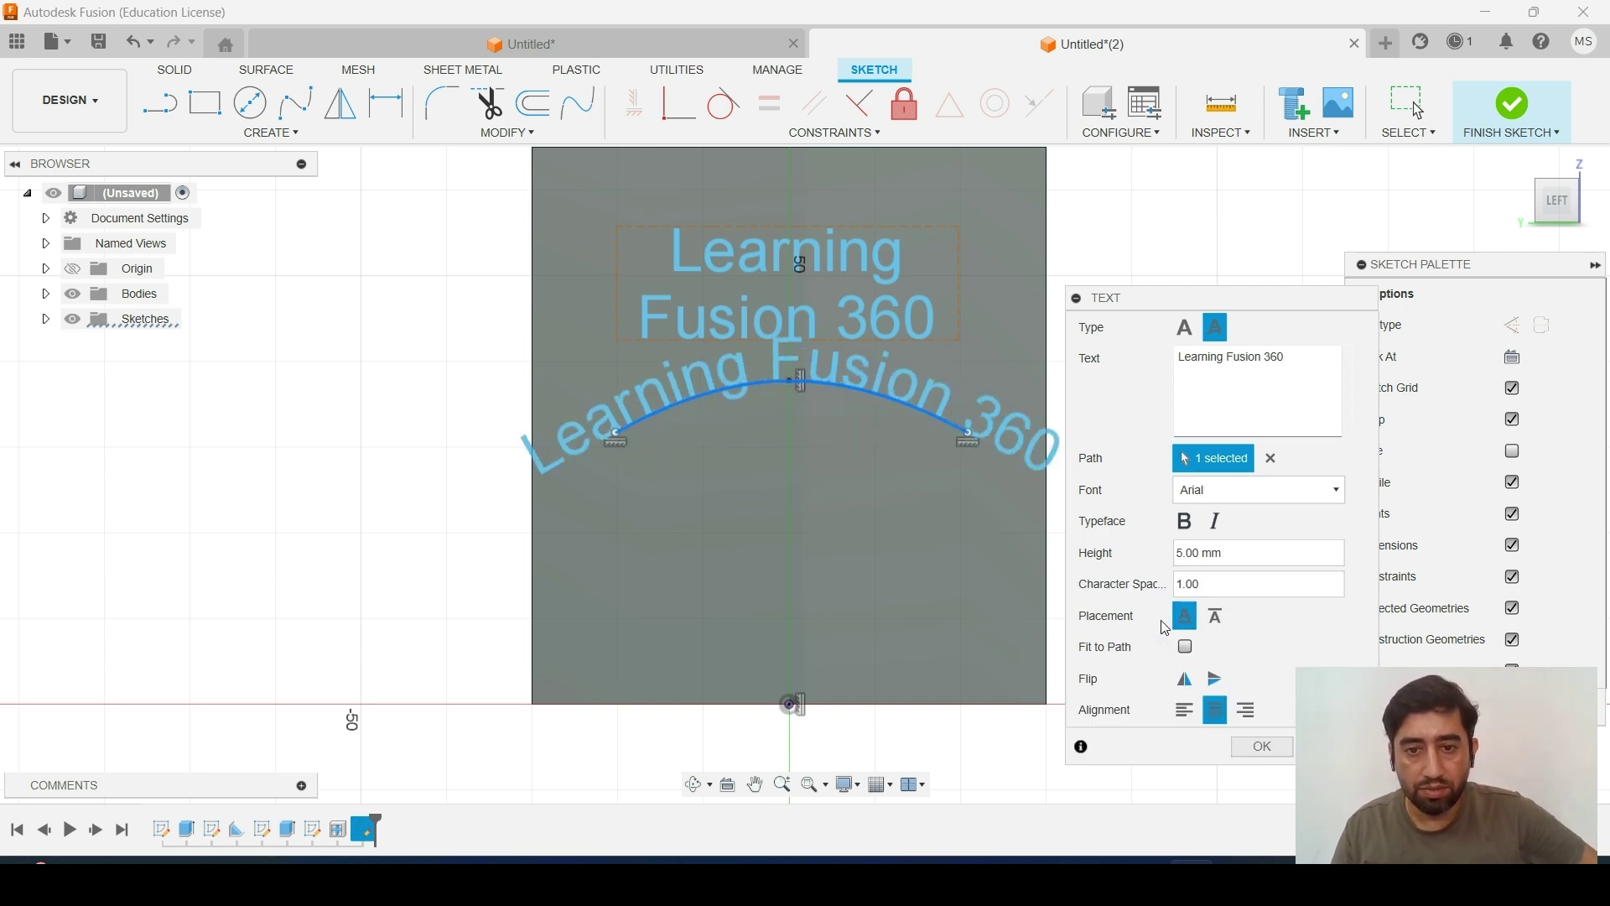
left_click(1185, 645)
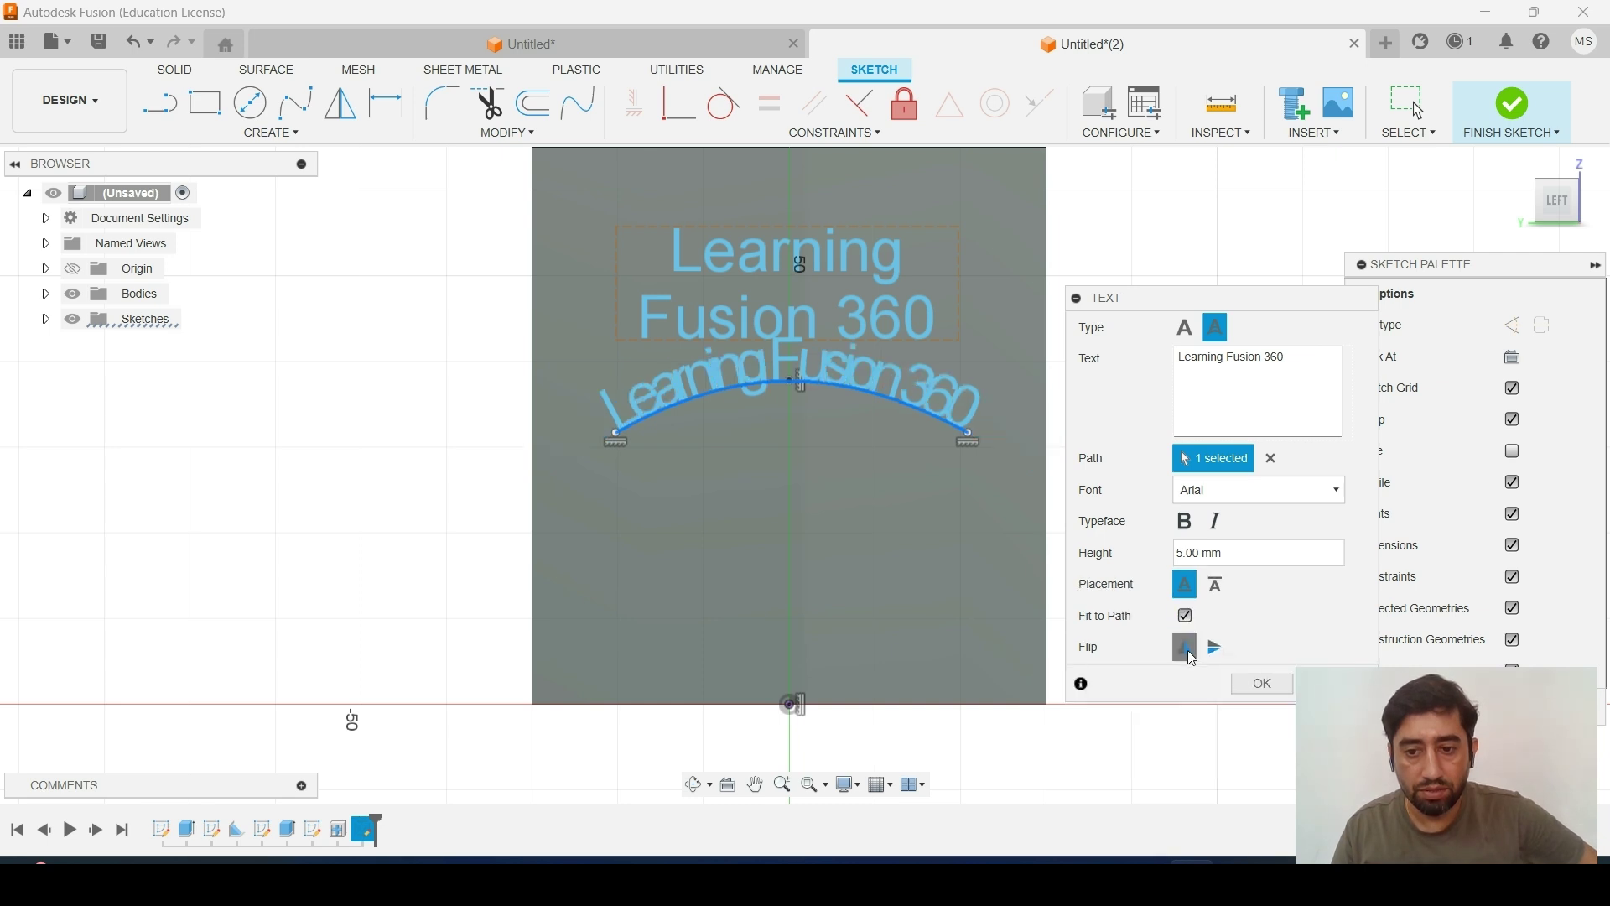
left_click(1216, 647)
left_click(1187, 648)
left_click(1208, 647)
left_click(1186, 647)
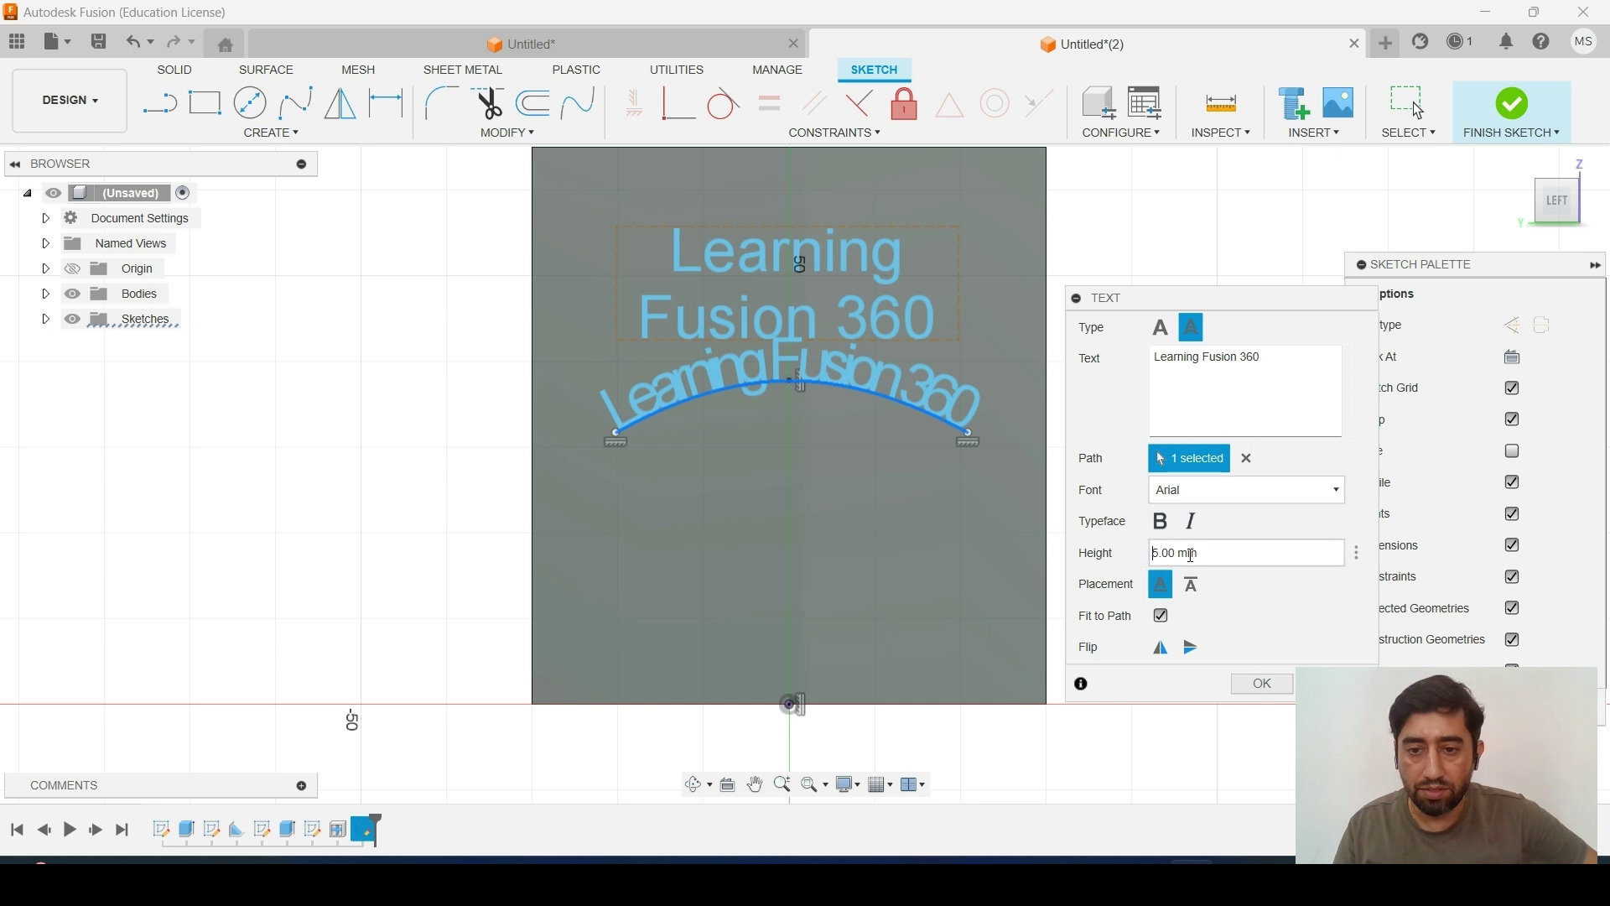
Set the path text's height to 4 mm, complete the text, and move its spline further below the straight text
type("4")
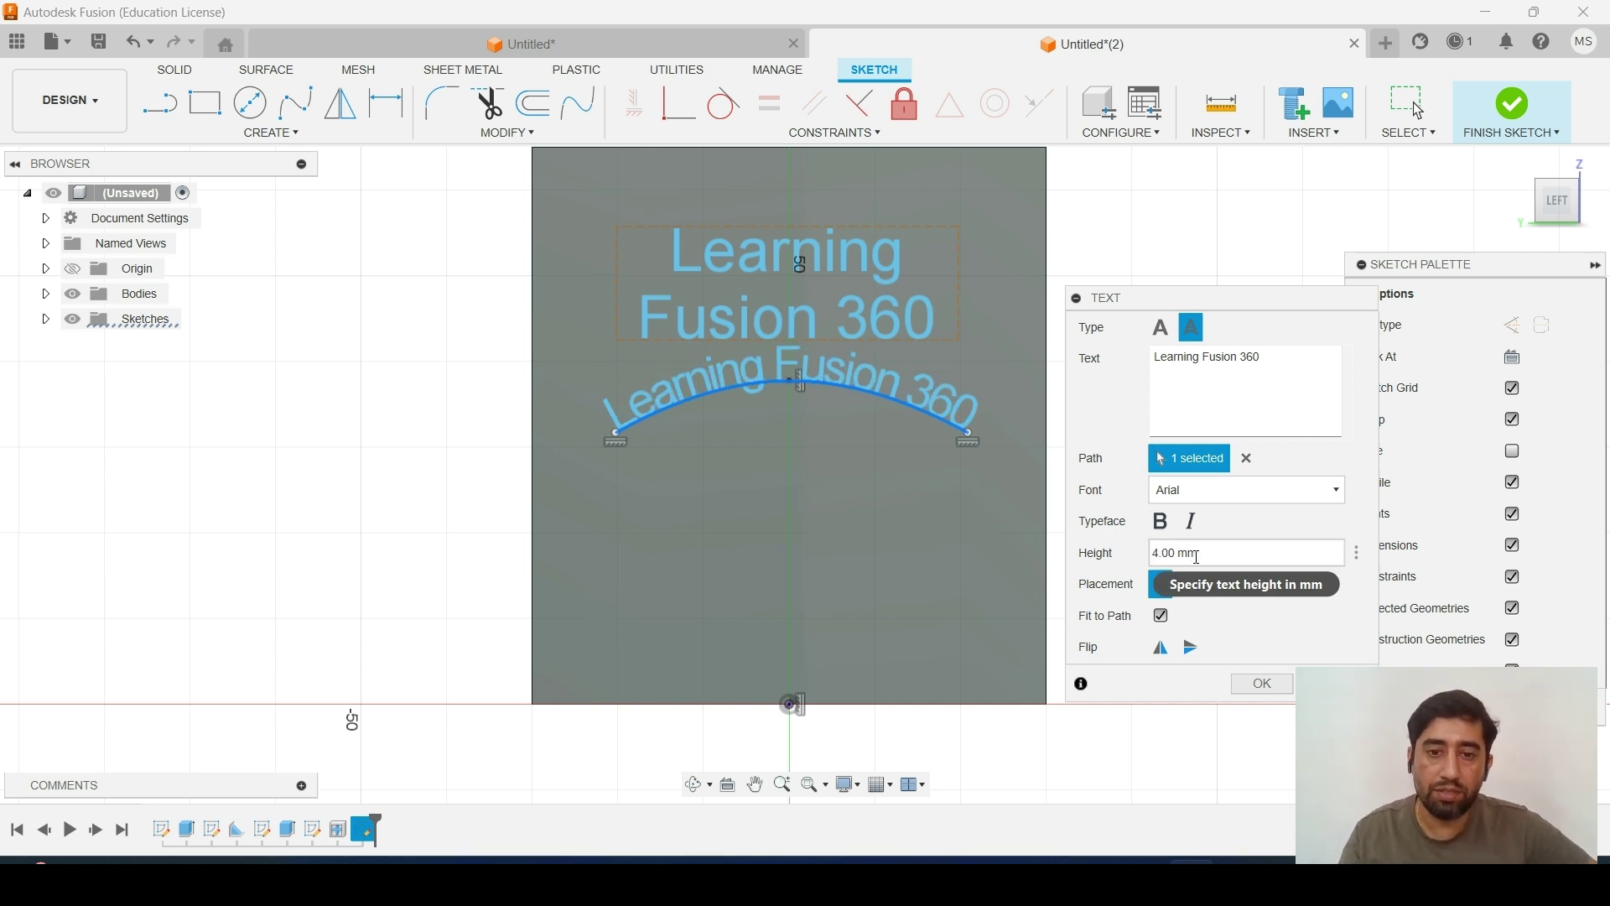
left_click(1271, 684)
left_click_drag(827, 380, 832, 495)
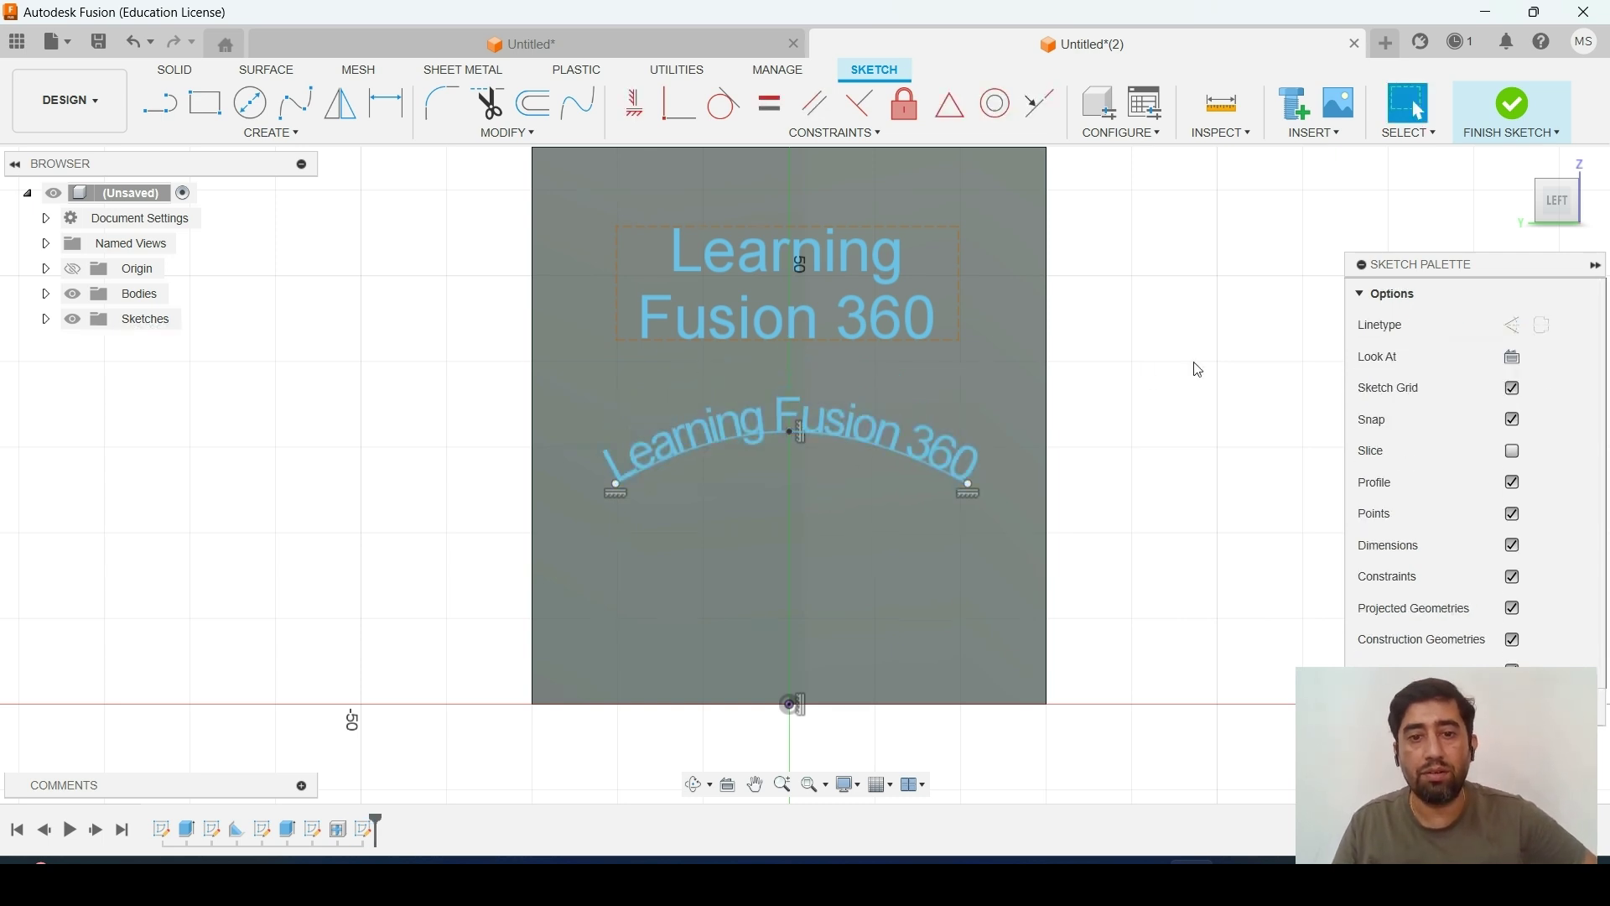
Finish the sketch and set up an Emboss of the straight two-line text on the outer wall face
scroll(1179, 406, "down", 1)
middle_click_drag(1144, 410, 1082, 417, "shift")
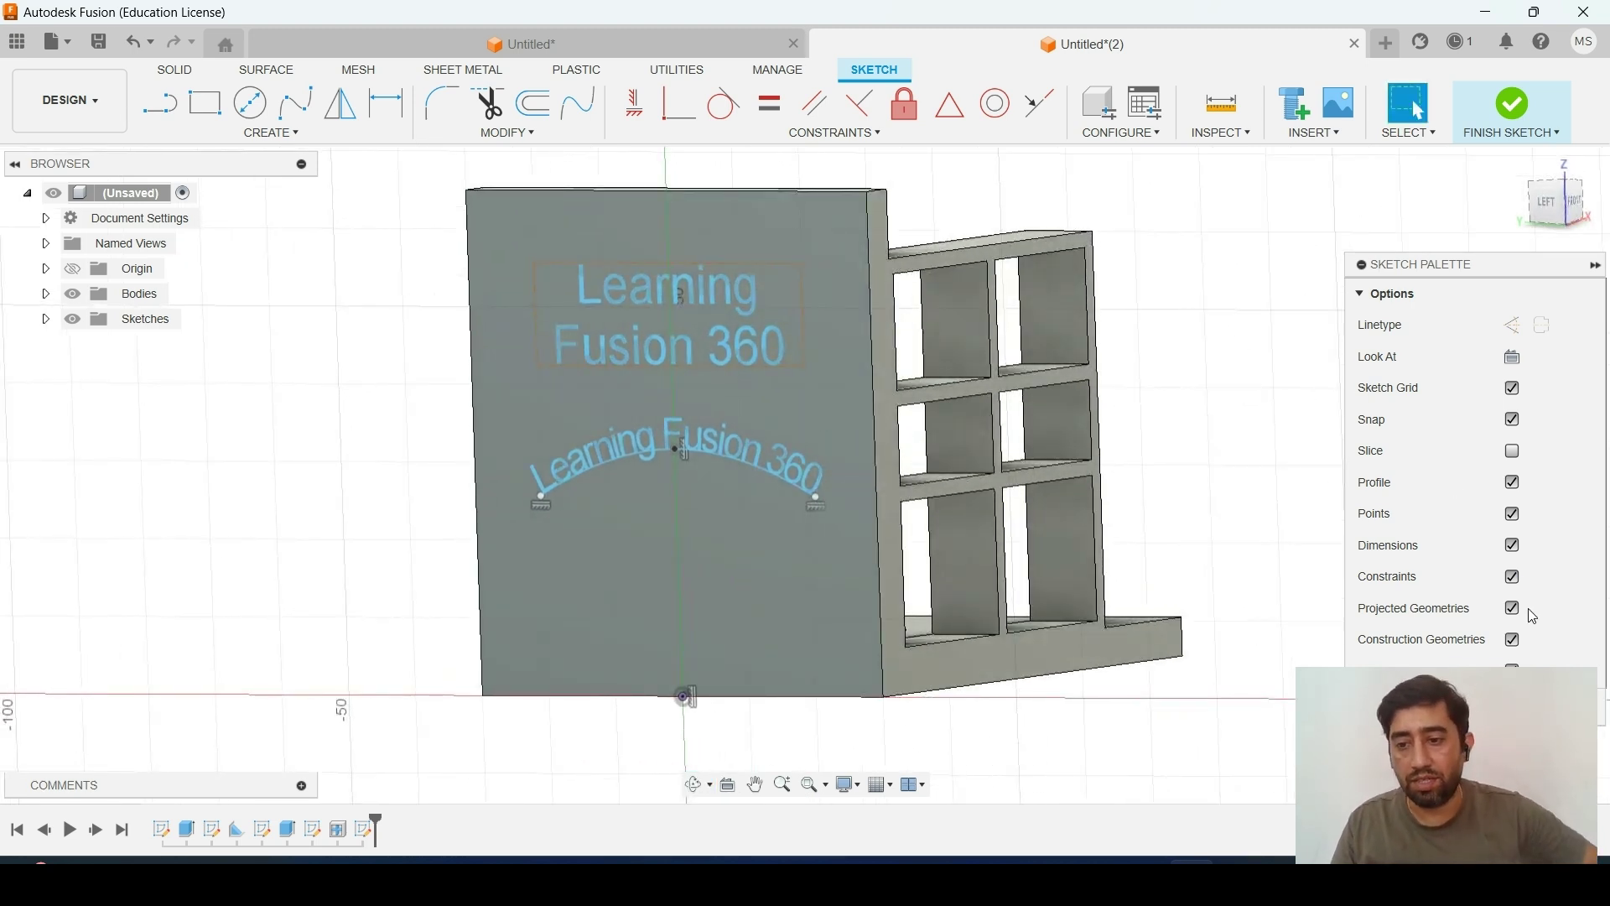
left_click(1512, 105)
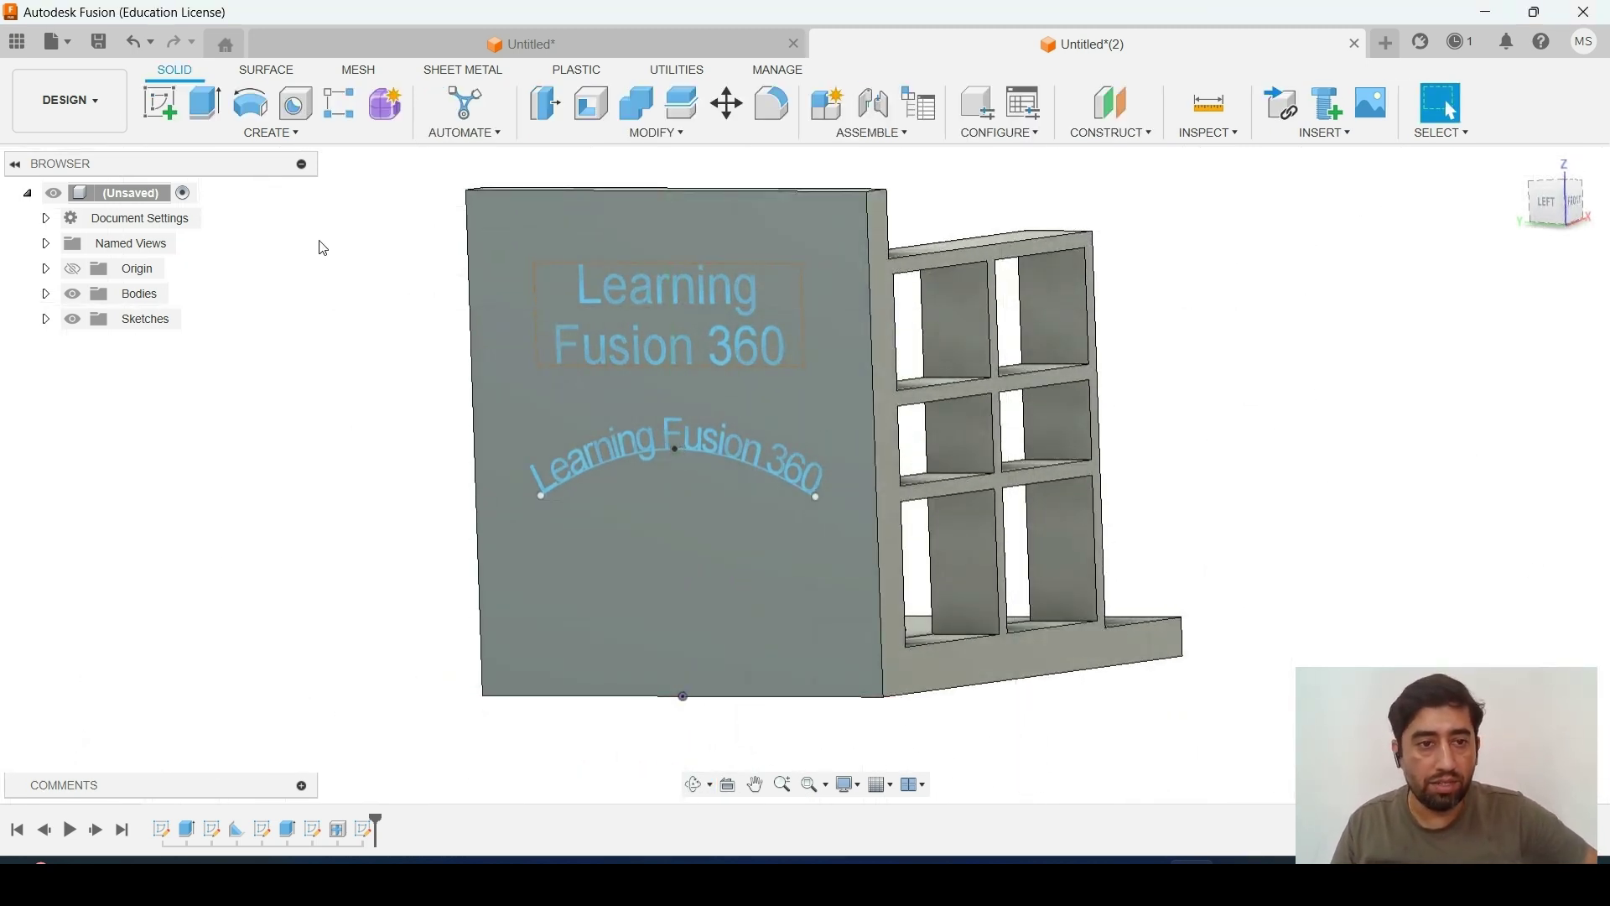
left_click(255, 133)
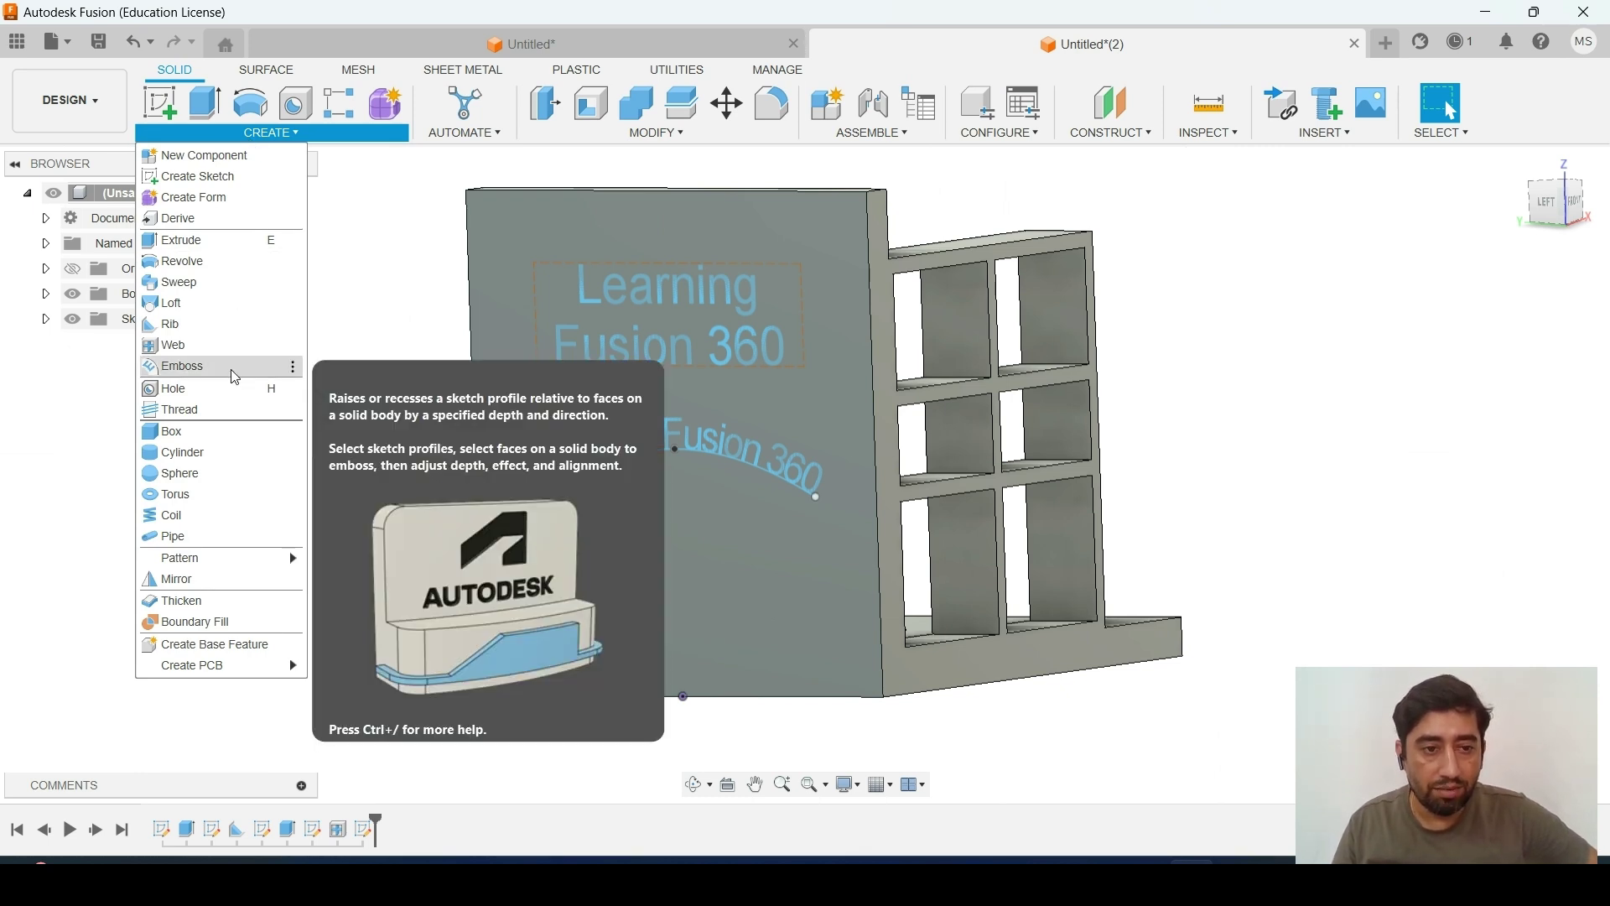
left_click(231, 369)
left_click(715, 333)
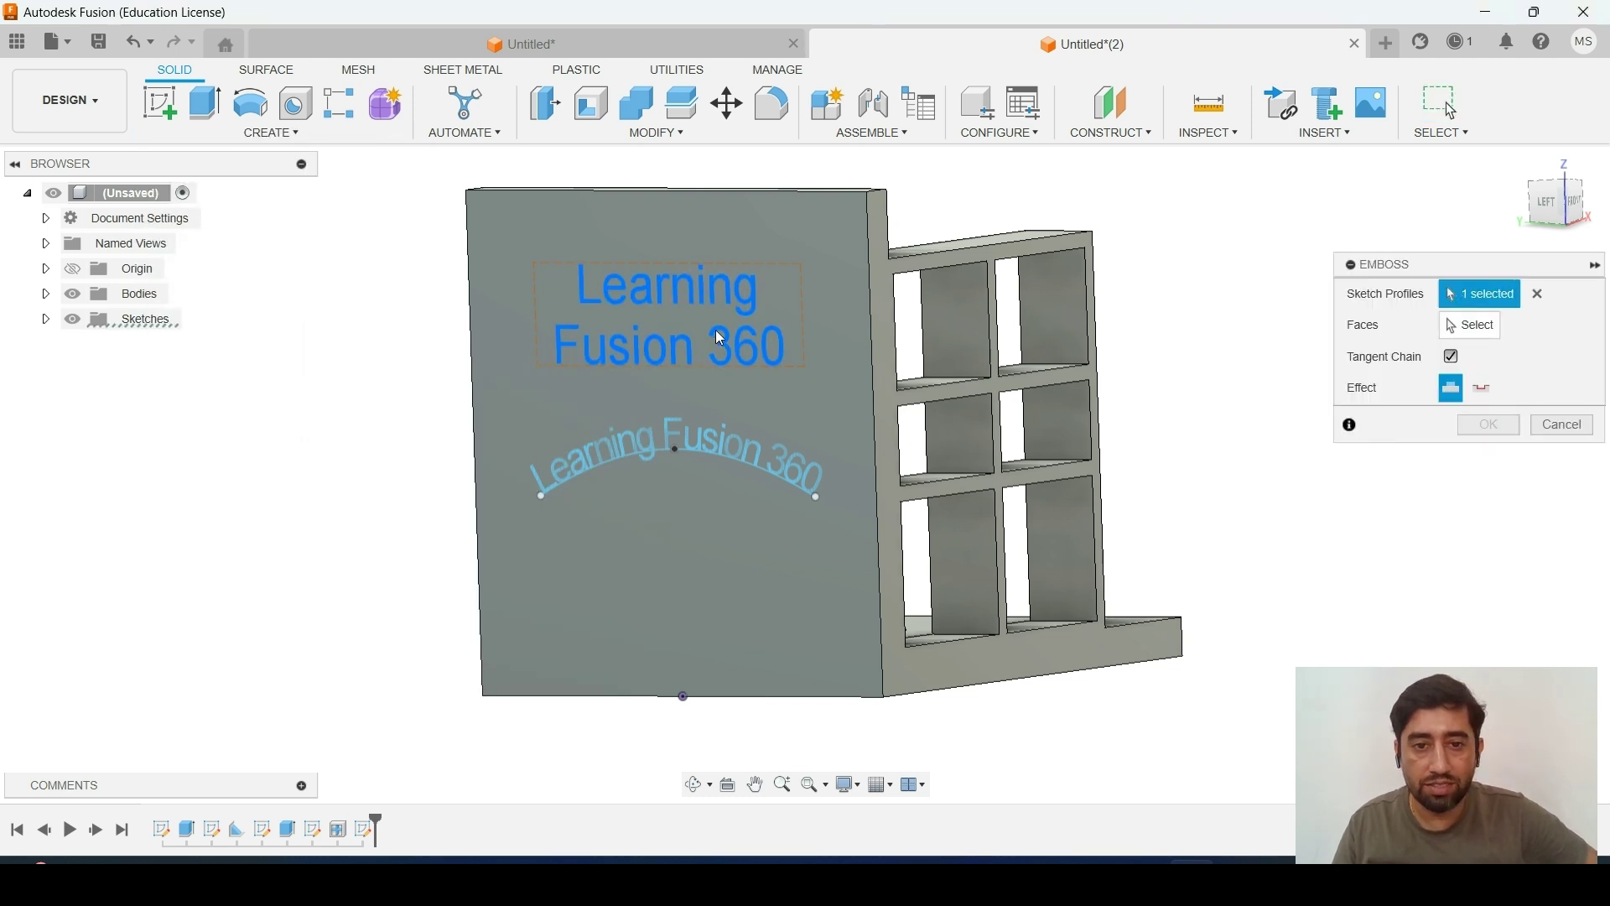
left_click(788, 238)
left_click(831, 323)
left_click(1481, 334)
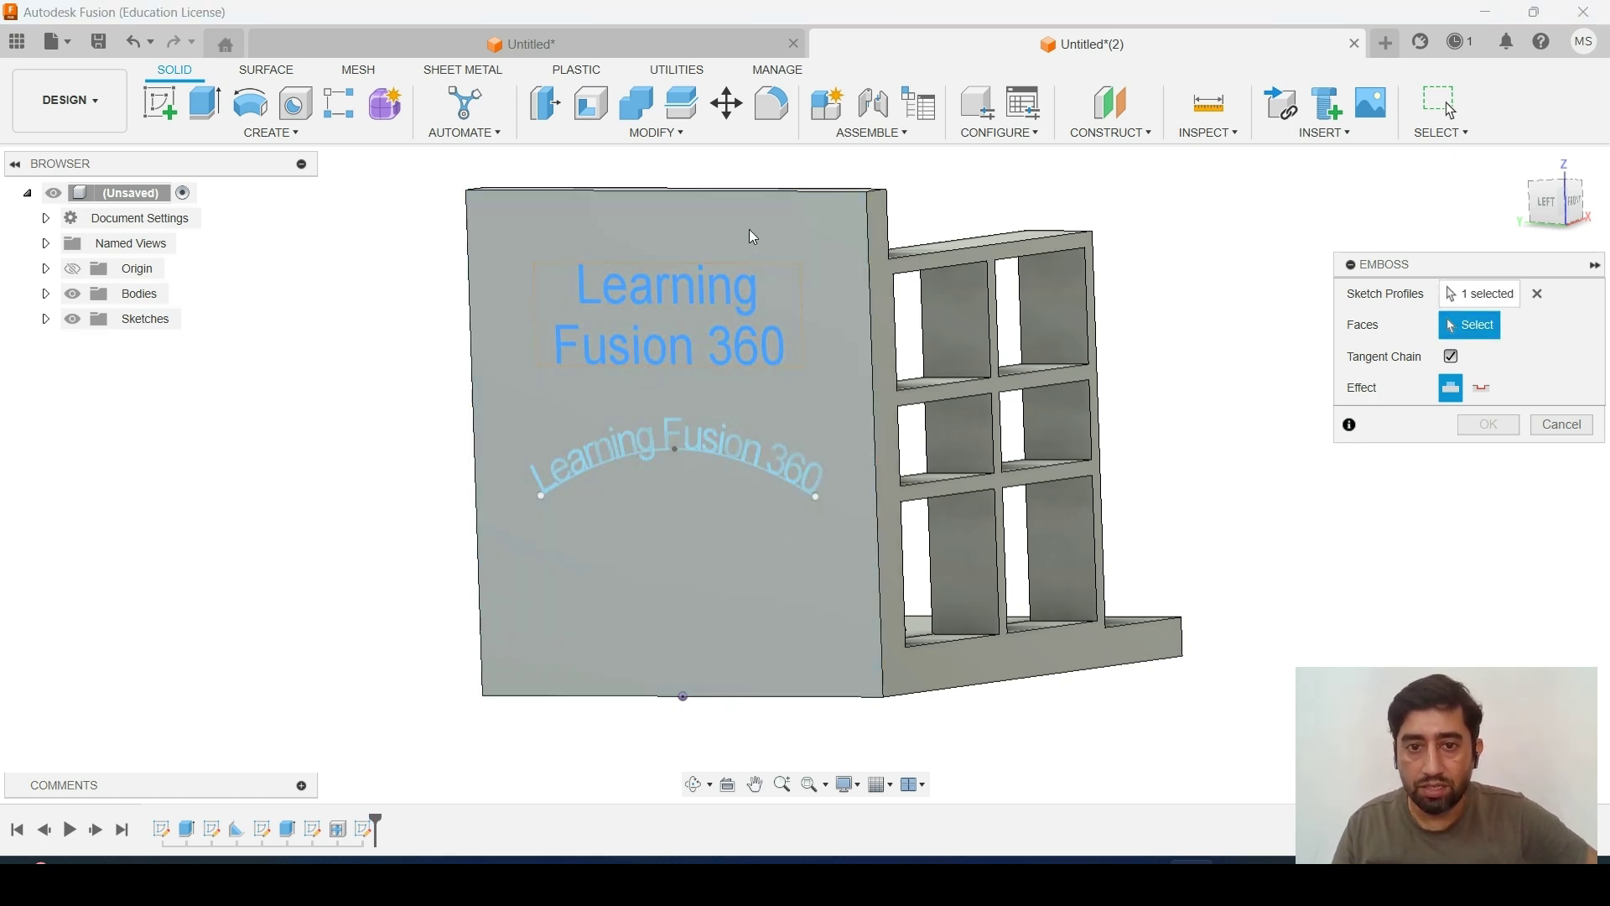
left_click(847, 253)
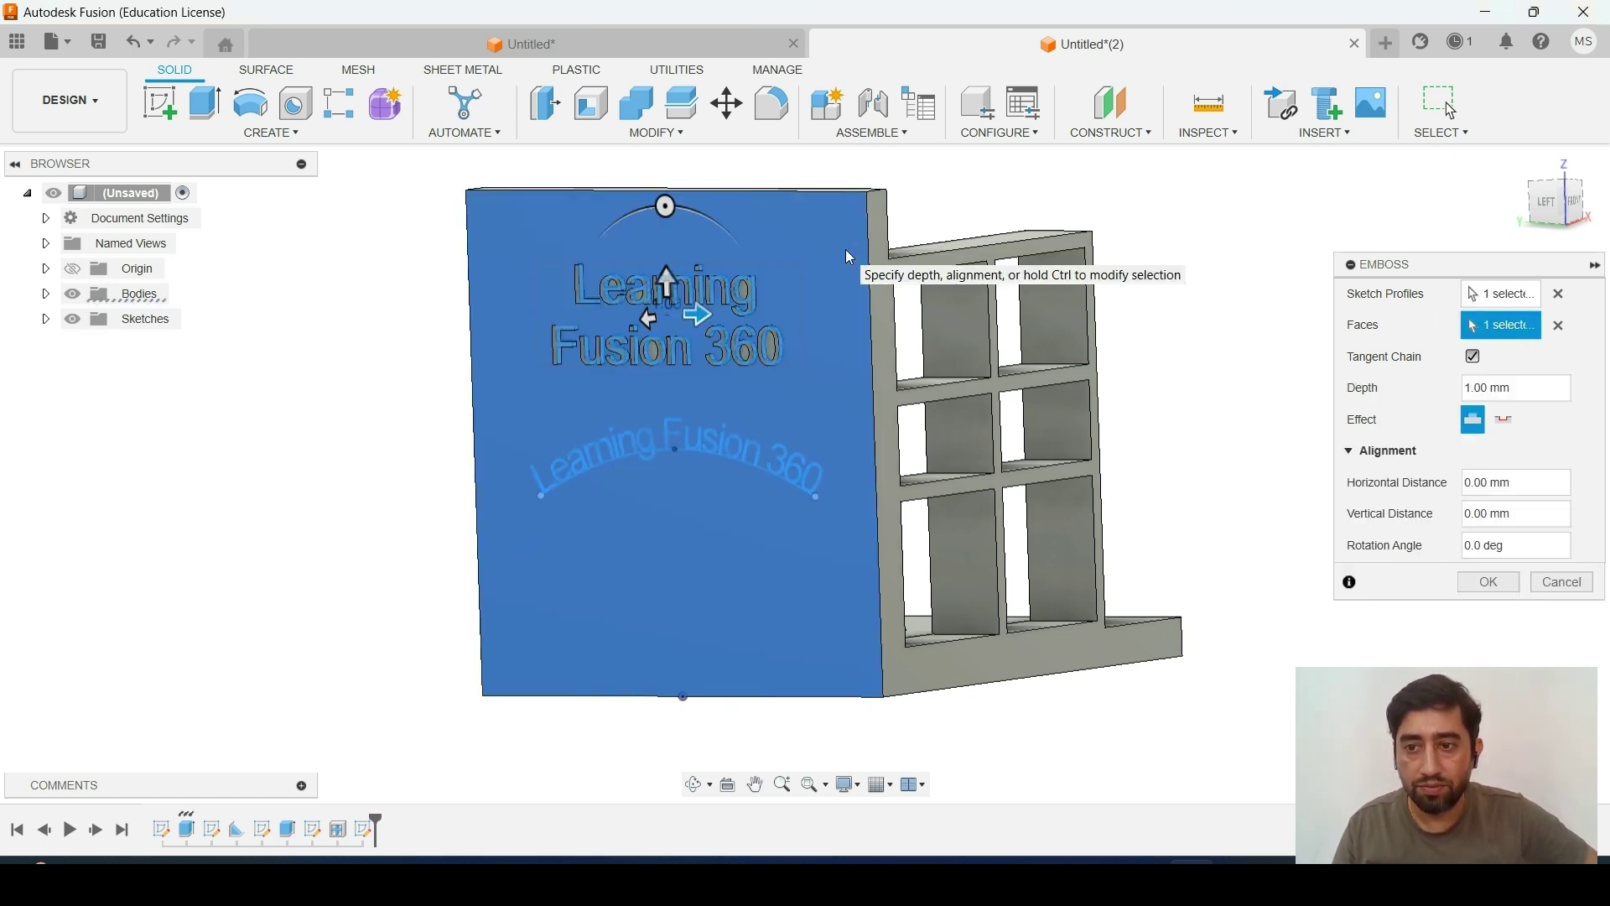
Set the depth of the straight text's emboss to 0.5 mm
middle_click_drag(771, 365, 605, 334, "shift")
scroll(606, 334, "up", 2)
scroll(606, 335, "up", 4)
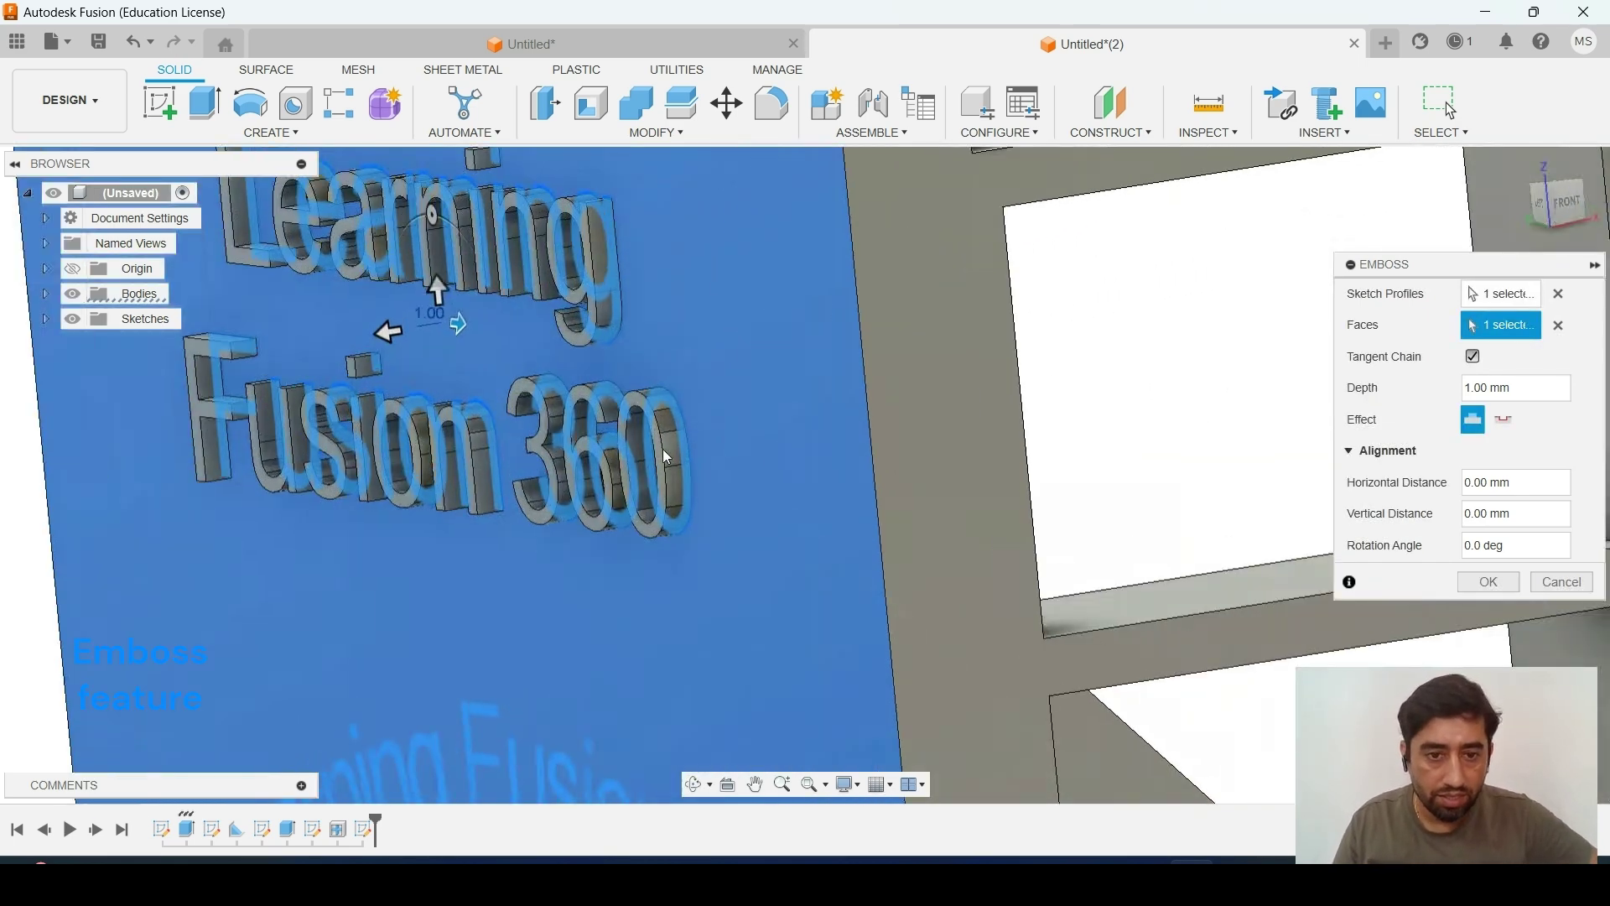
mouse_move(742, 434)
middle_mouse_down("shift")
mouse_move(682, 427)
mouse_move(771, 436)
middle_mouse_up("shift")
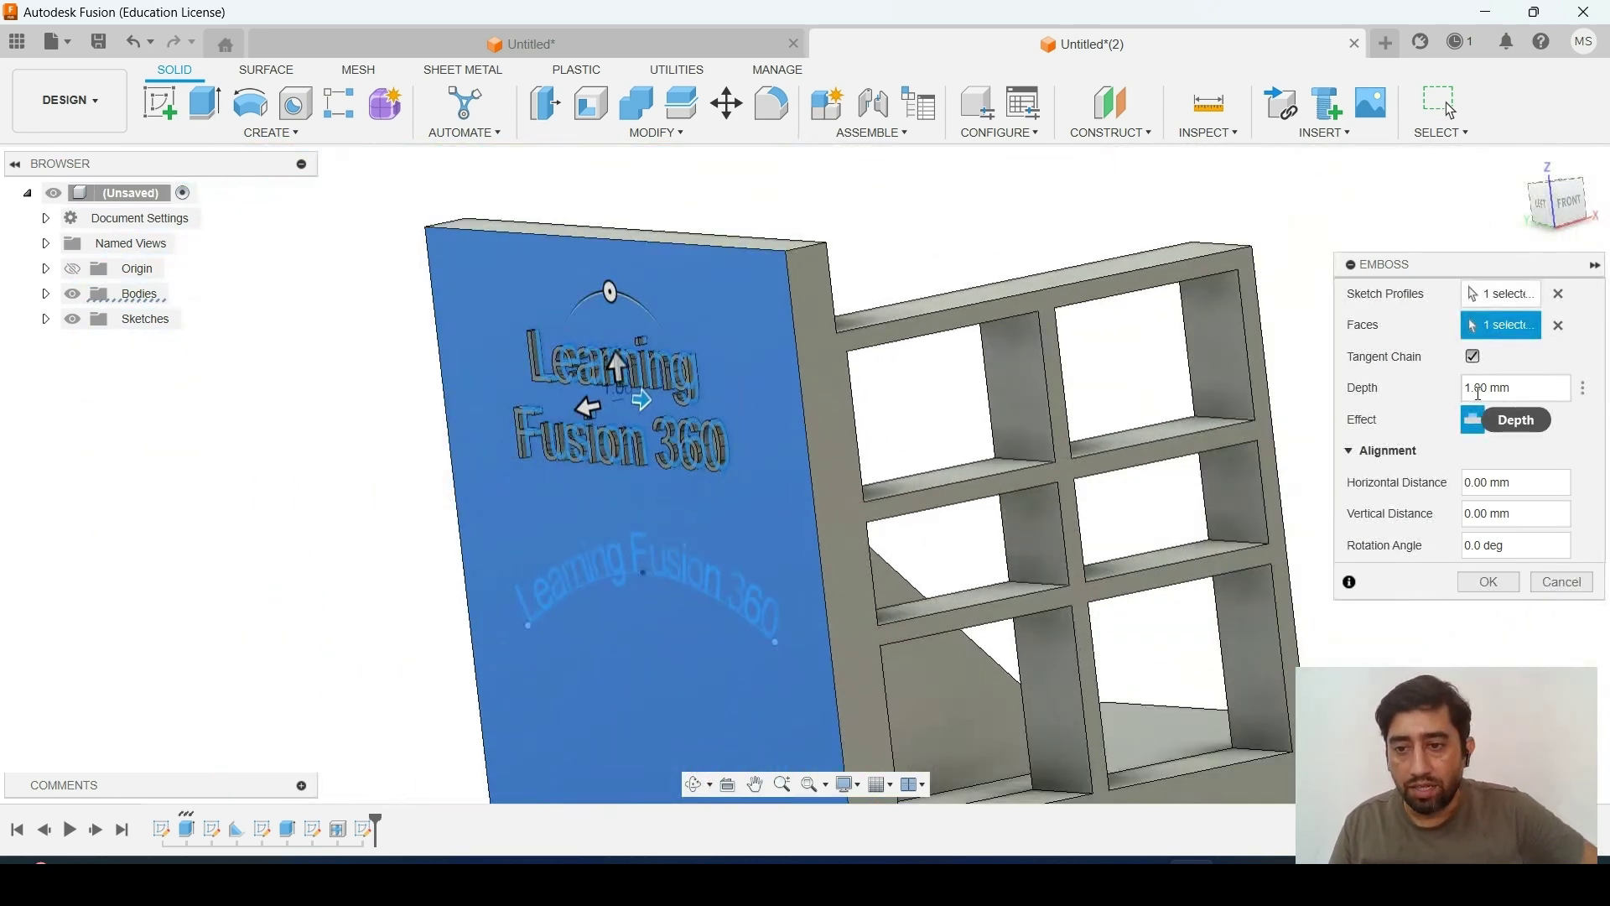
left_click(1473, 392)
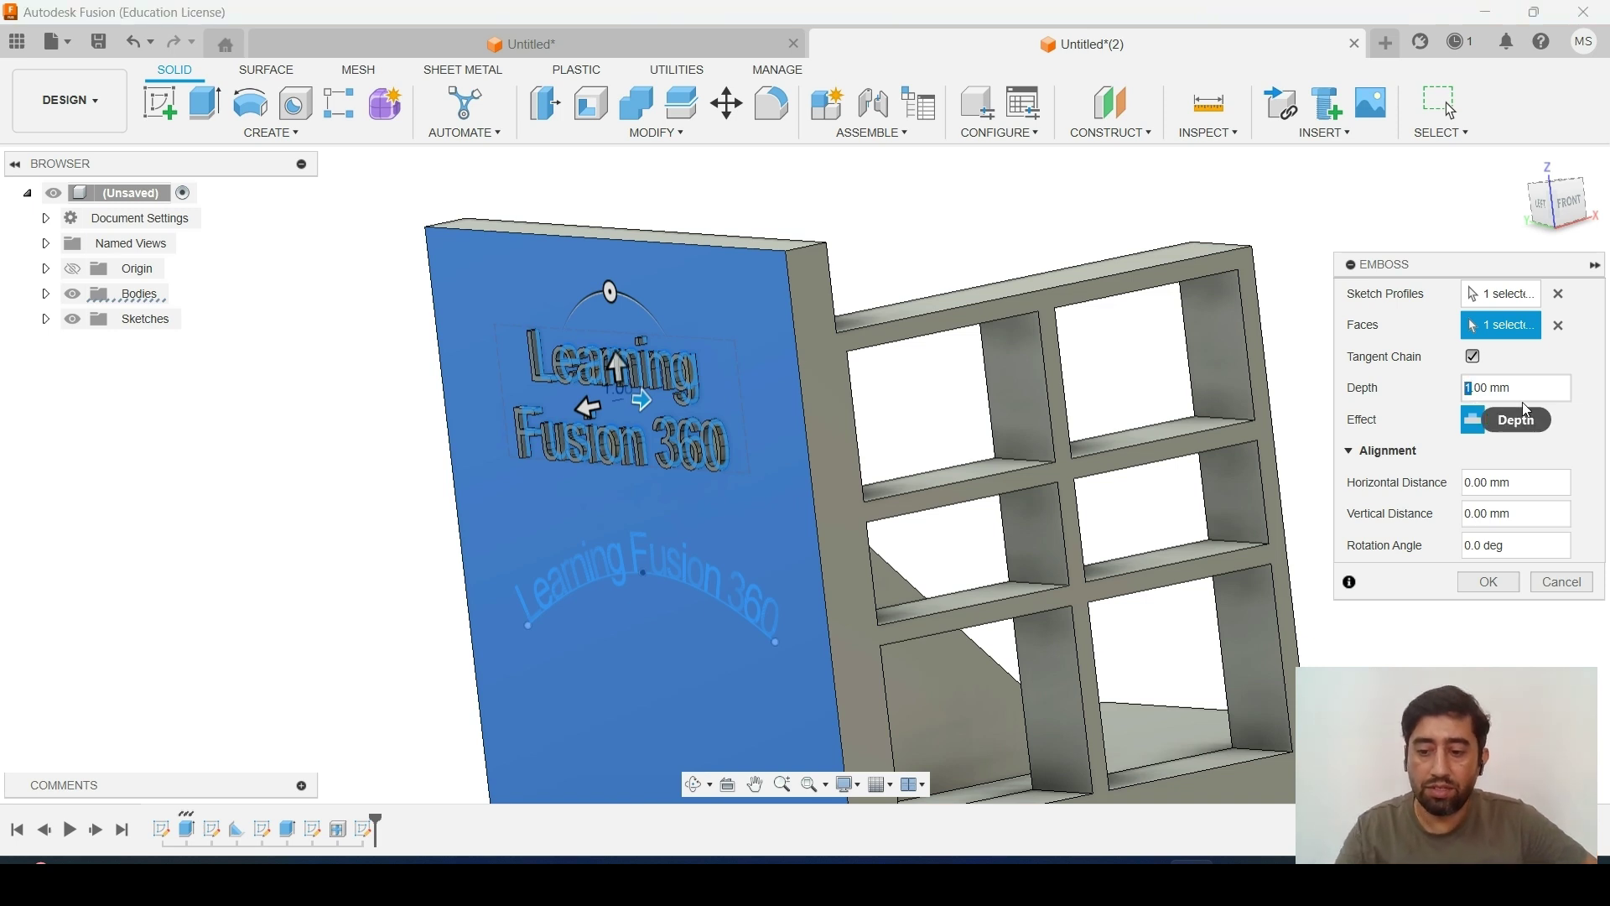
type("0.5")
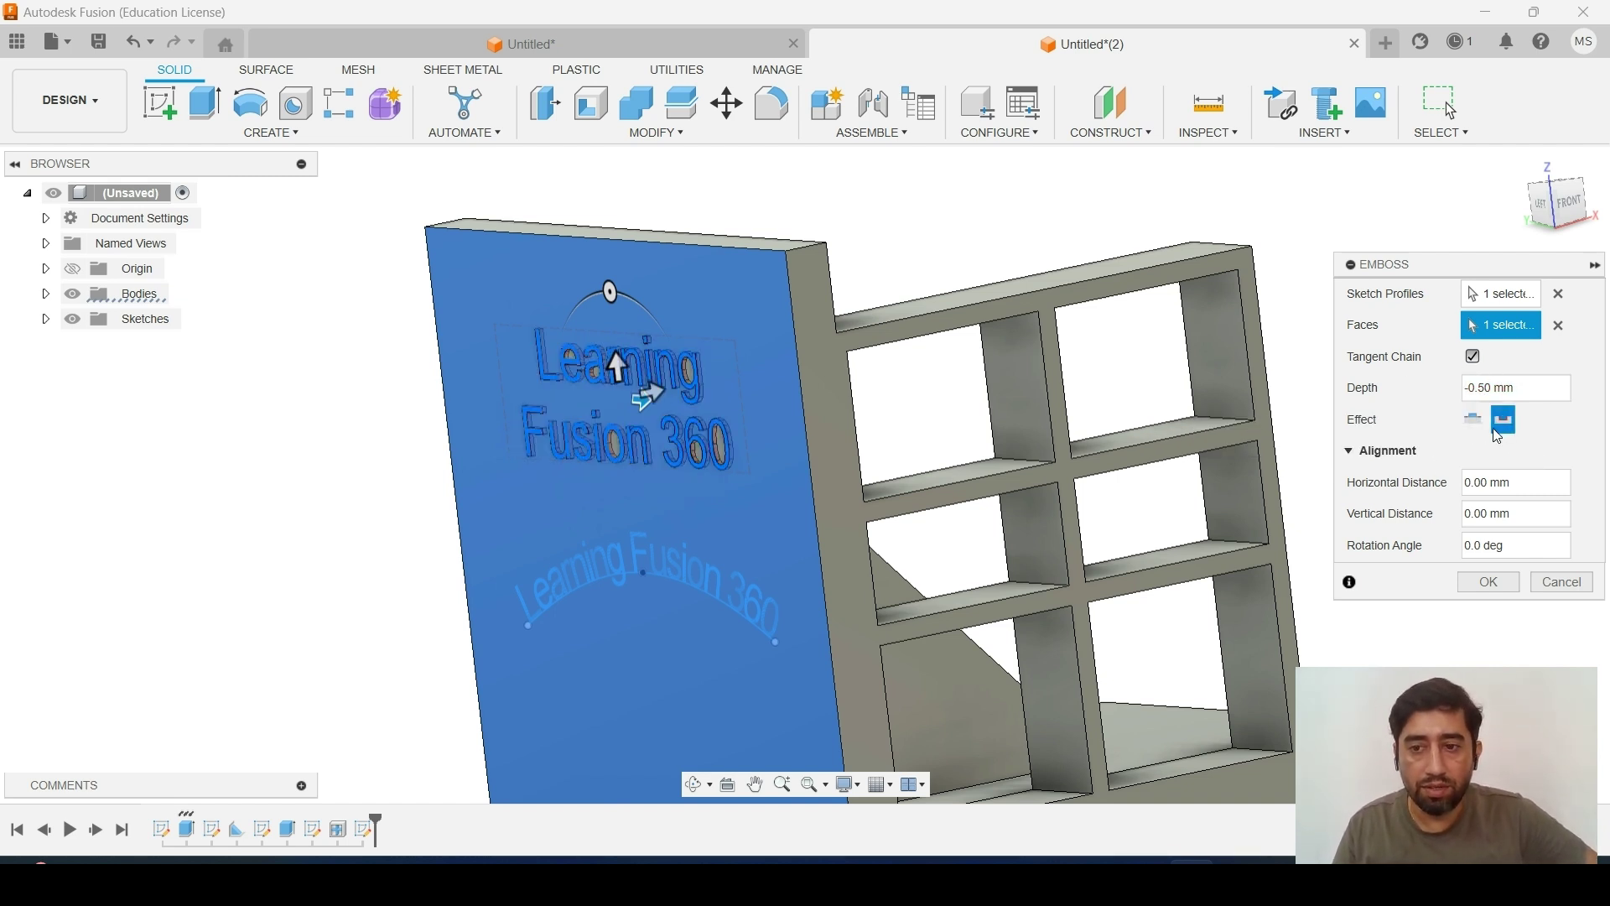
Change the straight text's effect to Deboss and set its depth to -1 mm
scroll(715, 390, "up", 8)
scroll(713, 394, "up", 4)
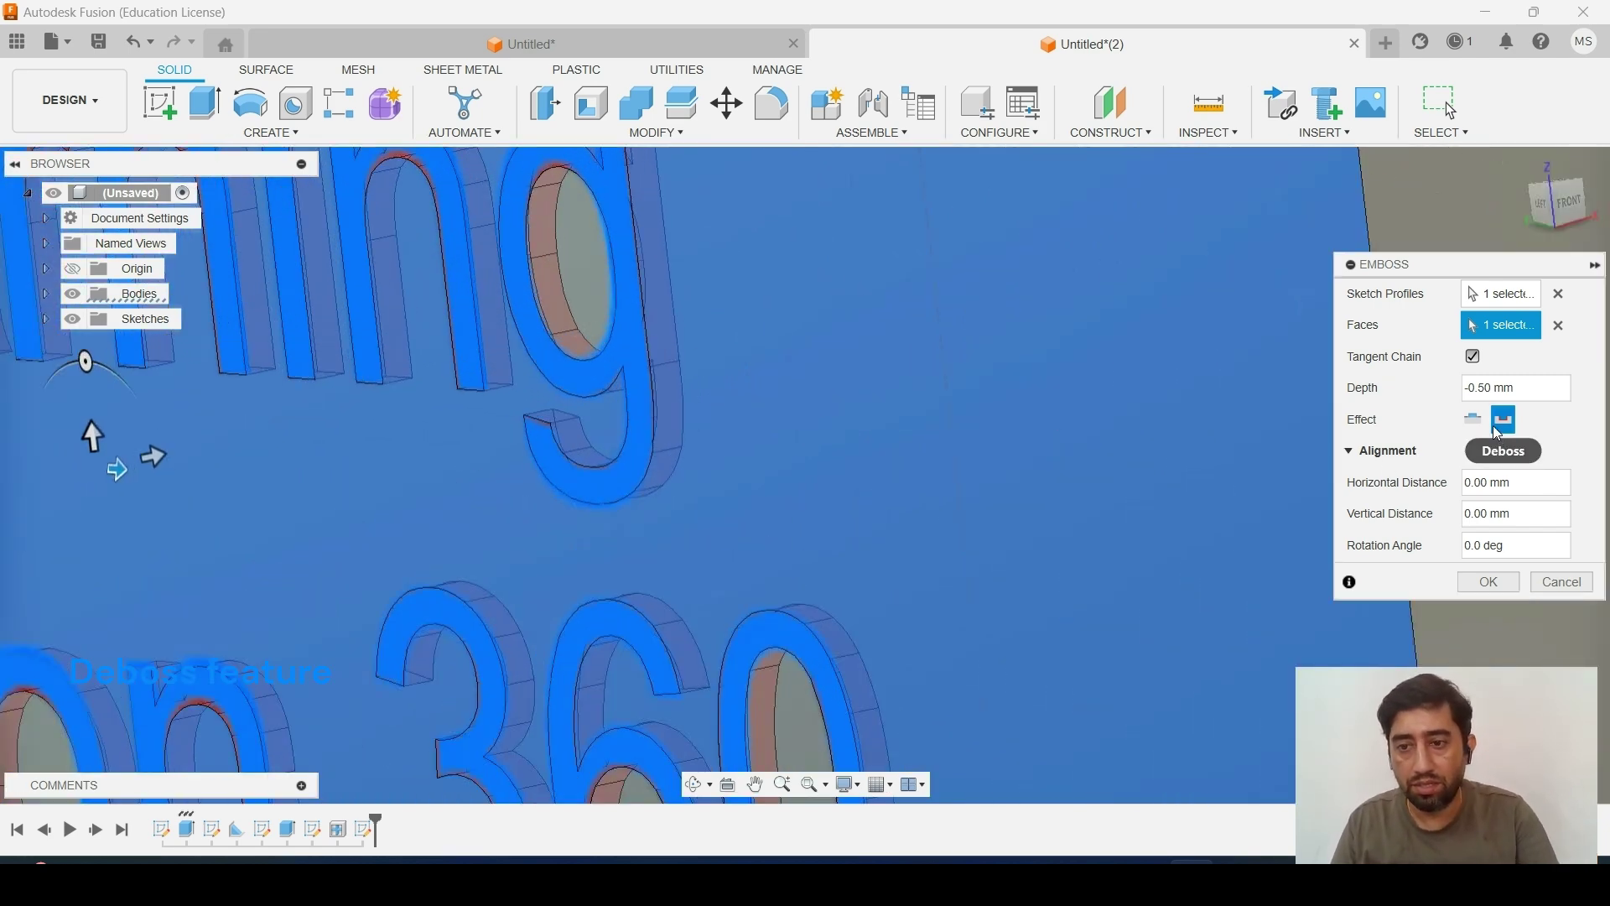
scroll(847, 403, "down", 6)
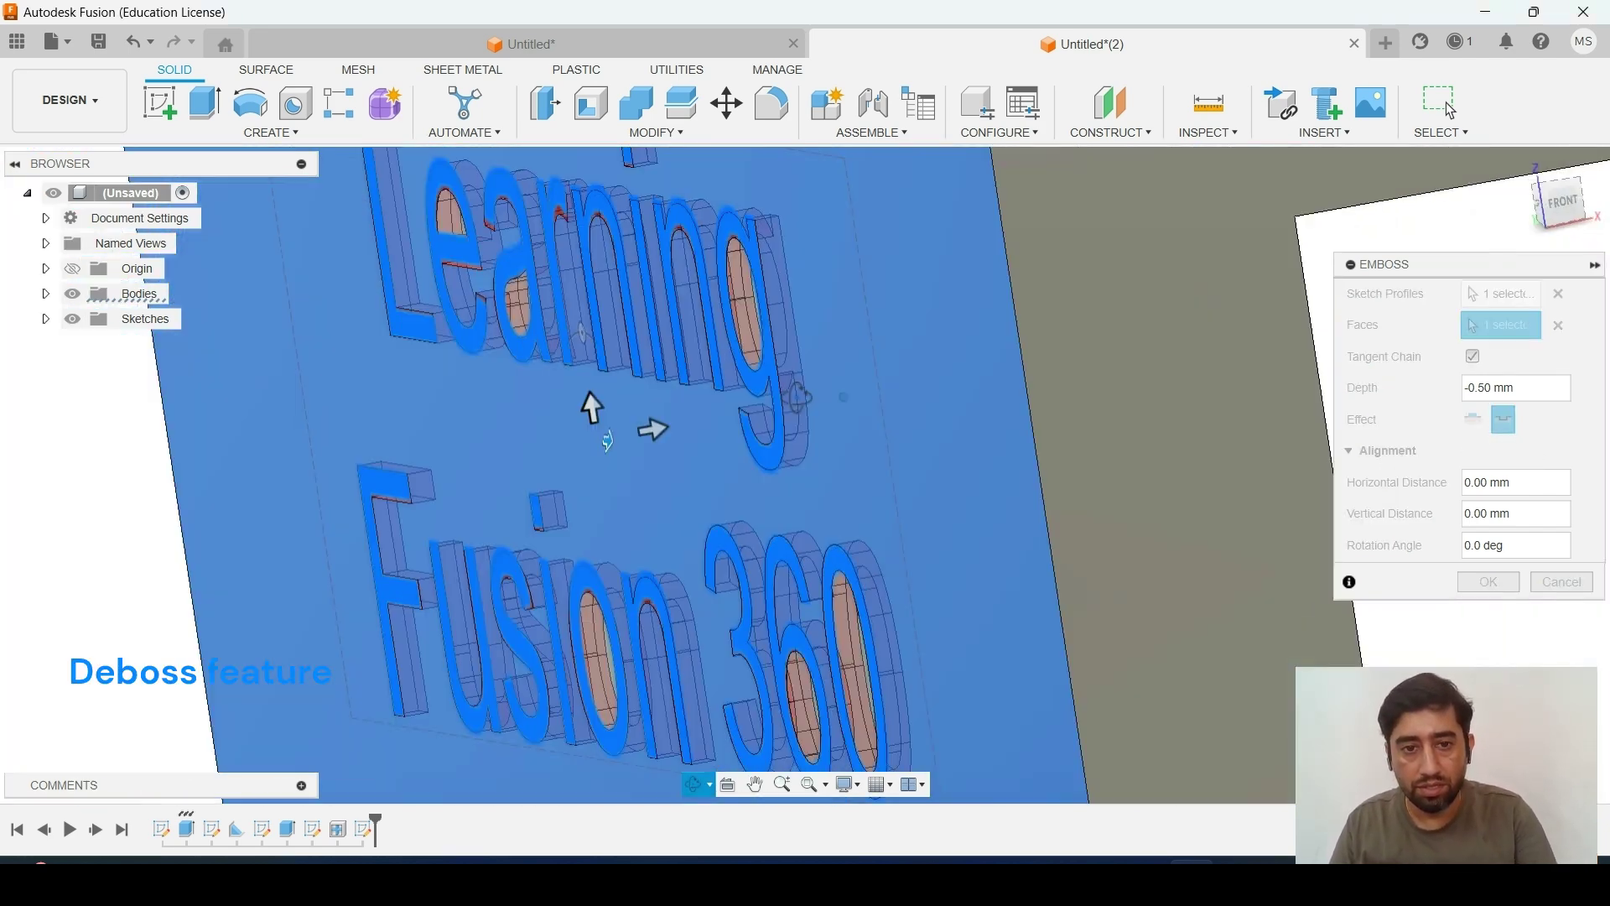
middle_click_drag(798, 396, 834, 311, "shift")
scroll(691, 308, "up", 3)
left_click(1524, 400)
left_click(1529, 400)
type("1")
key("Right")
key("Delete")
key("Delete")
key("Delete")
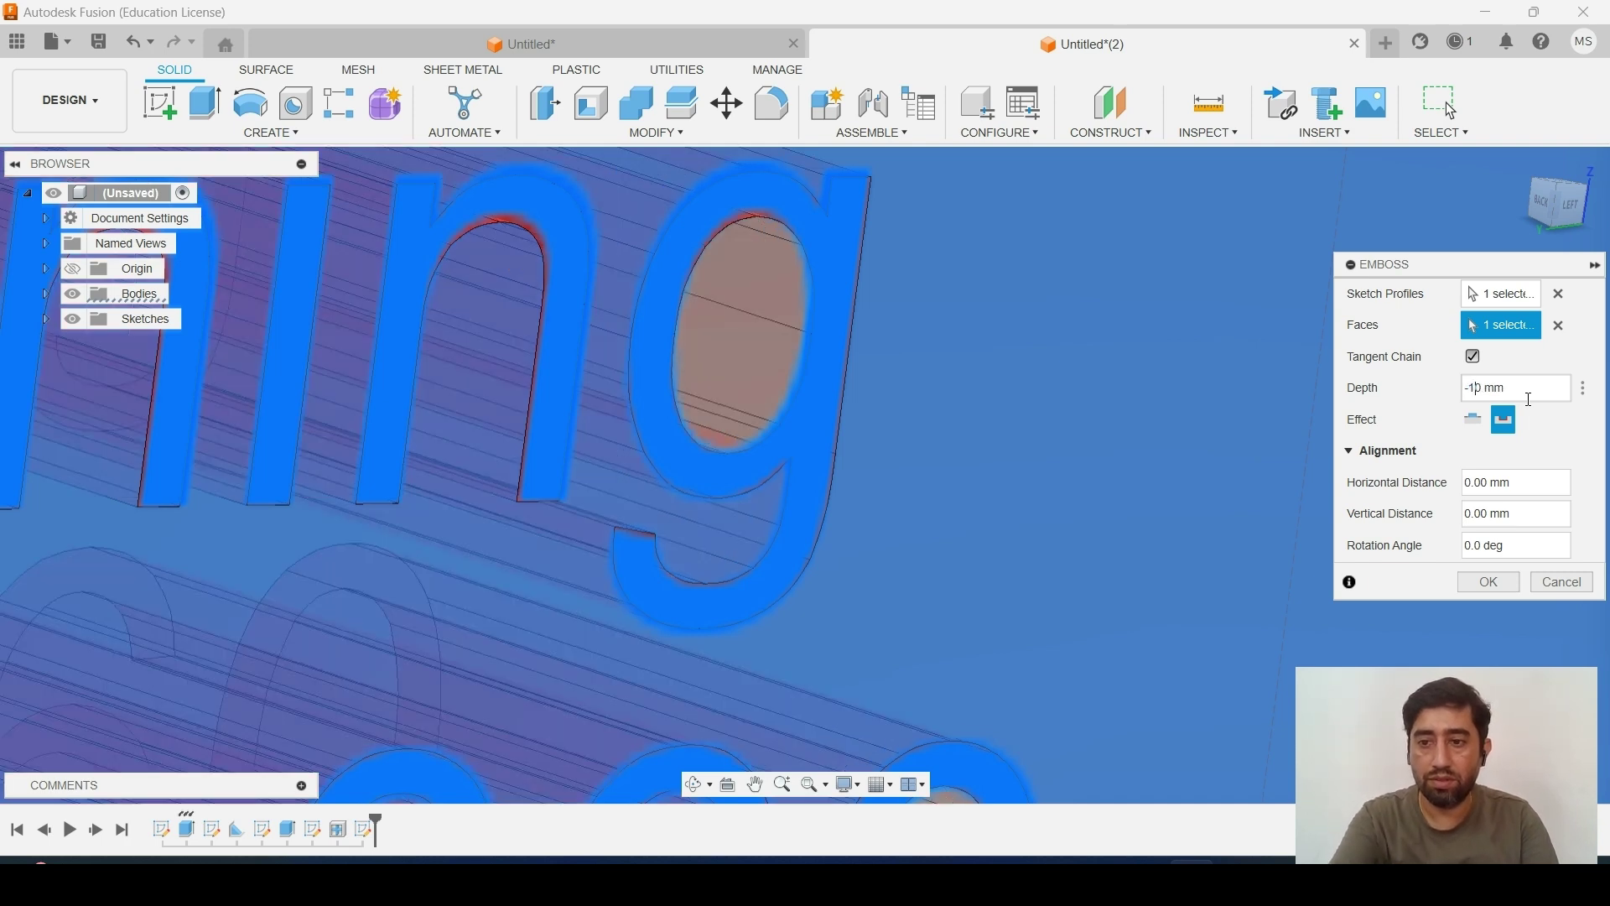
key("BackSpace")
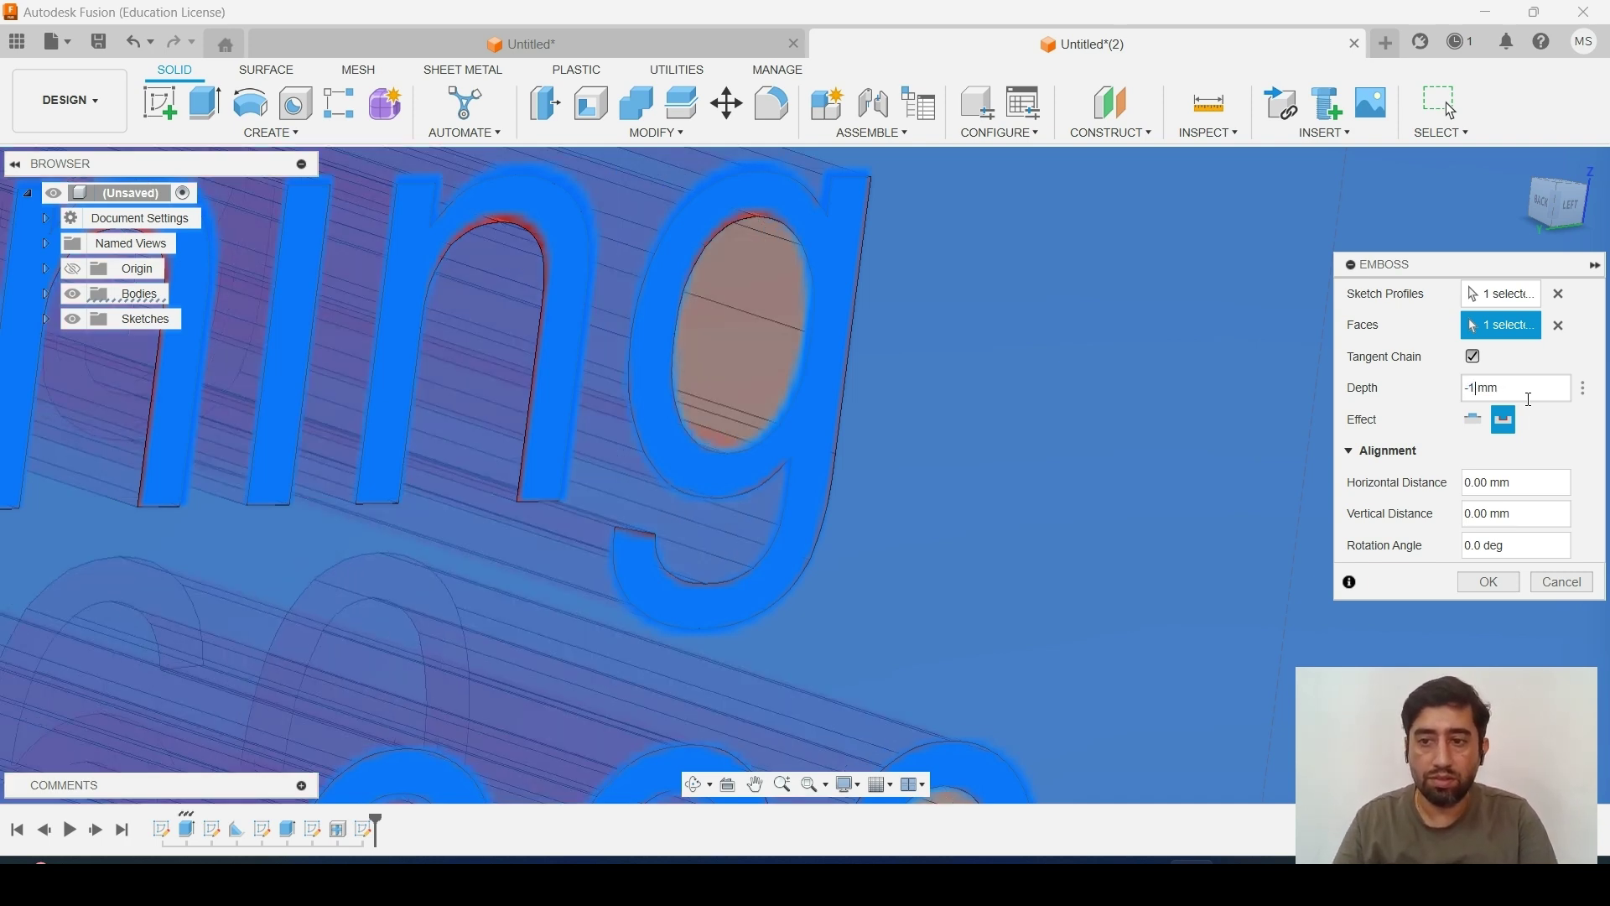
scroll(737, 409, "down", 8)
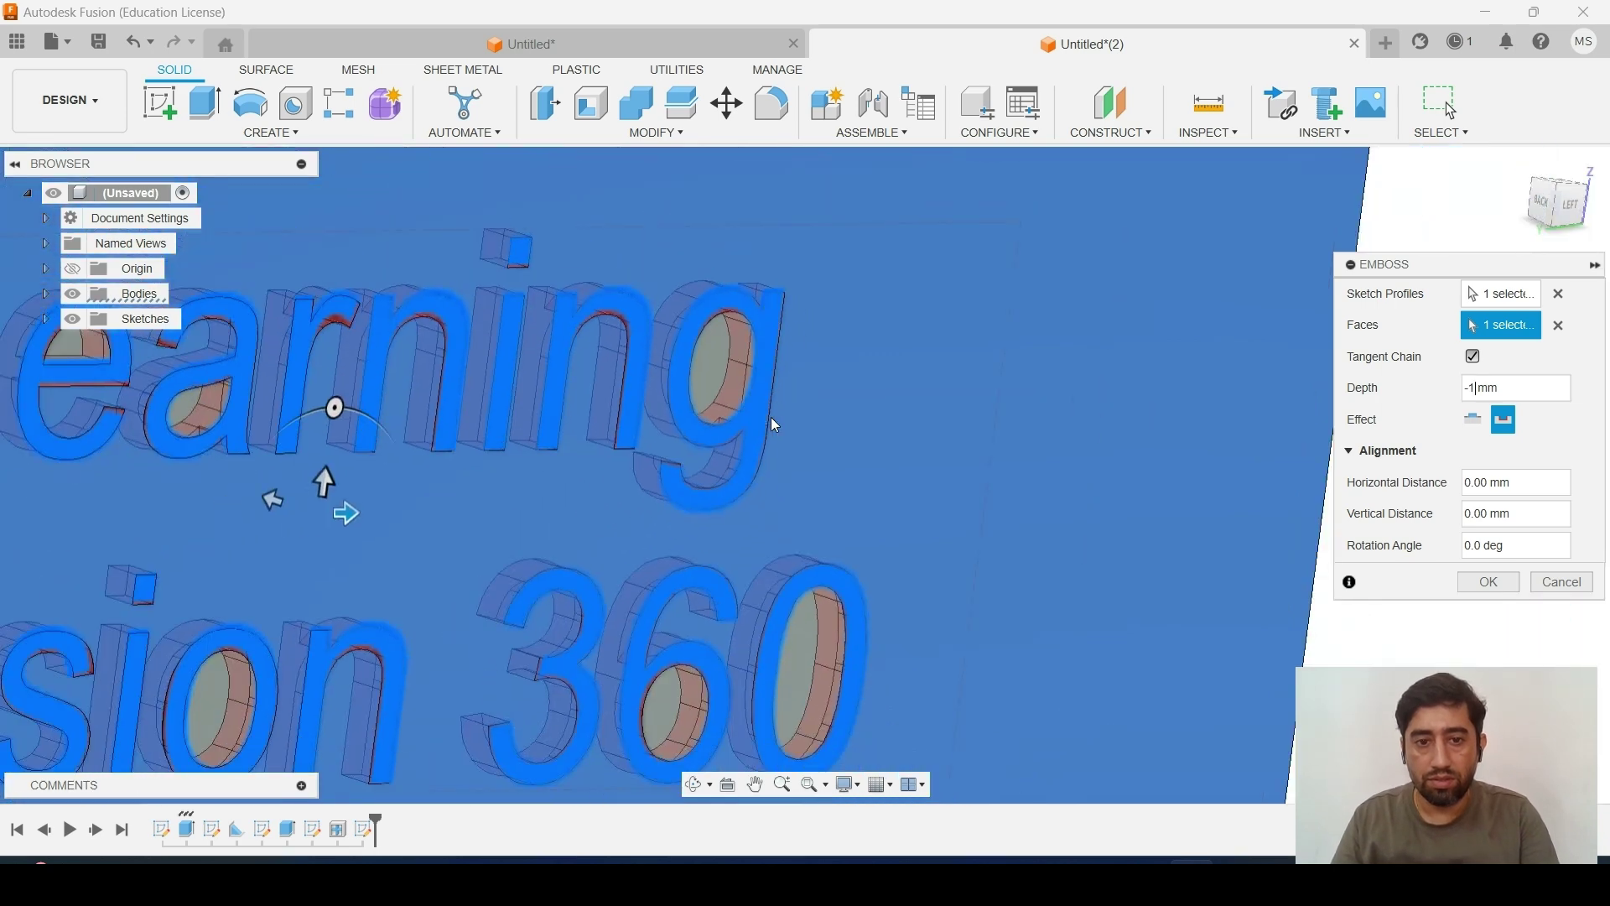
Set the debossed text's rotation angle to 5 degrees and complete the feature
middle_click_drag(780, 426, 714, 446, "shift")
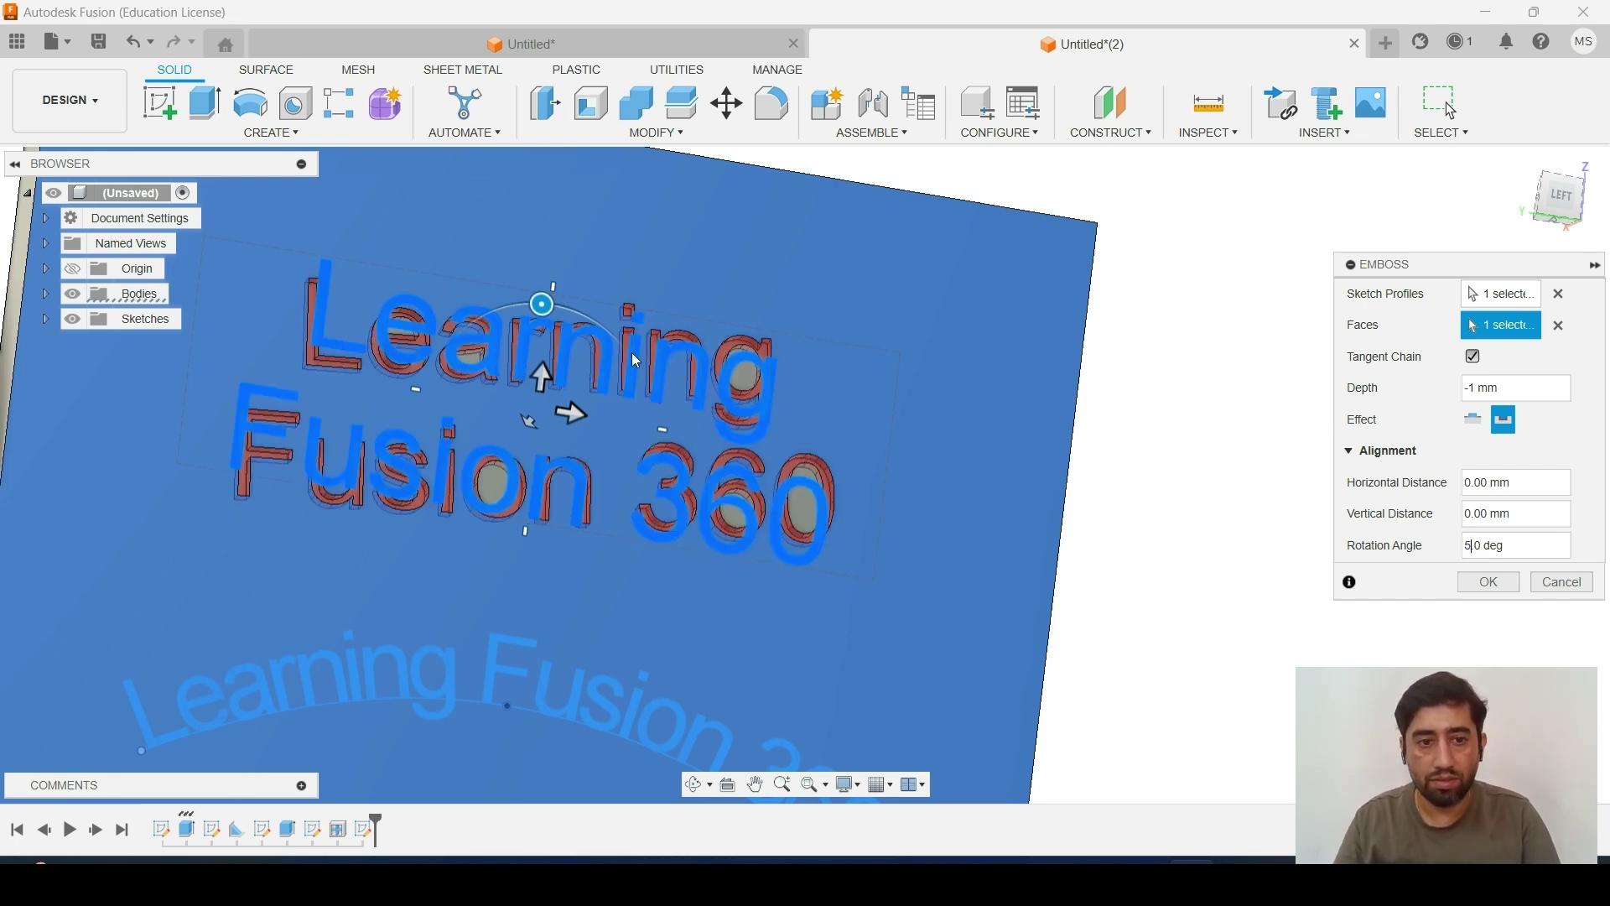
scroll(629, 369, "up", 2)
scroll(654, 431, "down", 4)
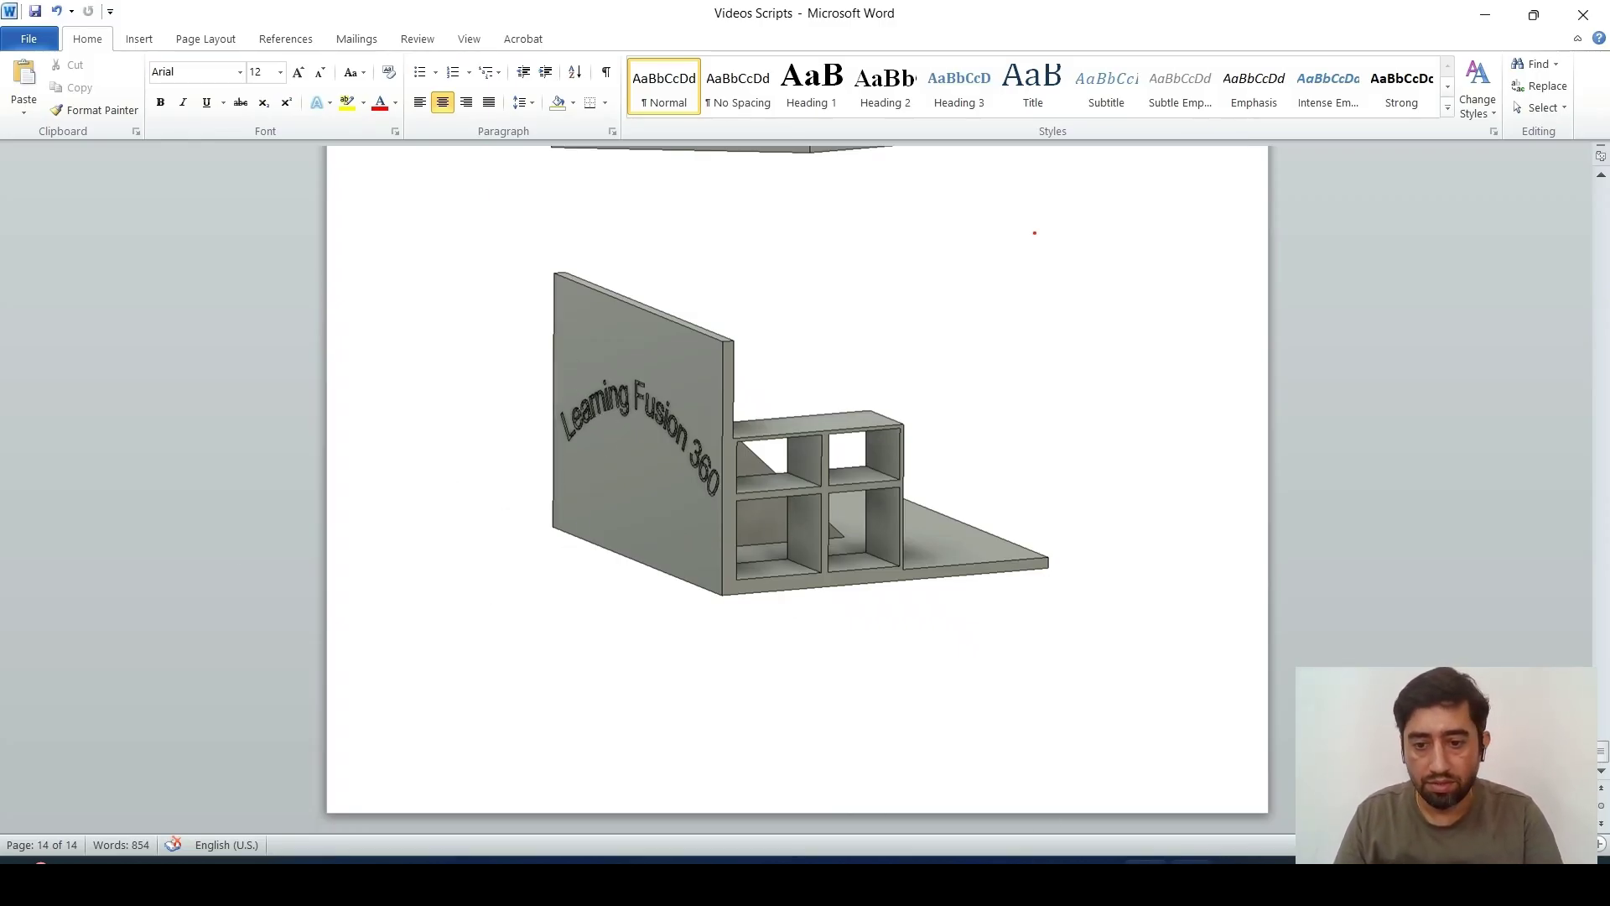
Switch from the Word reference document back to Fusion and examine the debossed text on the outer wall
left_click(1191, 877)
scroll(632, 465, "up", 2)
scroll(659, 476, "down", 2)
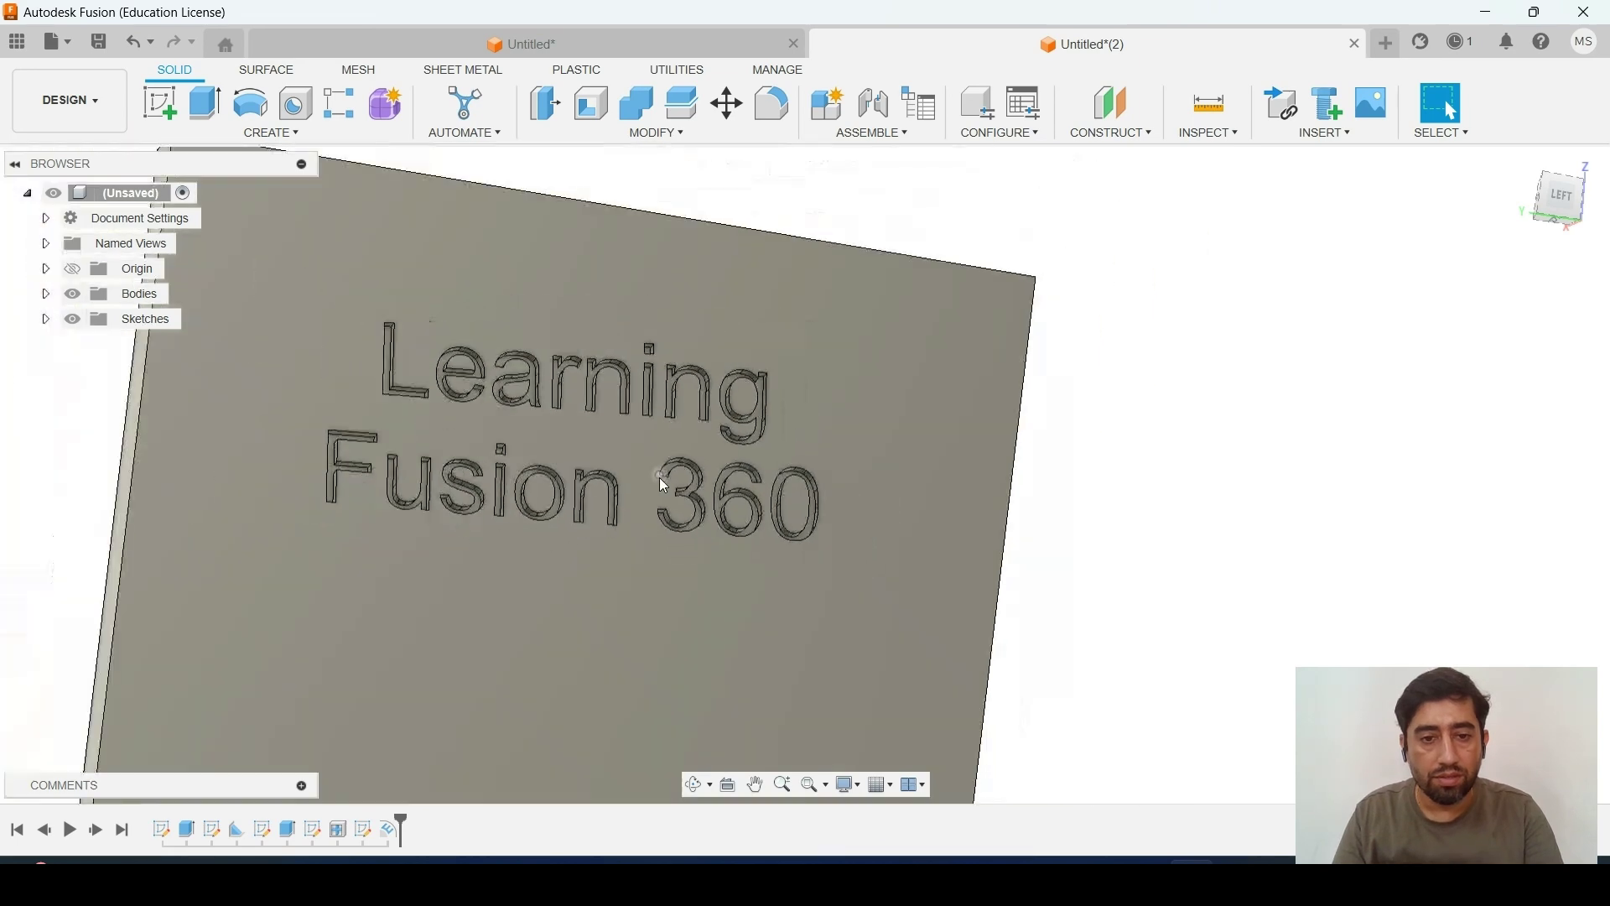
middle_click_drag(680, 482, 542, 482, "shift")
scroll(681, 493, "up", 2)
scroll(673, 507, "down", 2)
middle_click_drag(673, 509, 604, 459, "shift")
scroll(786, 510, "up", 5)
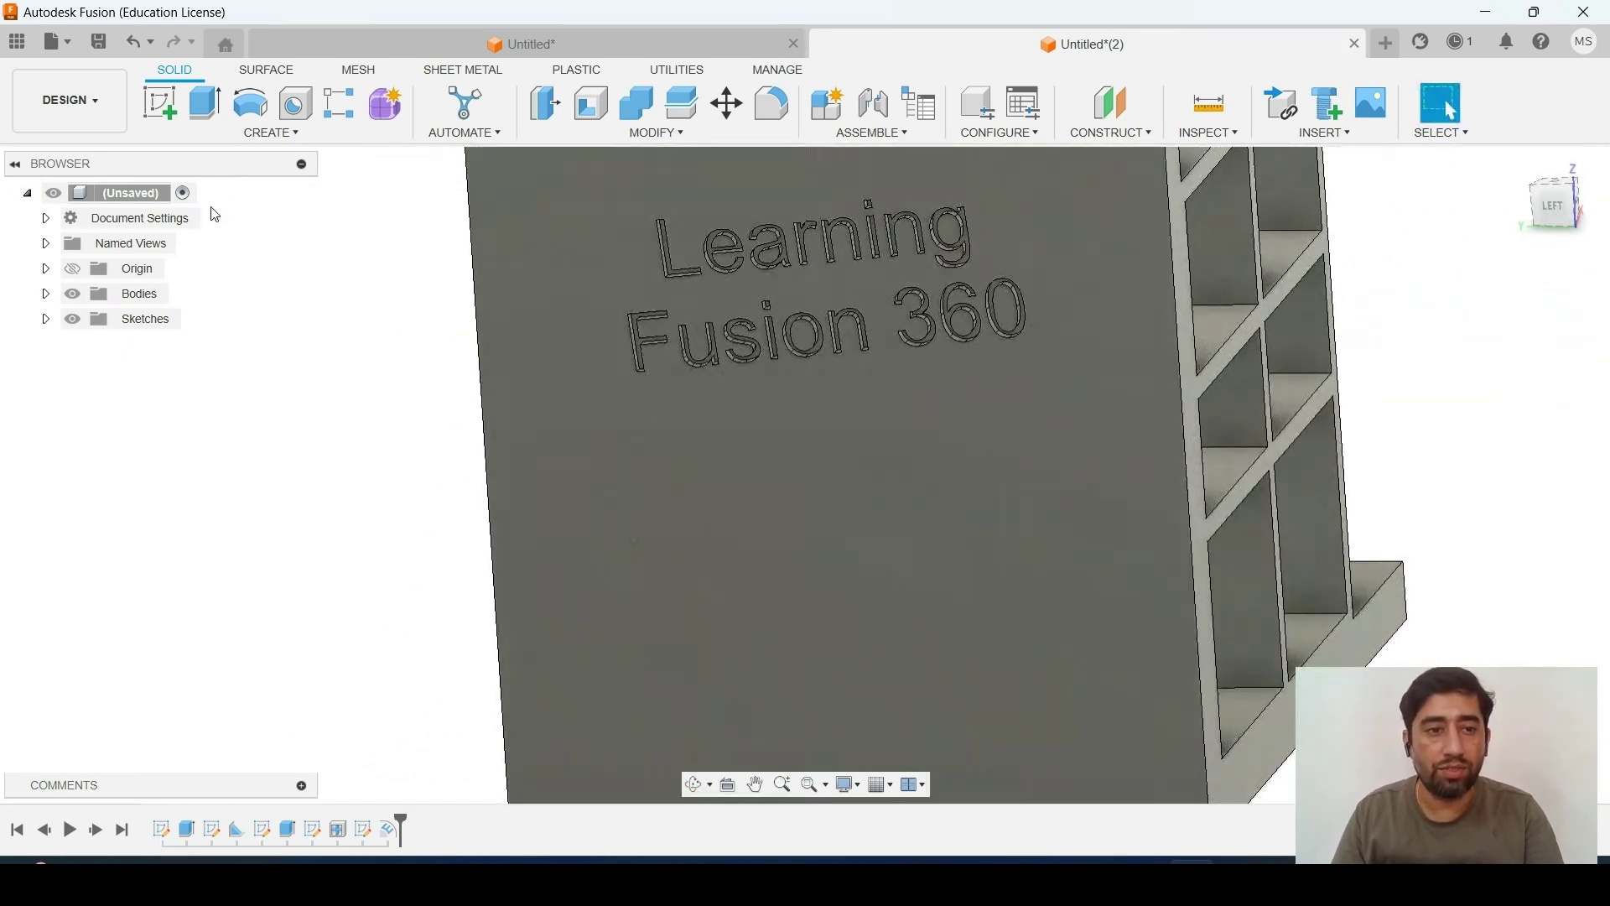
Show Sketch6 and start an Emboss with the arched "Learning Fusion 360" text as profile and the outer wall as face
left_click(285, 139)
left_click(198, 367)
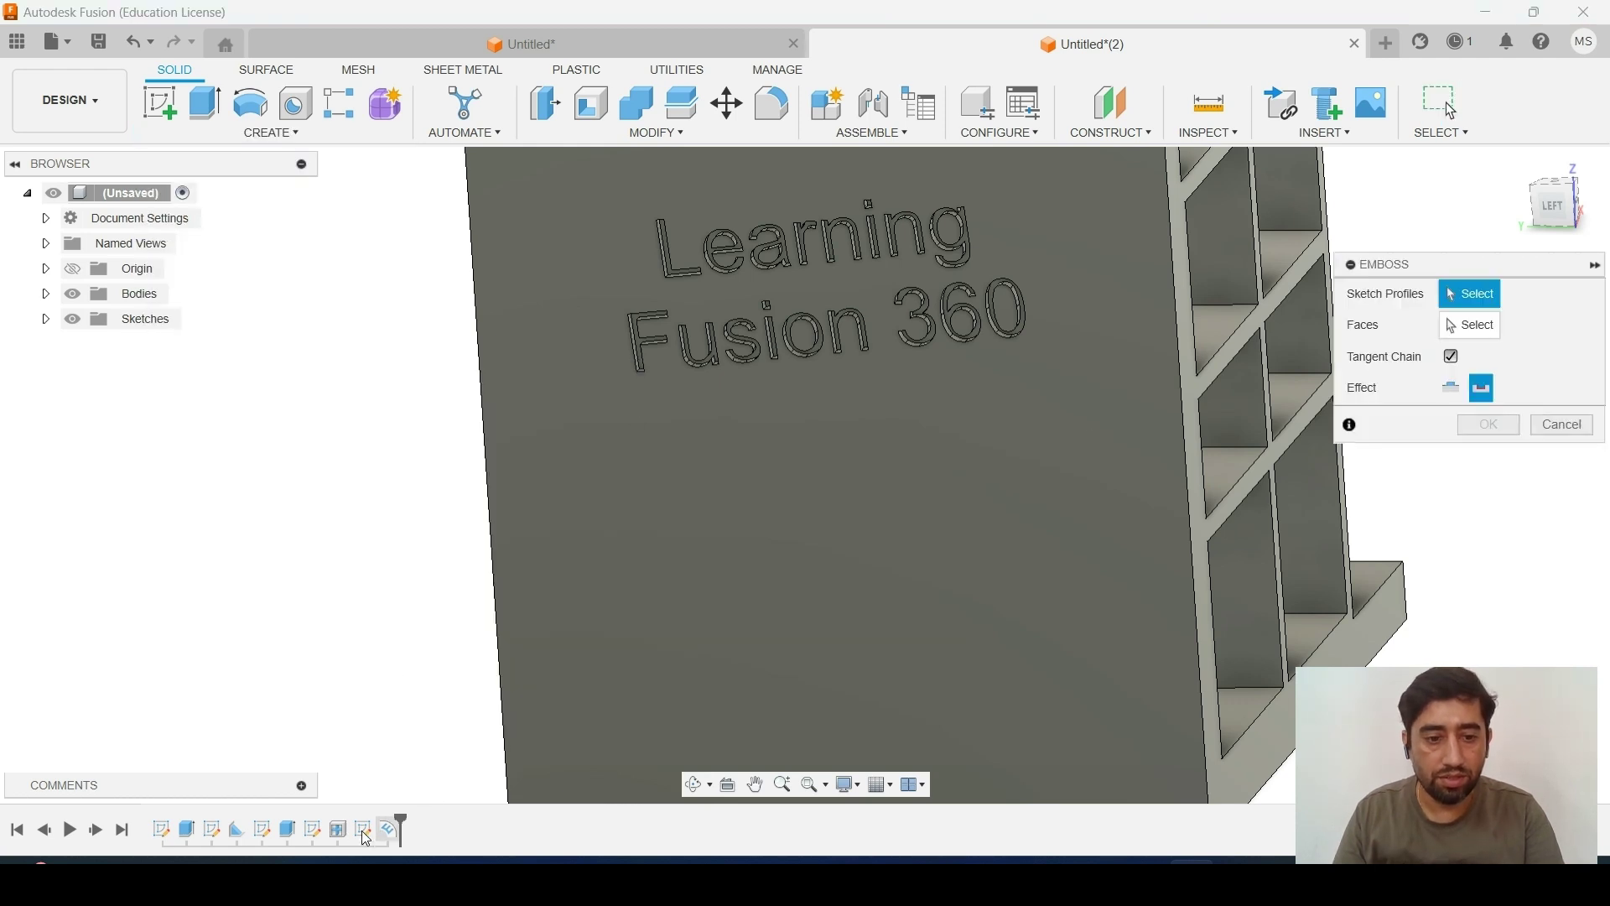
left_click(46, 319)
left_click(92, 446)
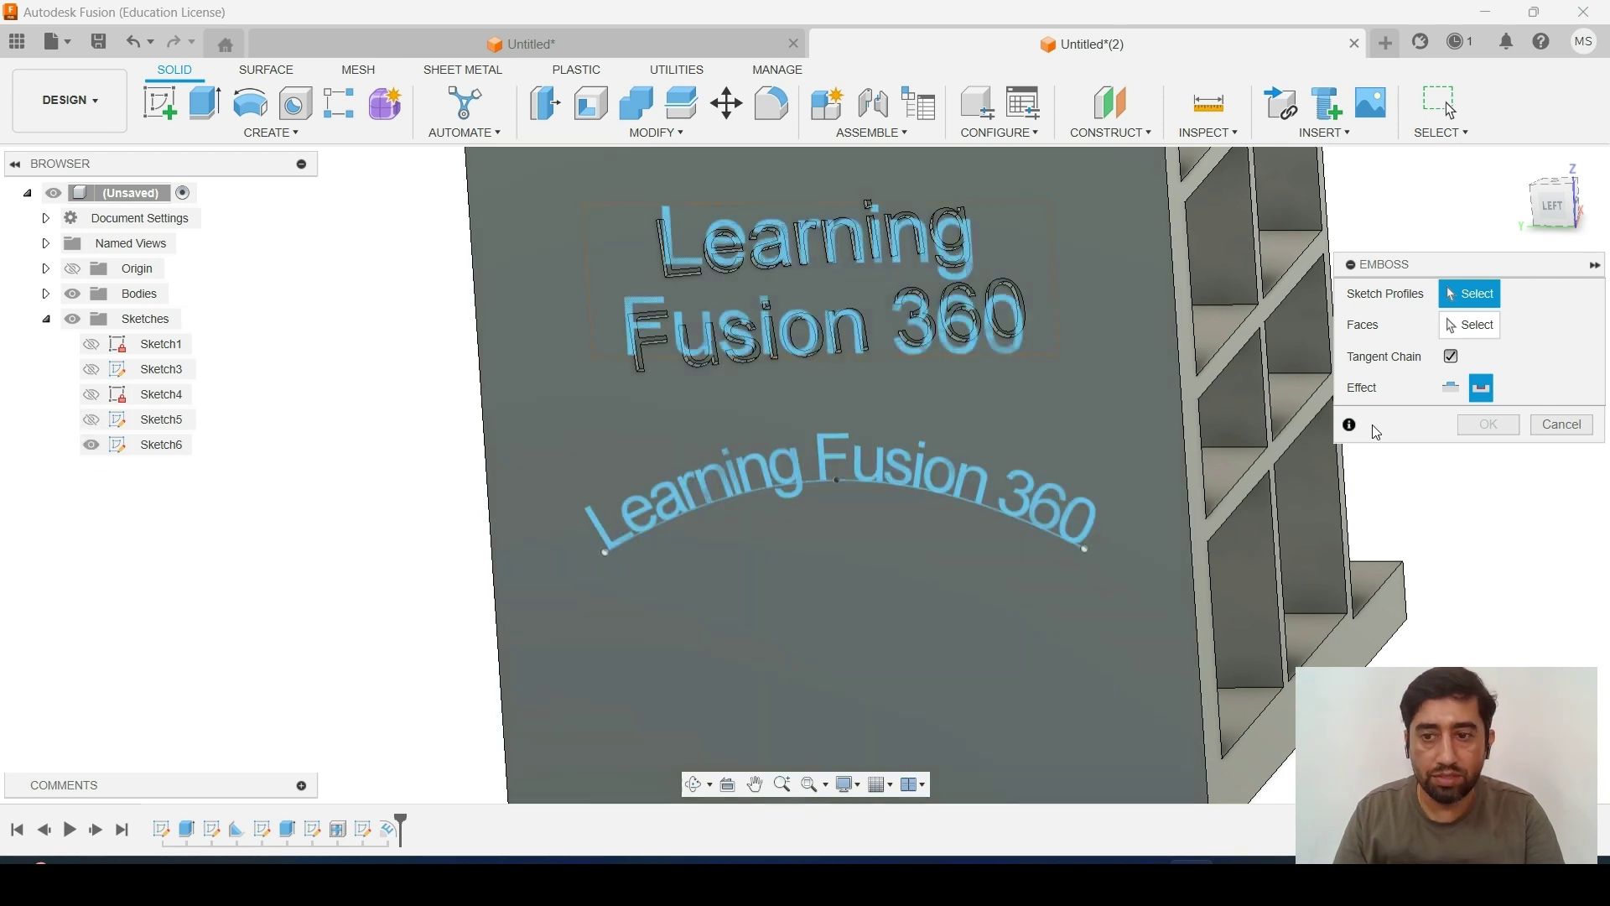
left_click(1026, 505)
left_click(1476, 325)
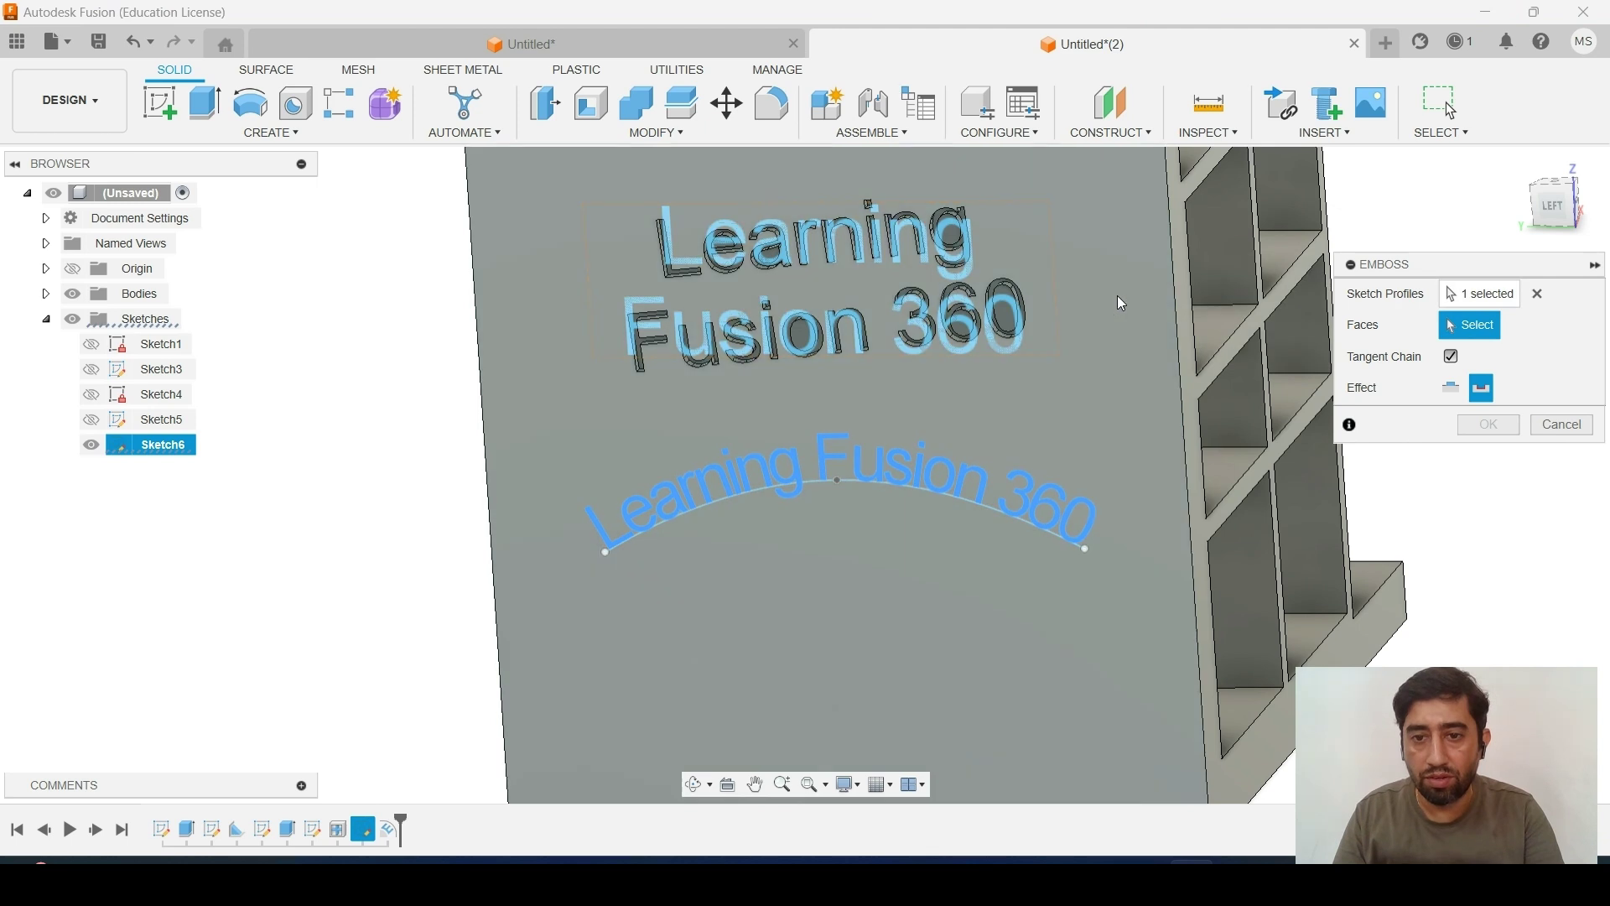
left_click(1118, 298)
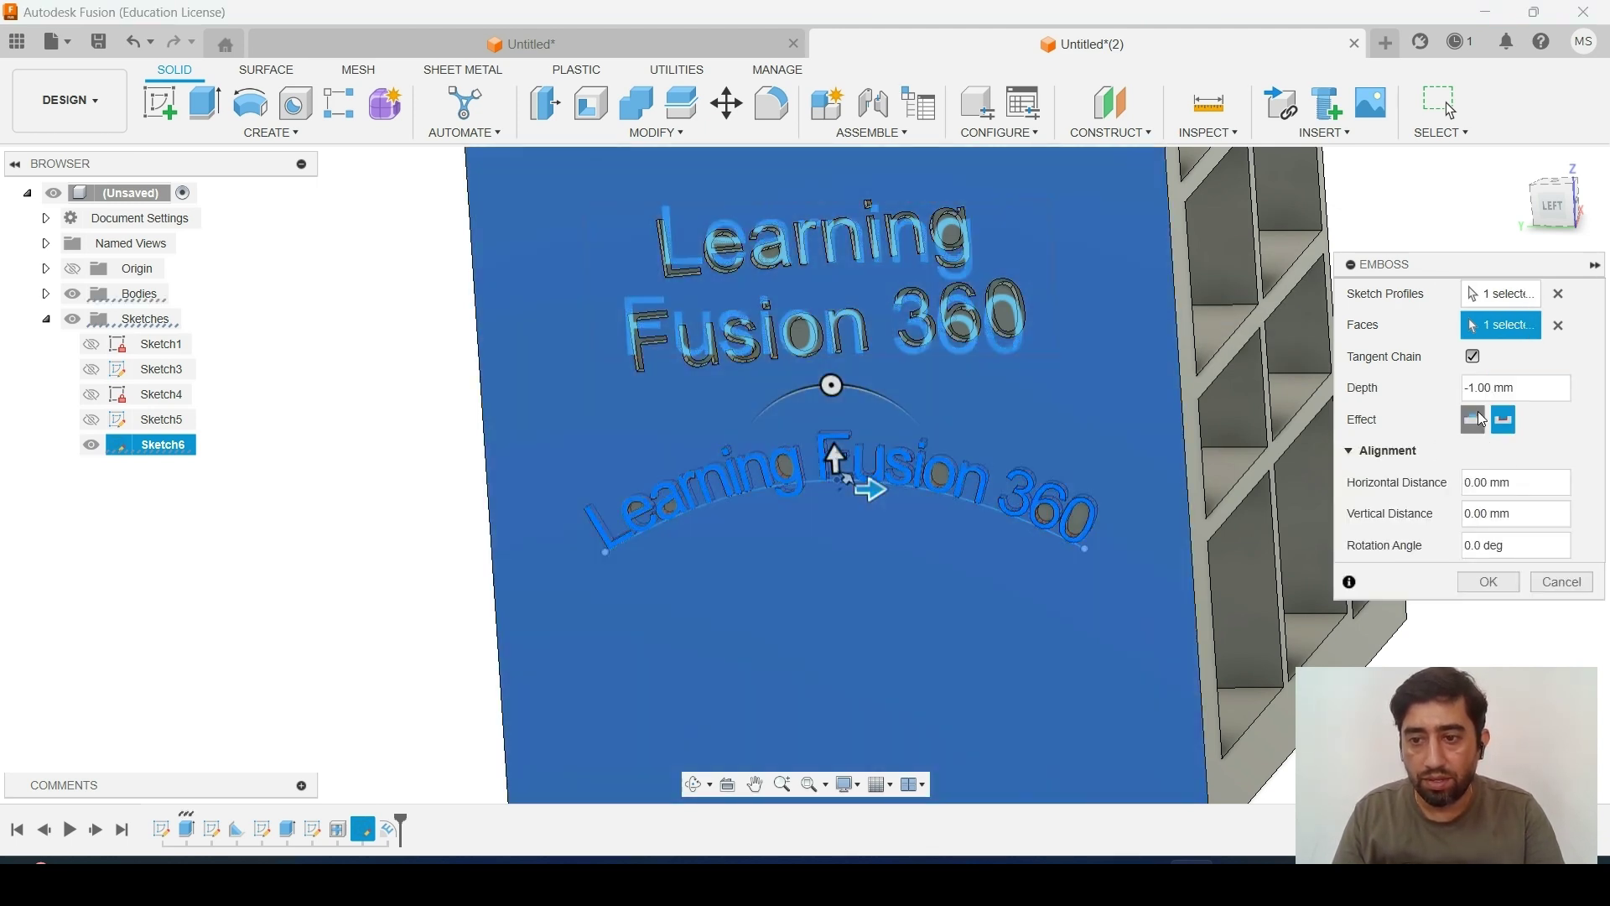
Set the arched text's effect to Emboss with a 1 mm depth and complete the feature
left_click(1476, 418)
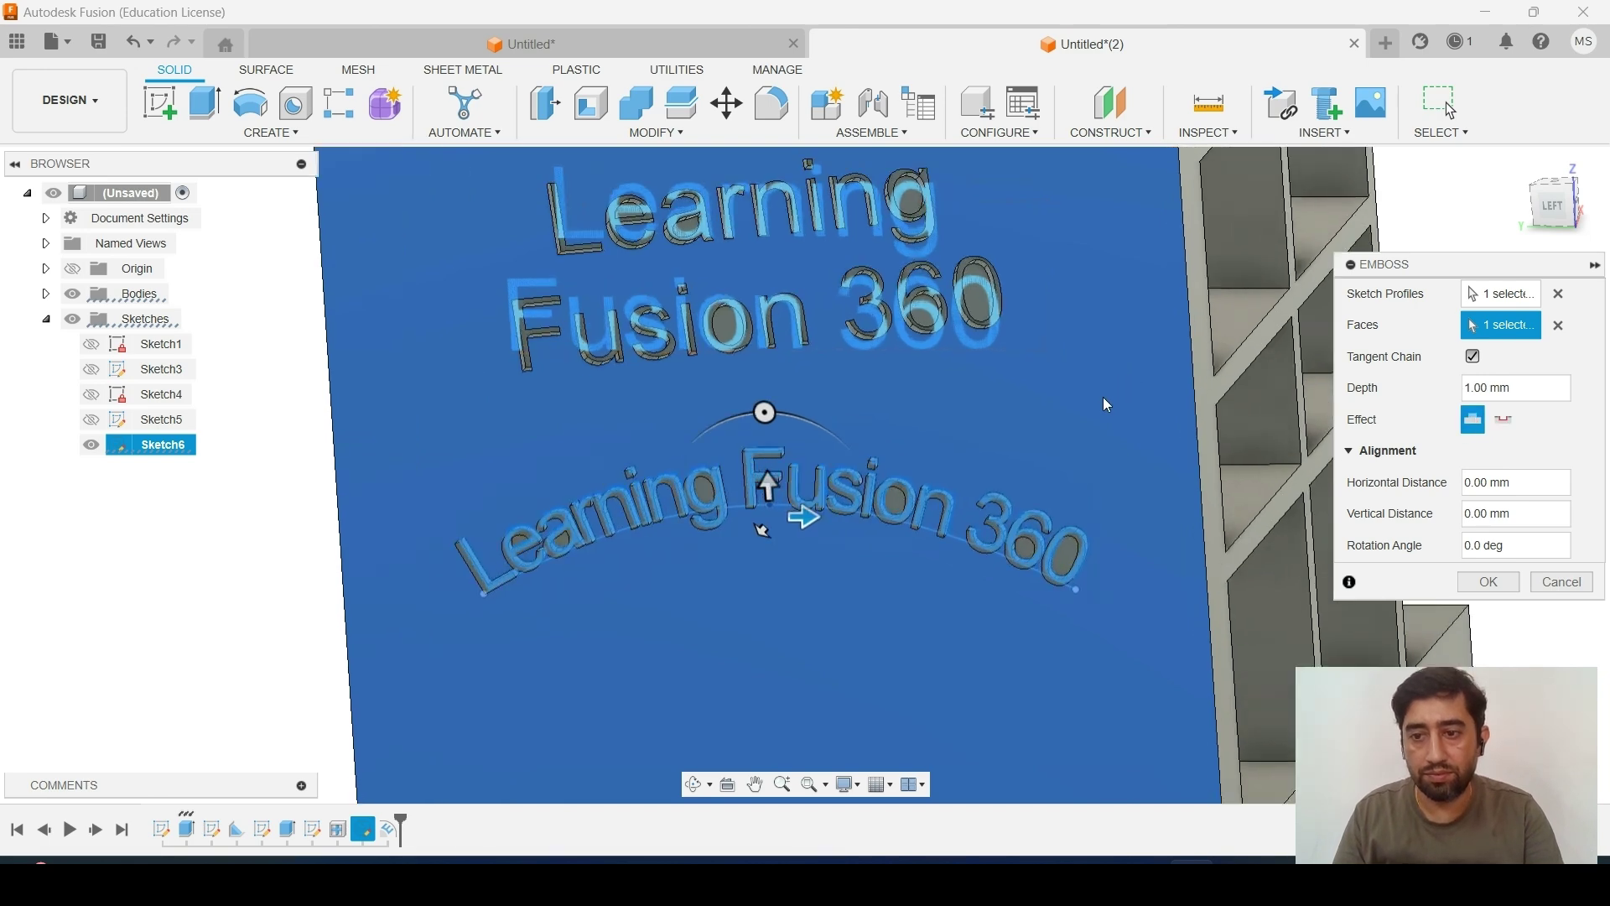
middle_click_drag(1090, 356, 964, 381, "shift")
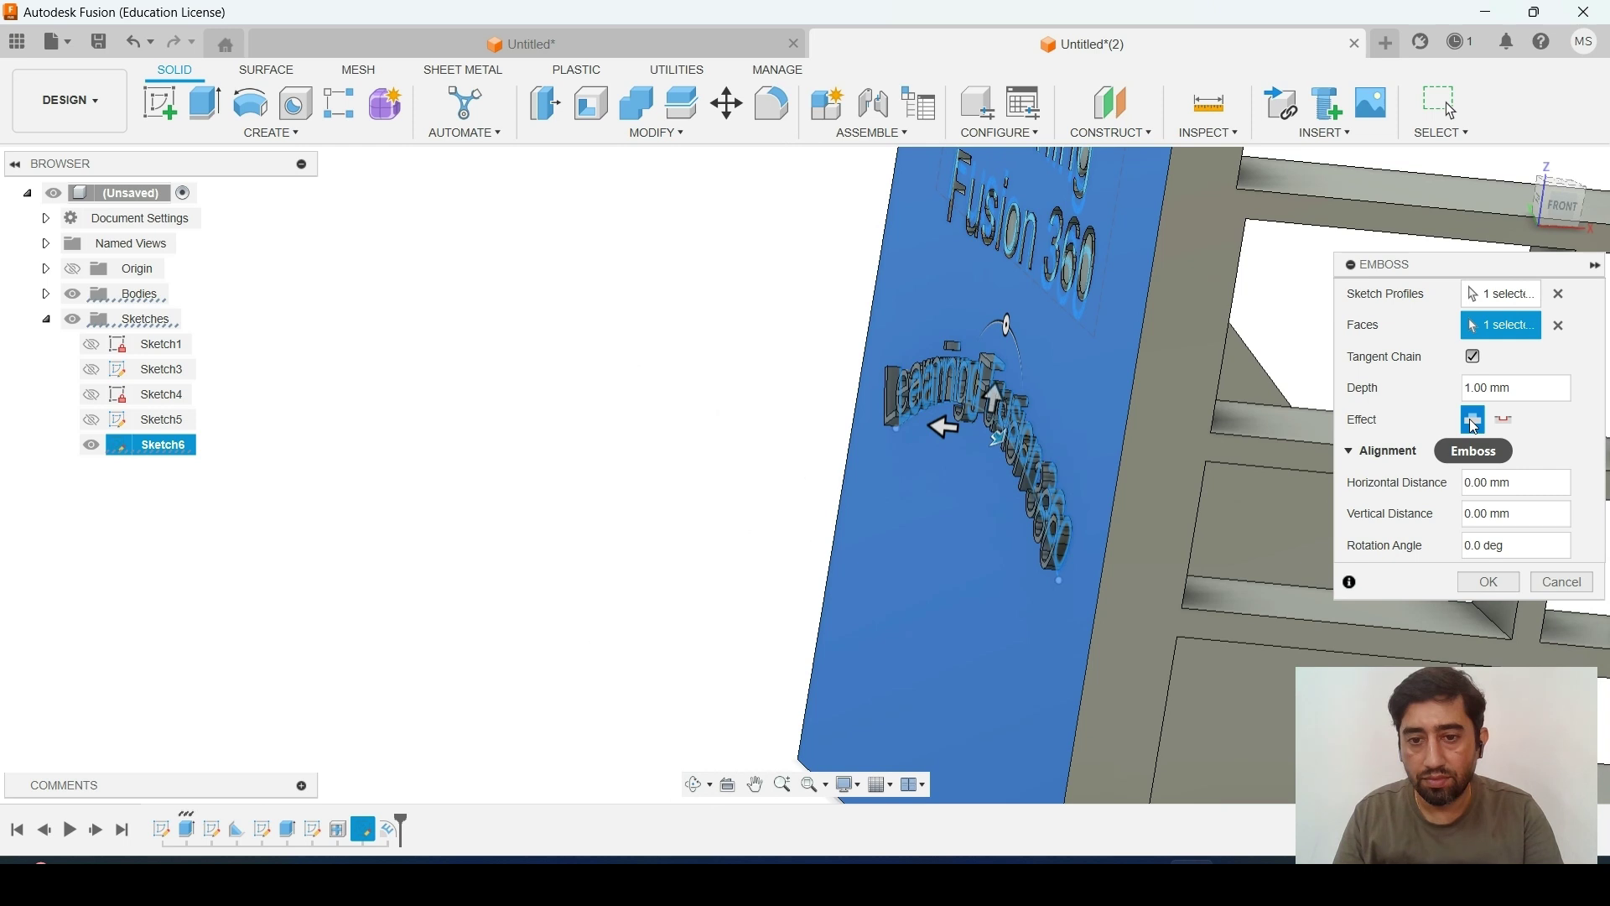
left_click(1488, 583)
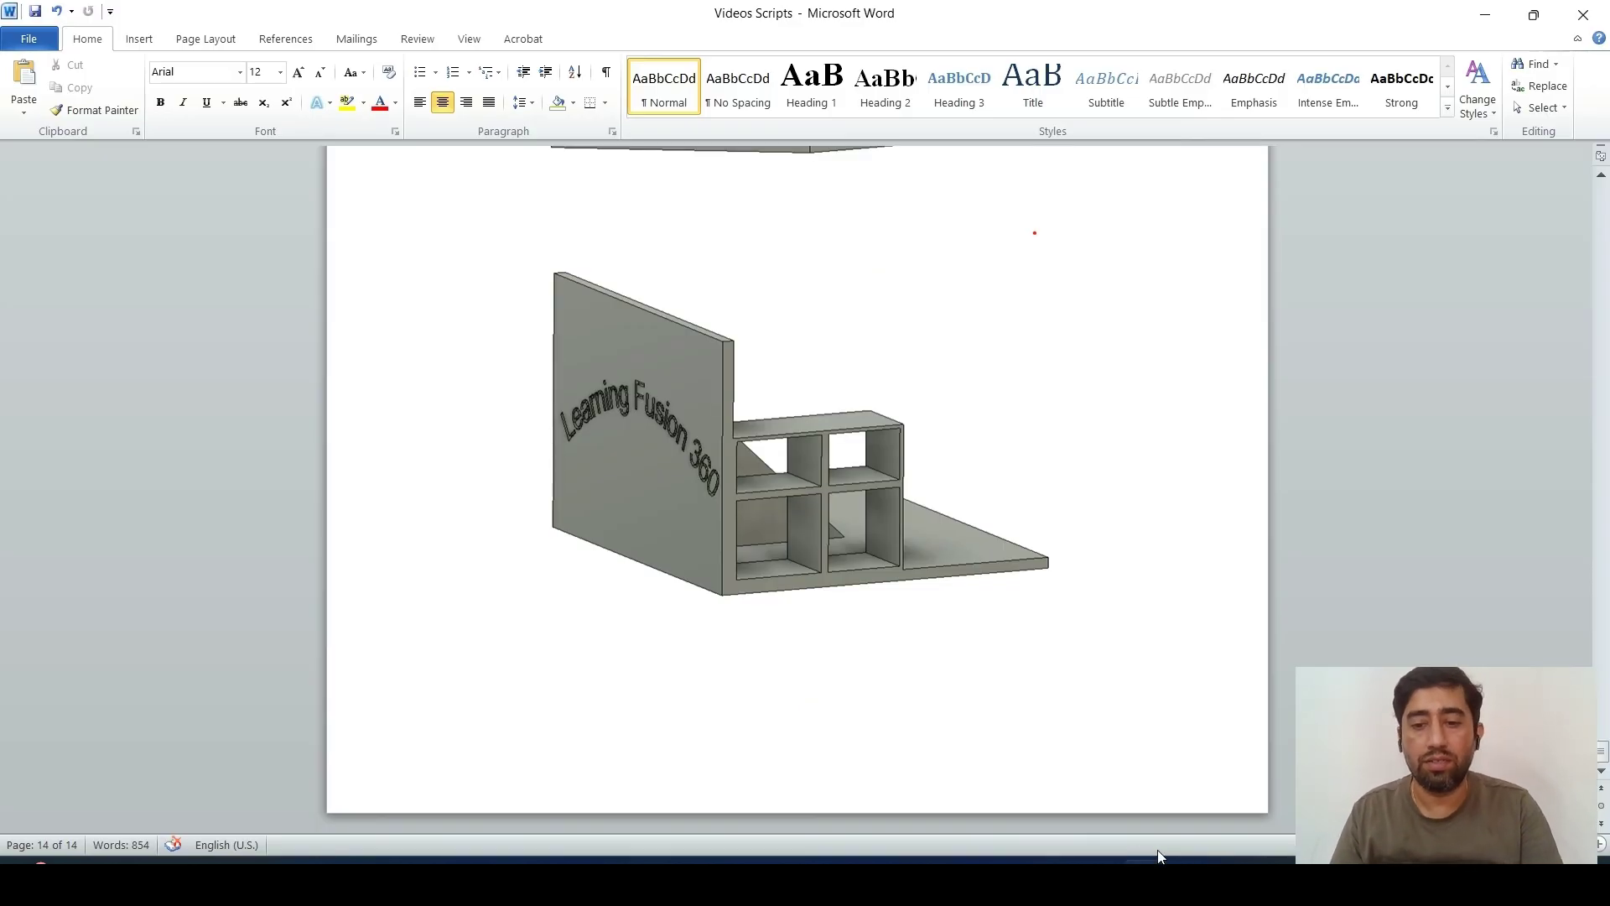
Switch from the Word reference document back to Fusion, hide Sketch6 and inspect both texts on the outer wall
left_click(1189, 875)
scroll(1060, 449, "up", 4)
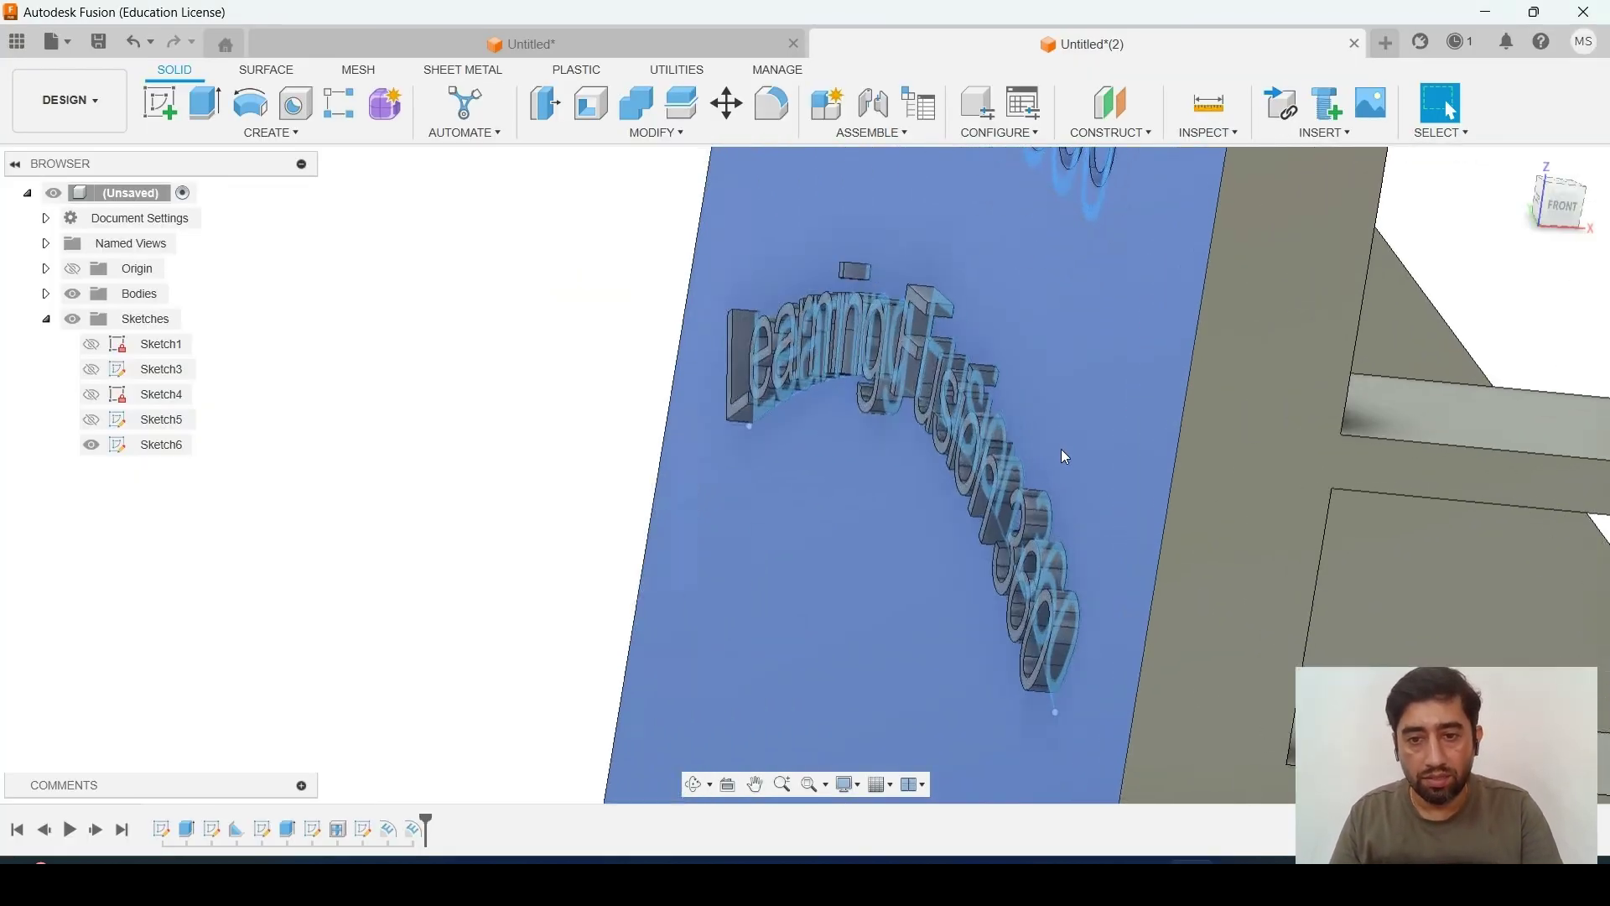
mouse_move(1060, 451)
middle_mouse_down("shift")
mouse_move(1068, 525)
mouse_move(1102, 537)
middle_mouse_up("shift")
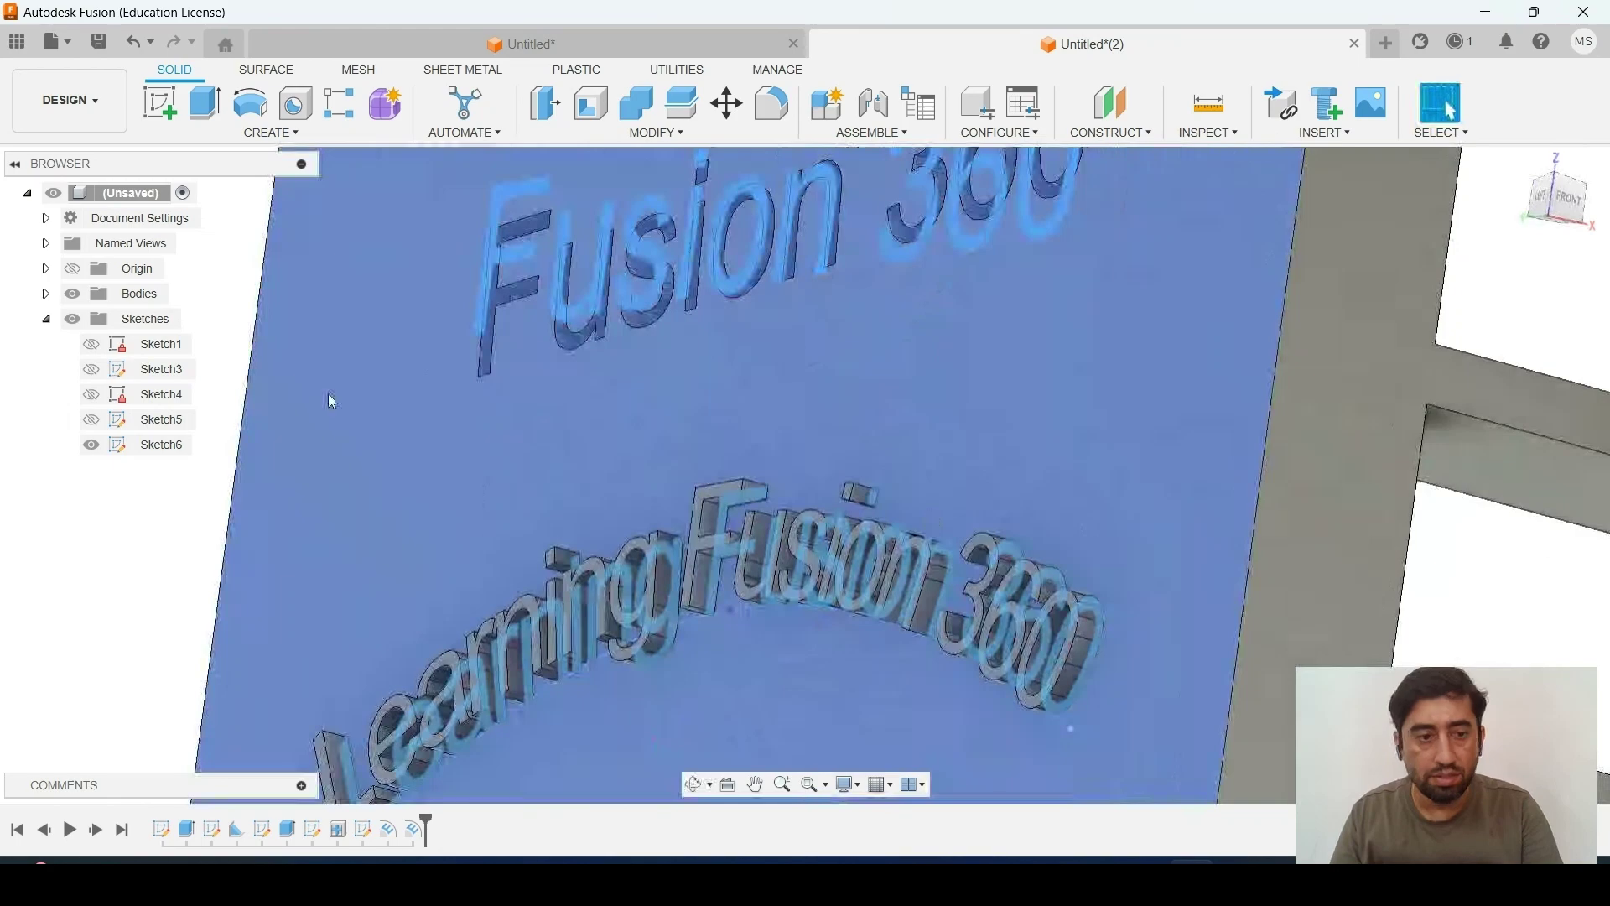
left_click(90, 446)
scroll(620, 507, "down", 2)
scroll(621, 506, "down", 3)
middle_click_drag(765, 486, 840, 591, "shift")
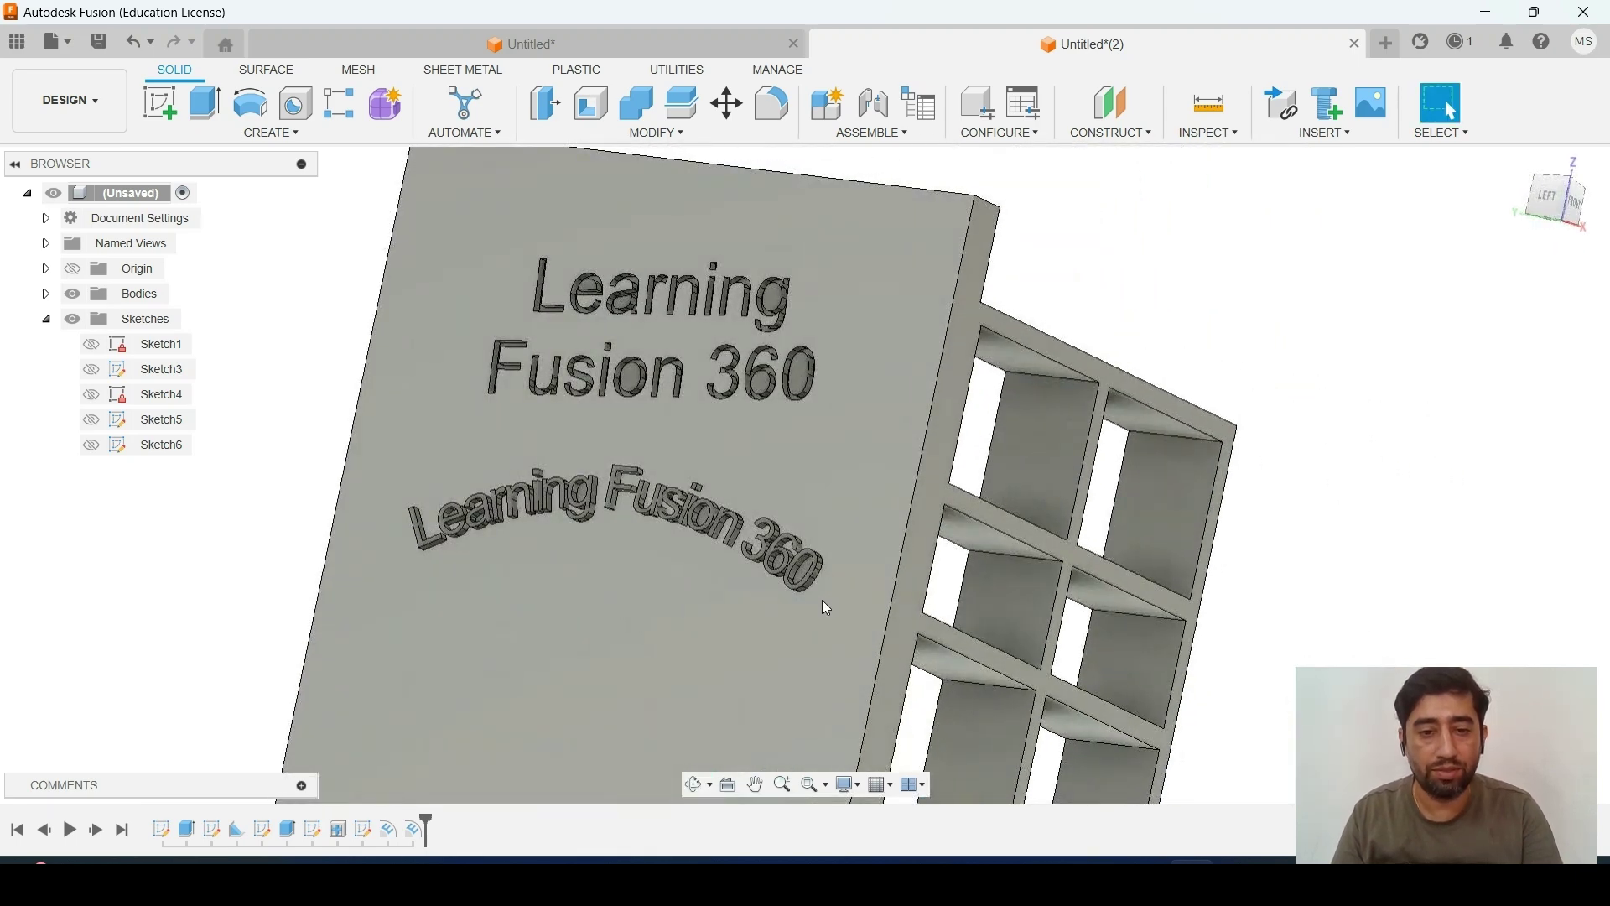
scroll(728, 618, "down", 4)
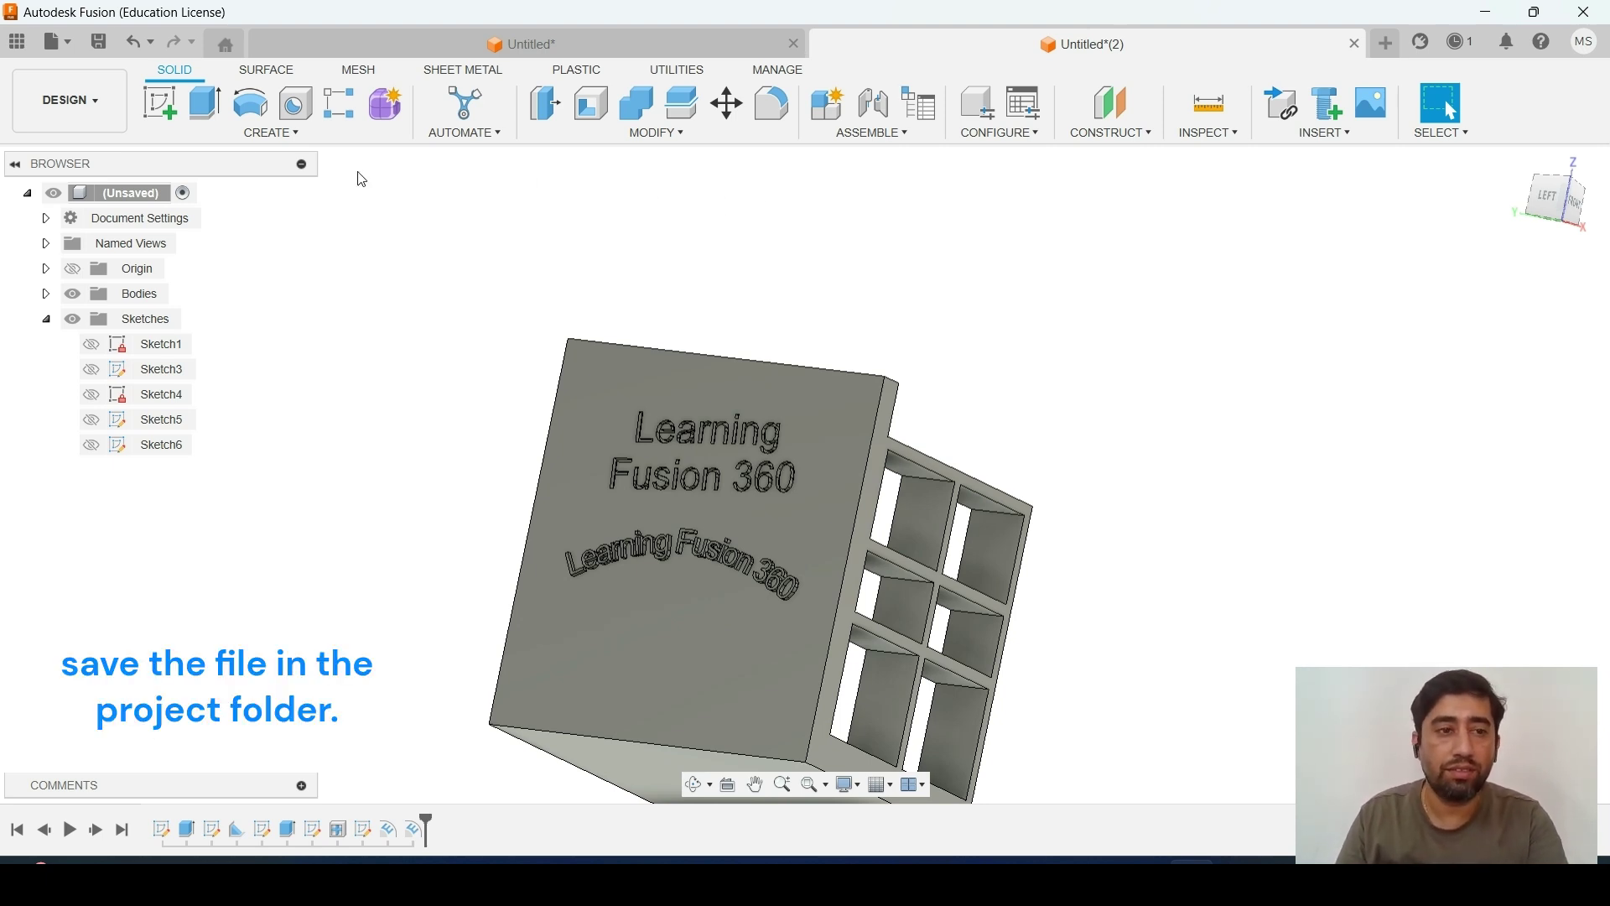
Save the design as "Ex 12 - Rib, Web and Emboss" in the "Learning Fusion 360 - An Innovative Approach for Designers" project
left_click(99, 41)
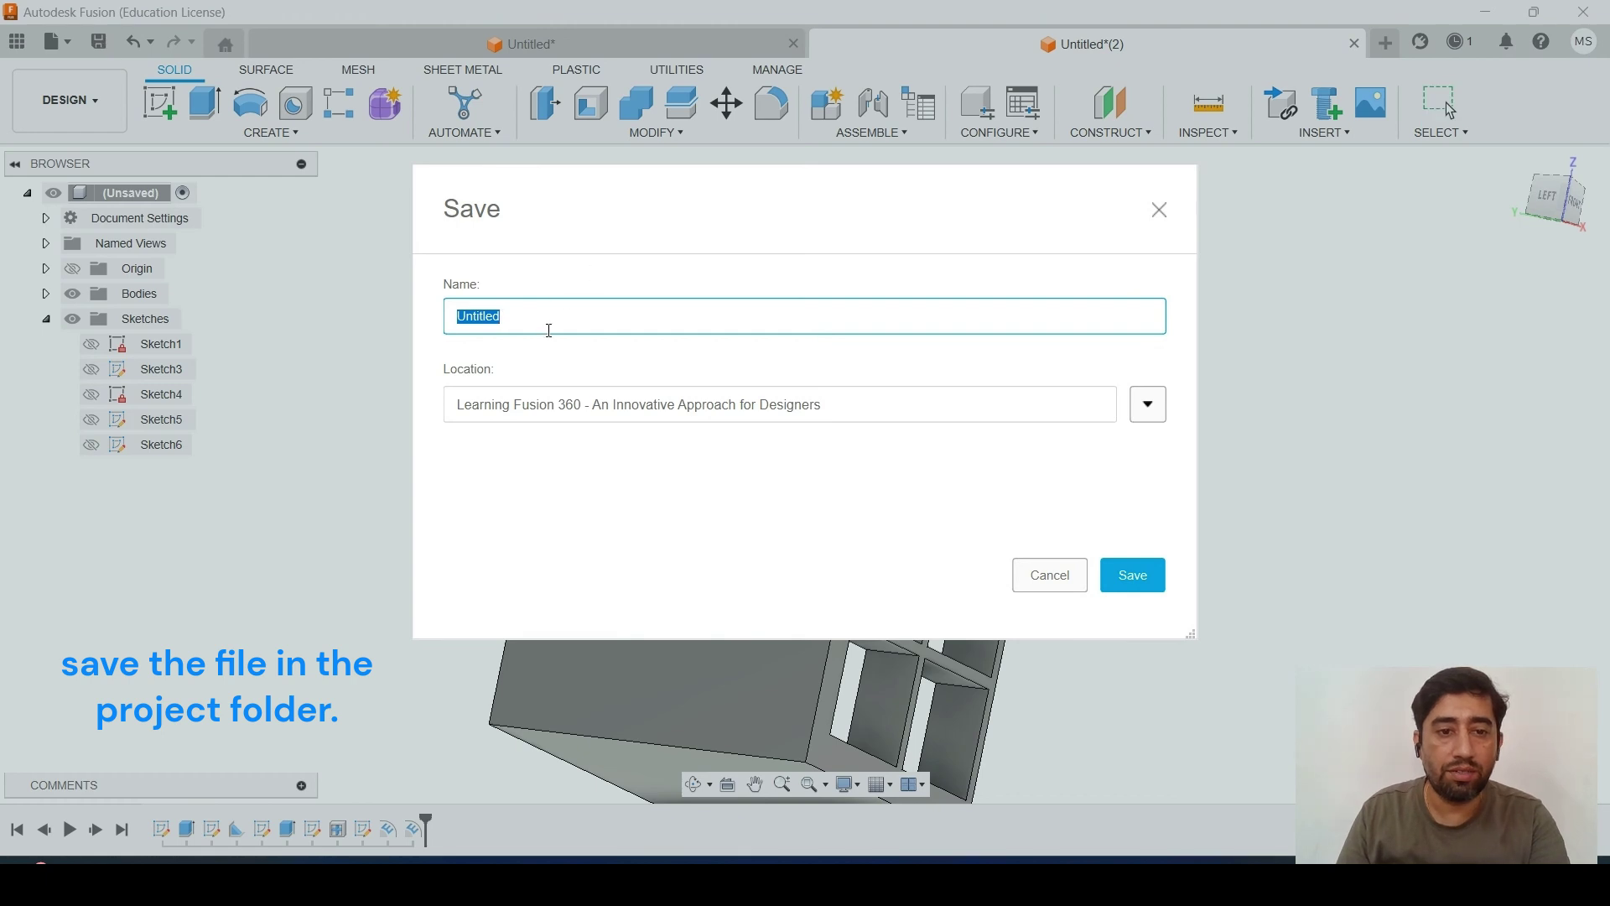
type("Ex")
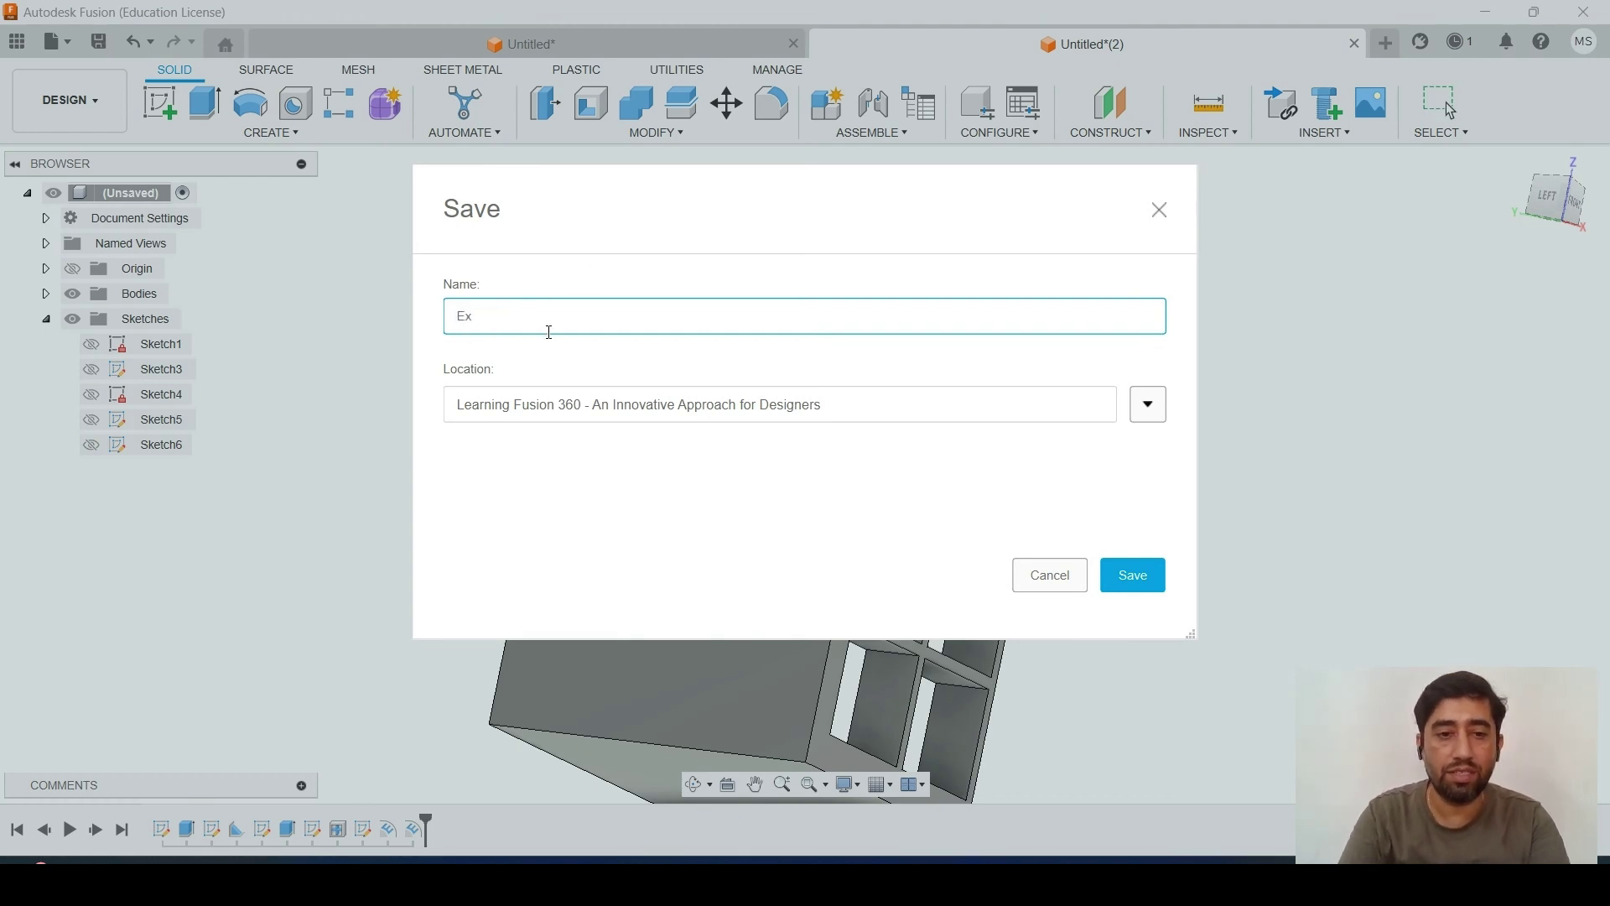
type(" 12 - W")
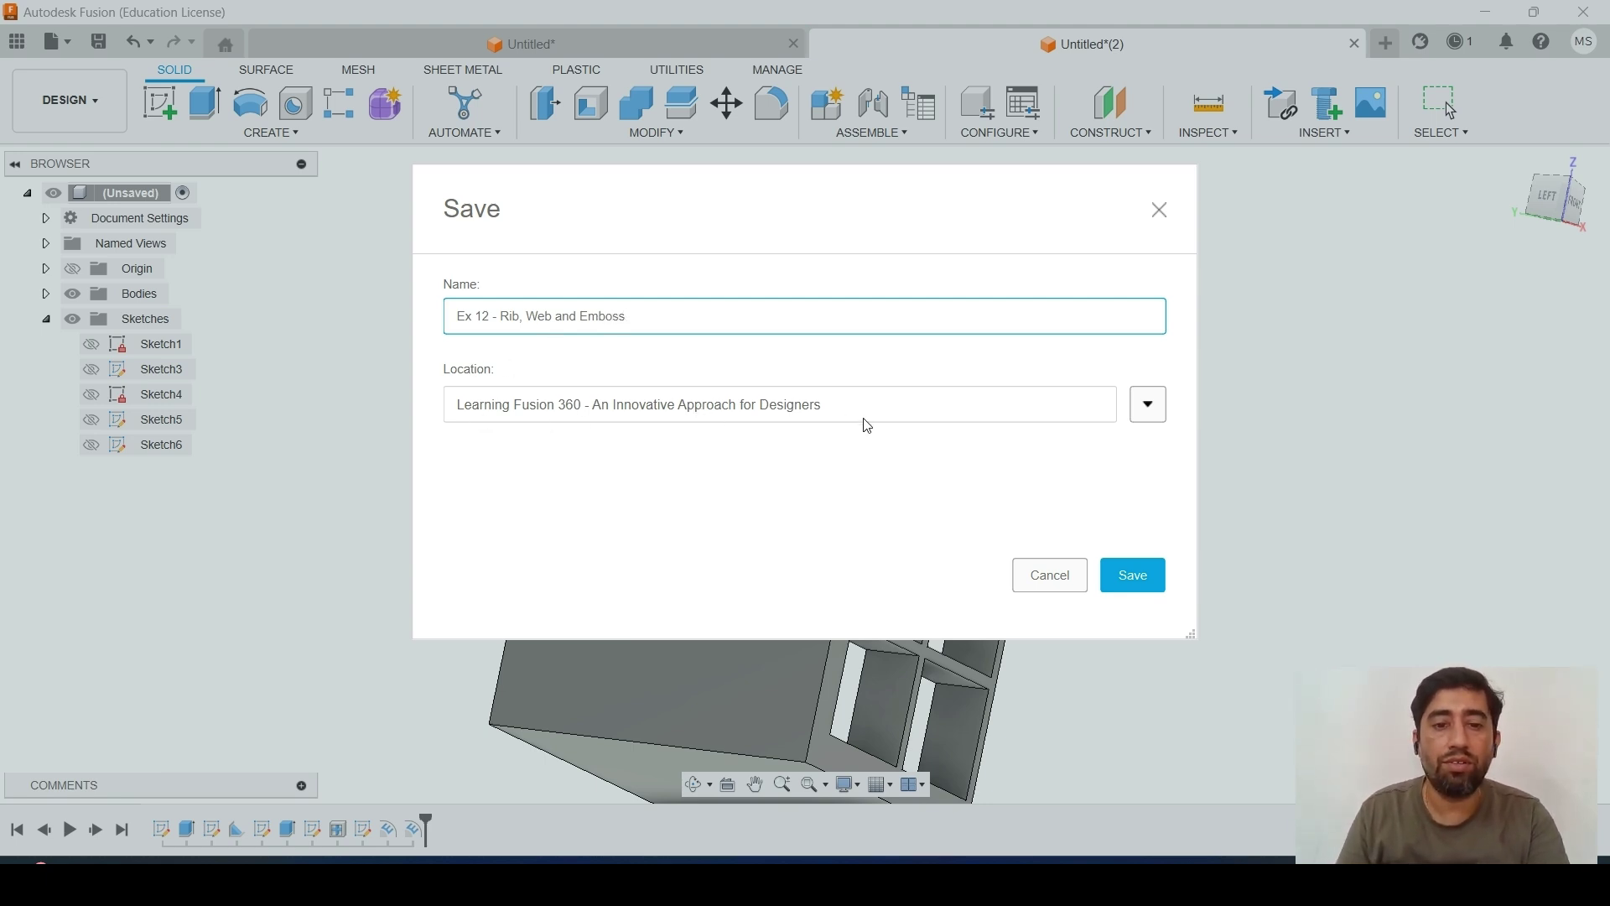
left_click(1127, 571)
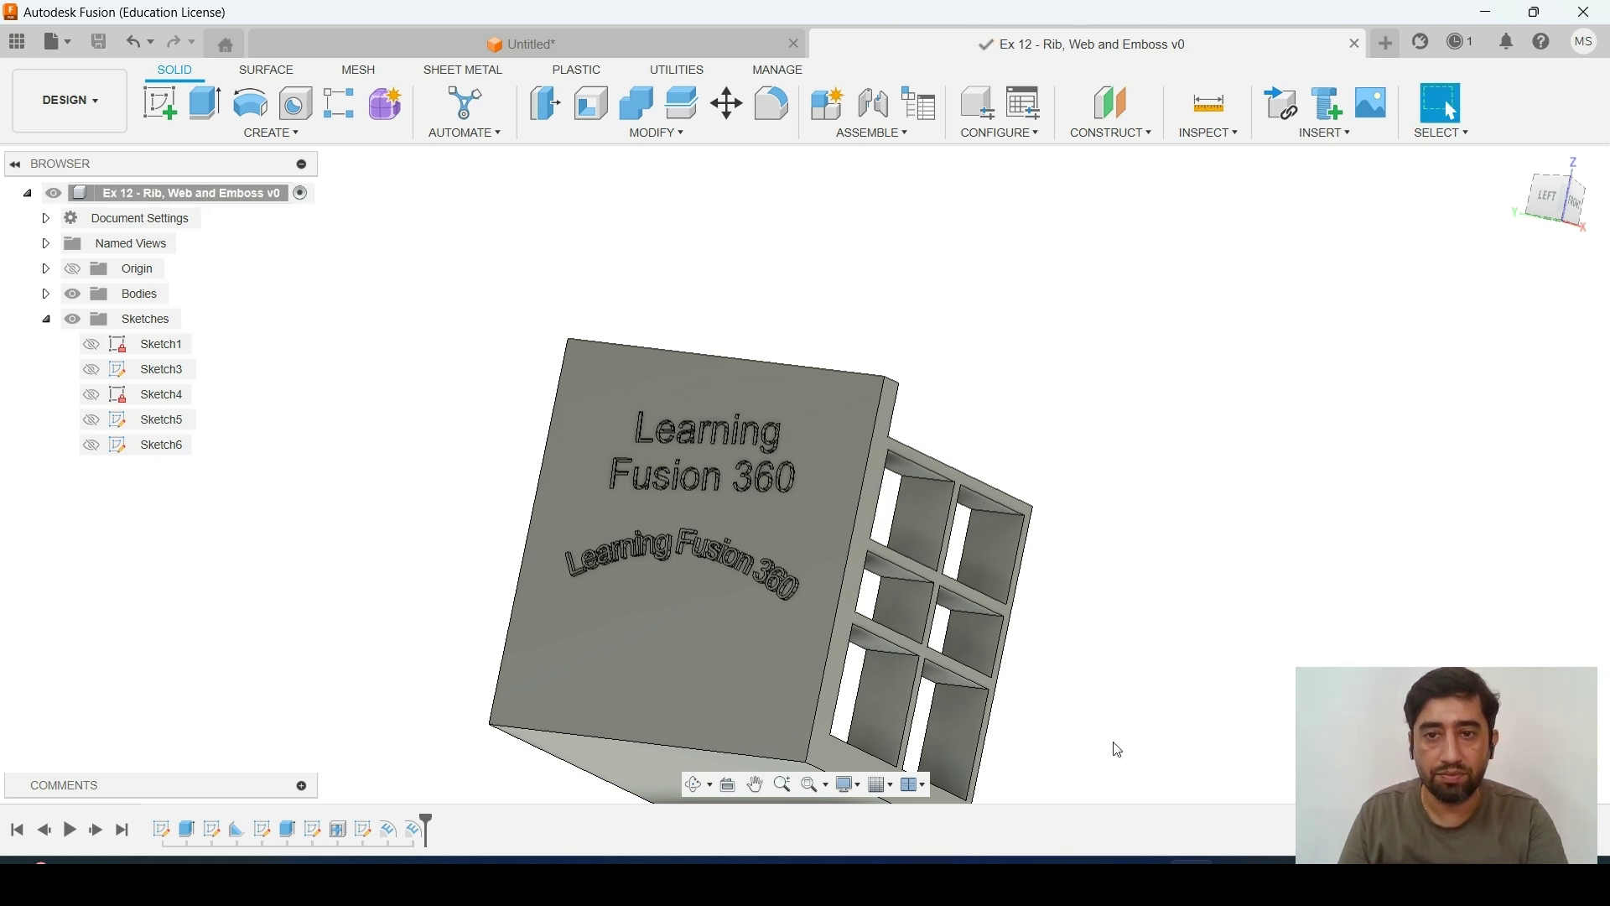
Switch to the Word reference document to view the picture of the organizer with arched text
mouse_move(1158, 862)
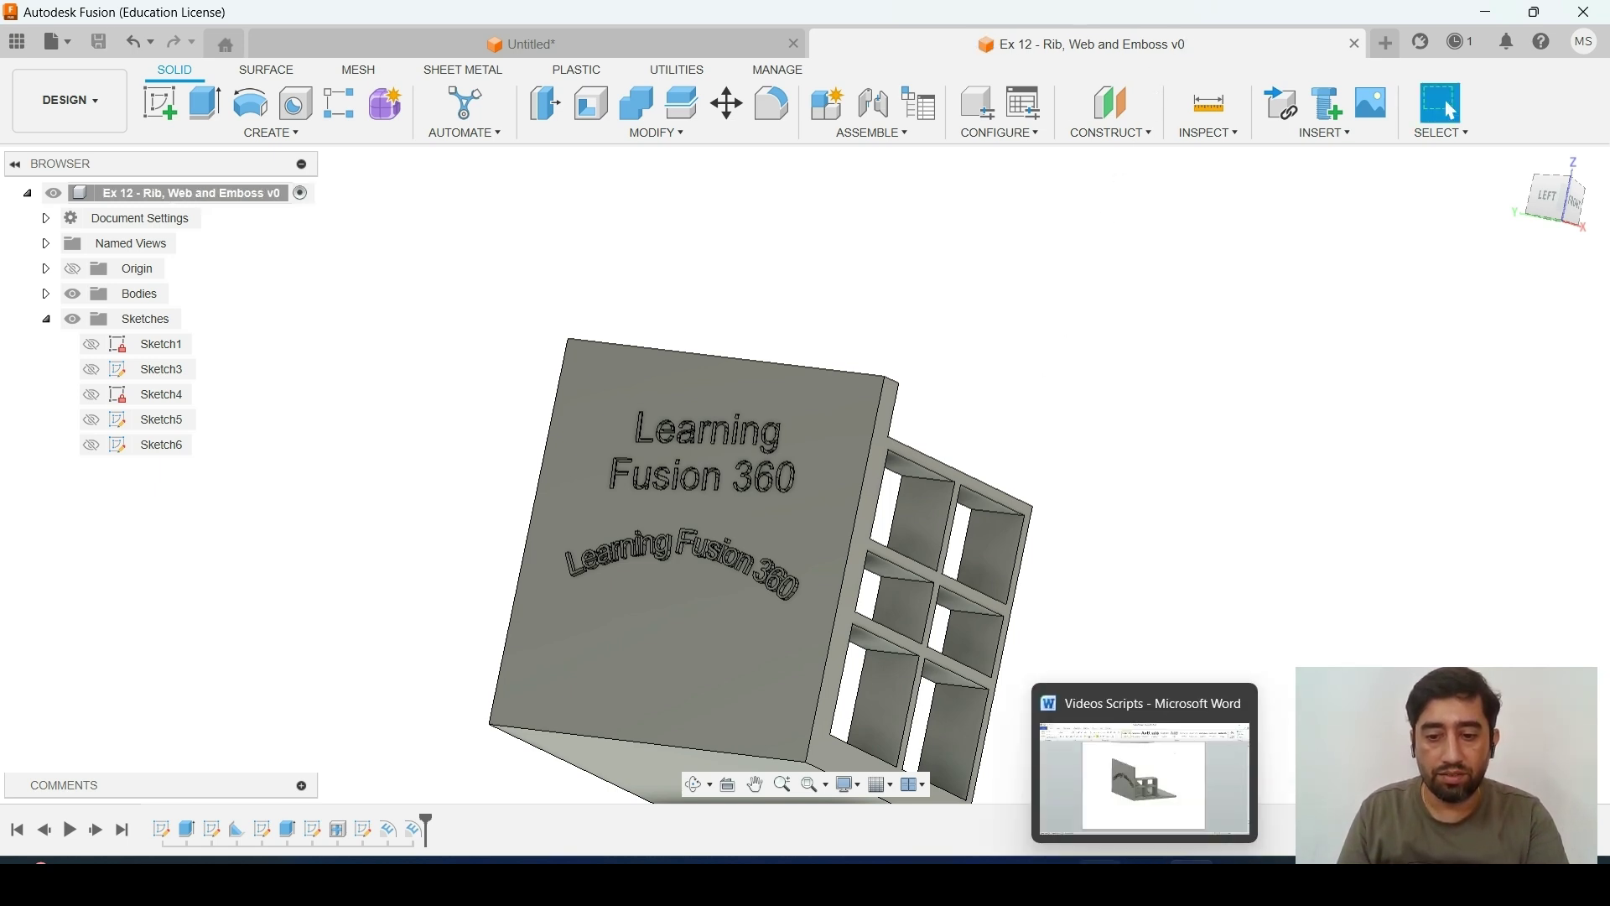
left_click(1158, 862)
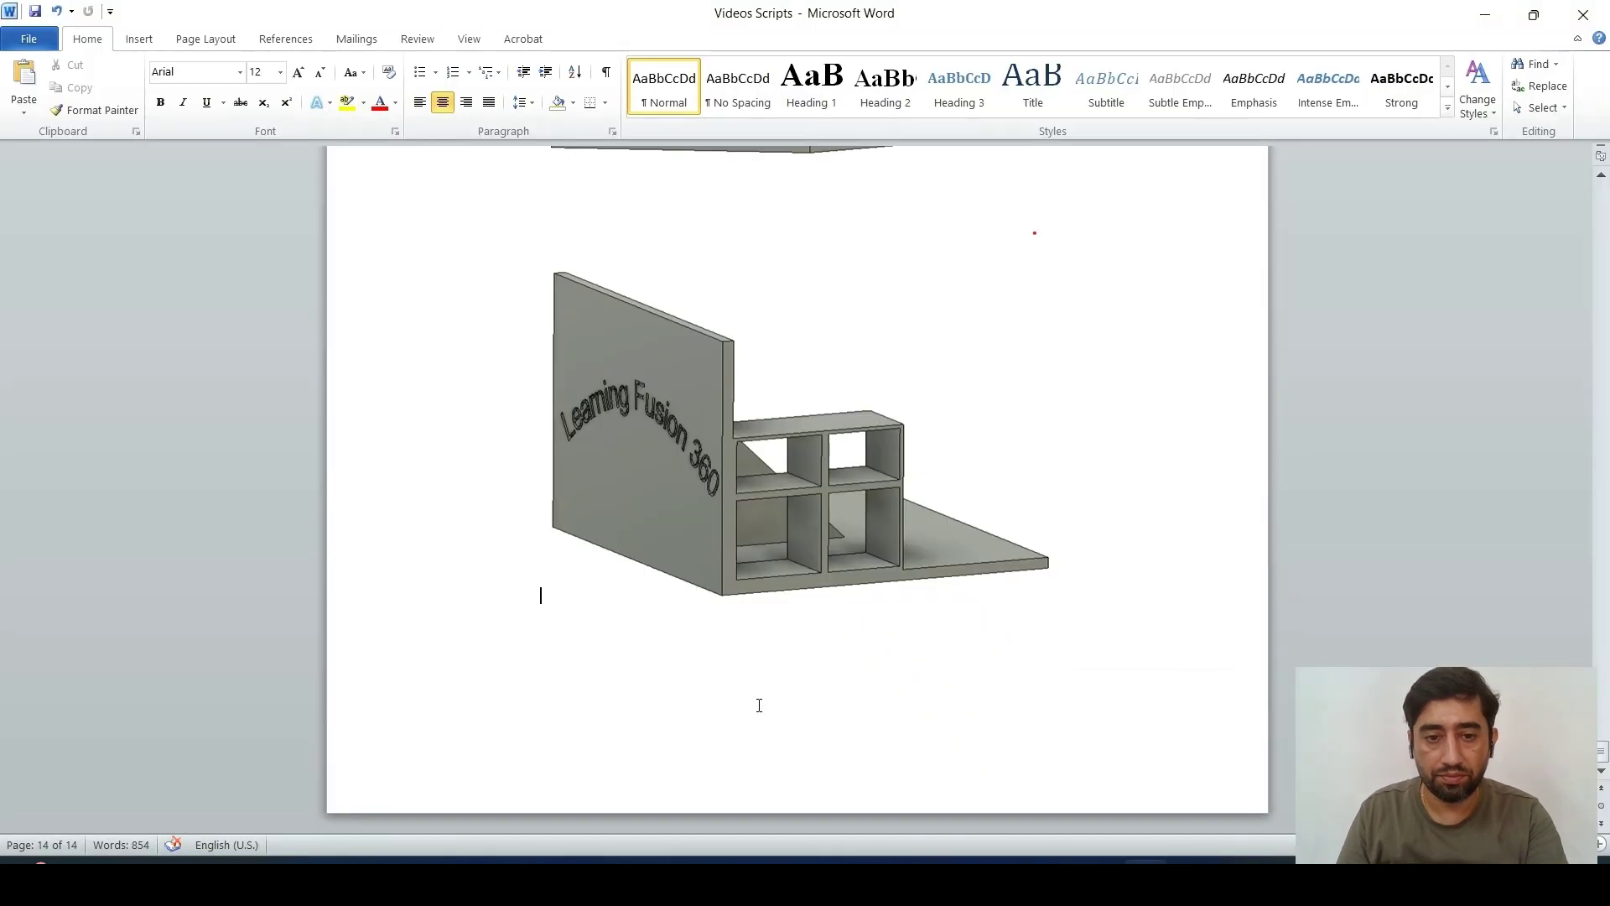